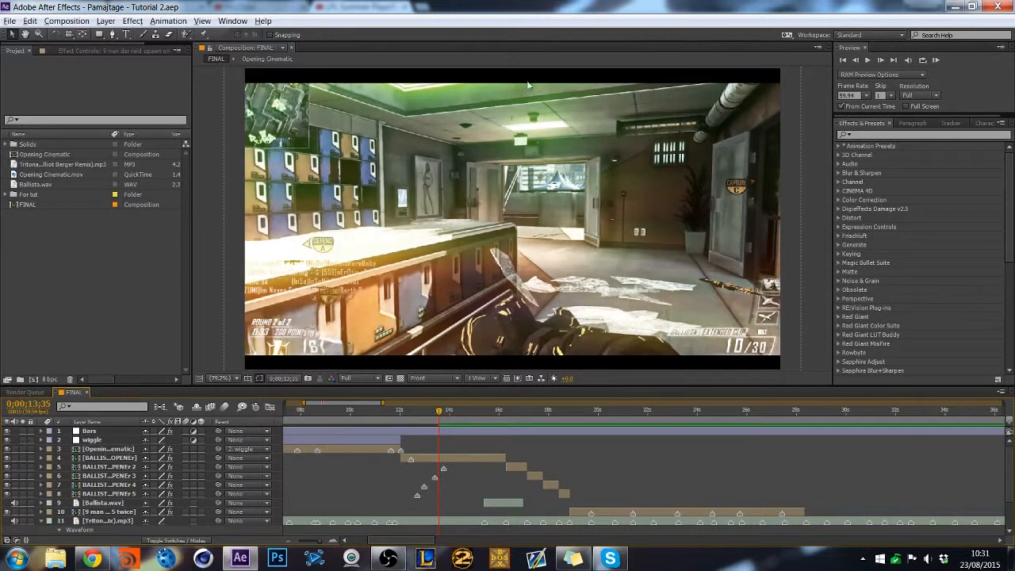
Review the contents of the For tut folder, and play a RAM preview of the FINAL composition.
{"action": "left_click", "coordinate": [5, 196]}
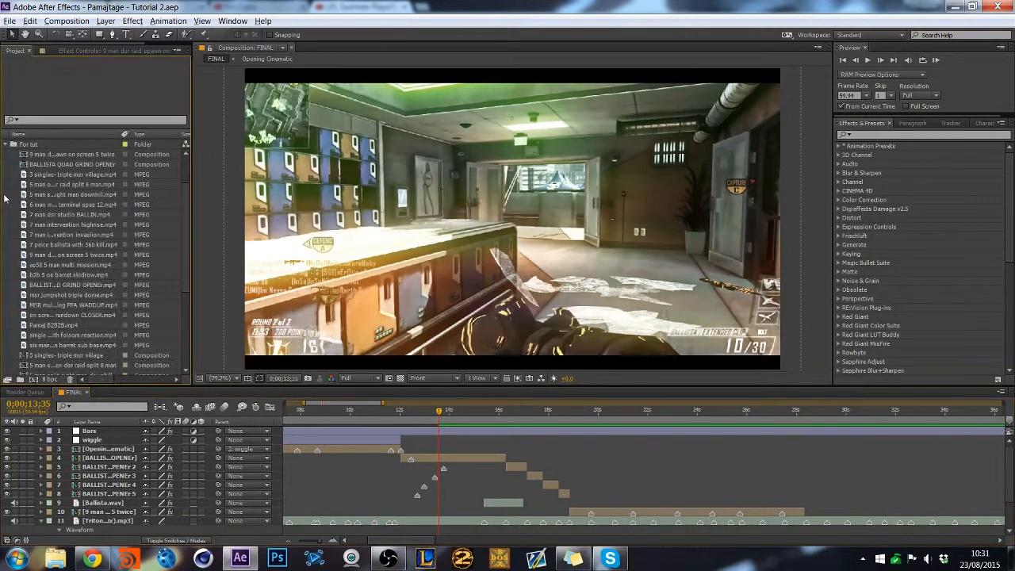
{"action": "scroll", "coordinate": [59, 255], "scroll_direction": "down", "scroll_amount": 5}
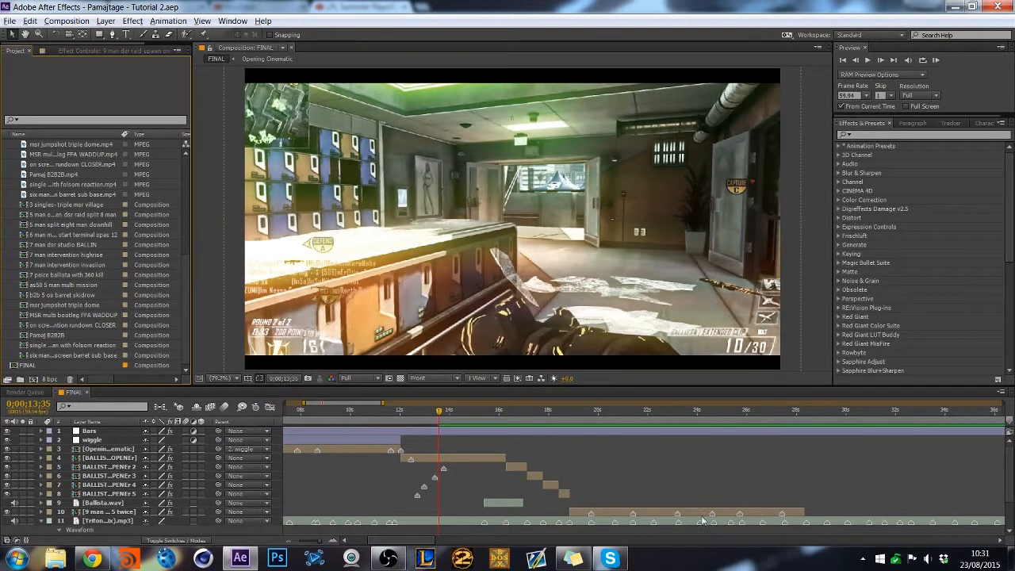
{"action": "left_click_drag", "start_coordinate": [482, 538], "coordinate": [394, 546]}
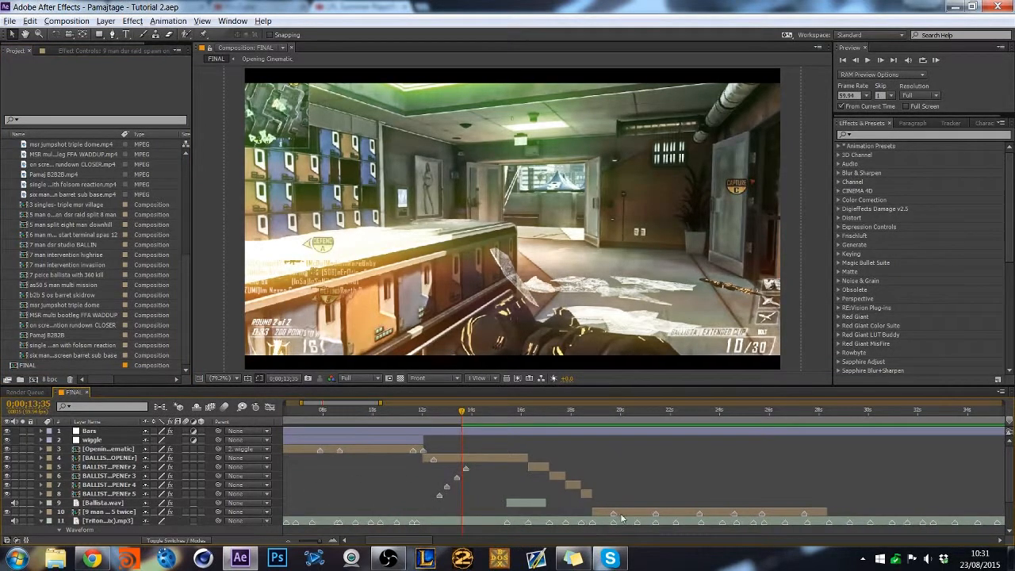
{"action": "scroll", "coordinate": [2, 144], "scroll_direction": "up", "scroll_amount": 7}
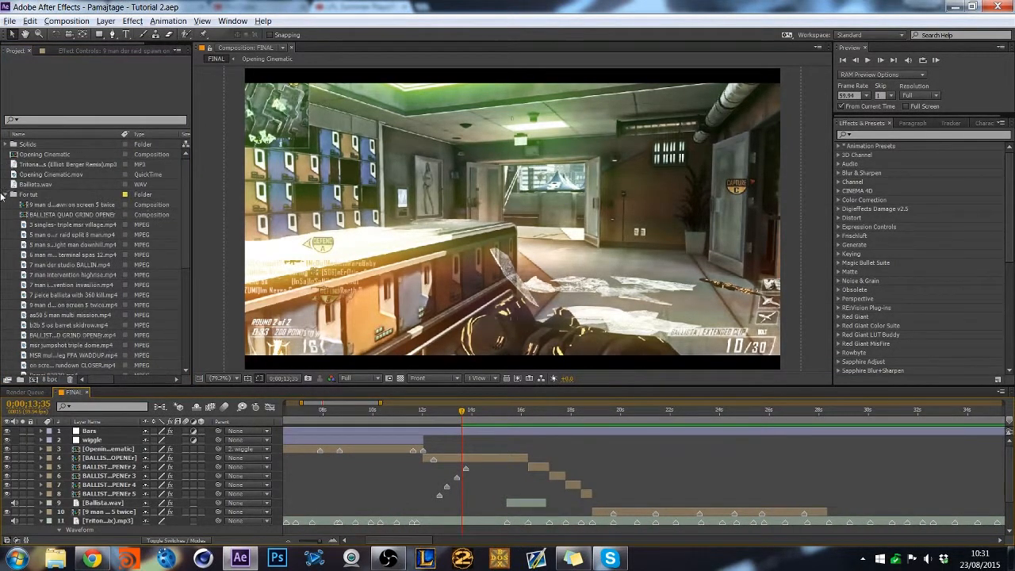
{"action": "left_click", "coordinate": [6, 196]}
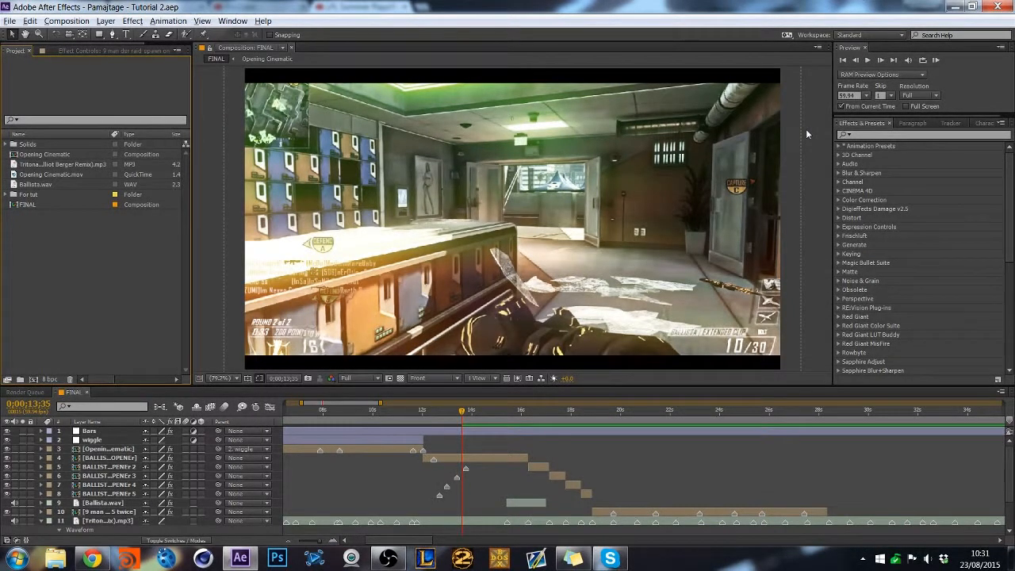
{"action": "left_click", "coordinate": [936, 60]}
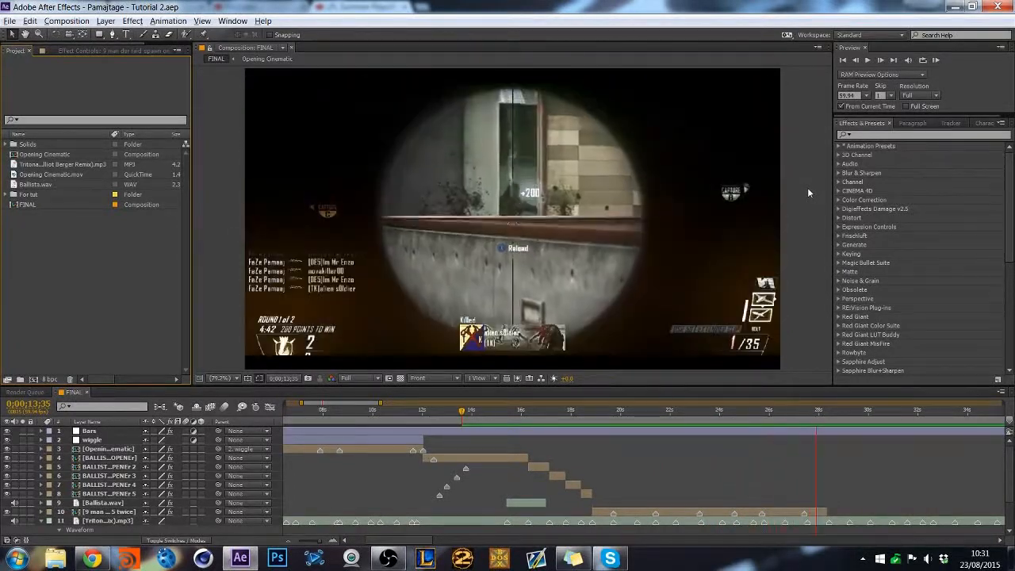
{"action": "key", "text": "space"}
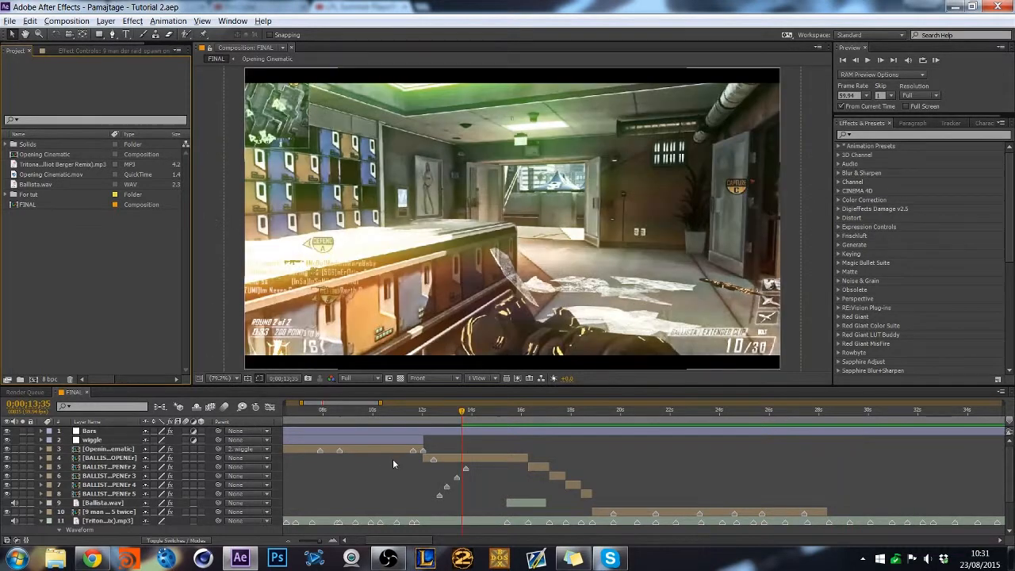
Import DSR.mp3 from the After Effects assets under Sounds, Games, Rendered.
{"action": "double_click", "coordinate": [73, 240]}
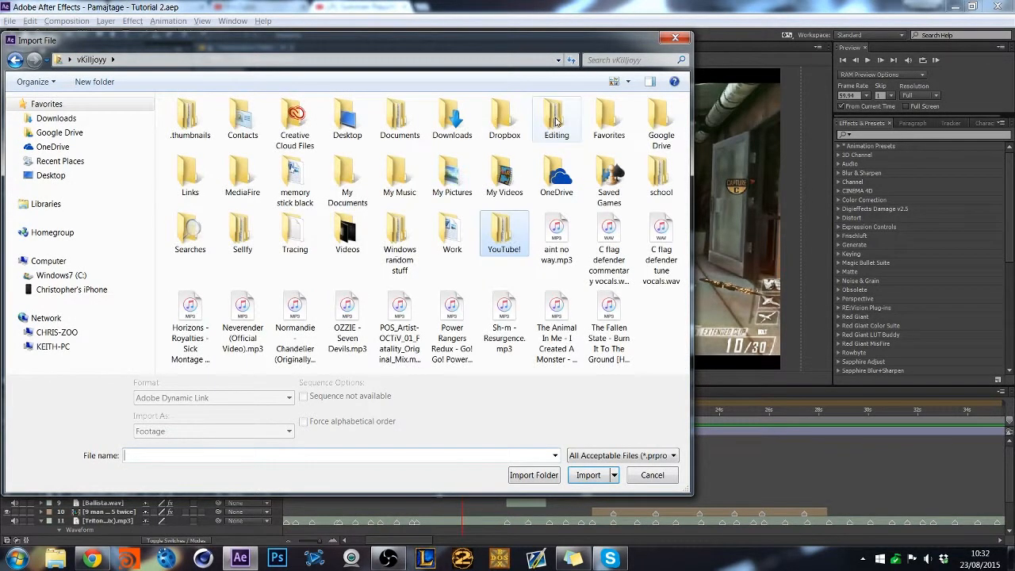
{"action": "double_click", "coordinate": [554, 119]}
{"action": "double_click", "coordinate": [237, 124]}
{"action": "double_click", "coordinate": [237, 124]}
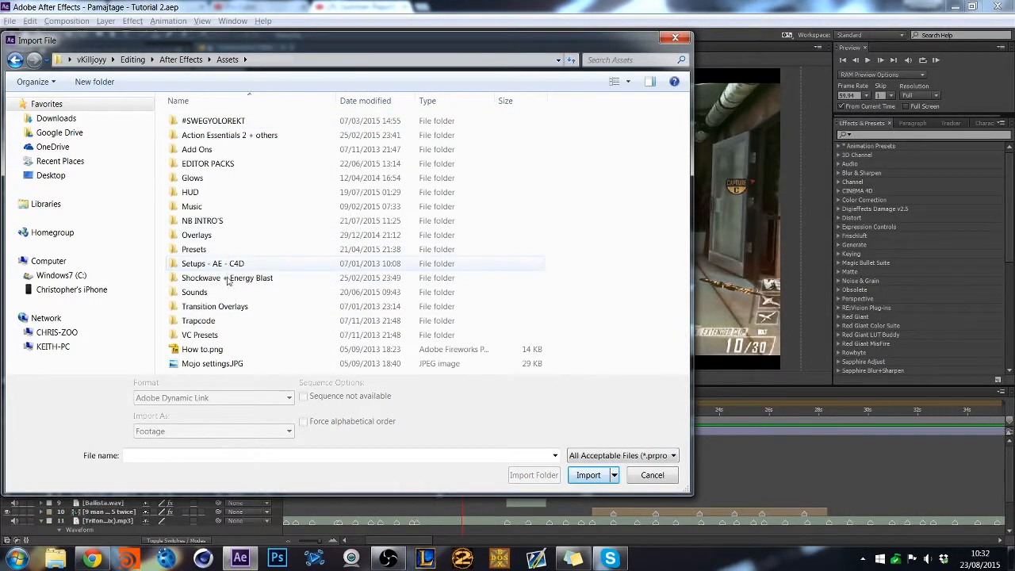
{"action": "double_click", "coordinate": [207, 291]}
{"action": "double_click", "coordinate": [232, 122]}
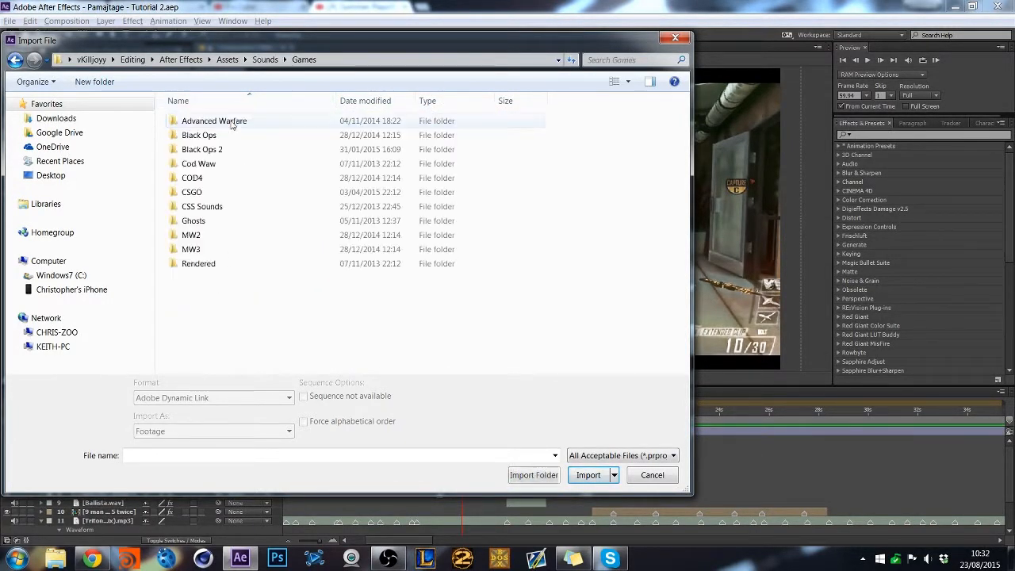
{"action": "double_click", "coordinate": [198, 264]}
{"action": "left_click", "coordinate": [230, 125]}
{"action": "left_click", "coordinate": [230, 136]}
{"action": "left_click", "coordinate": [589, 474]}
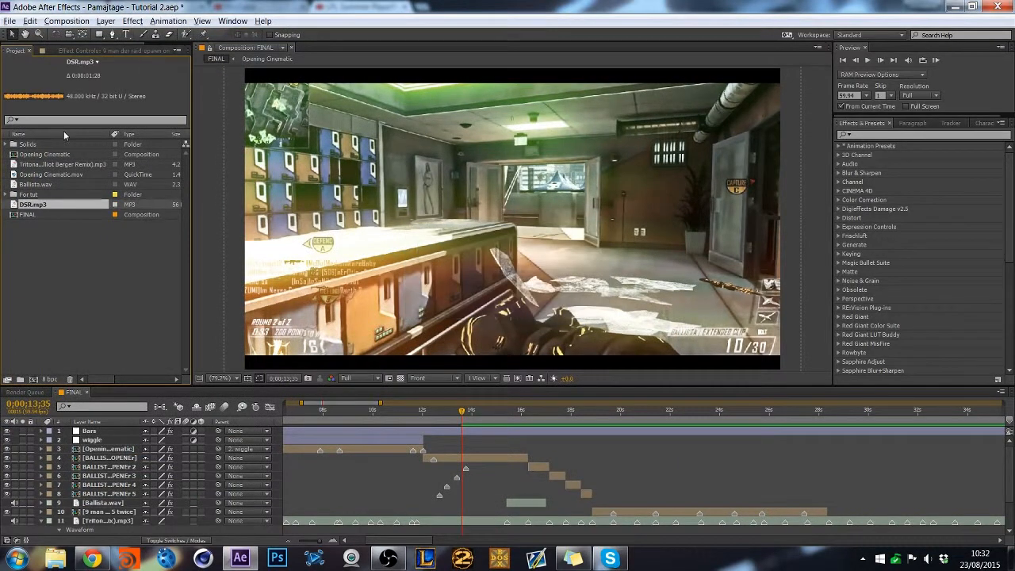
Add DSR.mp3 to the FINAL composition directly below the Ballista.wav layer, and move it to about 20 seconds.
{"action": "left_click_drag", "start_coordinate": [41, 207], "coordinate": [312, 523]}
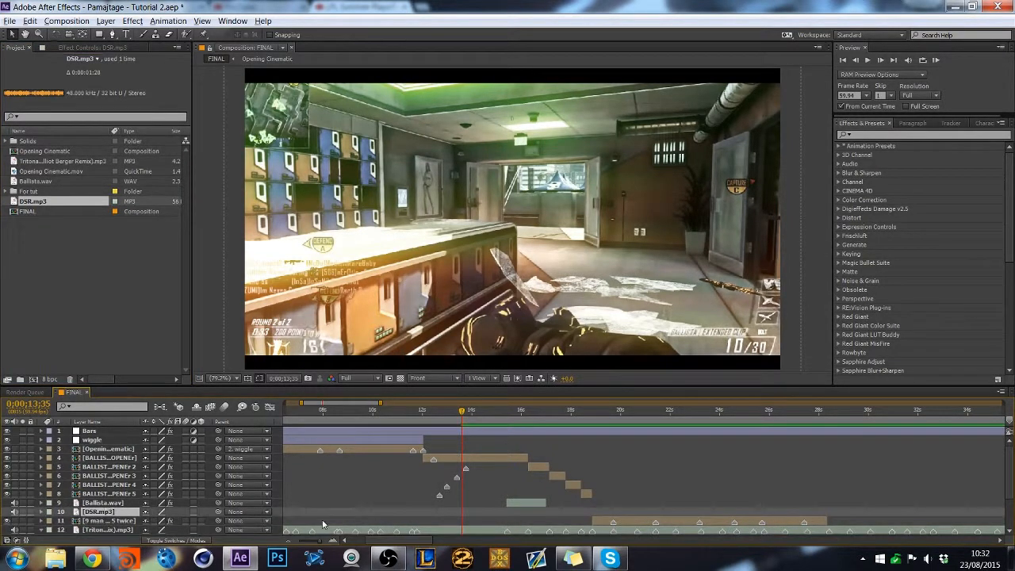
{"action": "left_click_drag", "start_coordinate": [392, 542], "coordinate": [351, 547]}
{"action": "left_click_drag", "start_coordinate": [307, 512], "coordinate": [805, 519]}
{"action": "left_click_drag", "start_coordinate": [379, 540], "coordinate": [416, 542]}
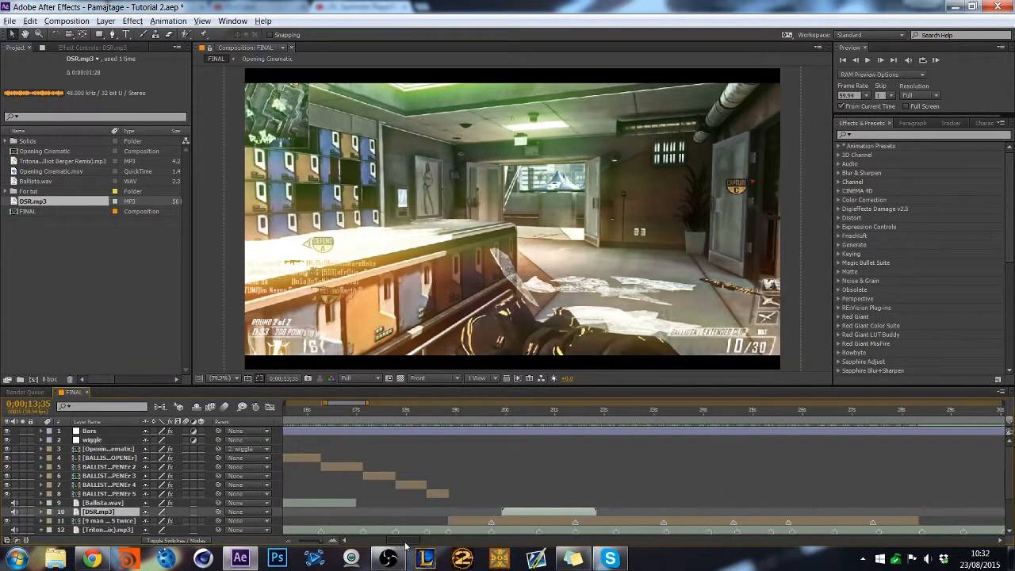
Show the keyframes of the "9 man" clip layer and place the current time on the first shot at 0;00;19;44.
{"action": "left_click", "coordinate": [500, 412]}
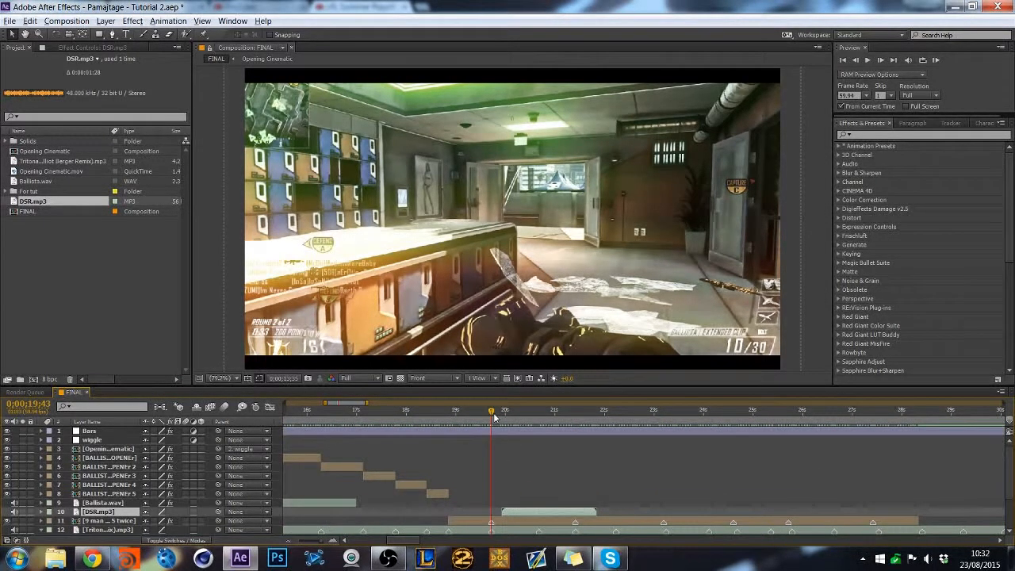
{"action": "left_click", "coordinate": [517, 524]}
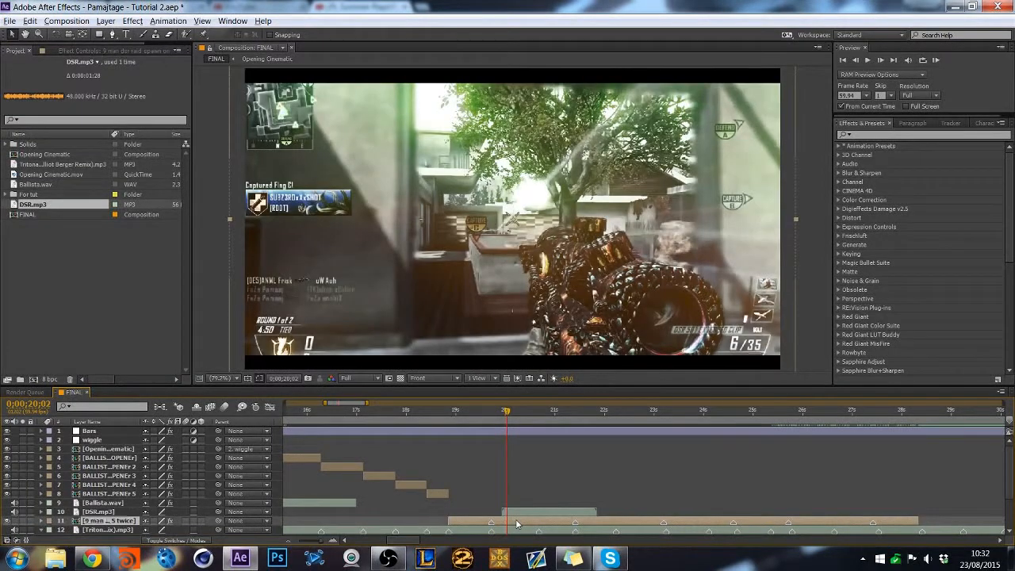
{"action": "key", "text": "u"}
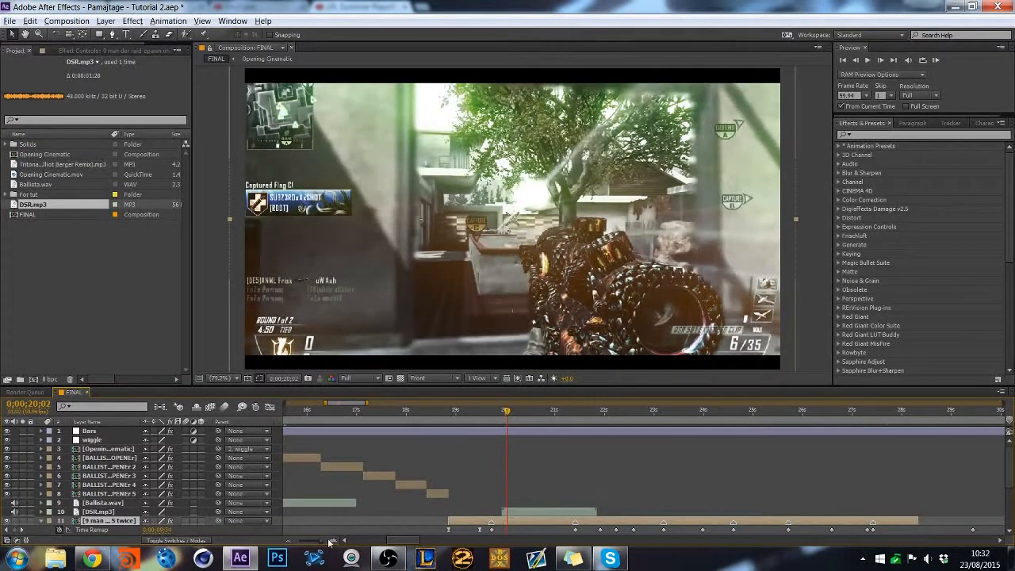
{"action": "left_click", "coordinate": [338, 537]}
{"action": "scroll", "coordinate": [415, 496], "scroll_direction": "down", "scroll_amount": 3}
{"action": "left_click", "coordinate": [477, 414]}
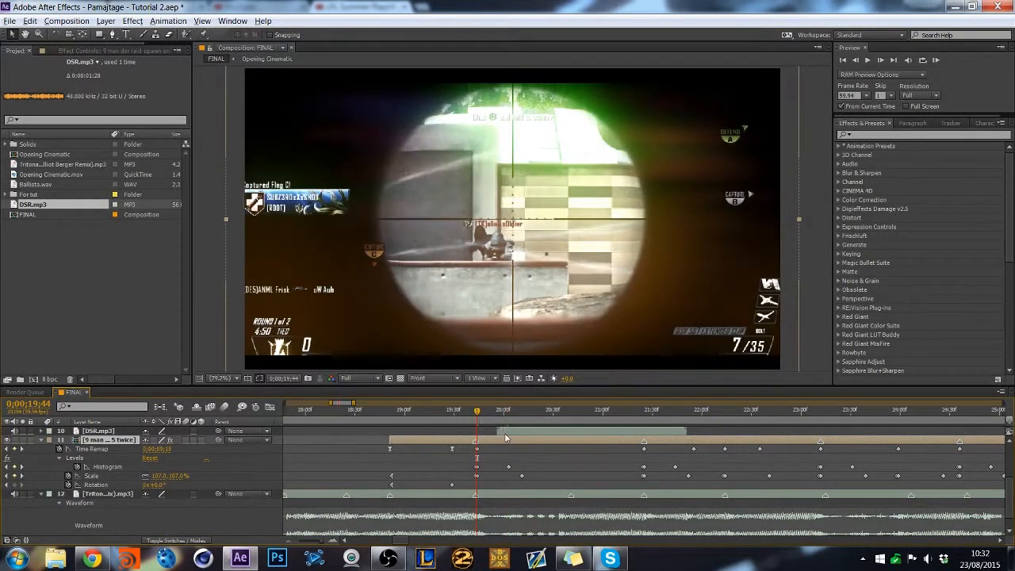
Show the DSR.mp3 waveform and shift the layer so its gunshot peak lines up with the first shot at 0;00;19;44.
{"action": "scroll", "coordinate": [507, 456], "scroll_direction": "up", "scroll_amount": 2}
{"action": "left_click", "coordinate": [529, 458]}
{"action": "key", "text": "l"}
{"action": "key", "text": "l"}
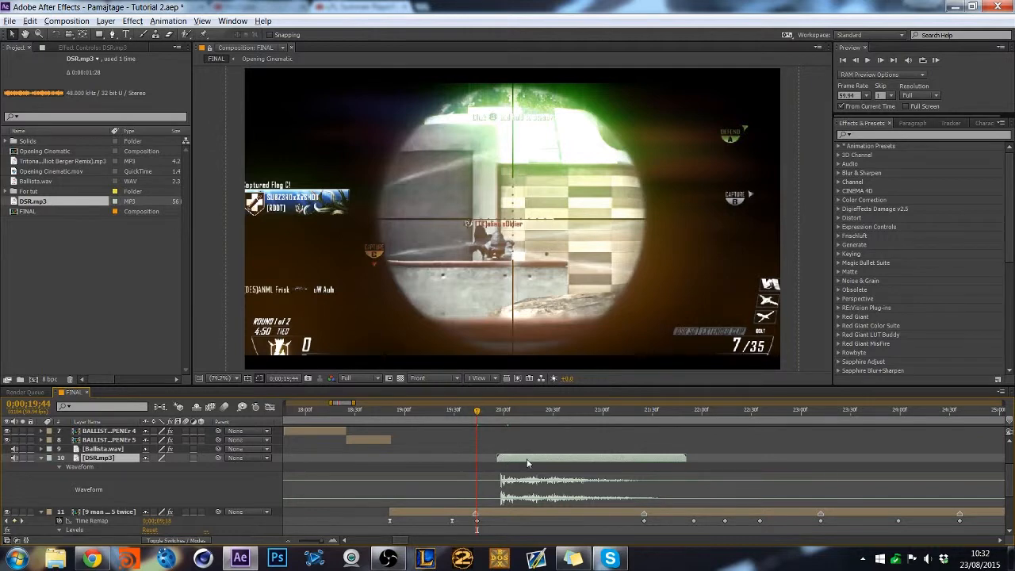
{"action": "left_click_drag", "start_coordinate": [515, 461], "coordinate": [491, 461]}
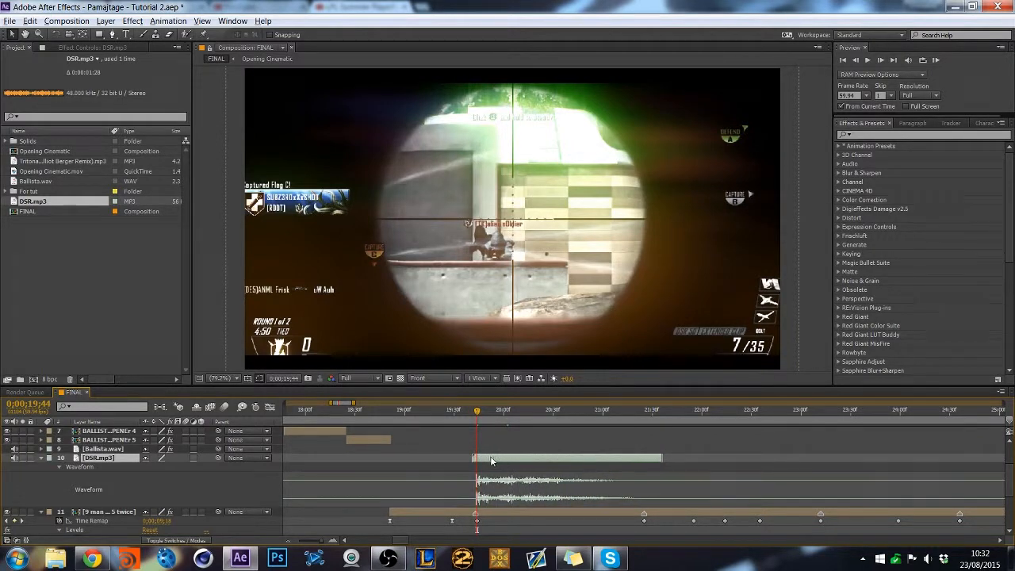
{"action": "left_click", "coordinate": [334, 541]}
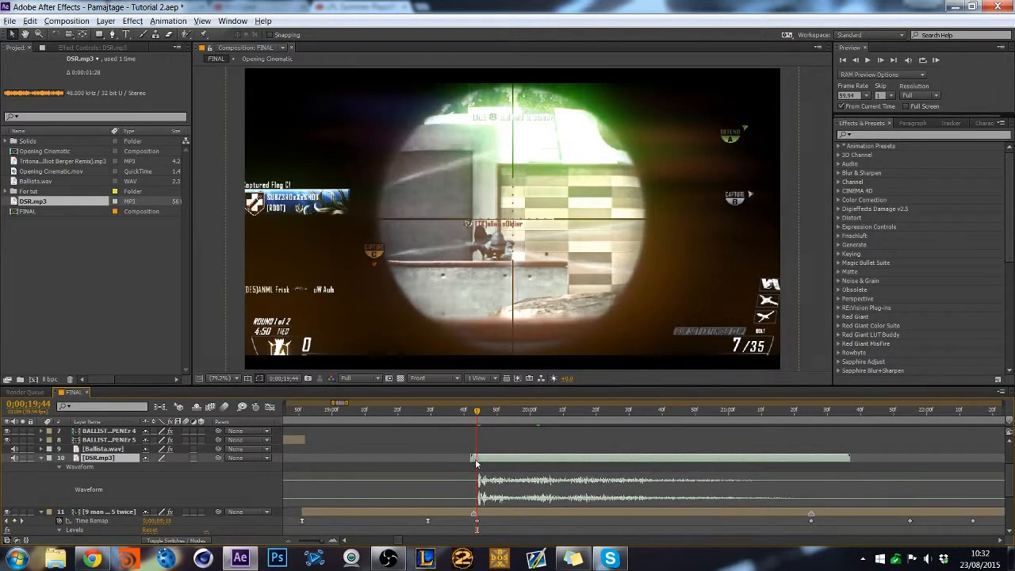
Set the Audio Levels of the DSR.mp3 layer to -7 dB.
{"action": "key", "text": "l"}
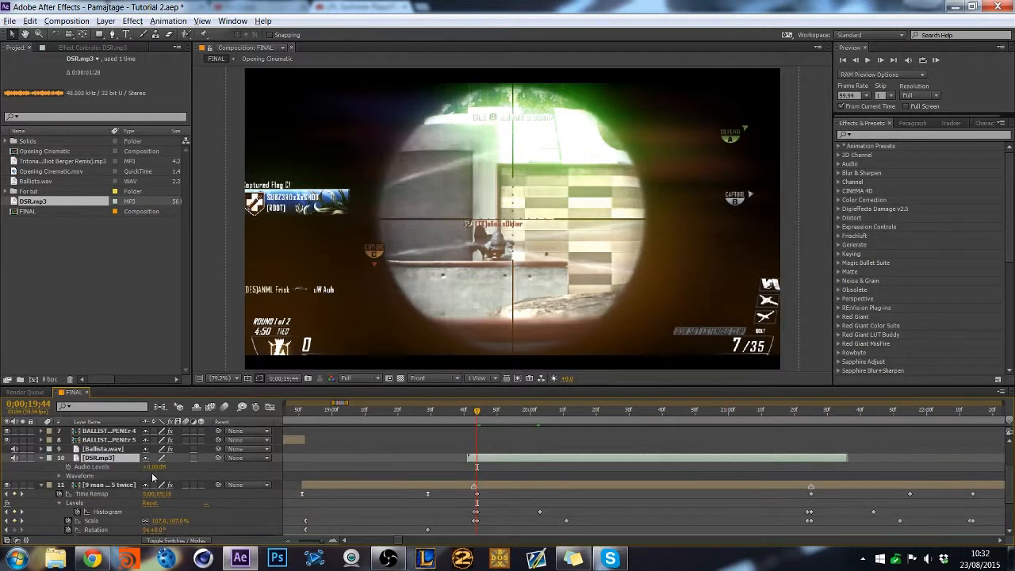
{"action": "left_click", "coordinate": [148, 468]}
{"action": "type", "text": "-7"}
{"action": "key", "text": "Return"}
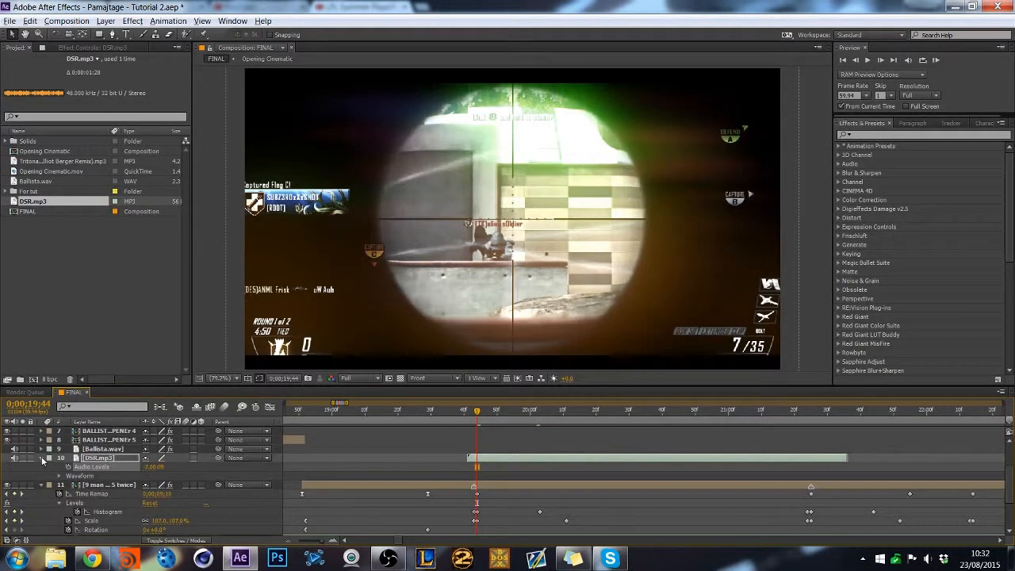
Check the DSR.mp3 waveform and trim the layer's quiet tail so it ends at about 0;00;21;10.
{"action": "key", "text": "l"}
{"action": "key", "text": "l"}
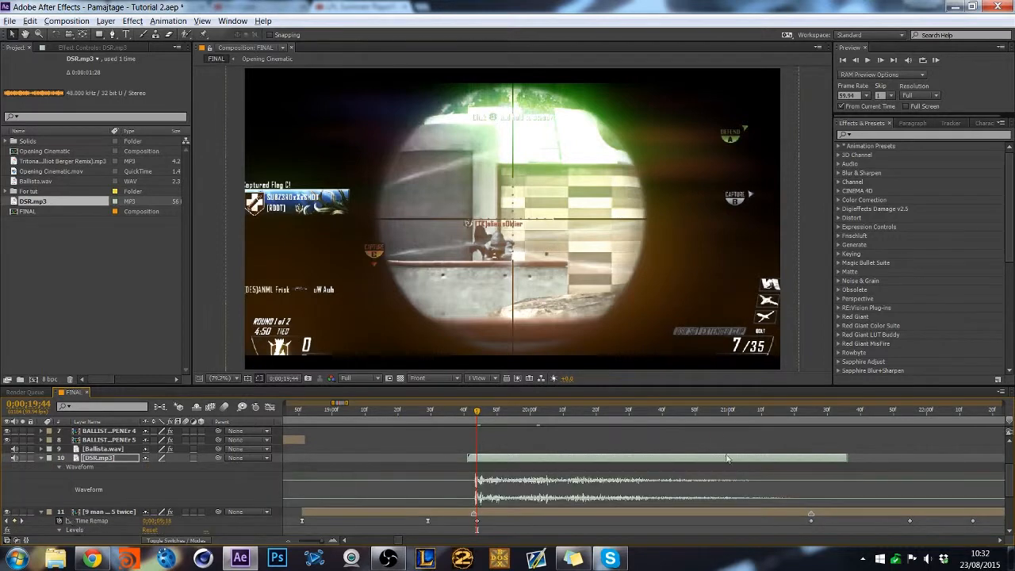
{"action": "left_click_drag", "start_coordinate": [830, 462], "coordinate": [759, 460]}
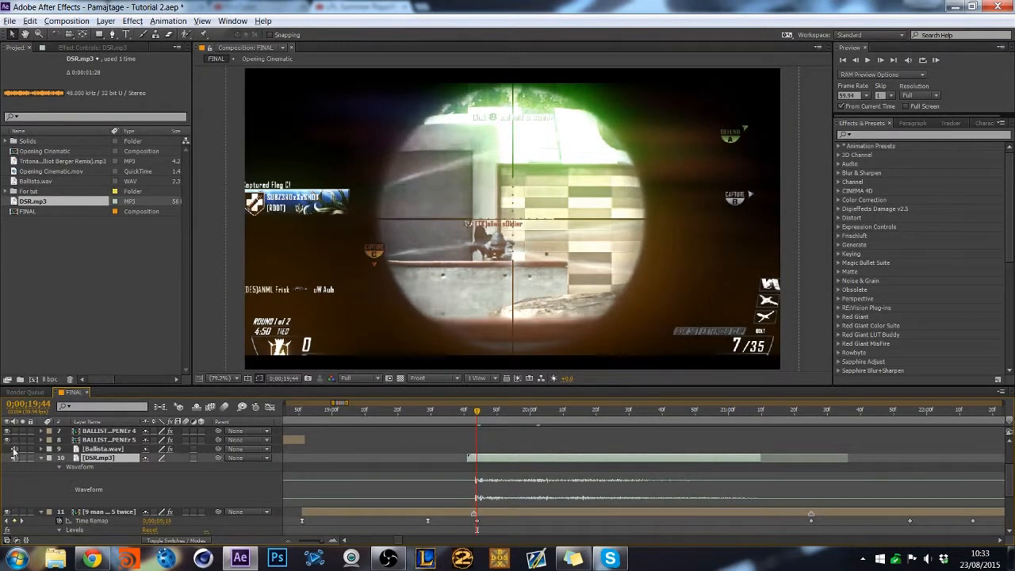
{"action": "left_click", "coordinate": [41, 458]}
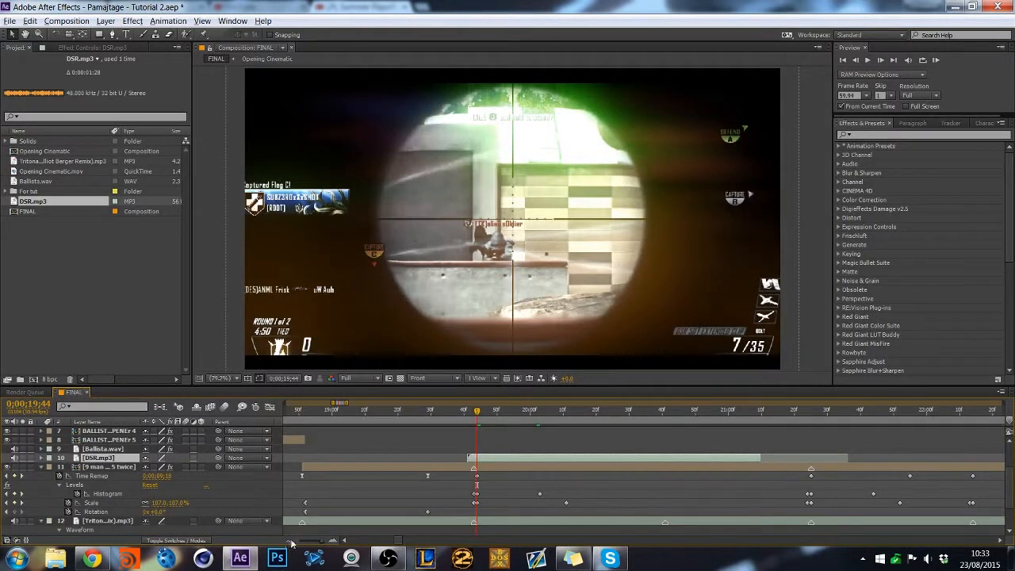
Trim the start of the DSR.mp3 layer to 0;00;19;43, just before the gunshot peak in its waveform.
{"action": "left_click", "coordinate": [288, 540]}
{"action": "left_click", "coordinate": [645, 415]}
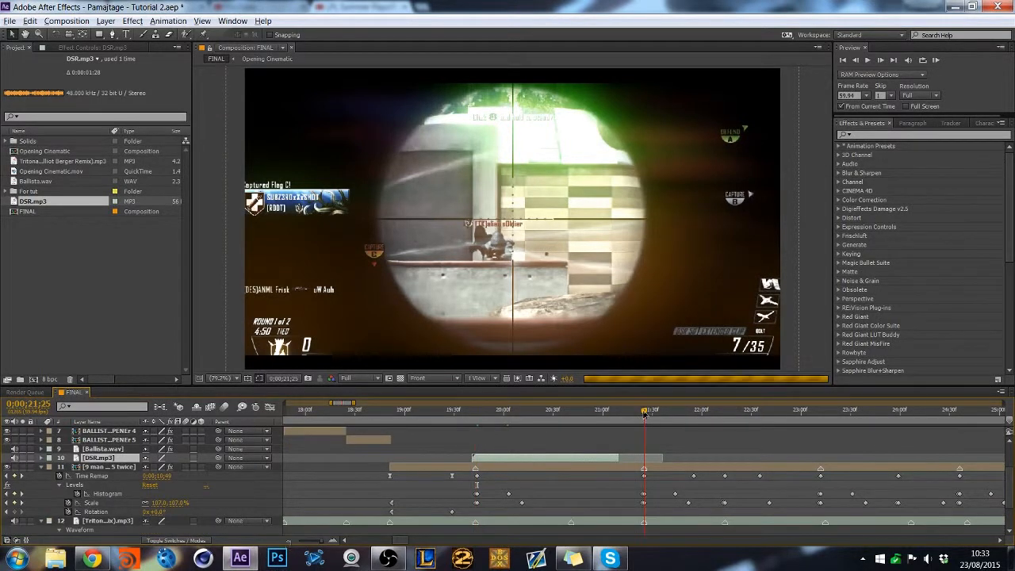
{"action": "key", "text": "l"}
{"action": "key", "text": "l"}
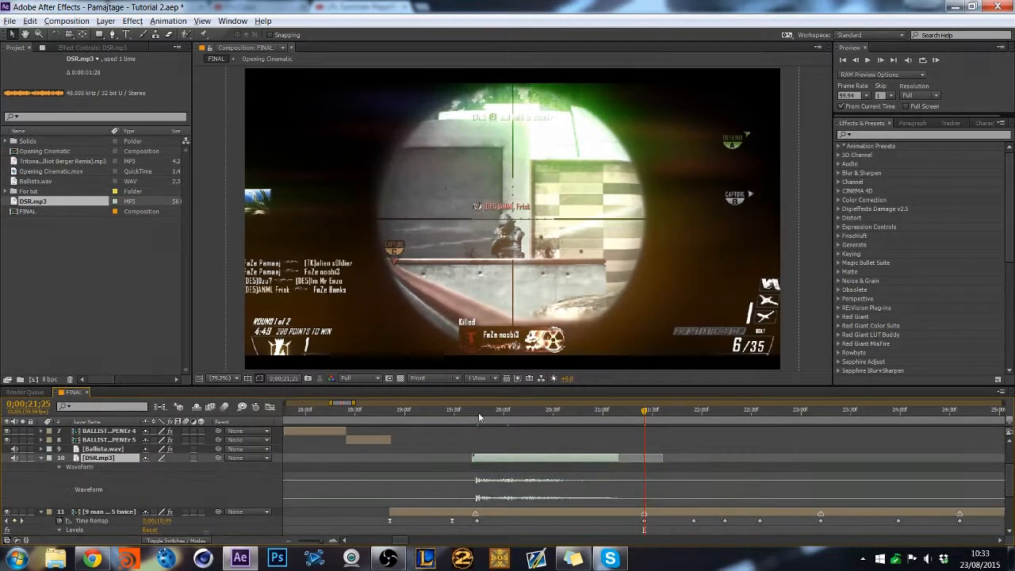
{"action": "left_click", "coordinate": [478, 412]}
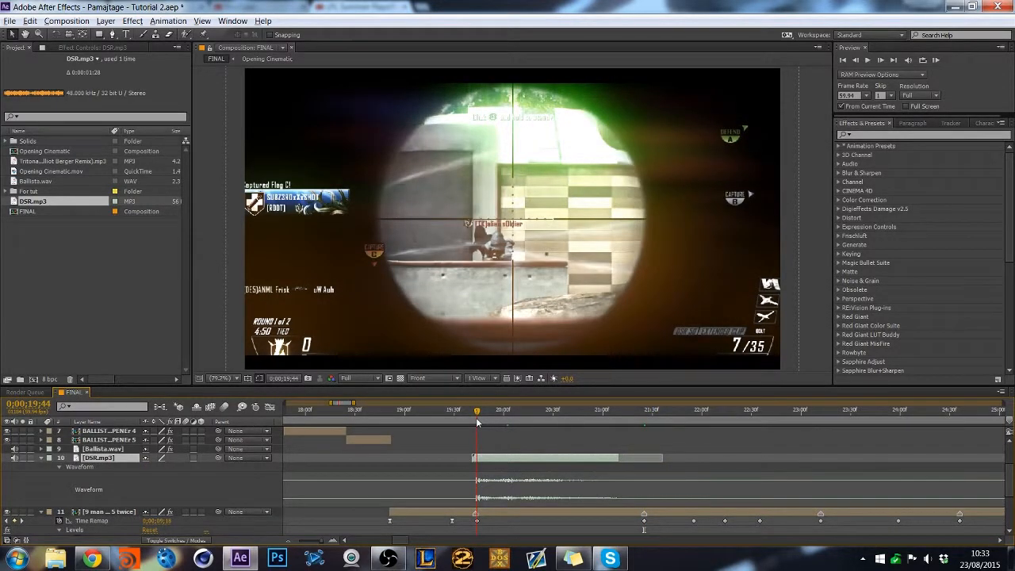
{"action": "left_click", "coordinate": [476, 417]}
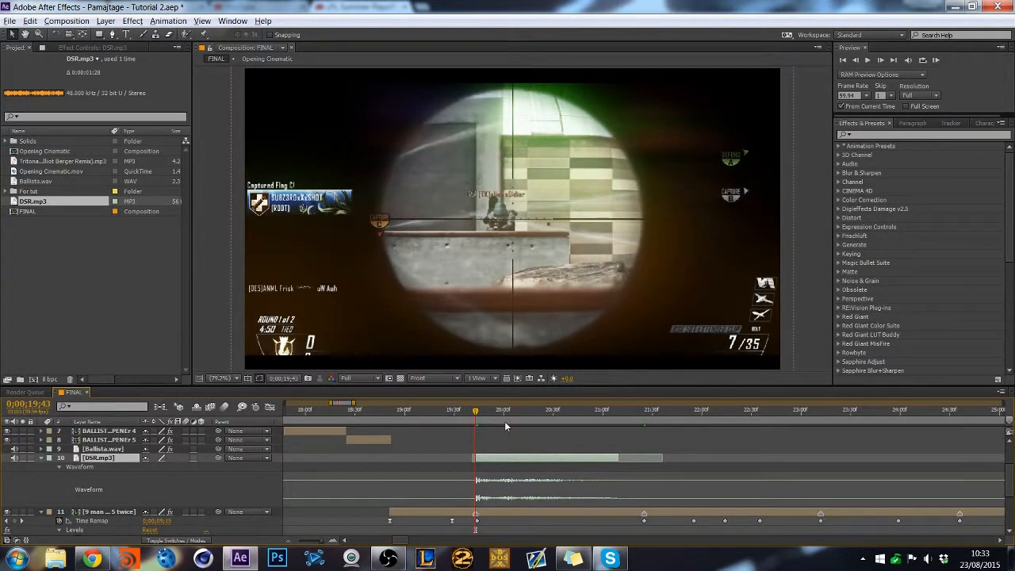
Make two more copies of the DSR.mp3 layer and align them with the shots at 0;00;21;25 and 0;00;23;12.
{"action": "left_click", "coordinate": [646, 411]}
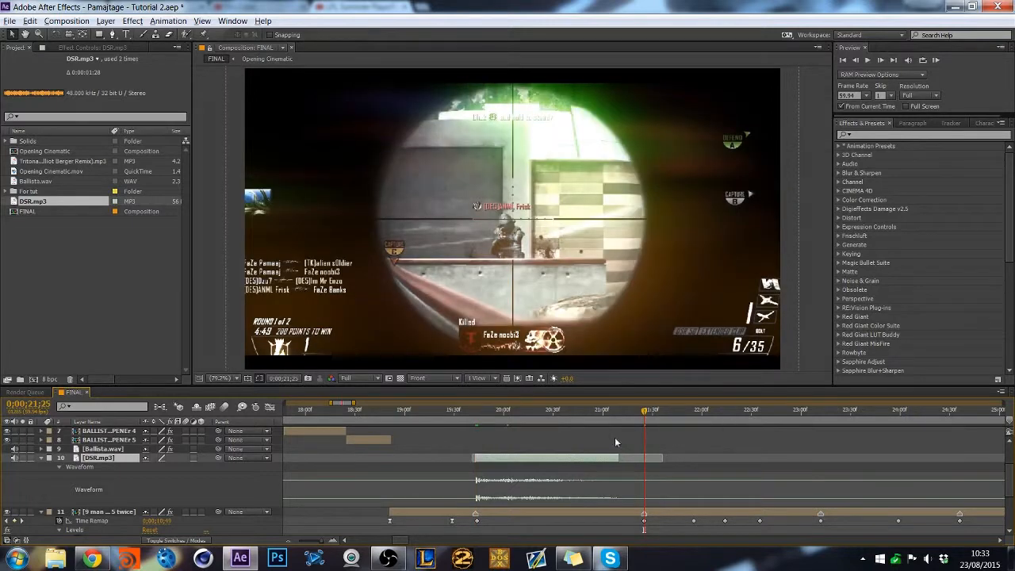
{"action": "key", "text": "ctrl+shift+d"}
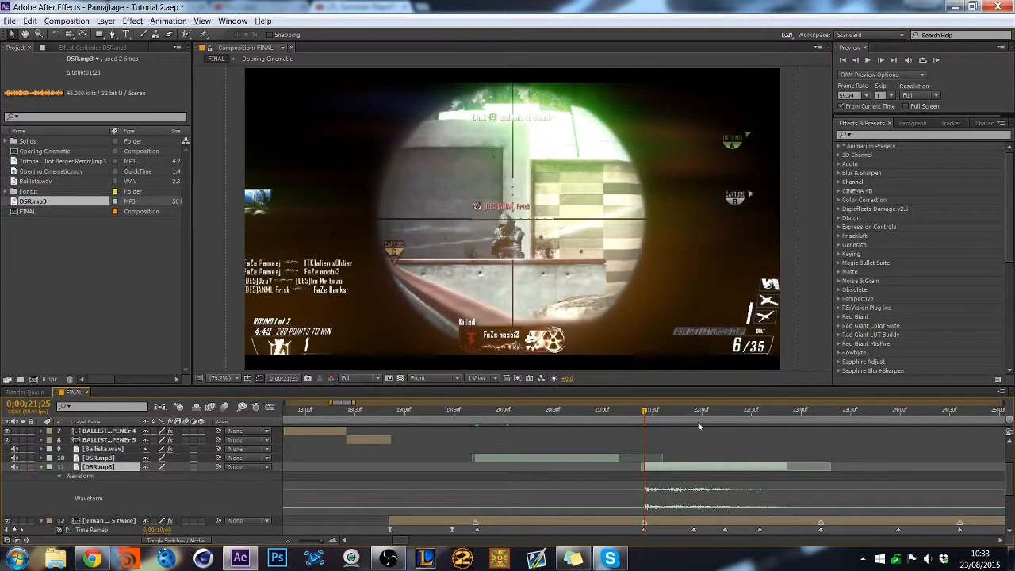
{"action": "left_click", "coordinate": [824, 411]}
{"action": "mouse_move", "coordinate": [404, 541]}
{"action": "left_mouse_down"}
{"action": "mouse_move", "coordinate": [419, 544]}
{"action": "mouse_move", "coordinate": [408, 542]}
{"action": "left_mouse_up"}
{"action": "key", "text": "ctrl+d"}
{"action": "left_click_drag", "start_coordinate": [337, 477], "coordinate": [505, 486]}
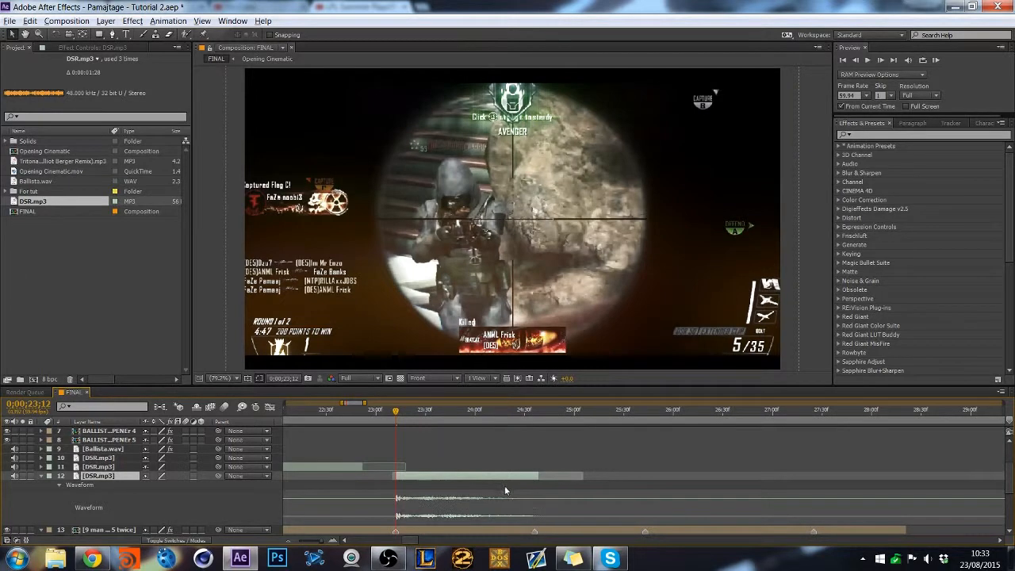
{"action": "left_click", "coordinate": [43, 478]}
{"action": "left_click_drag", "start_coordinate": [432, 479], "coordinate": [439, 480]}
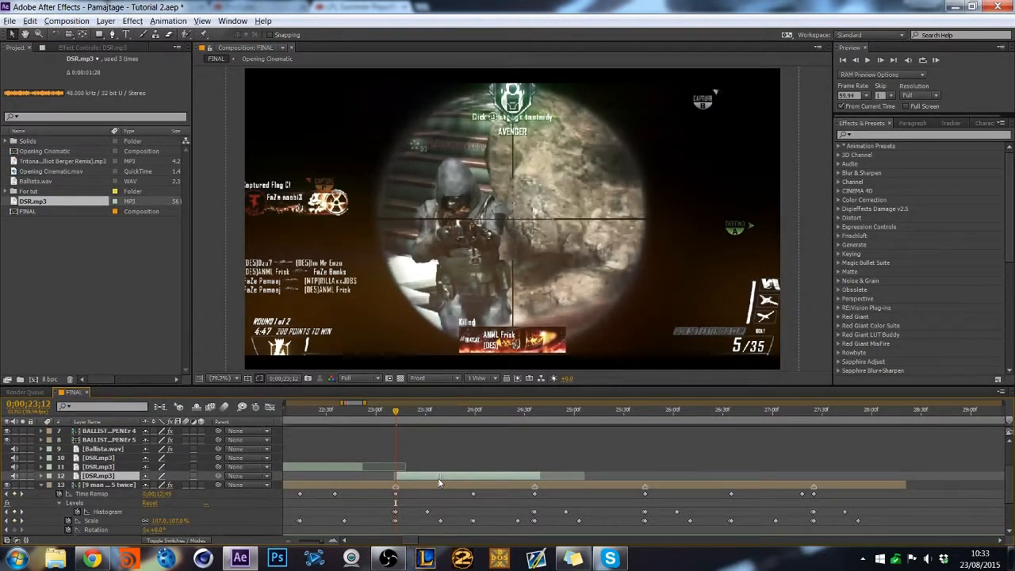
Duplicate the latest DSR.mp3 layer and move the copy to the clip's next shot marker, at about 0;00;24;35.
{"action": "key", "text": "ctrl+d"}
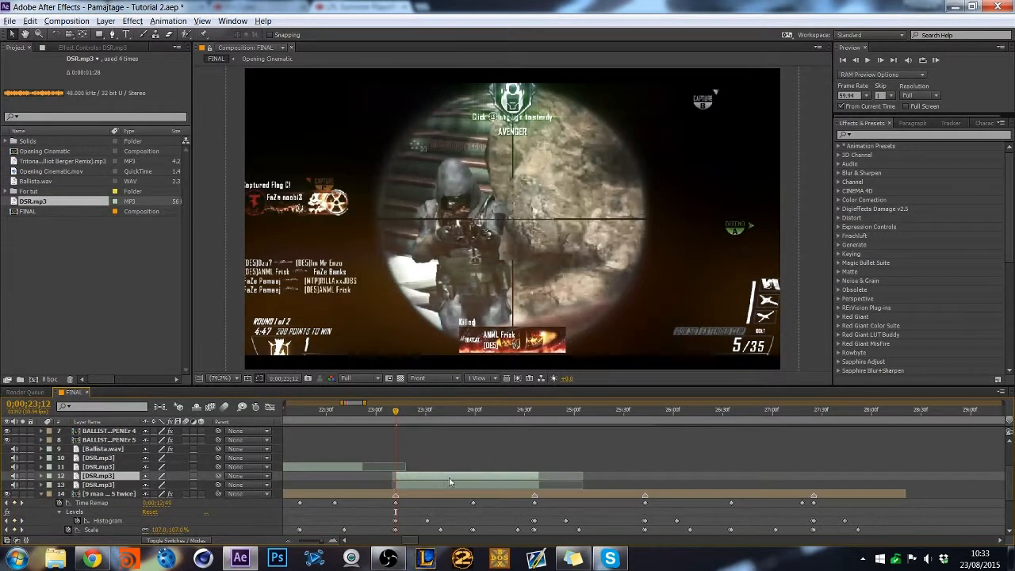
{"action": "left_click_drag", "start_coordinate": [437, 488], "coordinate": [558, 493]}
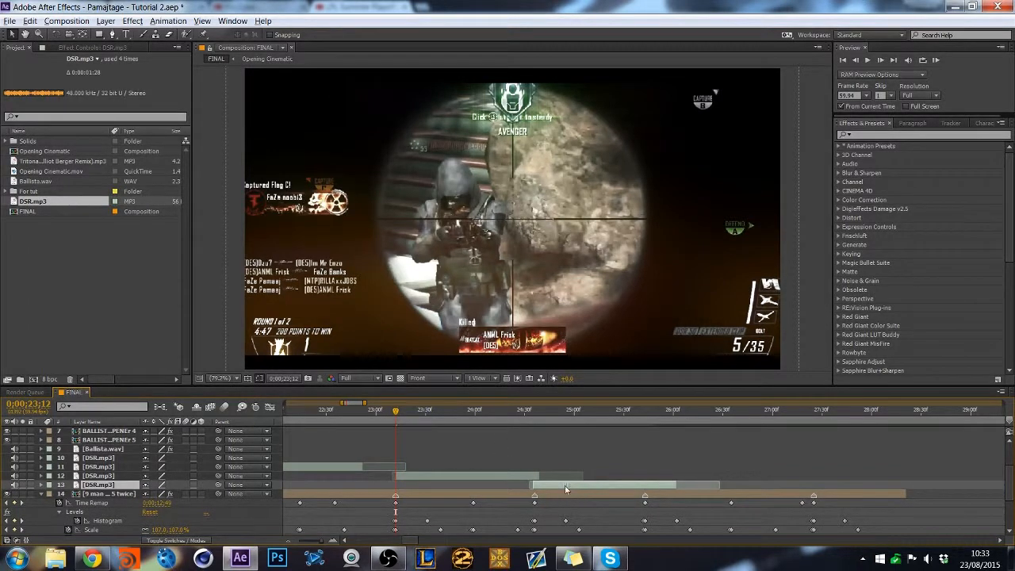
Align the newest DSR.mp3 layer with the shot at 0;00;24;36 and place a duplicate at the shot at 0;00;25;43.
{"action": "key", "text": "i"}
{"action": "left_click_drag", "start_coordinate": [547, 486], "coordinate": [544, 487]}
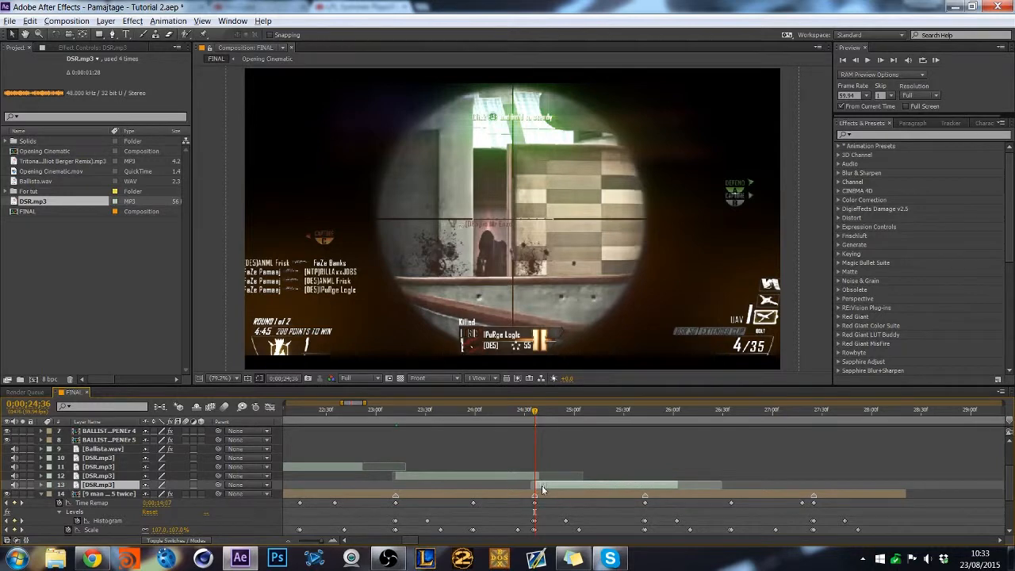
{"action": "key", "text": "ctrl+d"}
{"action": "left_click", "coordinate": [642, 421]}
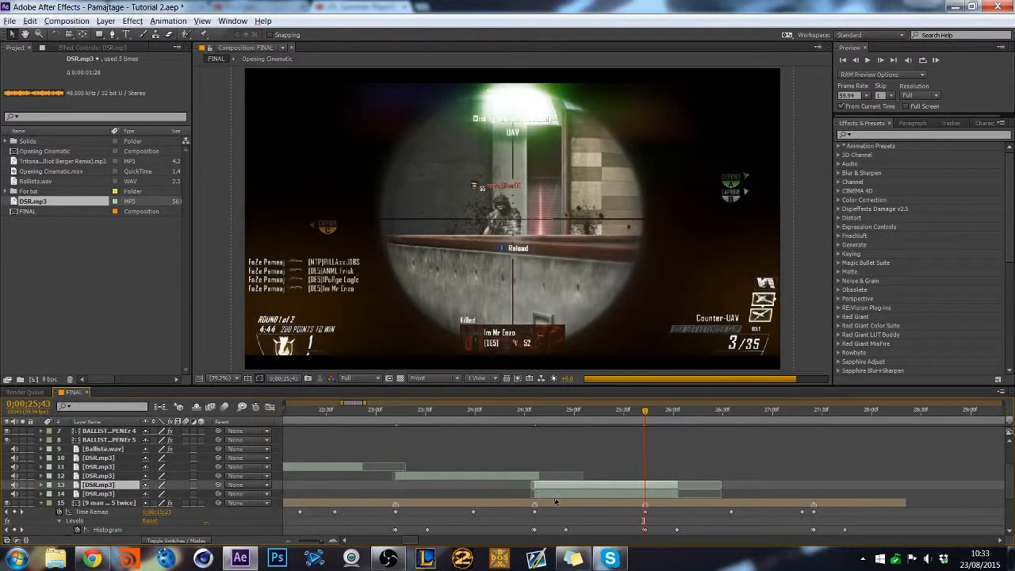
{"action": "left_click_drag", "start_coordinate": [556, 494], "coordinate": [666, 497]}
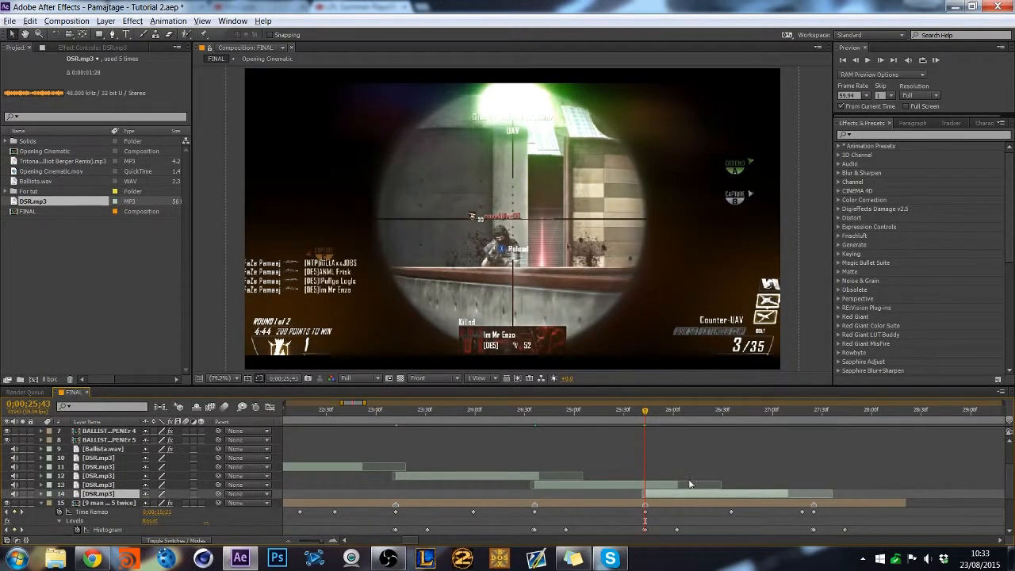
Duplicate the latest DSR.mp3 layer and align the copy with the clip's last shot marker at 0;00;27;25.
{"action": "left_click", "coordinate": [815, 413]}
{"action": "key", "text": "ctrl+d"}
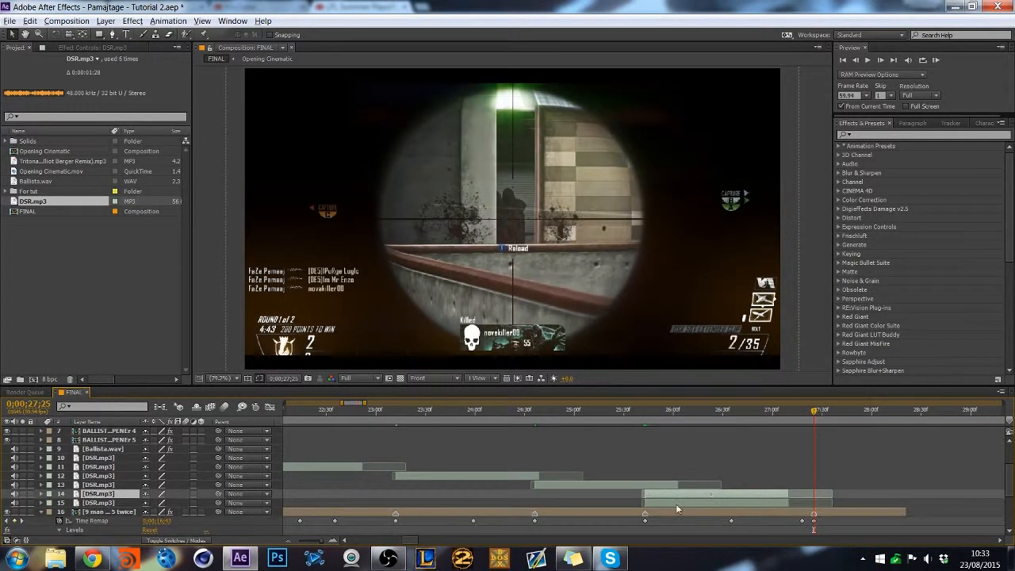
{"action": "left_click_drag", "start_coordinate": [659, 504], "coordinate": [831, 507]}
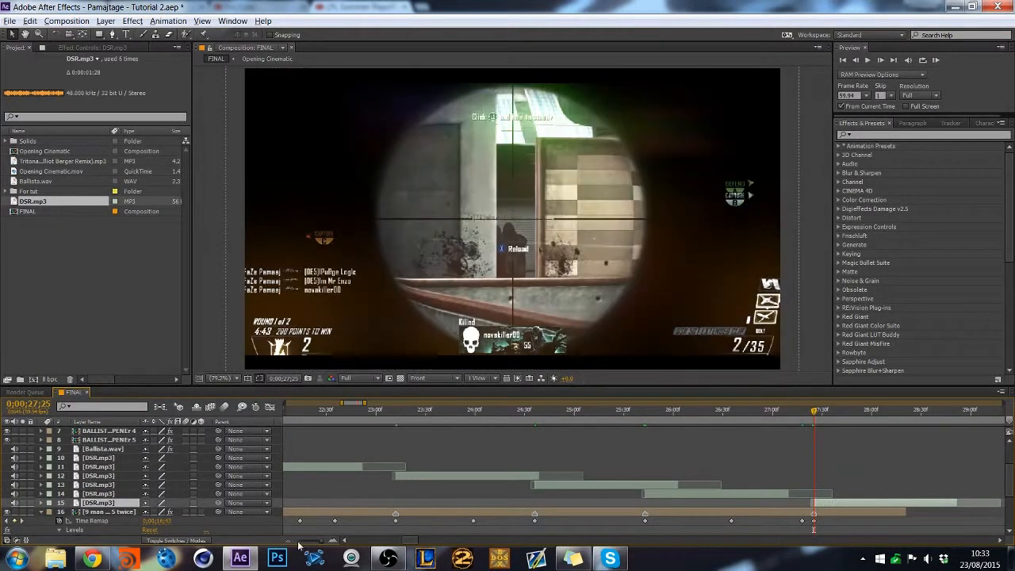
Collapse the 9 man clip layer and preview from 0;00;19;02 at half resolution with a frame skip of 2.
{"action": "left_click", "coordinate": [293, 541]}
{"action": "left_click", "coordinate": [398, 411]}
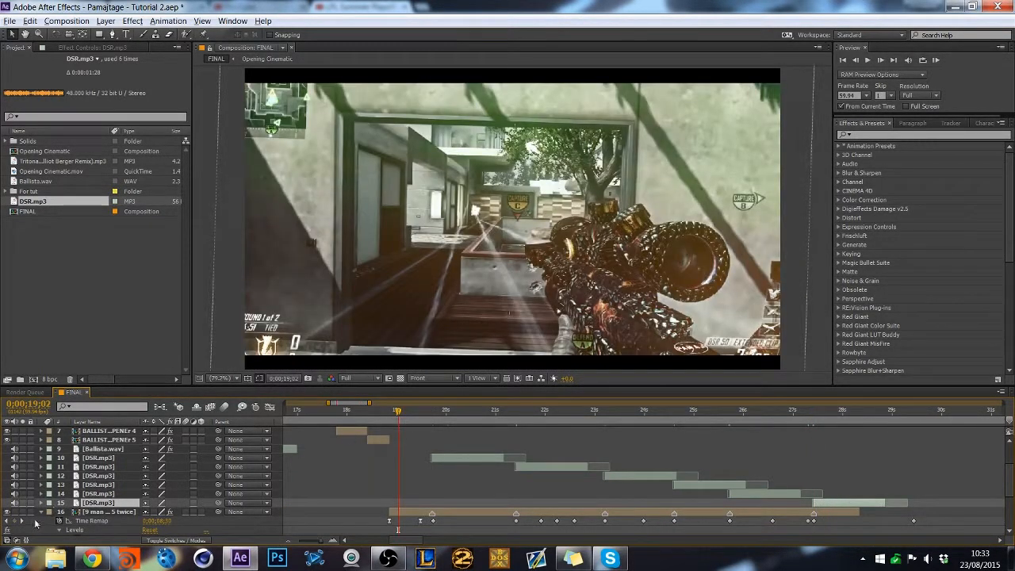
{"action": "left_click", "coordinate": [40, 511]}
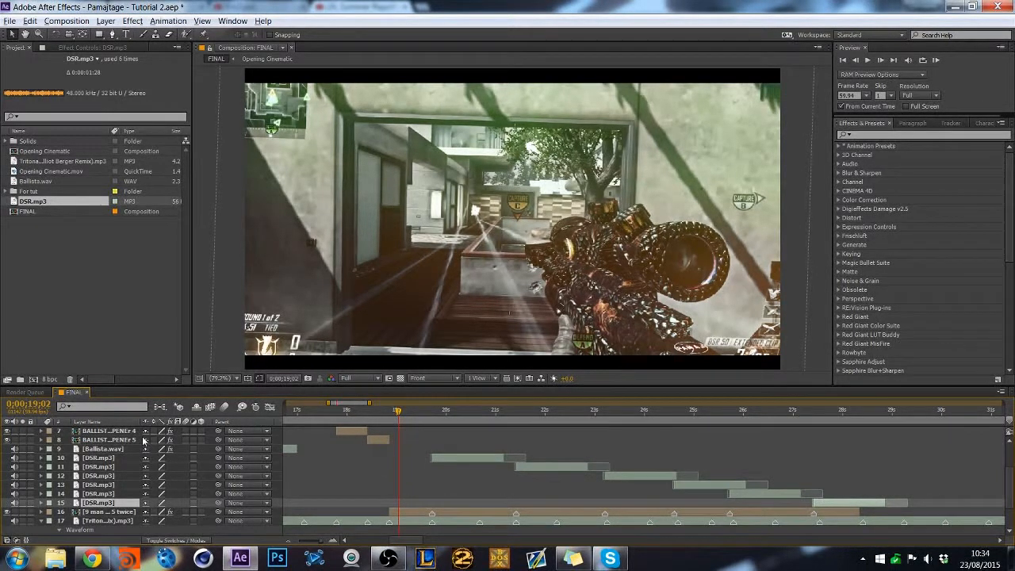
{"action": "key", "text": "KP_0"}
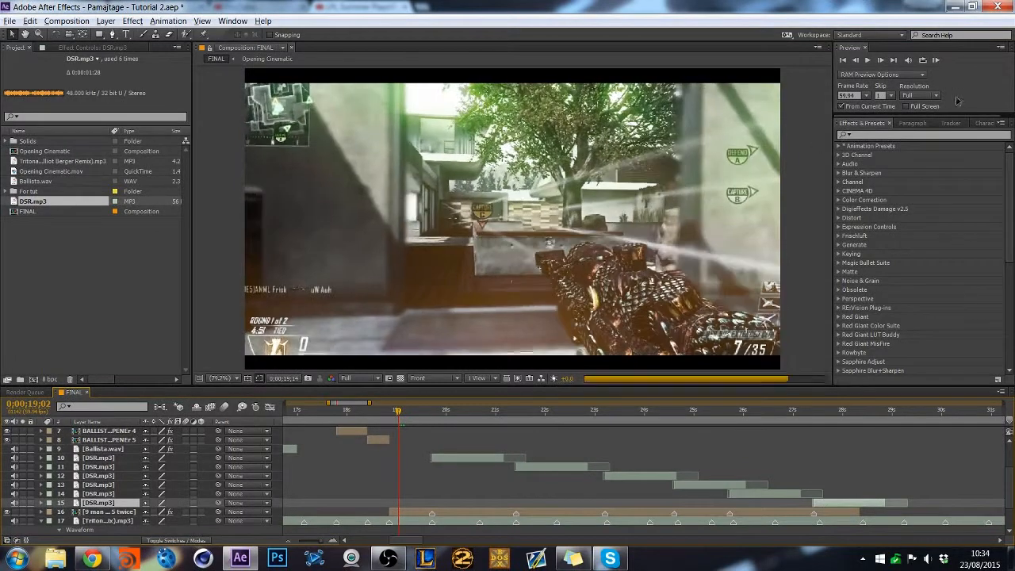
{"action": "left_click", "coordinate": [936, 96]}
{"action": "left_click", "coordinate": [943, 150]}
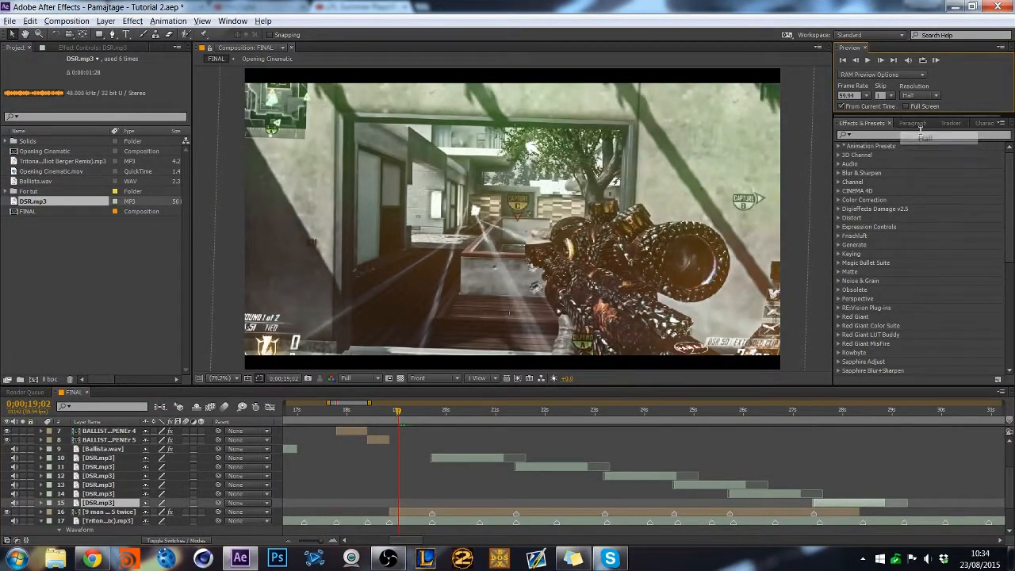
{"action": "left_click", "coordinate": [884, 95]}
{"action": "left_click", "coordinate": [887, 134]}
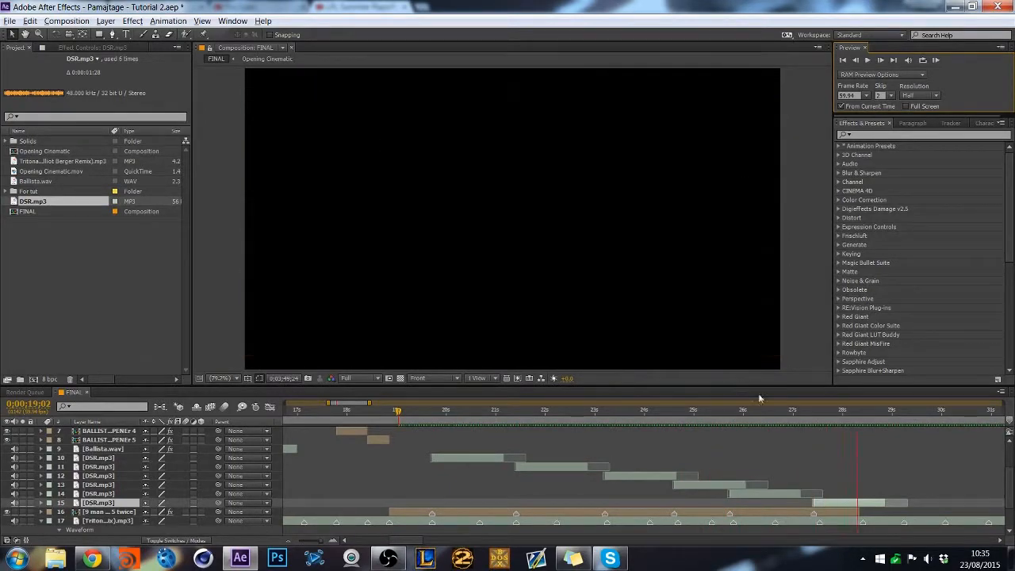
{"action": "key", "text": "space"}
Nudge the third DSR.mp3 layer slightly earlier so its gunshot matches the shot at 0;00;23;12.
{"action": "left_click", "coordinate": [605, 418]}
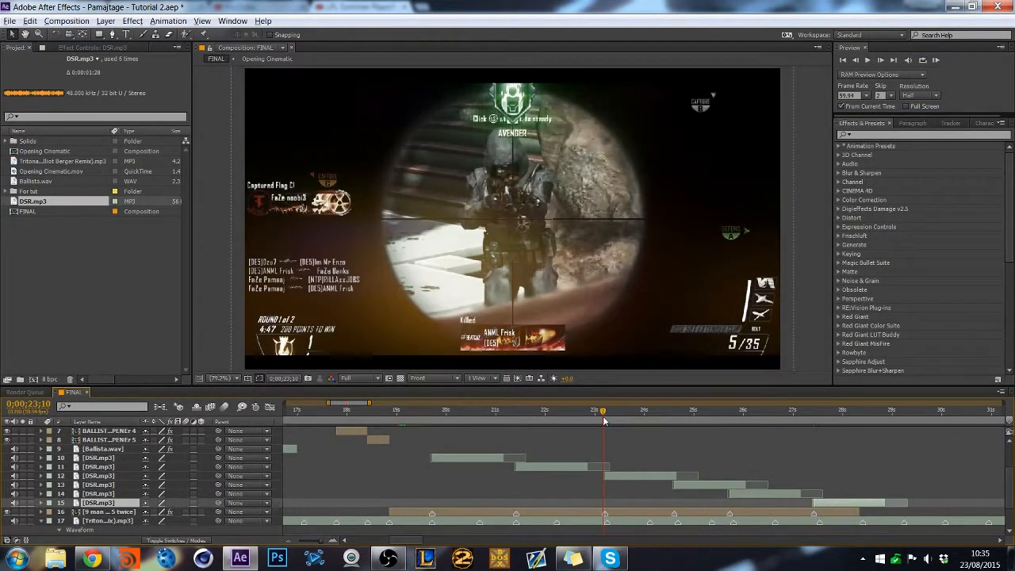
{"action": "left_click", "coordinate": [334, 541]}
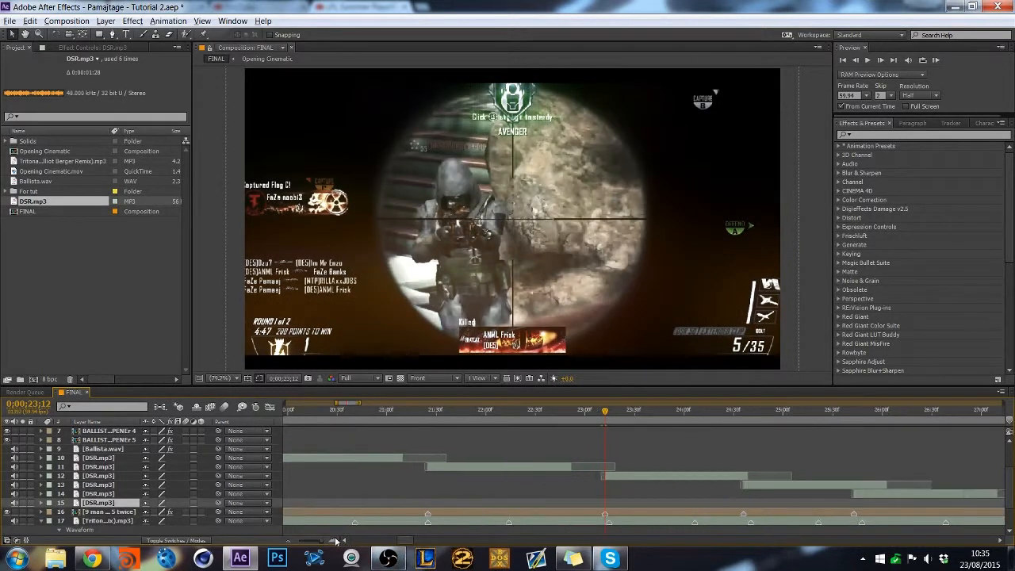
{"action": "left_click", "coordinate": [334, 541]}
{"action": "left_click_drag", "start_coordinate": [629, 475], "coordinate": [626, 476]}
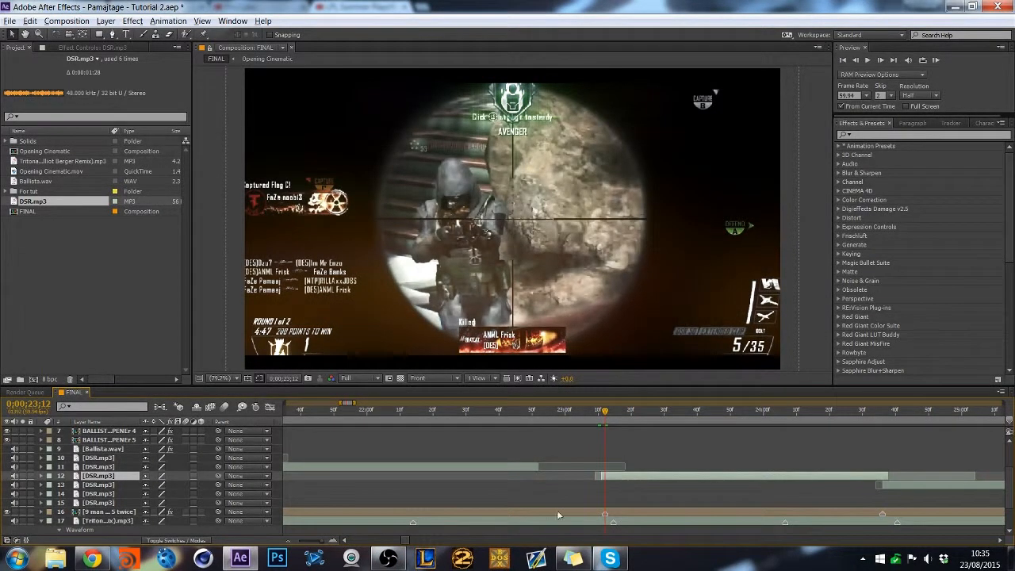
{"action": "left_click", "coordinate": [289, 540]}
{"action": "left_click", "coordinate": [288, 541]}
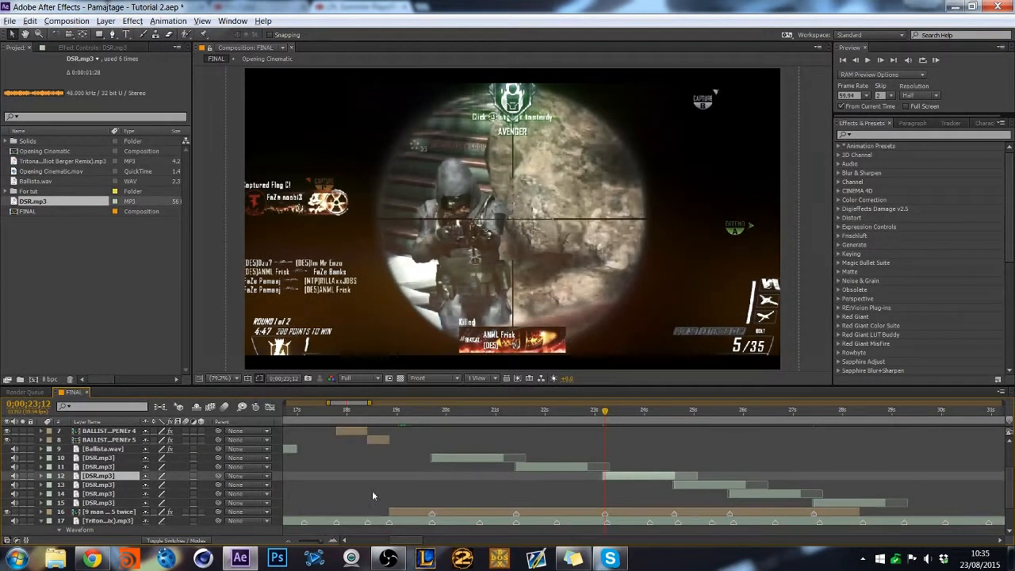
Set the Audio Levels of all six DSR.mp3 layers to -12 dB.
{"action": "left_click", "coordinate": [467, 458]}
{"action": "left_click", "coordinate": [819, 502], "text": "shift"}
{"action": "key", "text": "l"}
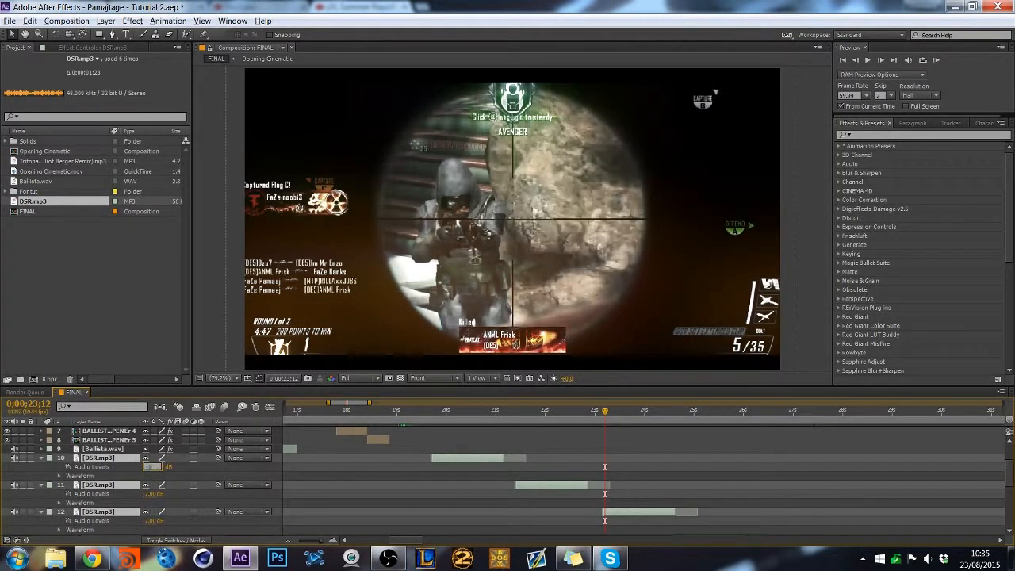
{"action": "type", "text": "-12"}
{"action": "key", "text": "Return"}
Check the Ballista.wav layer's audio level and set the Audio Levels of all six DSR.mp3 layers to -15 dB.
{"action": "left_click", "coordinate": [100, 450]}
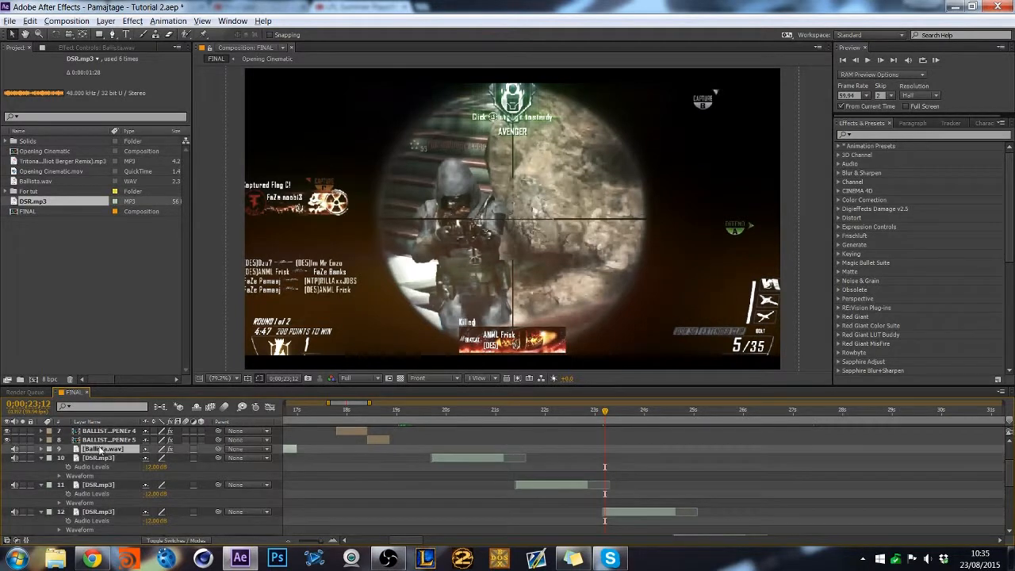
{"action": "key", "text": "l"}
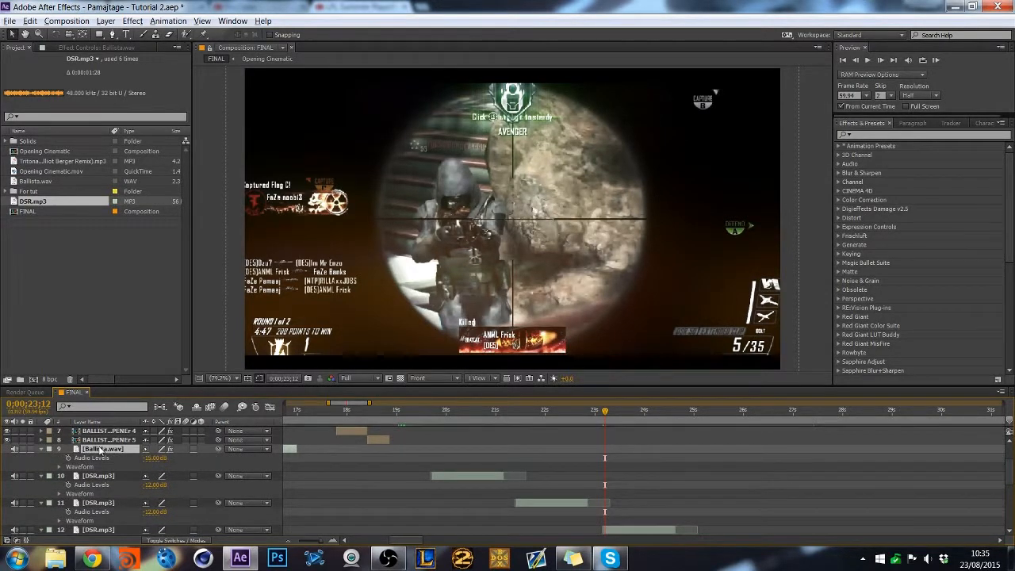
{"action": "key", "text": "l"}
{"action": "left_click", "coordinate": [100, 458]}
{"action": "scroll", "coordinate": [90, 532], "scroll_direction": "down", "scroll_amount": 1}
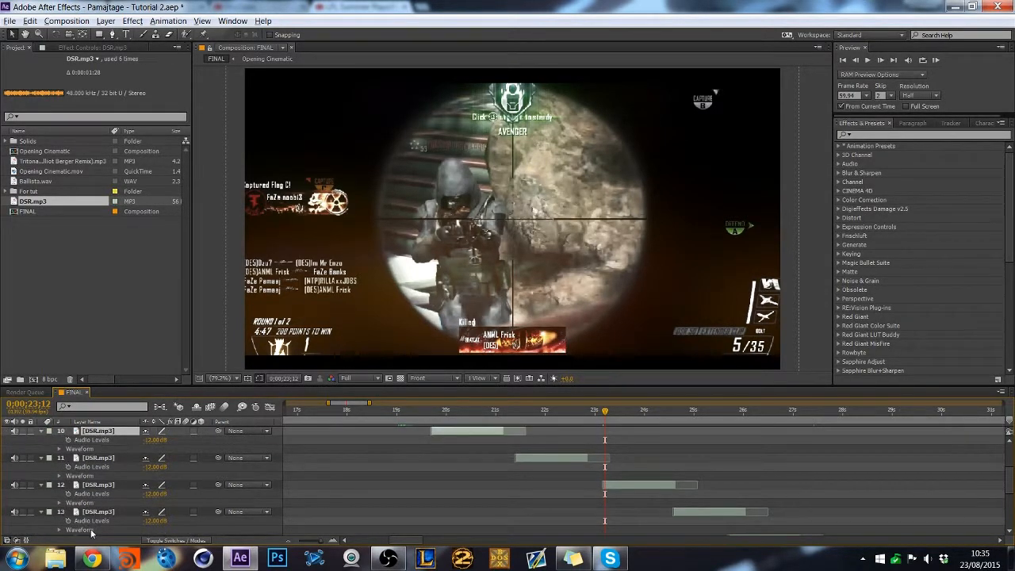
{"action": "scroll", "coordinate": [91, 533], "scroll_direction": "down", "scroll_amount": 2}
{"action": "scroll", "coordinate": [101, 522], "scroll_direction": "down", "scroll_amount": 1}
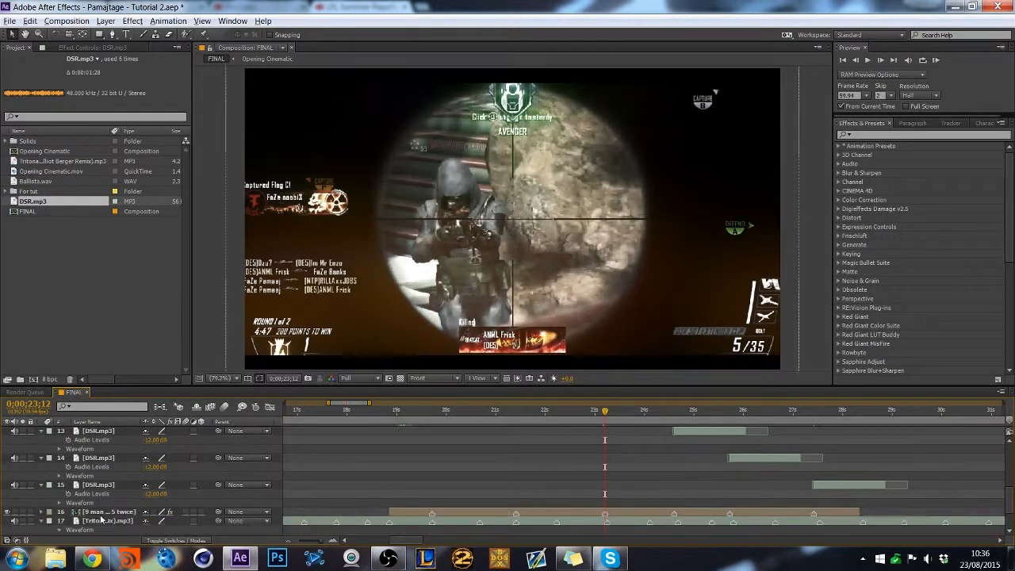
{"action": "left_click", "coordinate": [101, 487], "text": "shift"}
{"action": "left_click", "coordinate": [150, 502]}
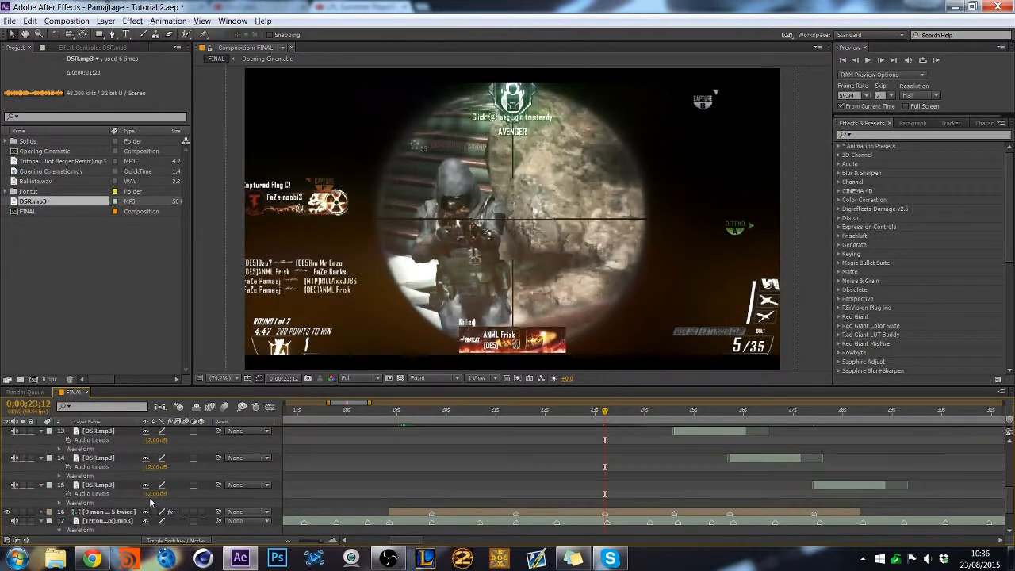
{"action": "scroll", "coordinate": [93, 492], "scroll_direction": "up", "scroll_amount": 4}
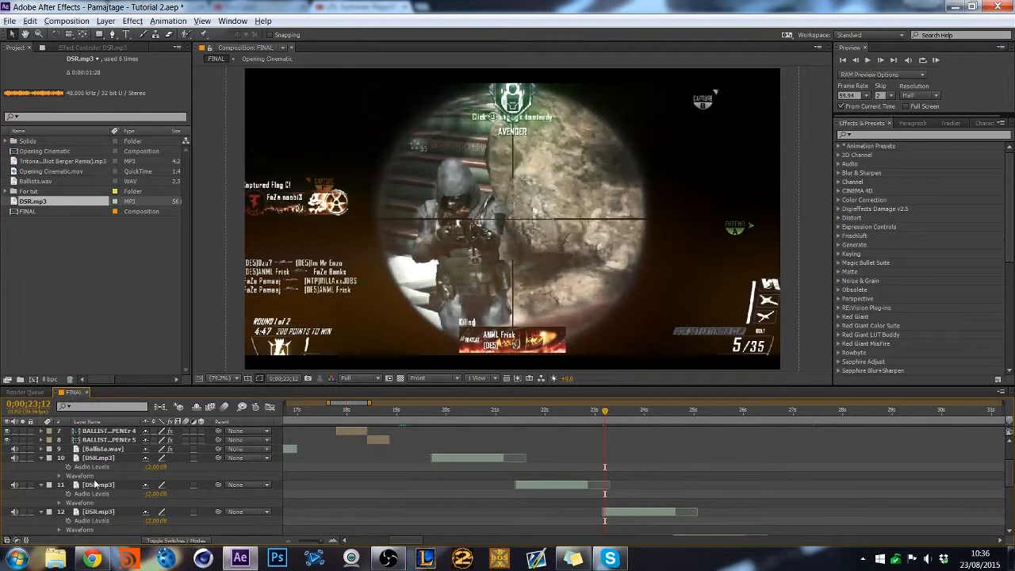
{"action": "left_click", "coordinate": [101, 460], "text": "shift"}
{"action": "left_click", "coordinate": [154, 467]}
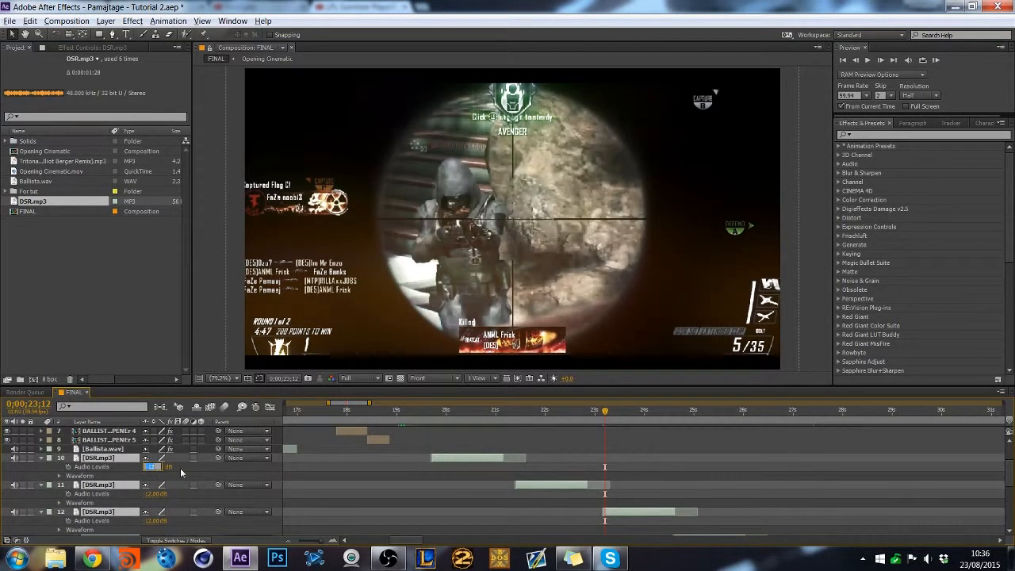
{"action": "type", "text": "15"}
{"action": "key", "text": "Return"}
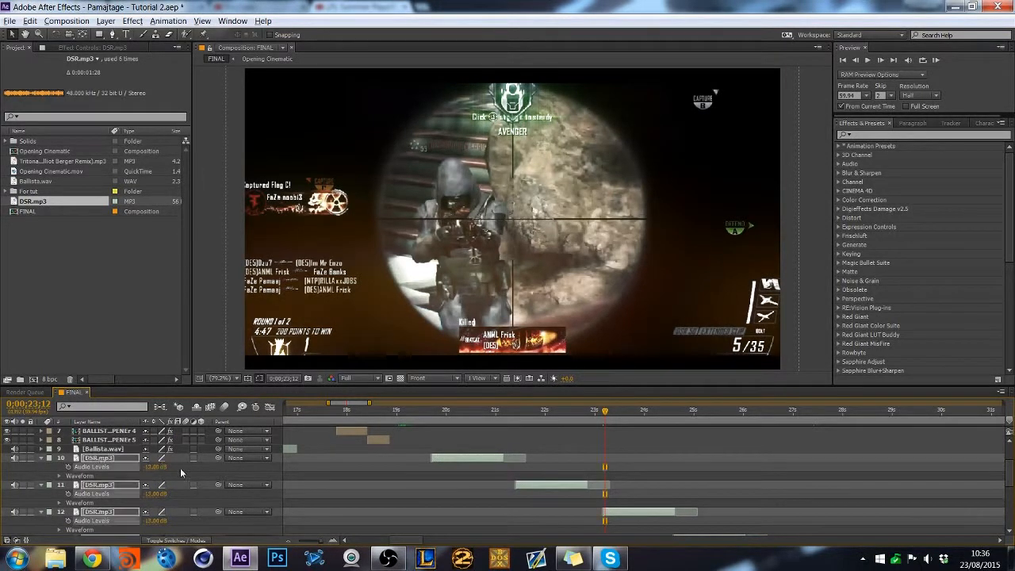
Preview the gunshots from 0;00;19;01 and set the Audio Levels of the selected DSR.mp3 layers to -12 dB.
{"action": "left_click", "coordinate": [397, 411]}
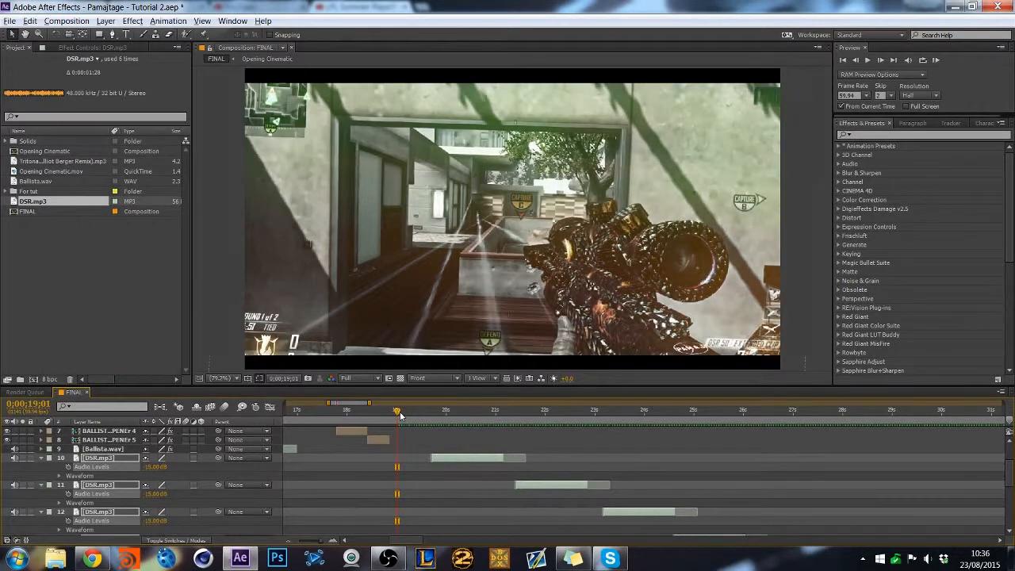
{"action": "key", "text": "KP_0"}
{"action": "left_click_drag", "start_coordinate": [401, 541], "coordinate": [396, 541]}
{"action": "left_click", "coordinate": [155, 467]}
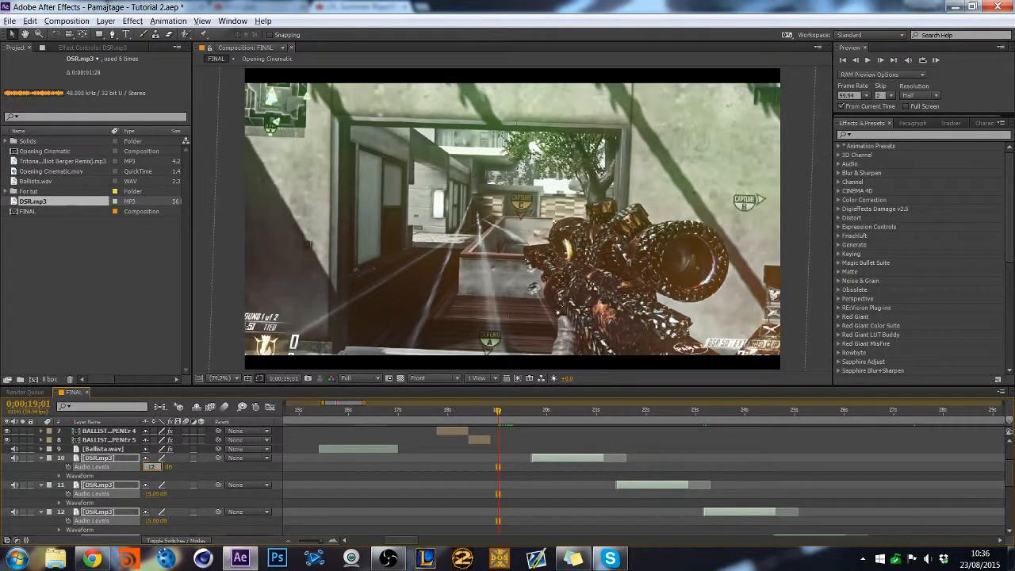
{"action": "key", "text": "Return"}
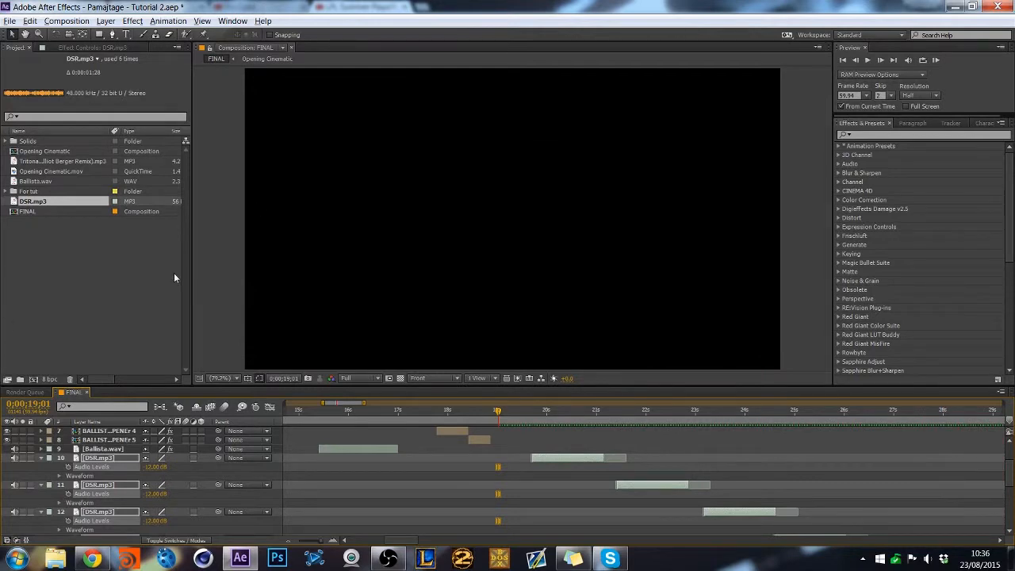
{"action": "key", "text": "space"}
Collapse the DSR.mp3 layers' properties and move all six layers directly beneath the 9 man clip layer.
{"action": "left_click", "coordinate": [41, 459]}
{"action": "left_click_drag", "start_coordinate": [114, 487], "coordinate": [111, 517]}
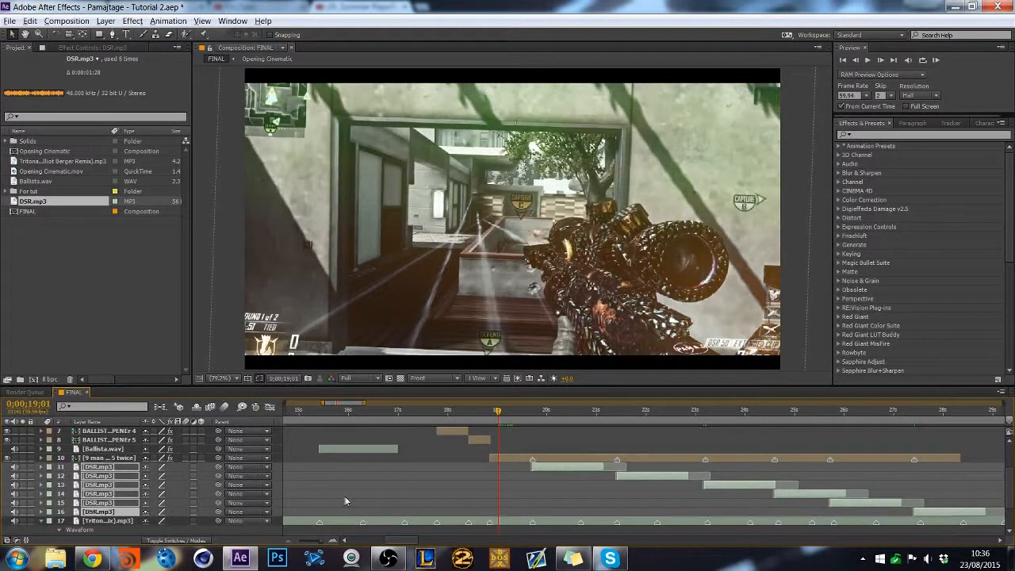
{"action": "left_click", "coordinate": [381, 533]}
{"action": "left_click_drag", "start_coordinate": [401, 541], "coordinate": [412, 545]}
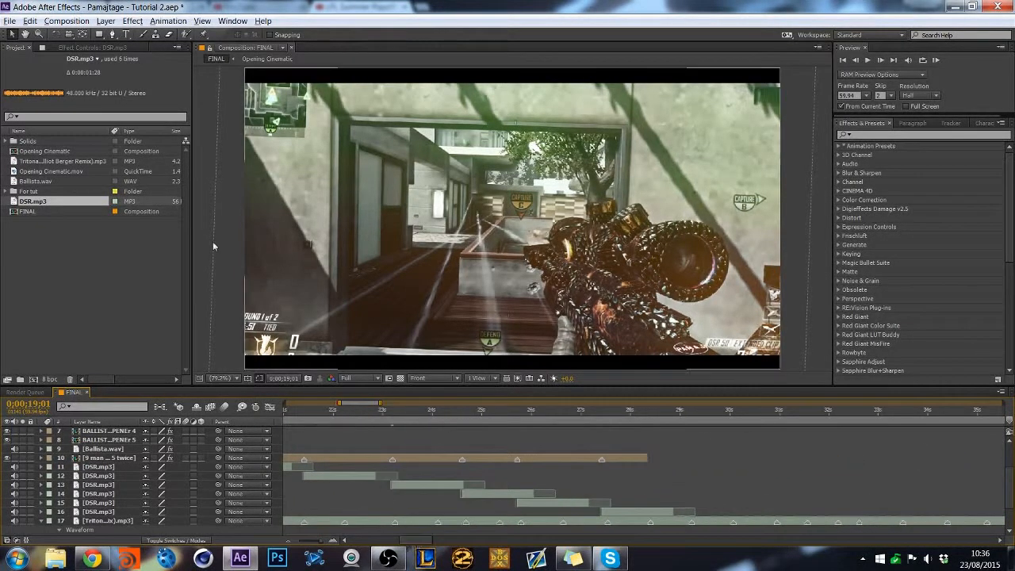
Remove the label colour from the DSR.mp3 project item and expand the For tut folder to reach its clip compositions.
{"action": "left_click", "coordinate": [115, 202]}
{"action": "left_click", "coordinate": [148, 226]}
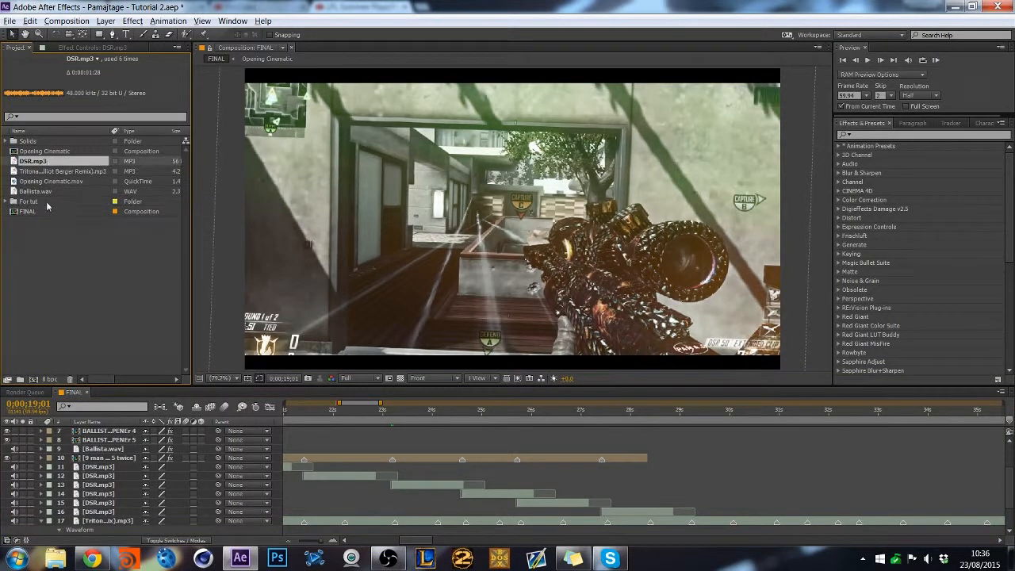
{"action": "left_click", "coordinate": [4, 202]}
{"action": "scroll", "coordinate": [14, 210], "scroll_direction": "down", "scroll_amount": 5}
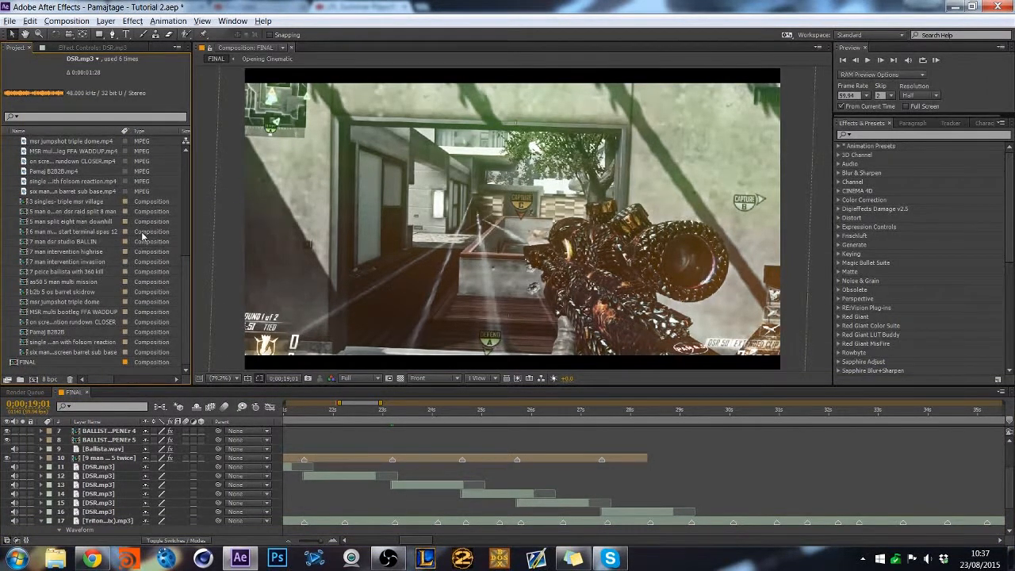
{"action": "left_click", "coordinate": [25, 393]}
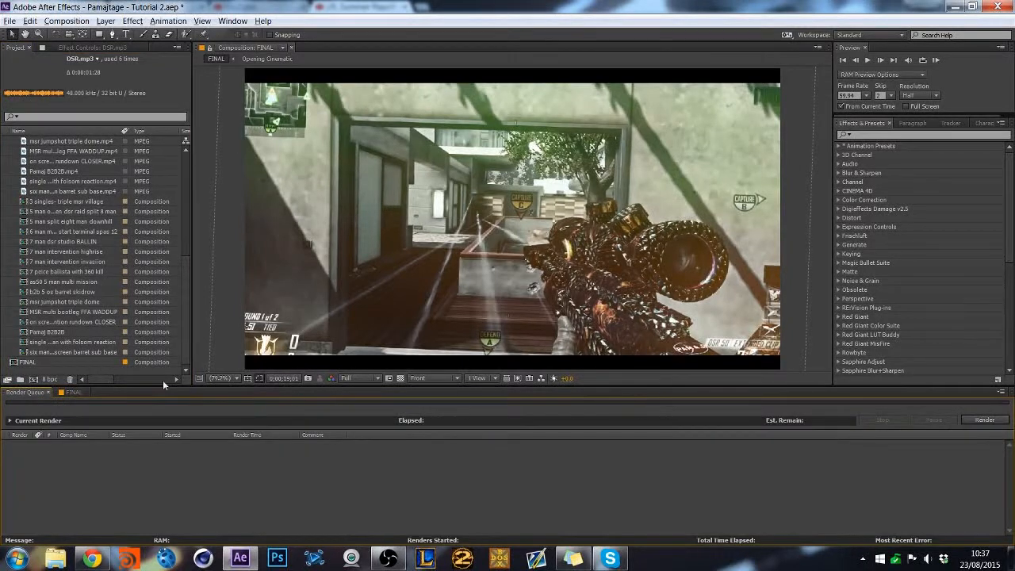
{"action": "left_click", "coordinate": [71, 392]}
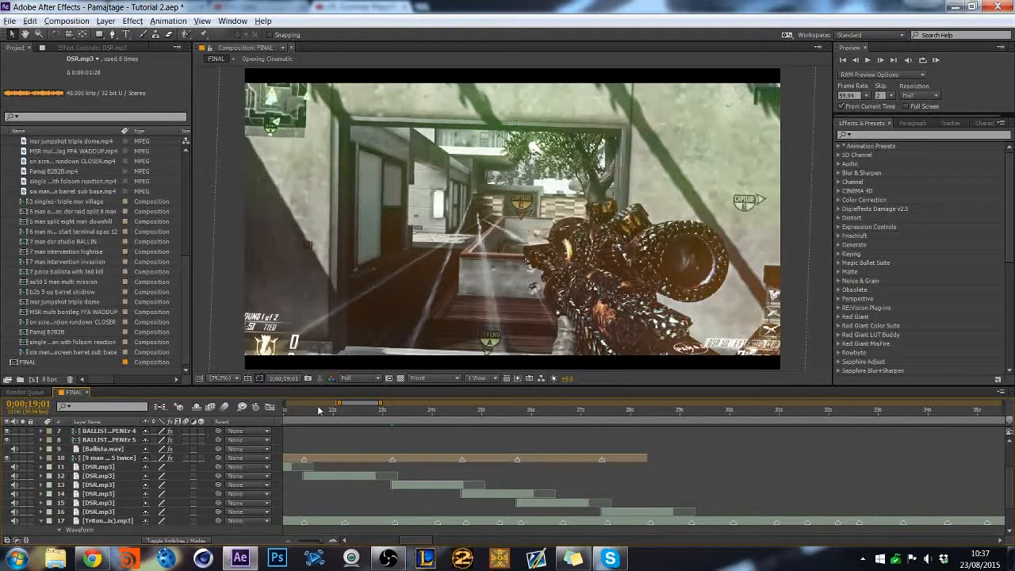
Go to the end of the 9 man clip at 0;00;28;20 and add the as50 5 man multi mission composition directly above the Triton music layer.
{"action": "scroll", "coordinate": [637, 447], "scroll_direction": "down", "scroll_amount": 1}
{"action": "left_click", "coordinate": [648, 417]}
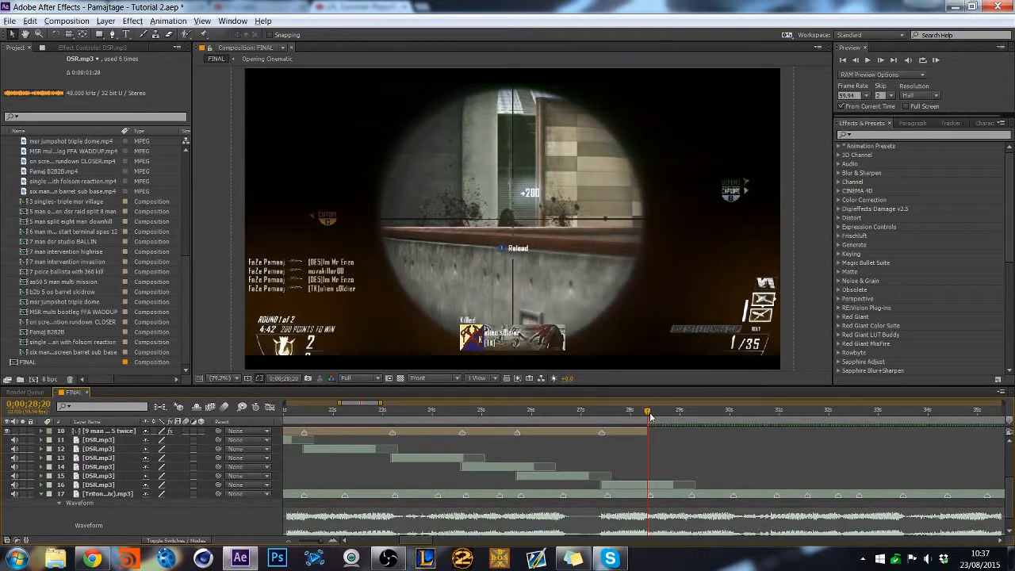
{"action": "key", "text": "space"}
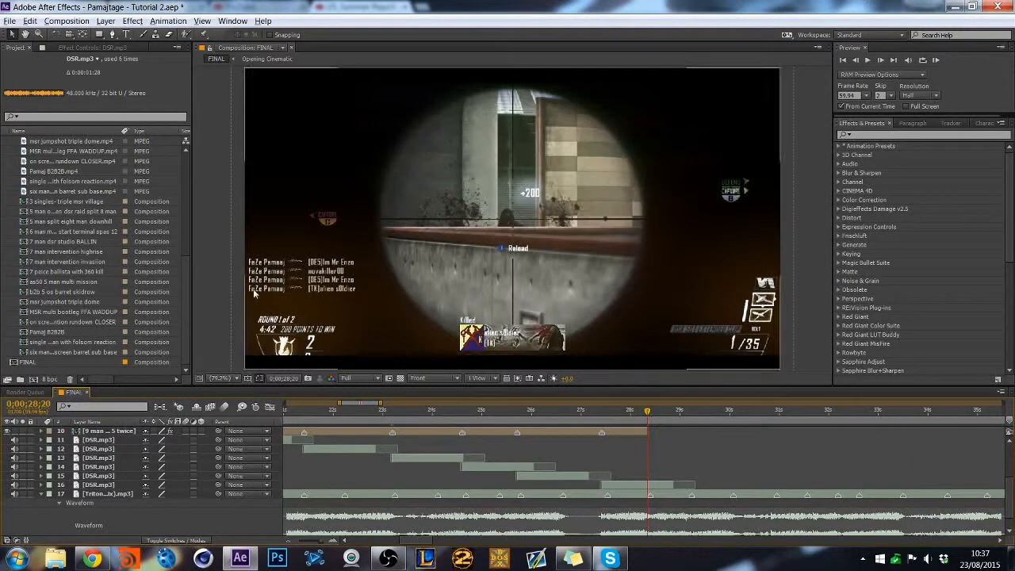
{"action": "left_click", "coordinate": [68, 283]}
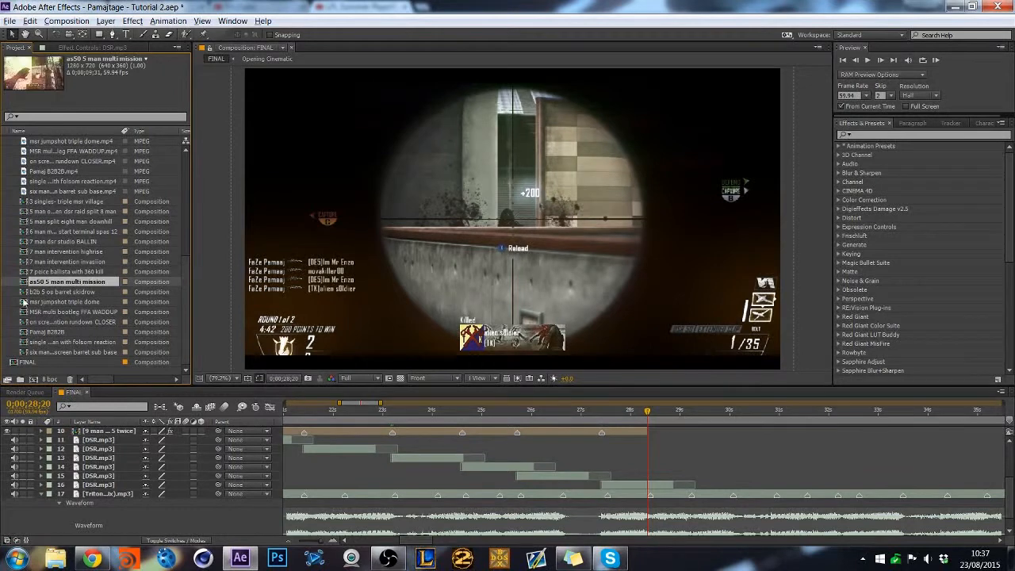
{"action": "left_click", "coordinate": [107, 484]}
{"action": "left_click_drag", "start_coordinate": [106, 488], "coordinate": [104, 491]}
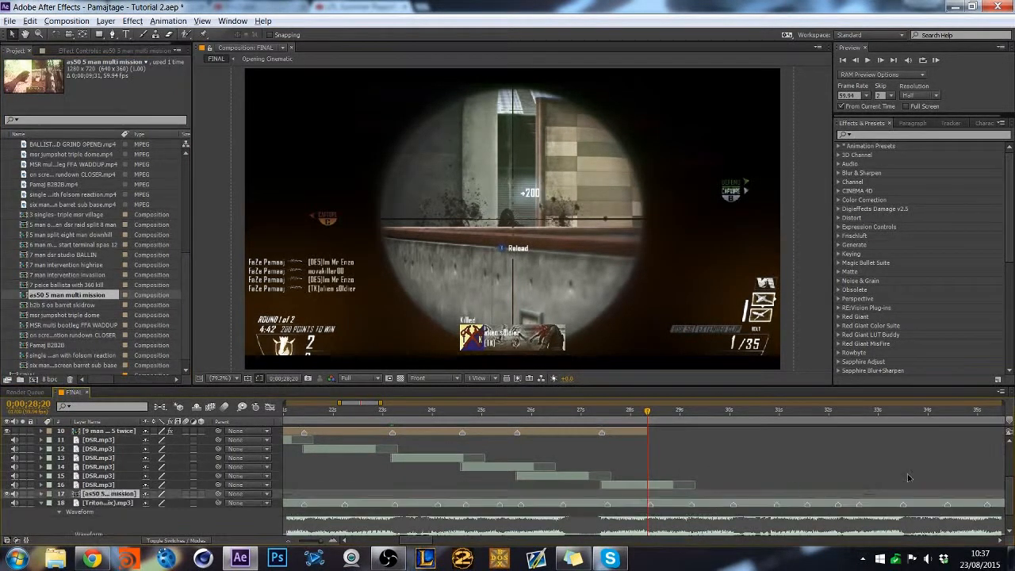
Move the as50 5 man multi mission layer to start just before the 9 man clip ends, and inspect its opening up to 0;00;29;11.
{"action": "left_click_drag", "start_coordinate": [430, 541], "coordinate": [415, 541]}
{"action": "left_click", "coordinate": [288, 541]}
{"action": "left_click", "coordinate": [288, 541]}
{"action": "left_click_drag", "start_coordinate": [314, 495], "coordinate": [904, 498]}
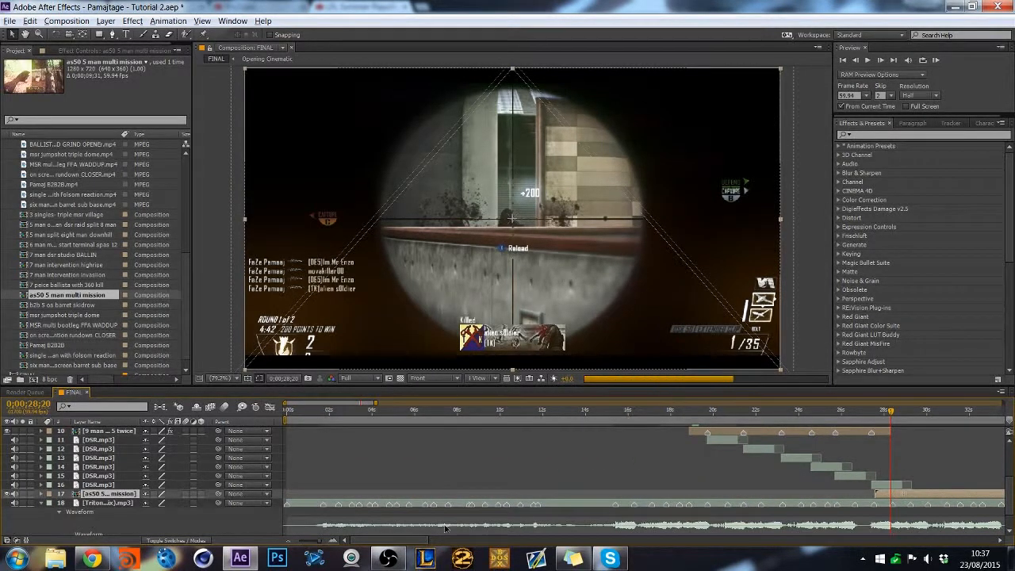
{"action": "left_click", "coordinate": [335, 541]}
{"action": "left_click", "coordinate": [335, 541]}
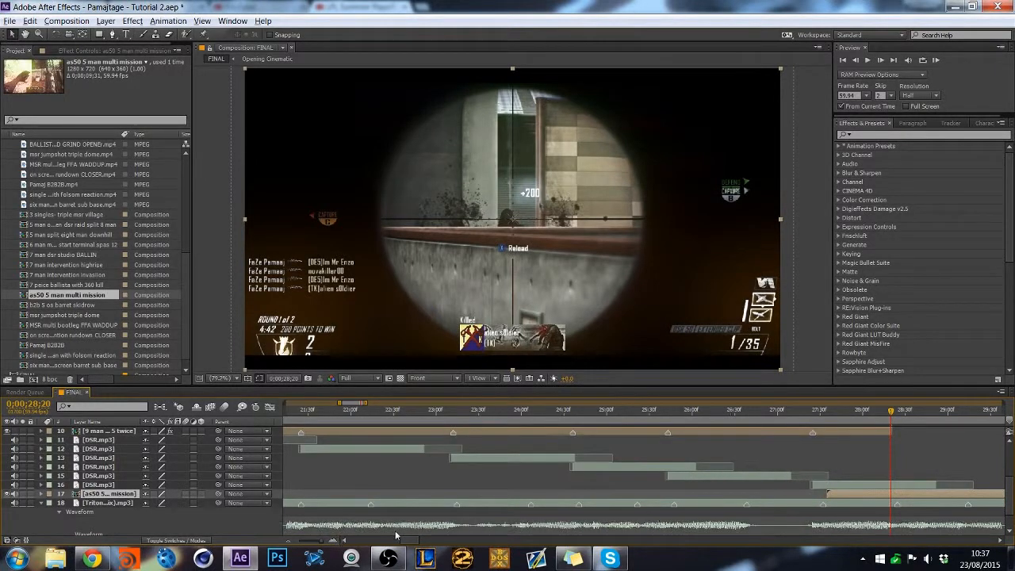
{"action": "left_click_drag", "start_coordinate": [420, 541], "coordinate": [435, 541]}
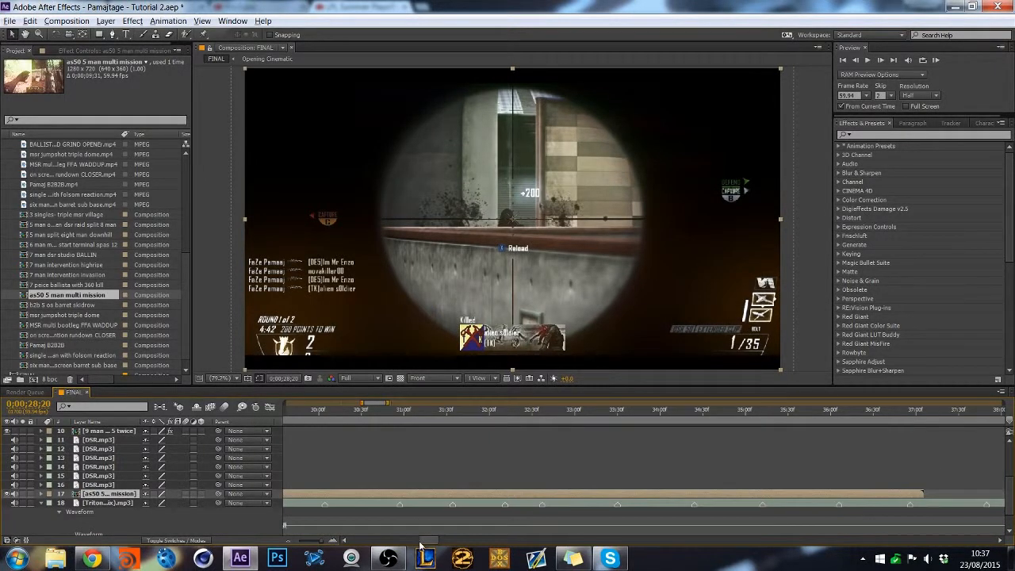
{"action": "left_click", "coordinate": [289, 543]}
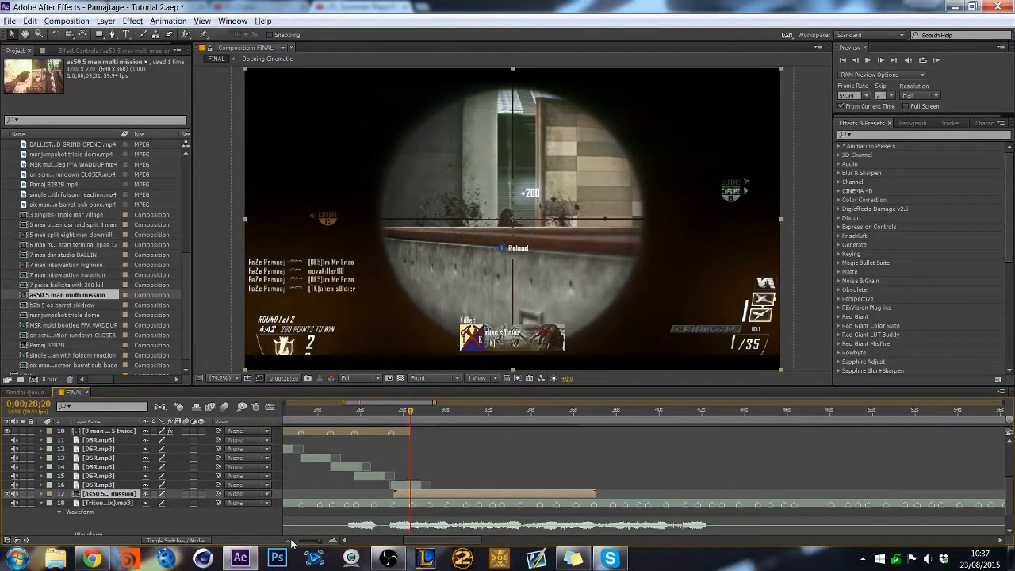
{"action": "left_click", "coordinate": [331, 540]}
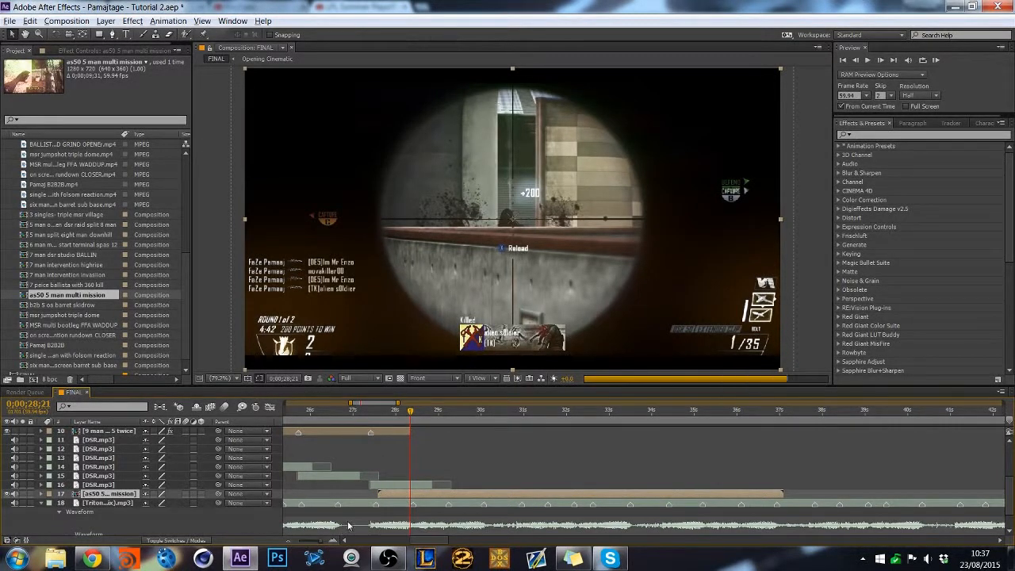
{"action": "left_click", "coordinate": [432, 412]}
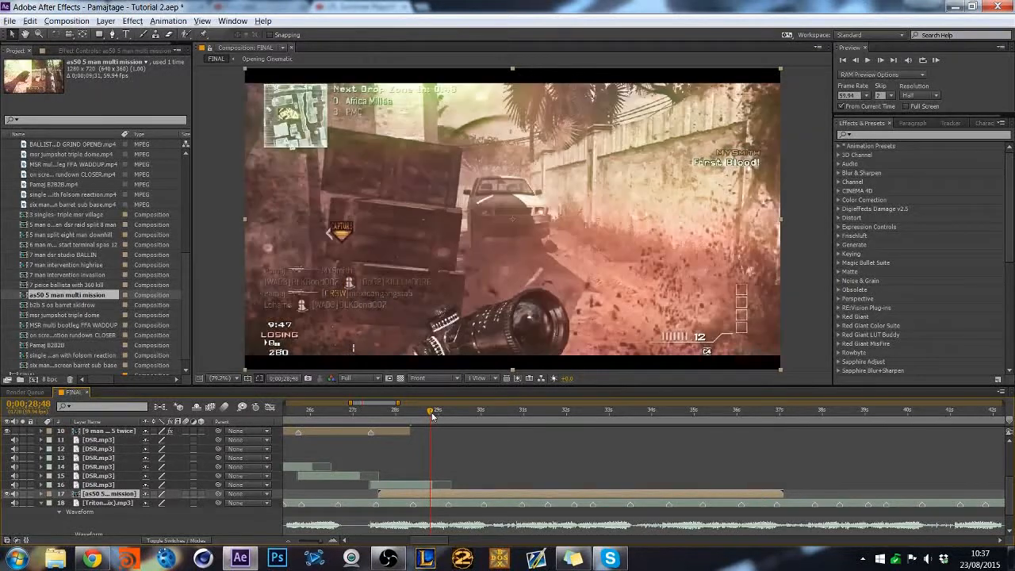
{"action": "left_click", "coordinate": [447, 412]}
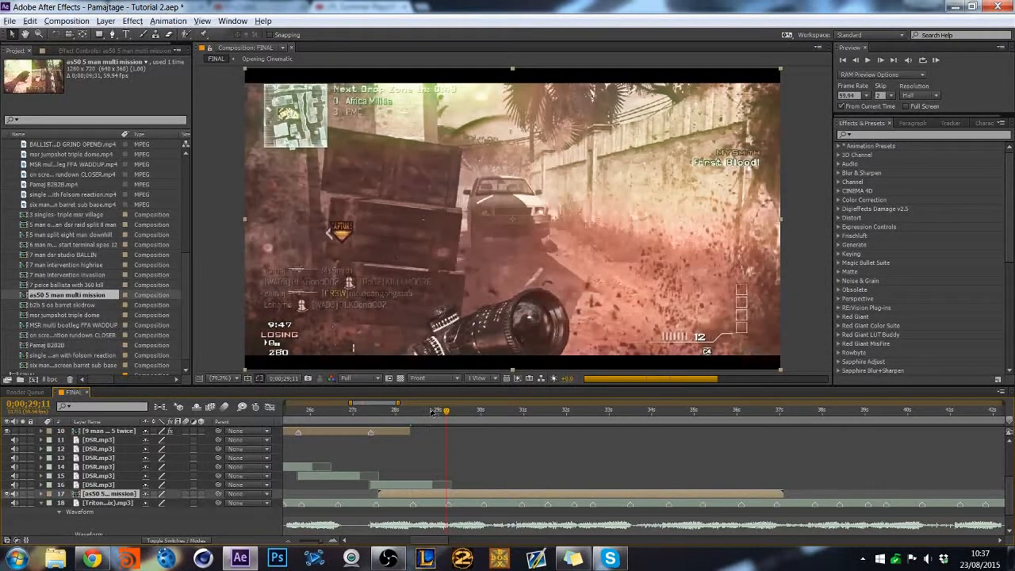
Open the as50 5 man multi mission composition and apply the Blur & Sharpen Sharpen effect to its mp4 footage layer.
{"action": "left_click", "coordinate": [118, 52]}
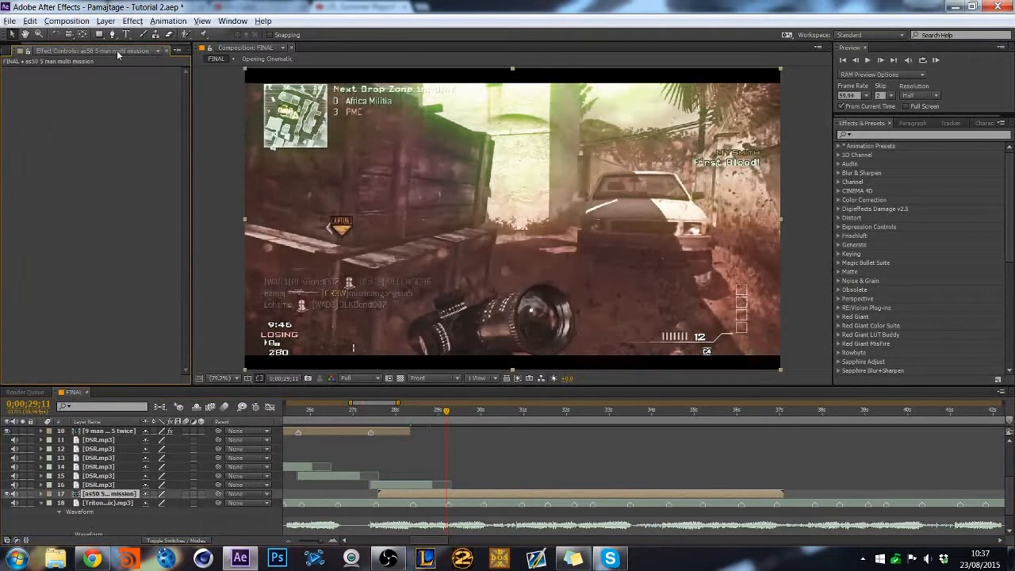
{"action": "double_click", "coordinate": [406, 494]}
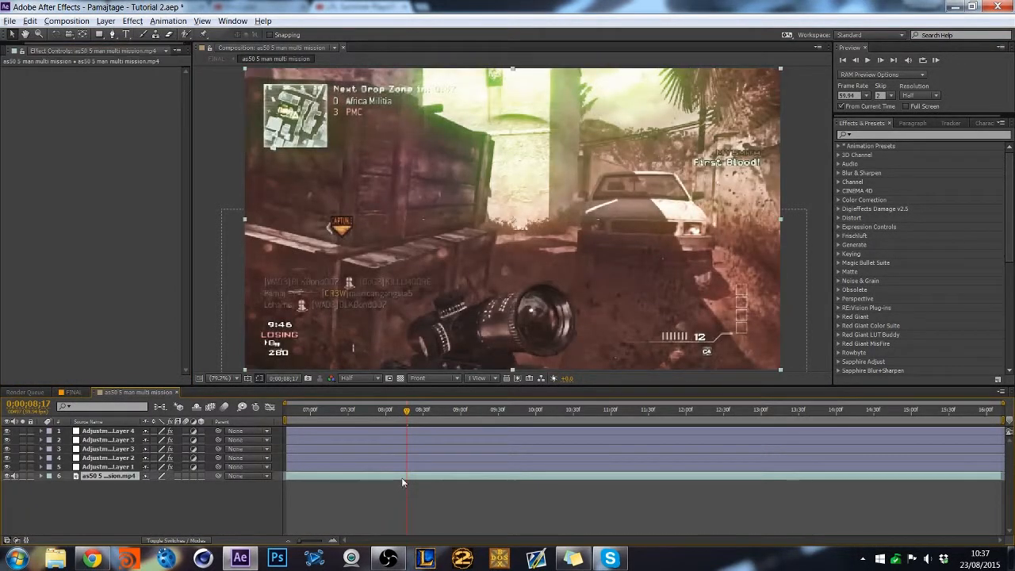
{"action": "left_click", "coordinate": [877, 135]}
{"action": "type", "text": "sharpen"}
{"action": "left_click_drag", "start_coordinate": [873, 320], "coordinate": [813, 475]}
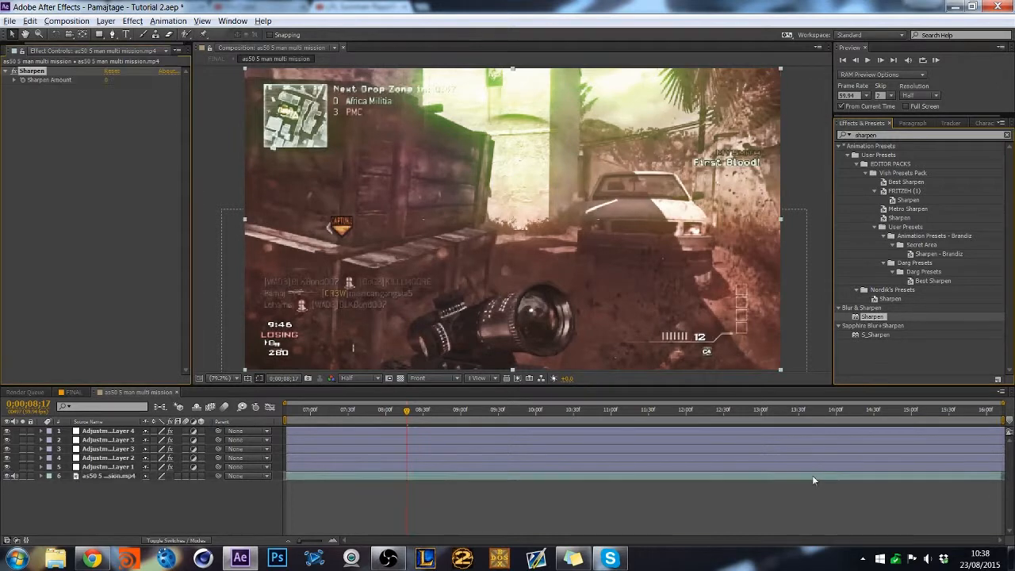
Adjust the Sharpen Amount on the as50 footage layer and collapse the effect's settings.
{"action": "left_click", "coordinate": [109, 80]}
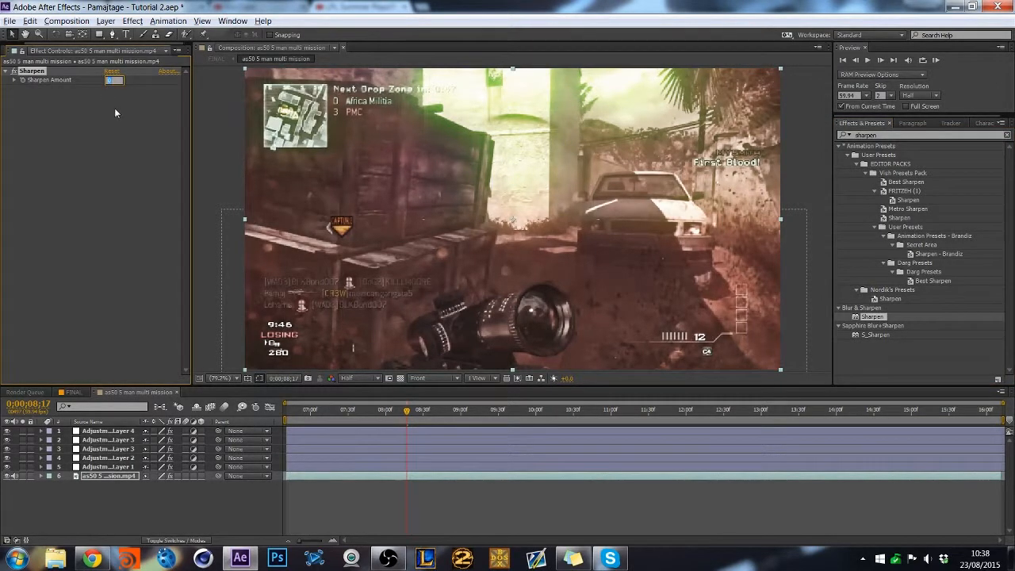
{"action": "key", "text": "Return"}
{"action": "left_click", "coordinate": [110, 79]}
{"action": "key", "text": "Return"}
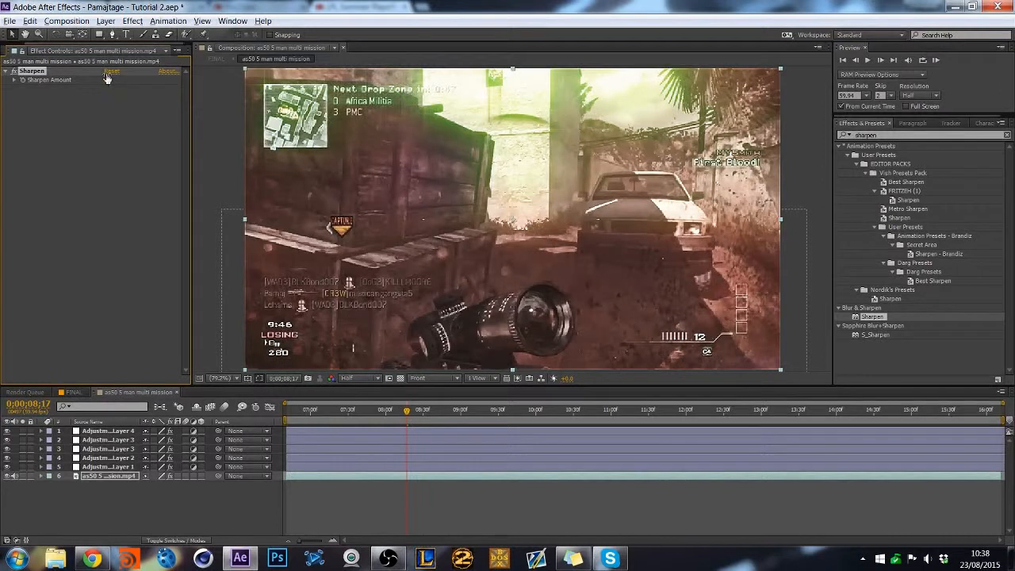
{"action": "left_click", "coordinate": [112, 80]}
{"action": "key", "text": "Return"}
{"action": "left_click", "coordinate": [8, 71]}
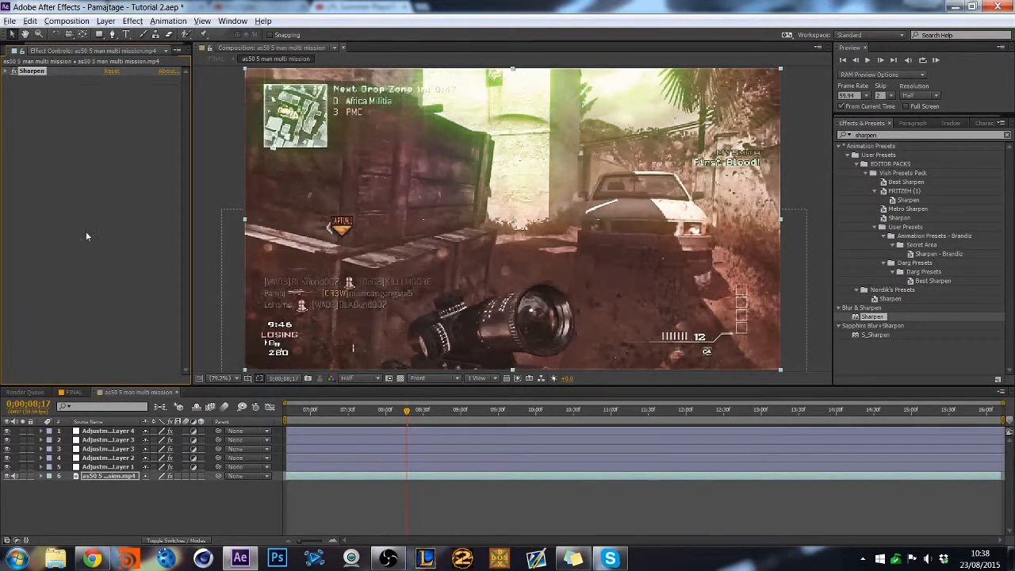
Return to the FINAL composition, set the viewer resolution to Half and preview the as50 clip from 0;00;29;54.
{"action": "left_click", "coordinate": [78, 392]}
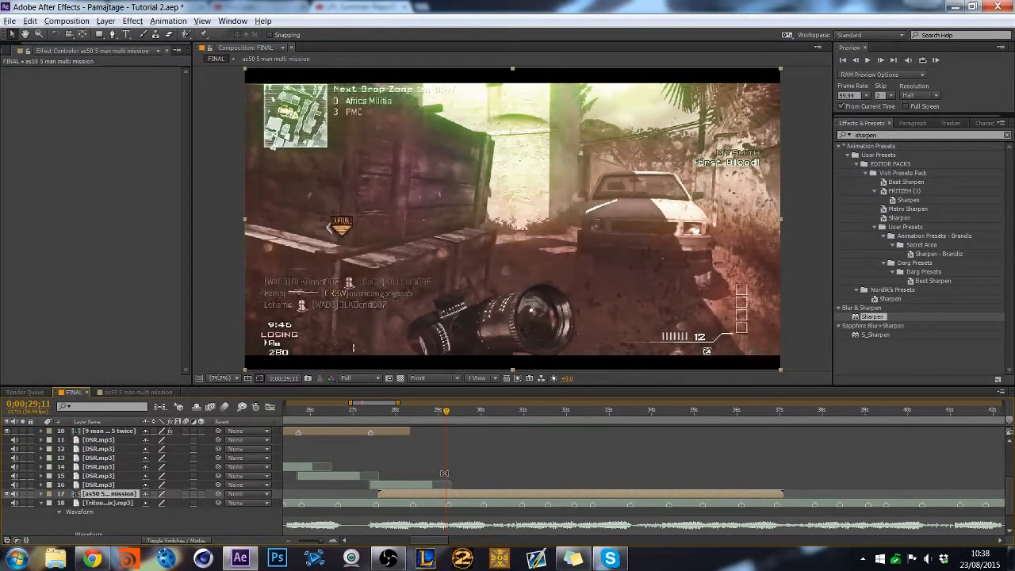
{"action": "left_click", "coordinate": [428, 419]}
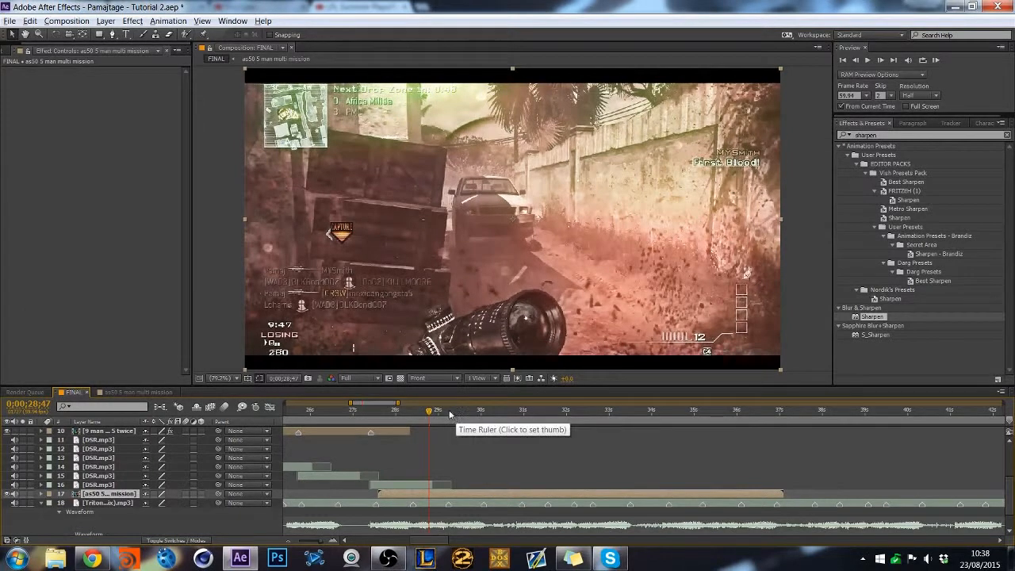
{"action": "left_click", "coordinate": [450, 414]}
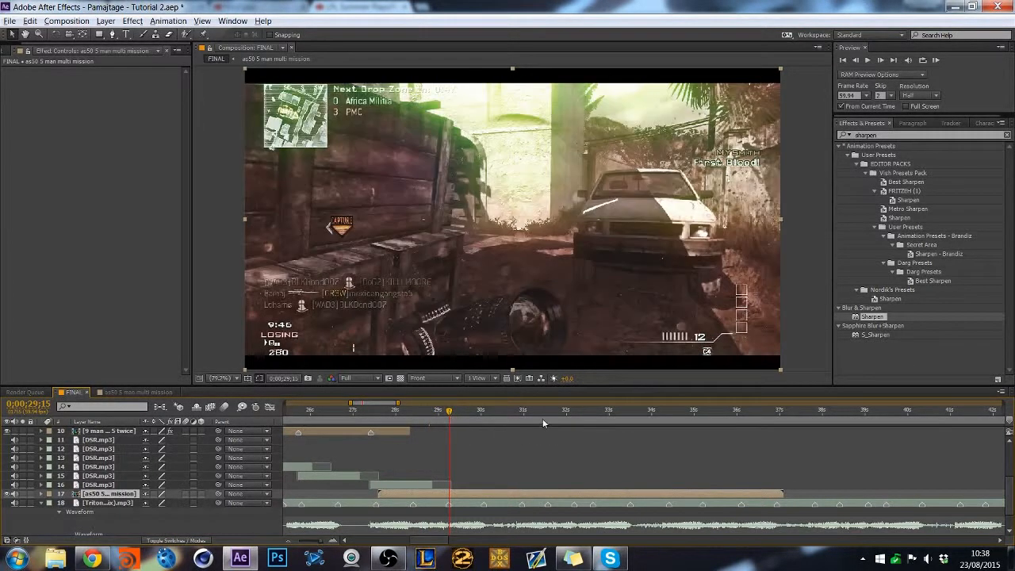
{"action": "left_click", "coordinate": [521, 413]}
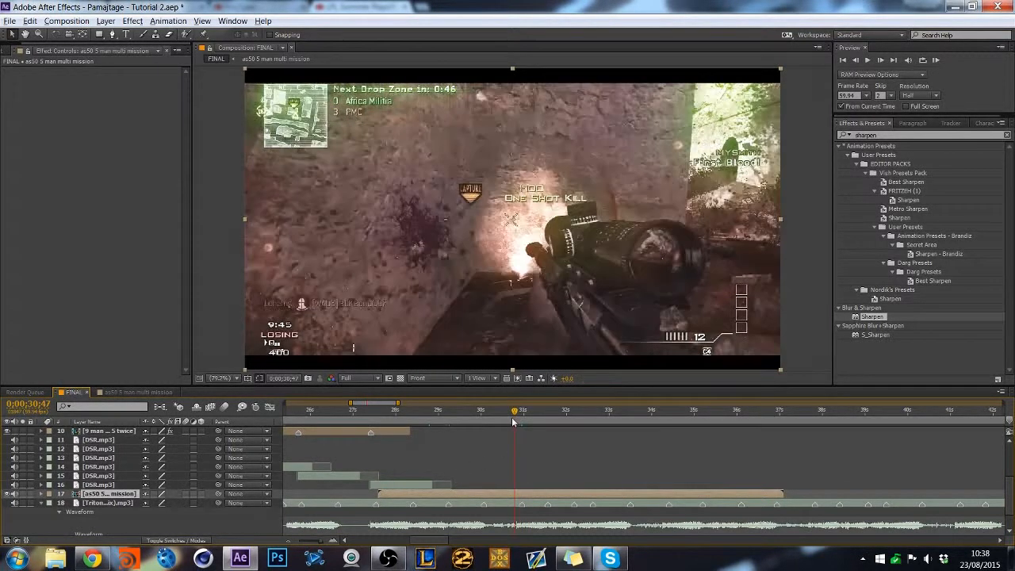
{"action": "left_click", "coordinate": [359, 378]}
{"action": "left_click", "coordinate": [367, 420]}
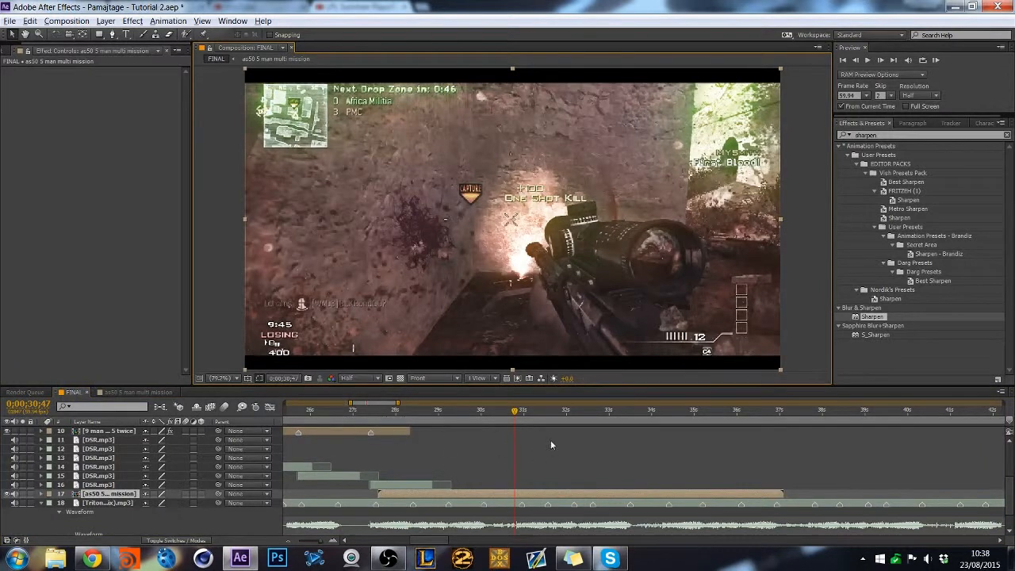
{"action": "left_click_drag", "start_coordinate": [515, 413], "coordinate": [480, 412]}
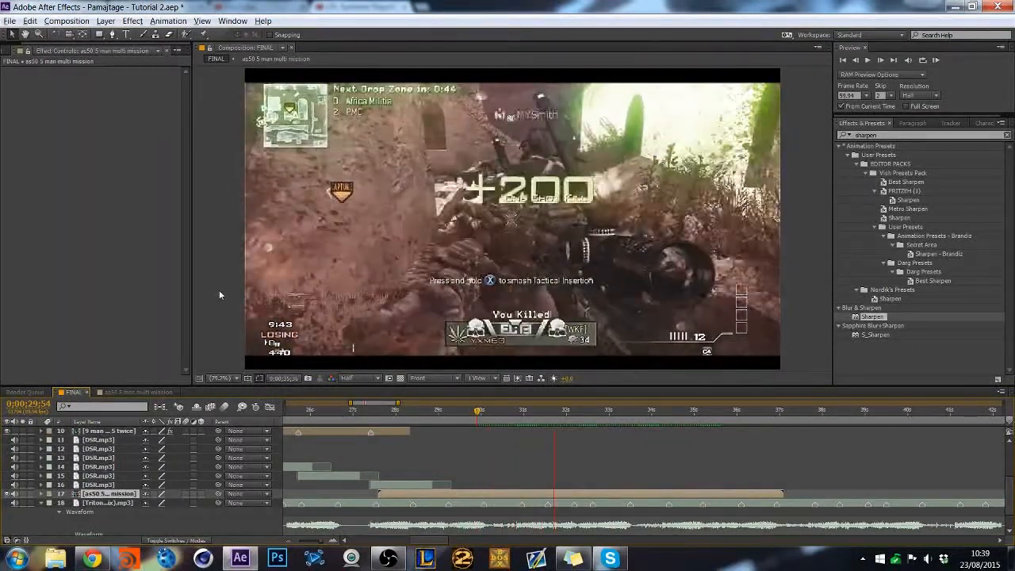
{"action": "key", "text": "space"}
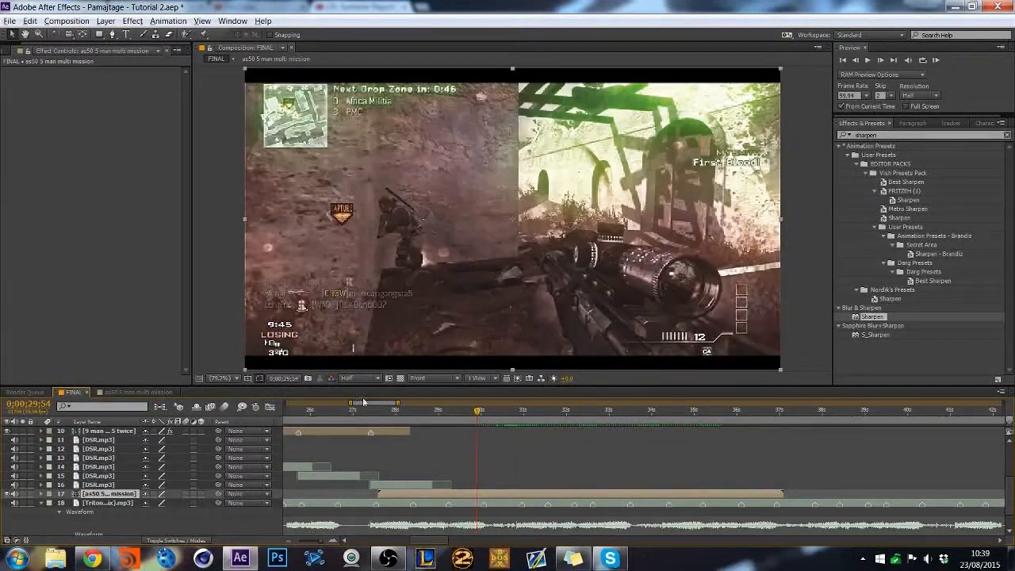
Find the first two gunshots in the as50 clip and mark them on its layer at about 0;00;30;37 and 0;00;31;38.
{"action": "left_click_drag", "start_coordinate": [476, 423], "coordinate": [496, 420]}
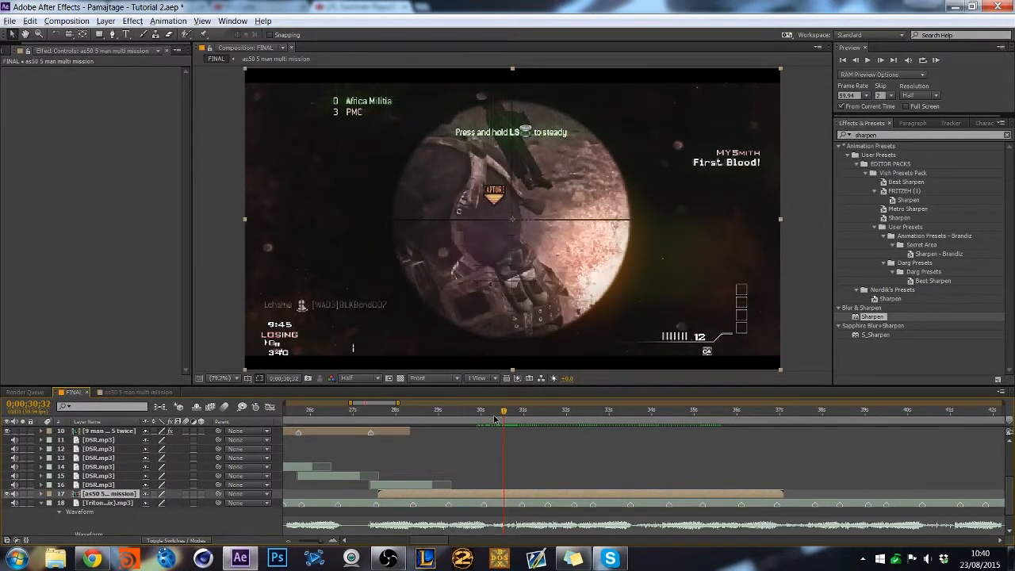
{"action": "key", "text": "Page_Down"}
{"action": "key", "text": "Page_Down"}
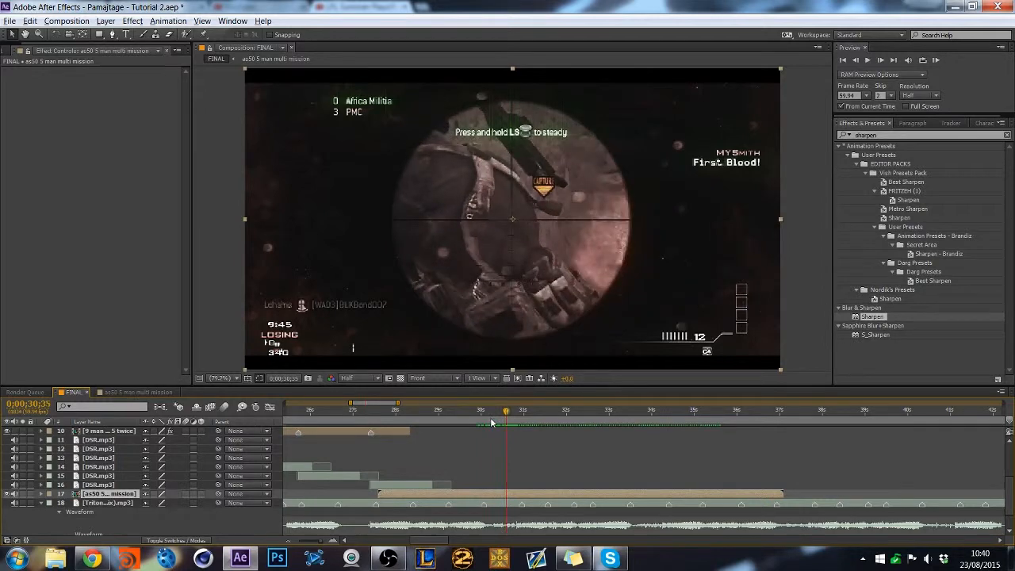
{"action": "key", "text": "Page_Down"}
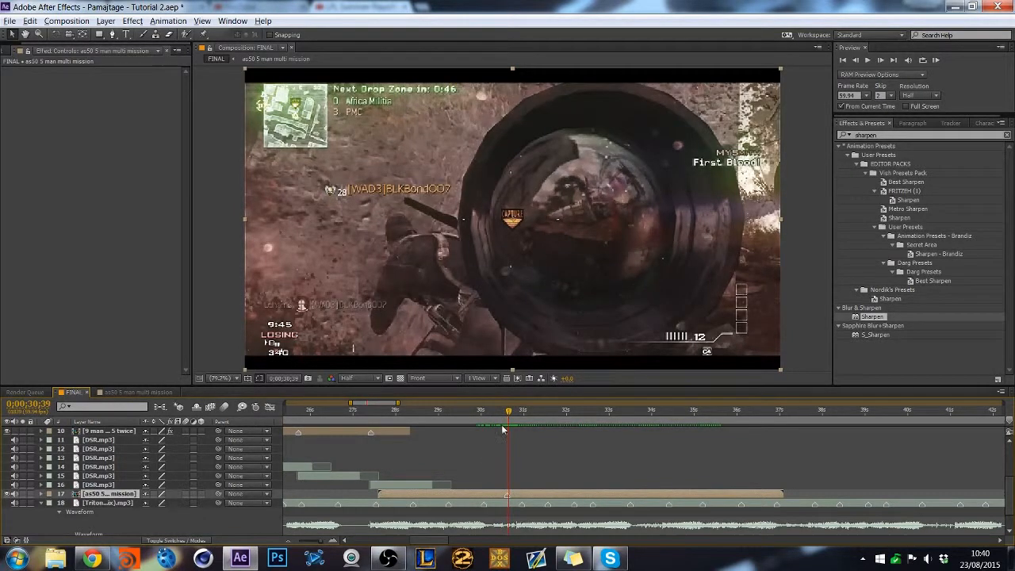
{"action": "left_click", "coordinate": [514, 413]}
{"action": "left_click_drag", "start_coordinate": [514, 413], "coordinate": [553, 416]}
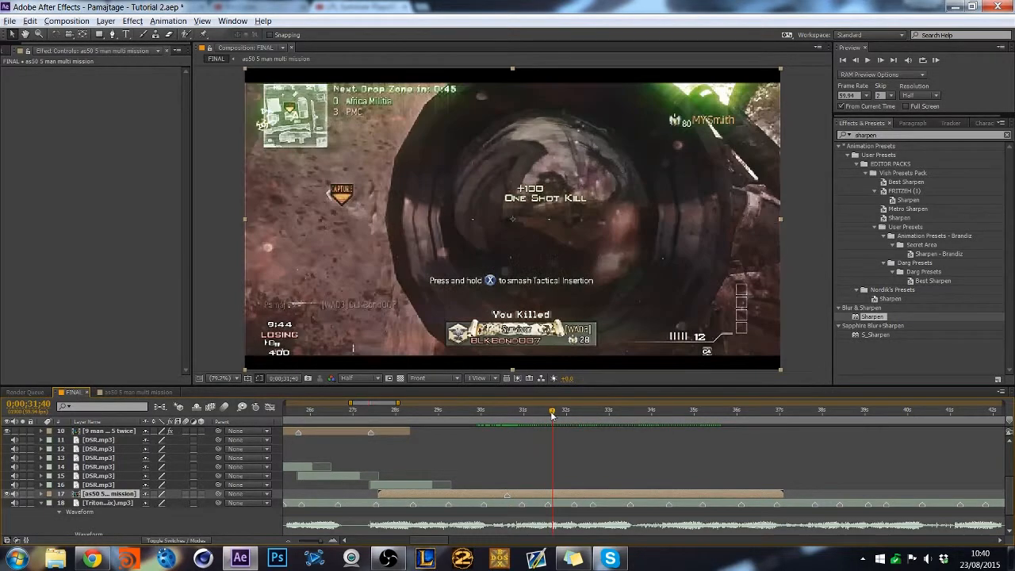
{"action": "key", "text": "Page_Up"}
{"action": "key", "text": "Page_Up"}
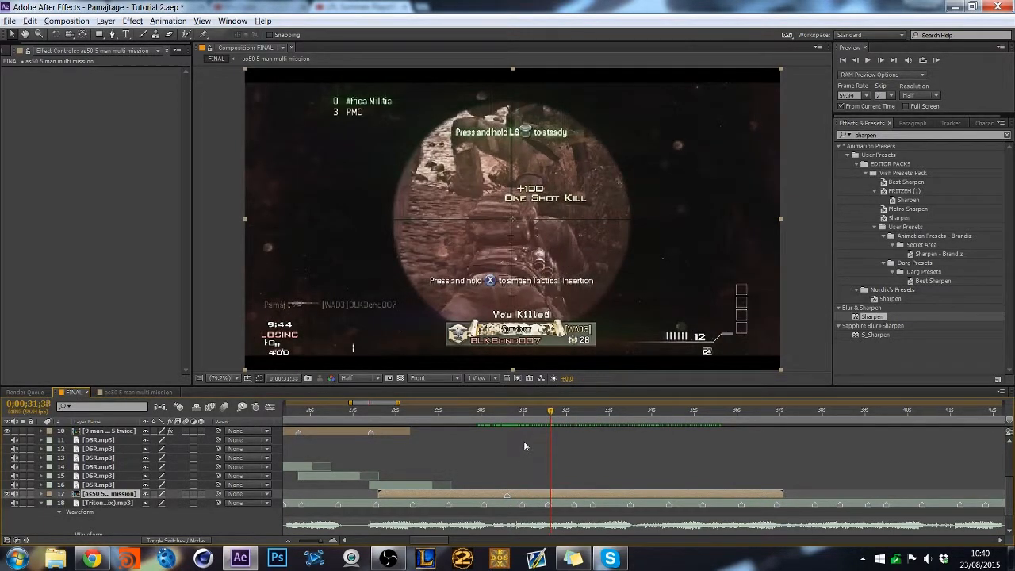
Mark the as50 clip's remaining three gunshots on its layer at about 0;00;32;17, 0;00;32;55 and 0;00;33;53.
{"action": "left_click_drag", "start_coordinate": [565, 415], "coordinate": [577, 416]}
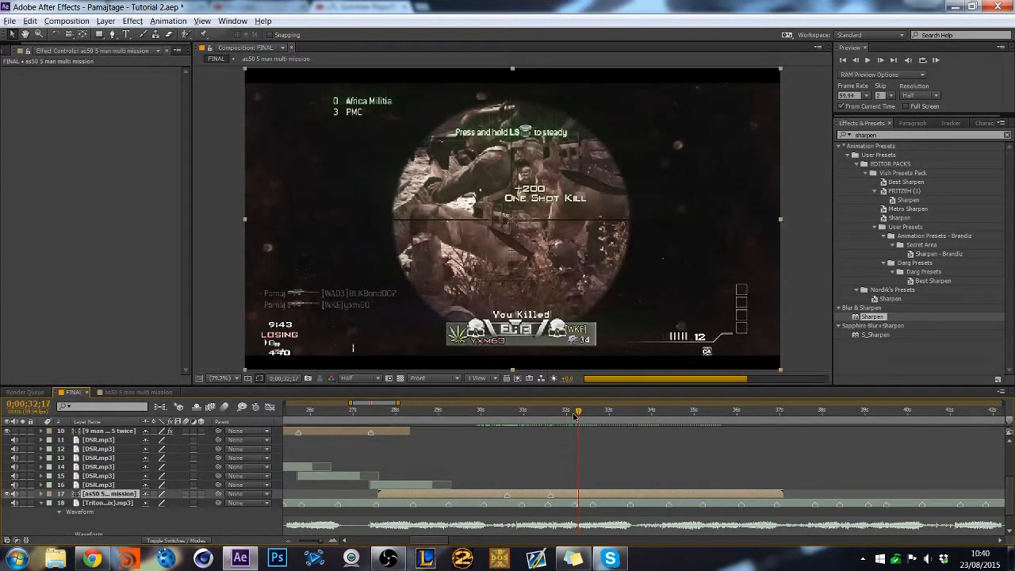
{"action": "key", "text": "Page_Down"}
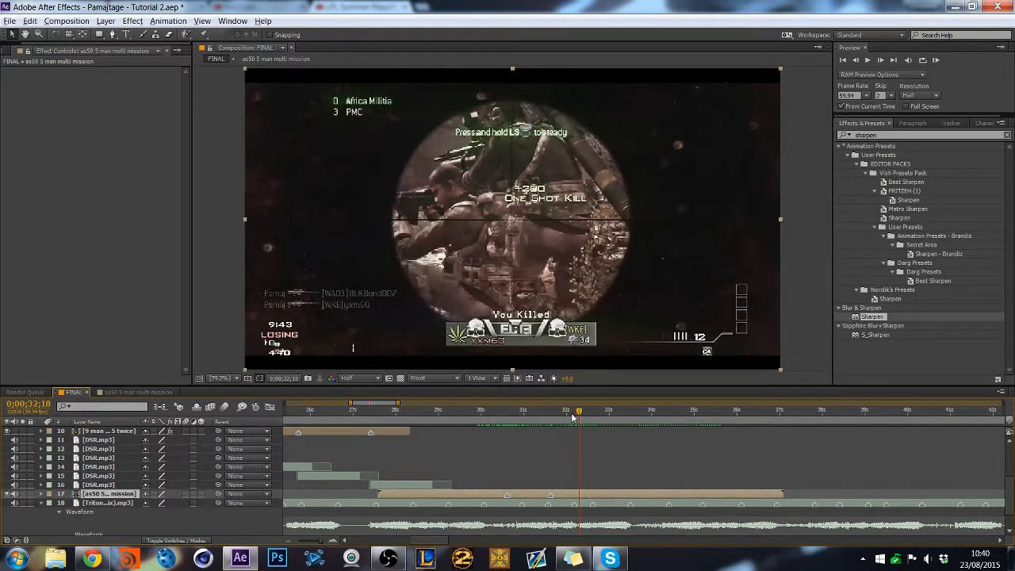
{"action": "key", "text": "Page_Up"}
{"action": "mouse_move", "coordinate": [593, 411]}
{"action": "left_mouse_down"}
{"action": "mouse_move", "coordinate": [612, 412]}
{"action": "mouse_move", "coordinate": [600, 416]}
{"action": "left_mouse_up"}
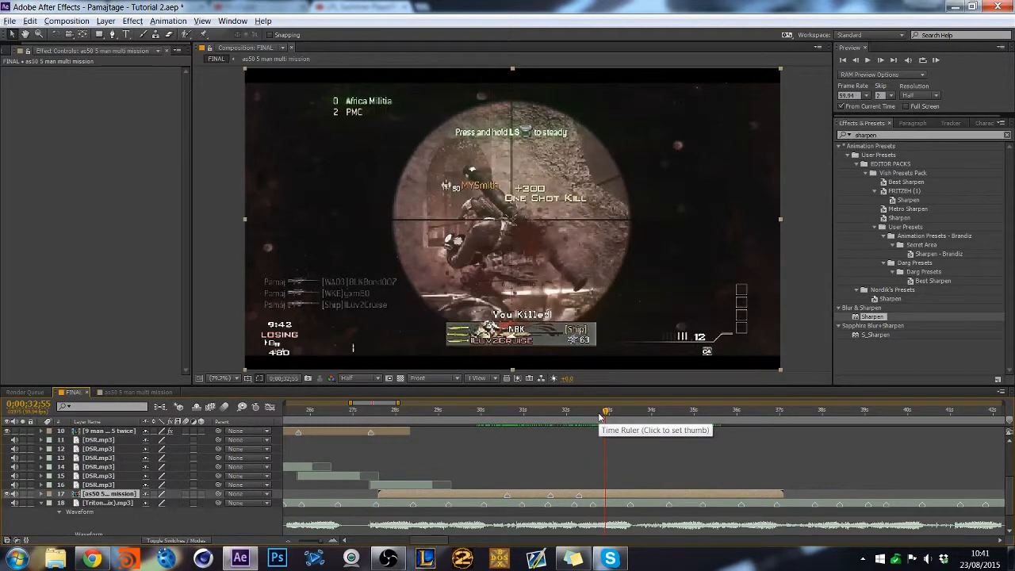
{"action": "left_click", "coordinate": [607, 413]}
{"action": "left_click_drag", "start_coordinate": [607, 412], "coordinate": [648, 417]}
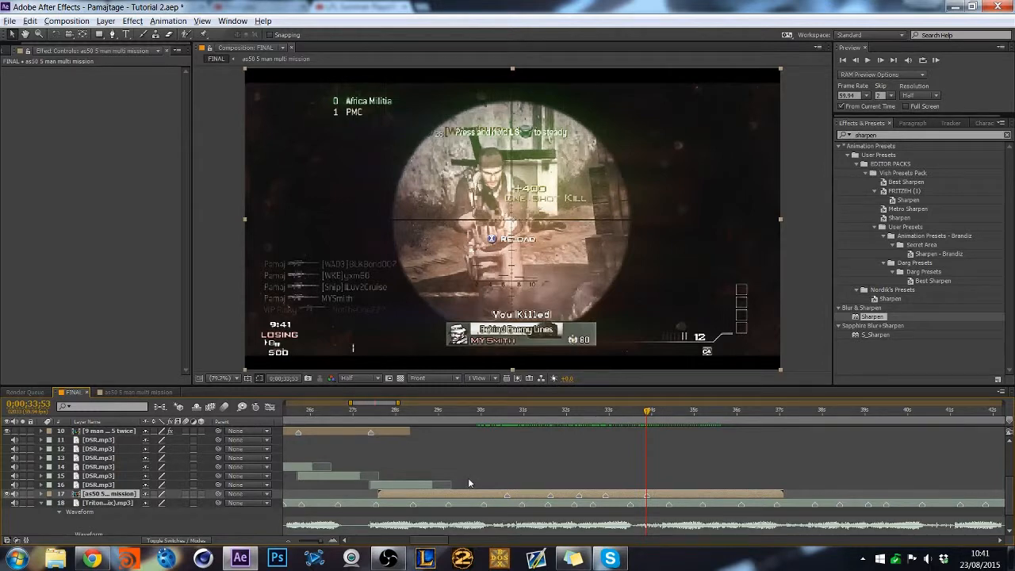
Enable Time Remapping on the as50 5 man multi mission layer and add a keyframe at its first gunshot marker, 0;00;30;37.
{"action": "key", "text": "ctrl+alt+t"}
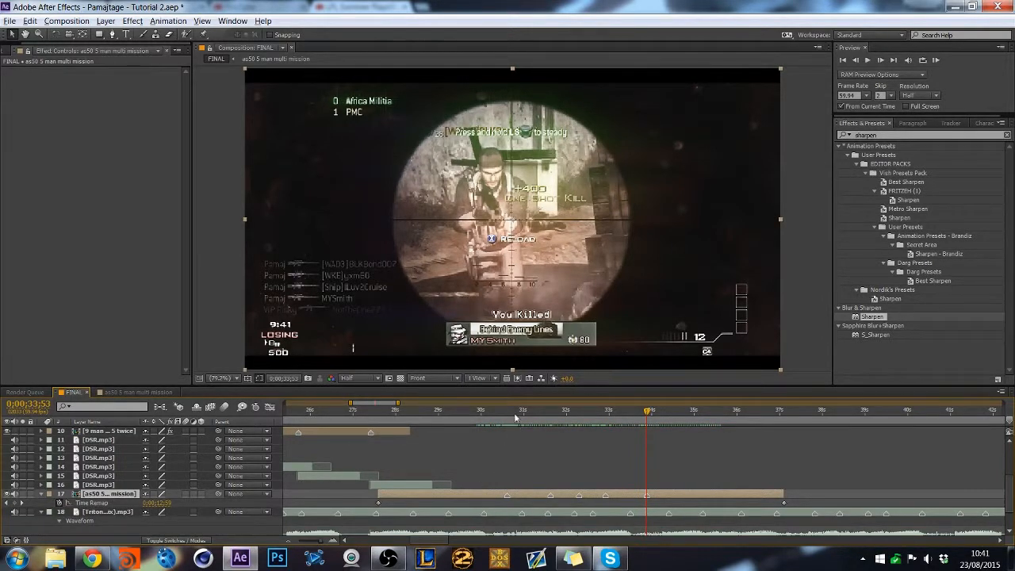
{"action": "left_click_drag", "start_coordinate": [517, 418], "coordinate": [507, 418]}
{"action": "left_click", "coordinate": [16, 503]}
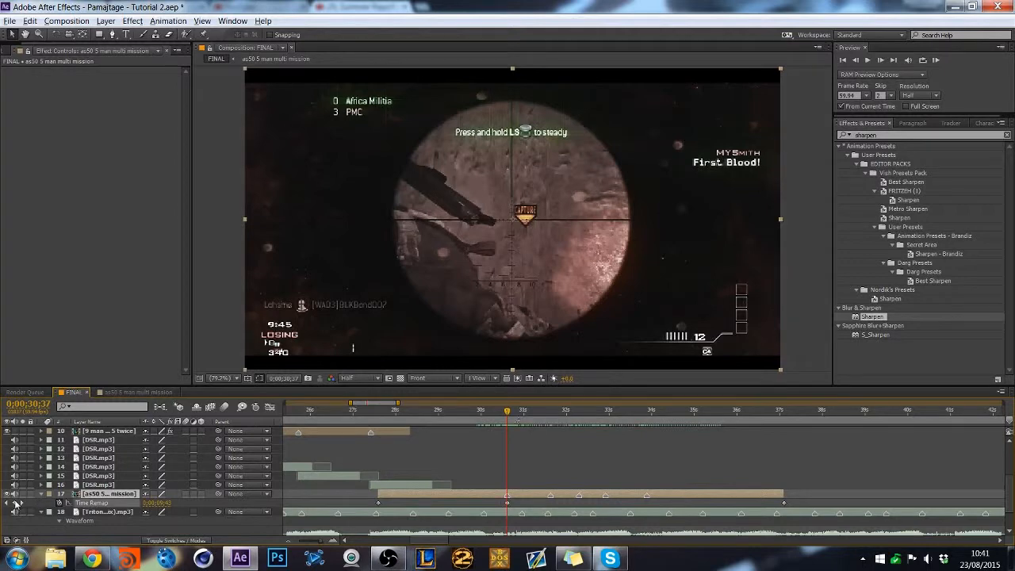
Add Time Remap keyframes at the as50 clip's remaining gunshot markers: 0;00;31;38, 0;00;32;18, 0;00;32;55 and 0;00;33;53.
{"action": "left_click", "coordinate": [551, 418]}
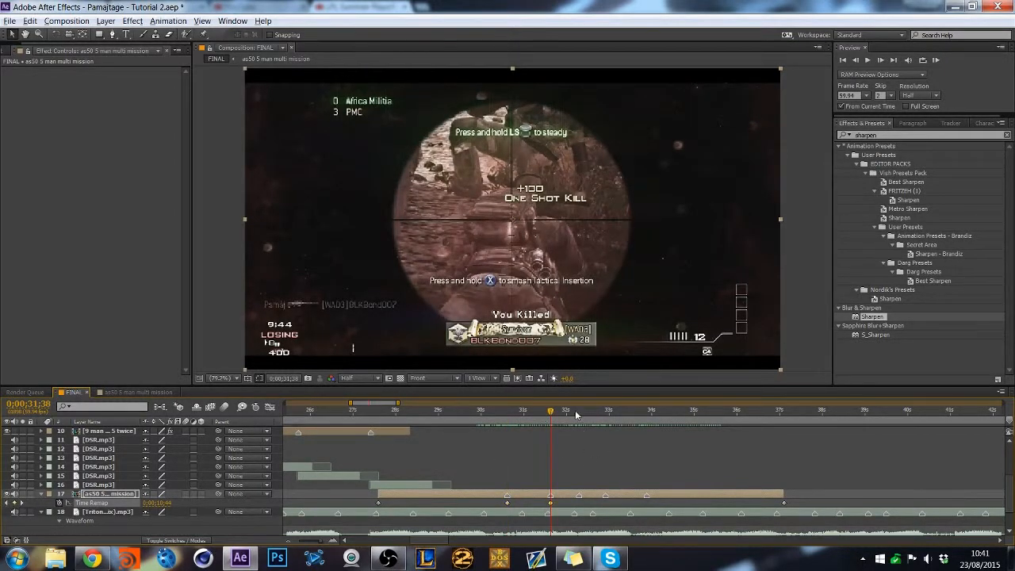
{"action": "left_click", "coordinate": [577, 415]}
{"action": "left_click", "coordinate": [21, 506]}
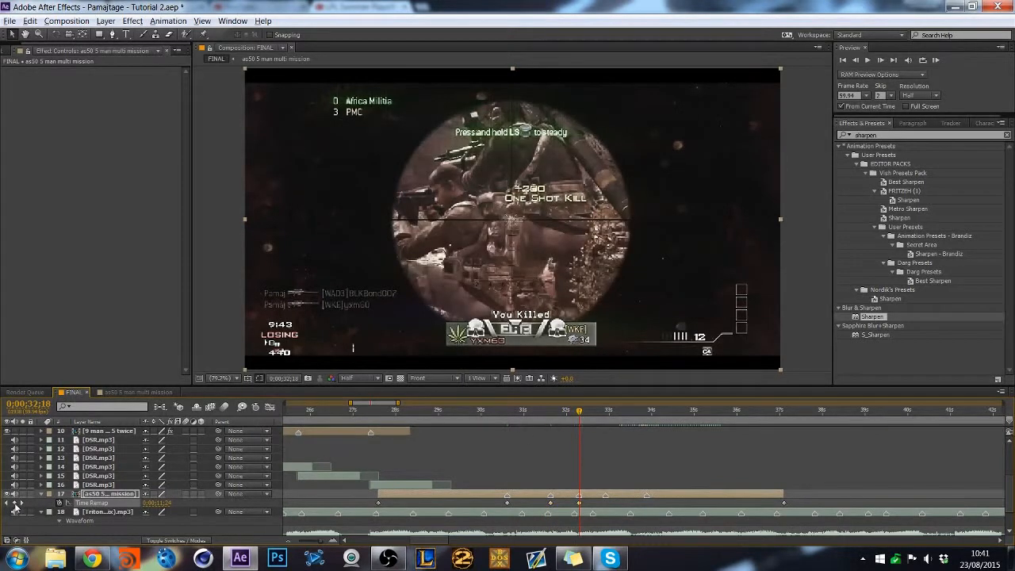
{"action": "left_click", "coordinate": [606, 415]}
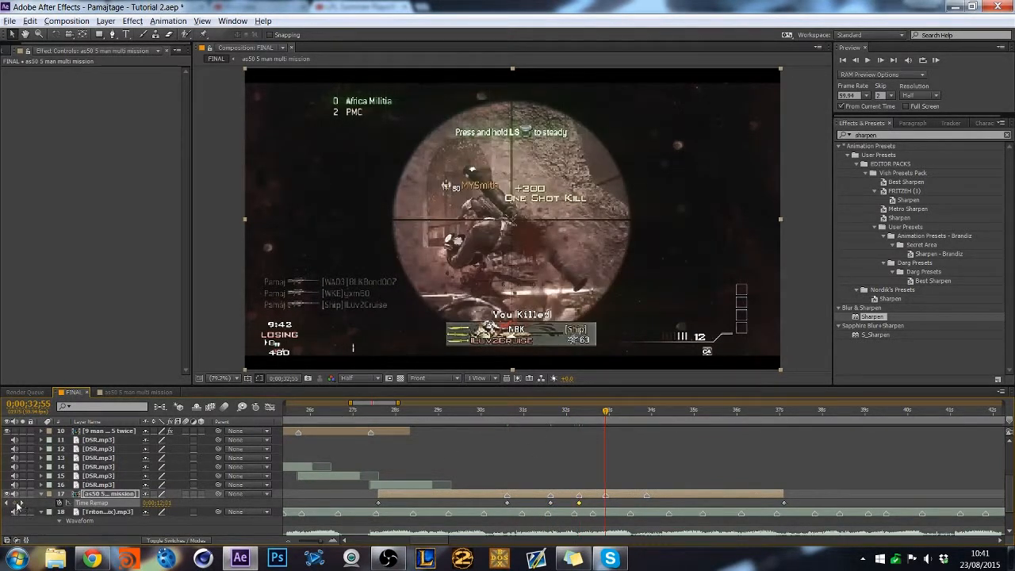
{"action": "left_click", "coordinate": [649, 414]}
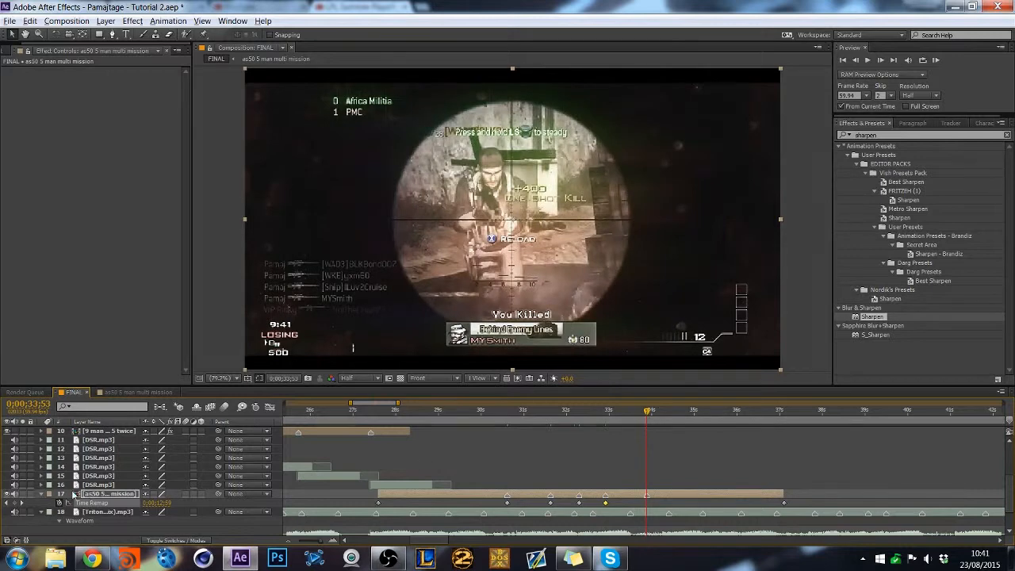
{"action": "left_click", "coordinate": [15, 504]}
Move the as50 layer earlier so its first gunshot lands on the music marker at 0;00;30;04.
{"action": "left_click", "coordinate": [482, 414]}
{"action": "left_click_drag", "start_coordinate": [489, 499], "coordinate": [465, 498]}
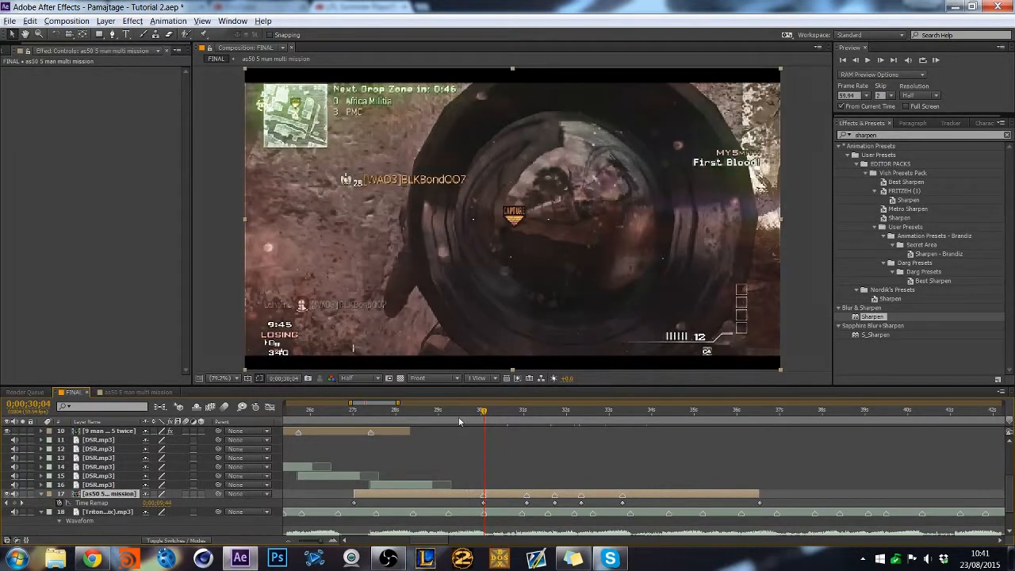
{"action": "left_click", "coordinate": [463, 411]}
{"action": "left_click_drag", "start_coordinate": [463, 412], "coordinate": [449, 411]}
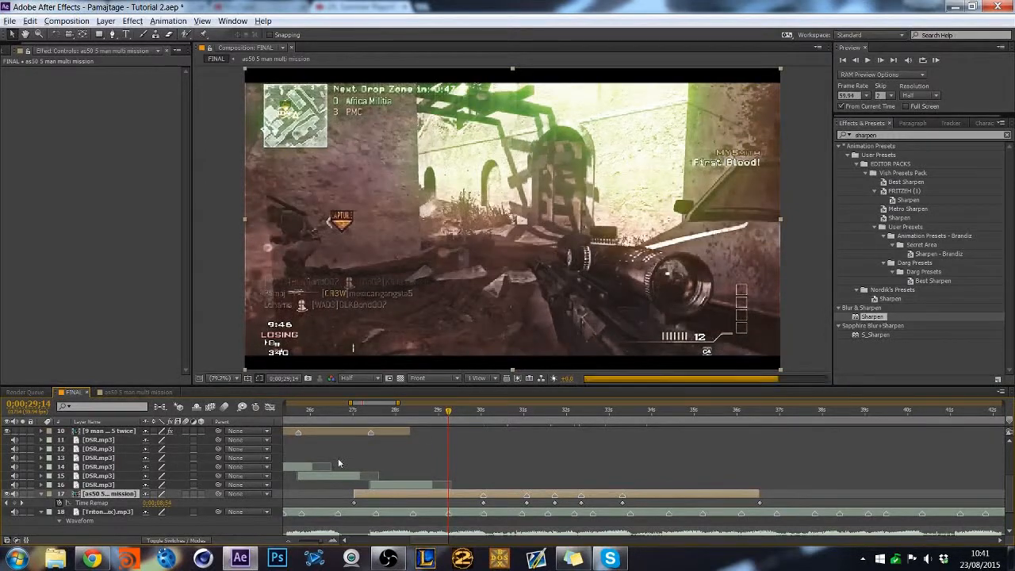
{"action": "left_click", "coordinate": [13, 505]}
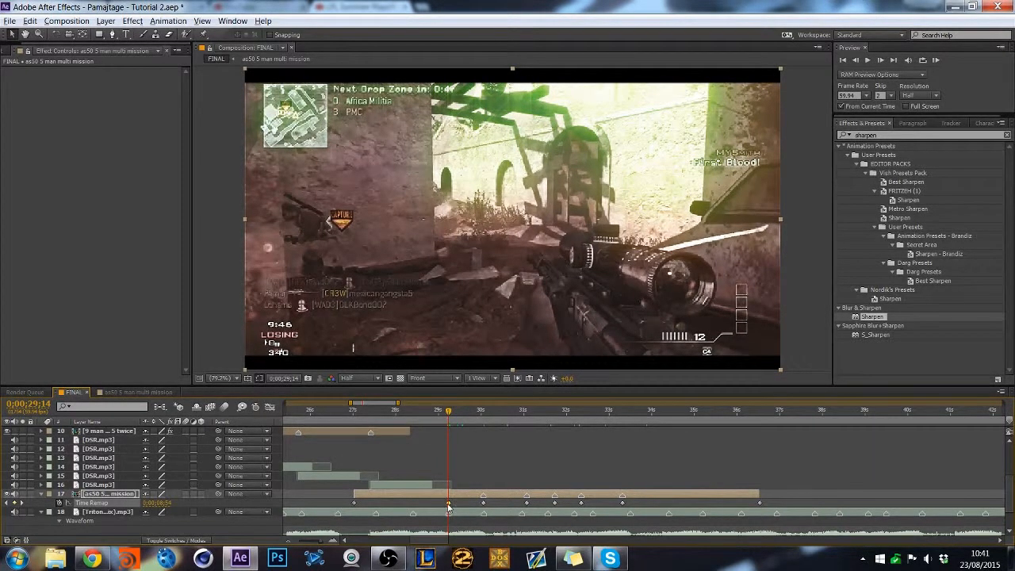
{"action": "left_click_drag", "start_coordinate": [448, 504], "coordinate": [433, 506]}
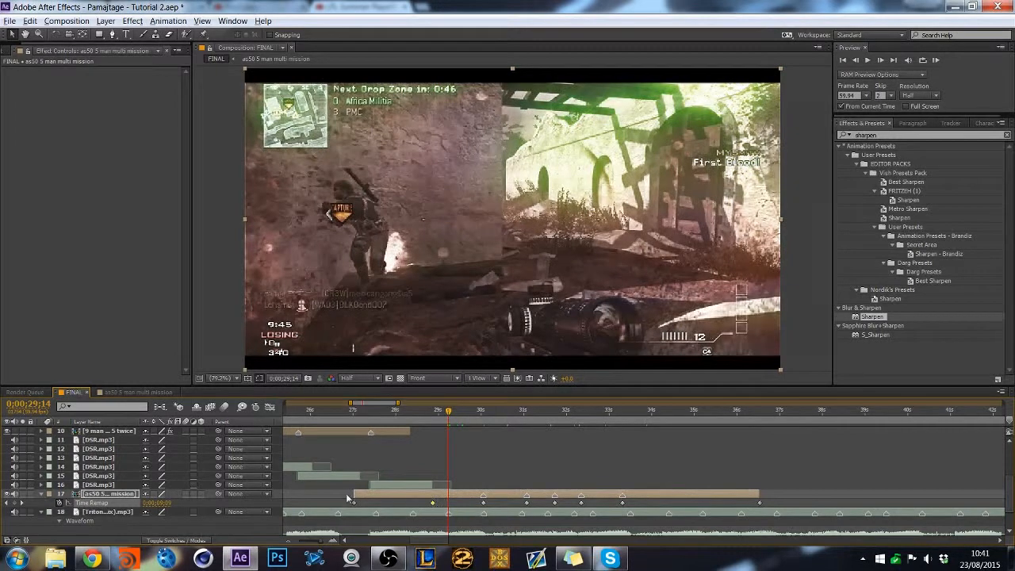
{"action": "left_click_drag", "start_coordinate": [350, 494], "coordinate": [412, 493]}
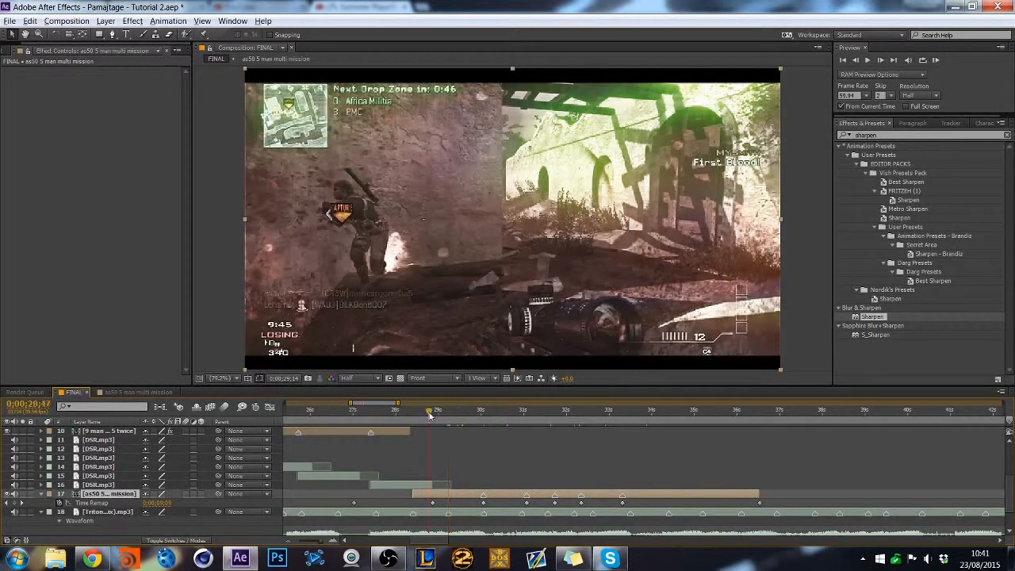
{"action": "left_click", "coordinate": [429, 412]}
{"action": "left_click", "coordinate": [430, 411]}
{"action": "scroll", "coordinate": [425, 446], "scroll_direction": "up", "scroll_amount": 3}
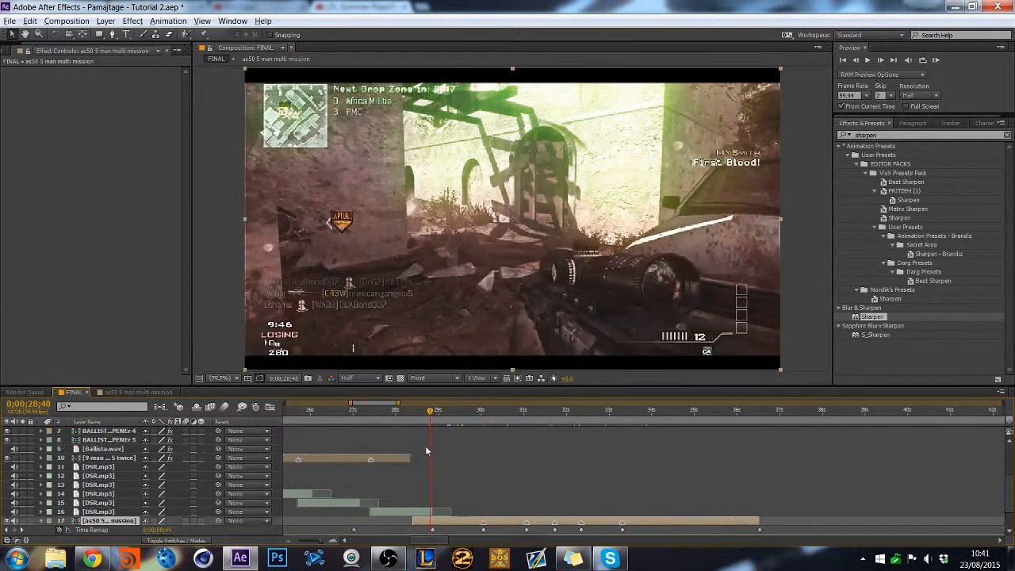
{"action": "scroll", "coordinate": [425, 446], "scroll_direction": "down", "scroll_amount": 3}
{"action": "left_click", "coordinate": [410, 419]}
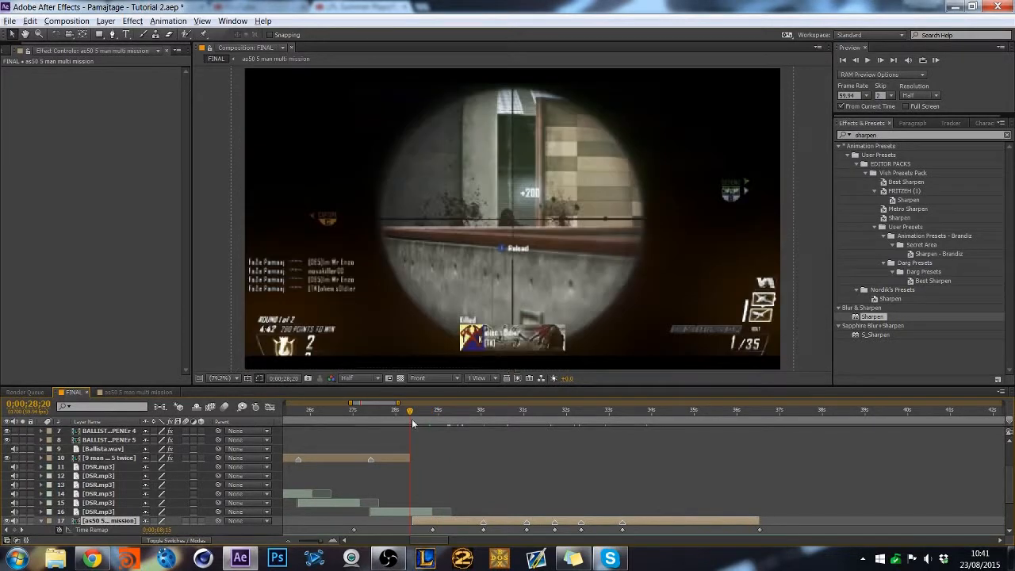
{"action": "scroll", "coordinate": [459, 438], "scroll_direction": "down", "scroll_amount": 3}
{"action": "left_click", "coordinate": [457, 417]}
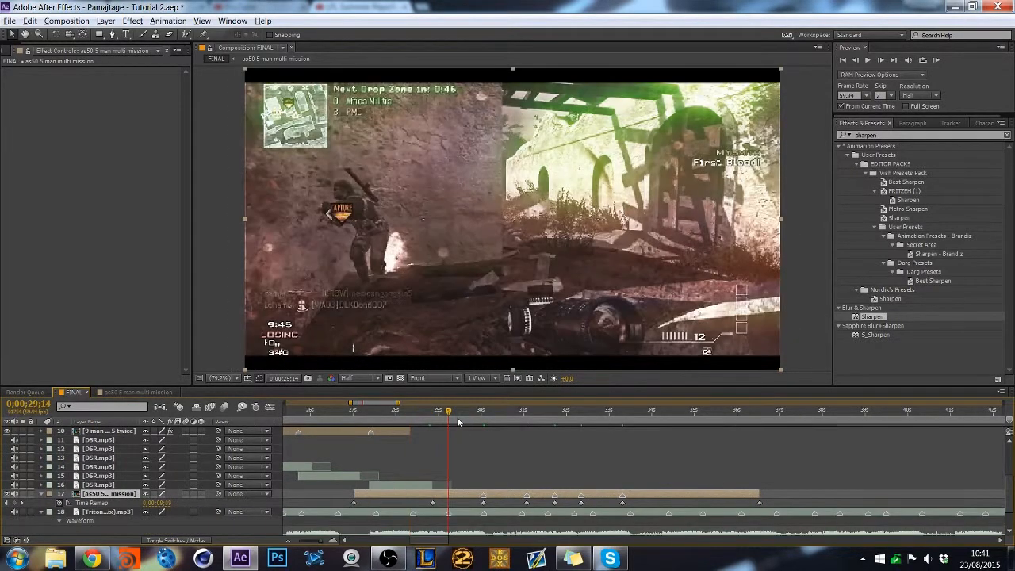
{"action": "left_click", "coordinate": [410, 418]}
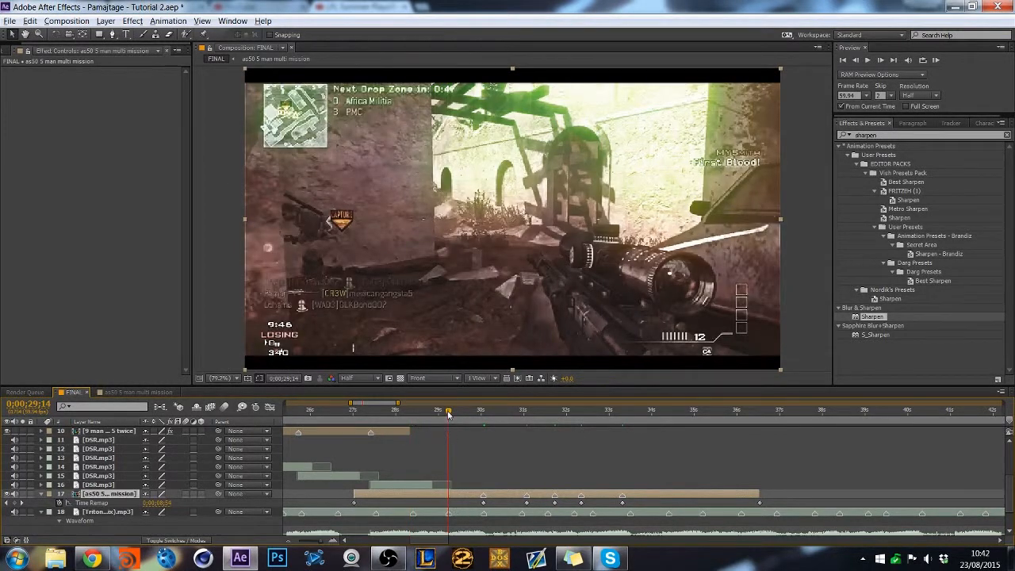
Add a Time Remap keyframe at 0;00;29;05, move it to the music marker at 0;00;28;24 and trim the as50 layer's start there.
{"action": "left_click_drag", "start_coordinate": [448, 414], "coordinate": [442, 416]}
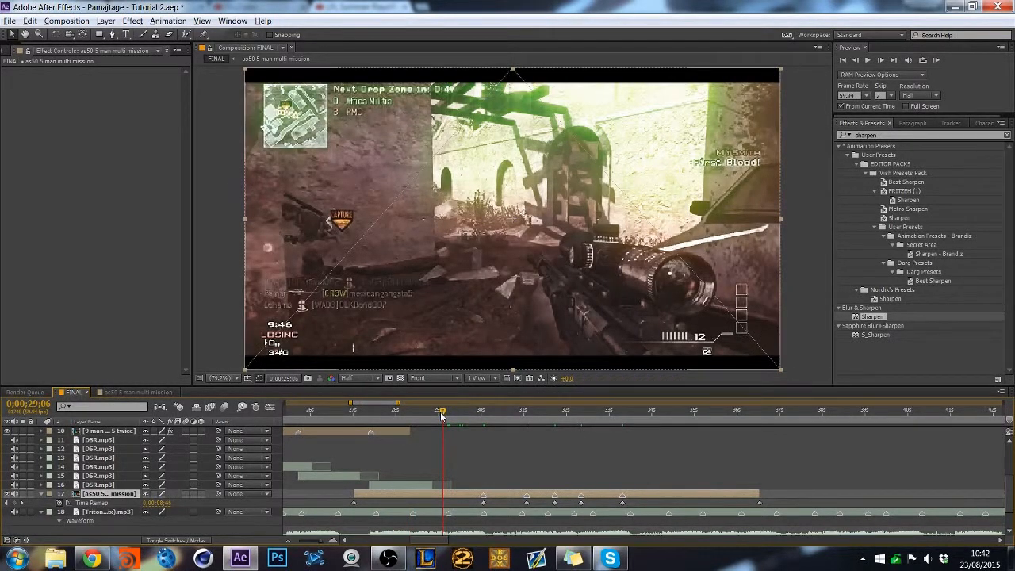
{"action": "left_click", "coordinate": [19, 503]}
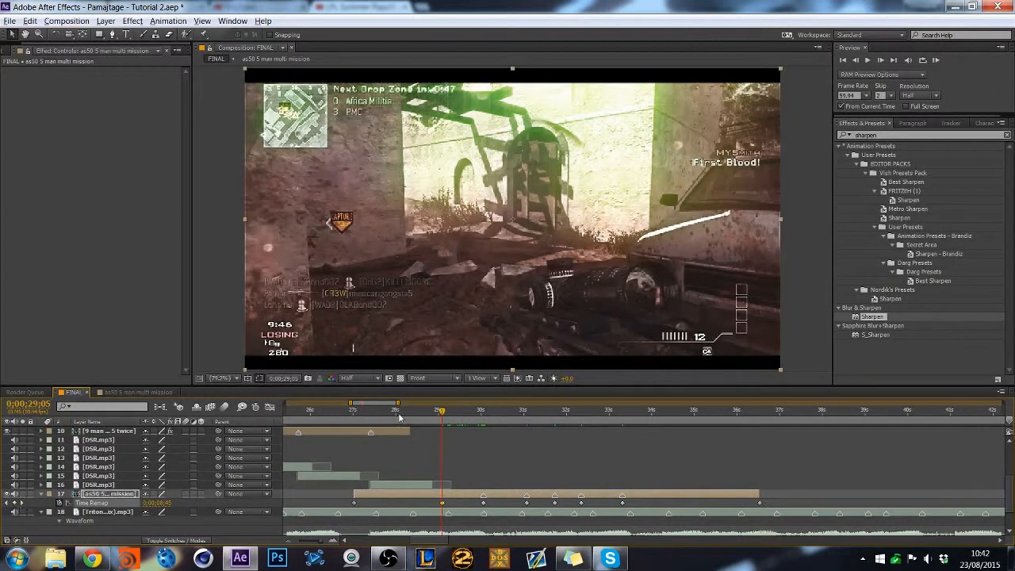
{"action": "left_click", "coordinate": [413, 410]}
{"action": "left_click", "coordinate": [443, 507]}
{"action": "left_click_drag", "start_coordinate": [442, 503], "coordinate": [413, 503]}
{"action": "key", "text": "alt+bracketleft"}
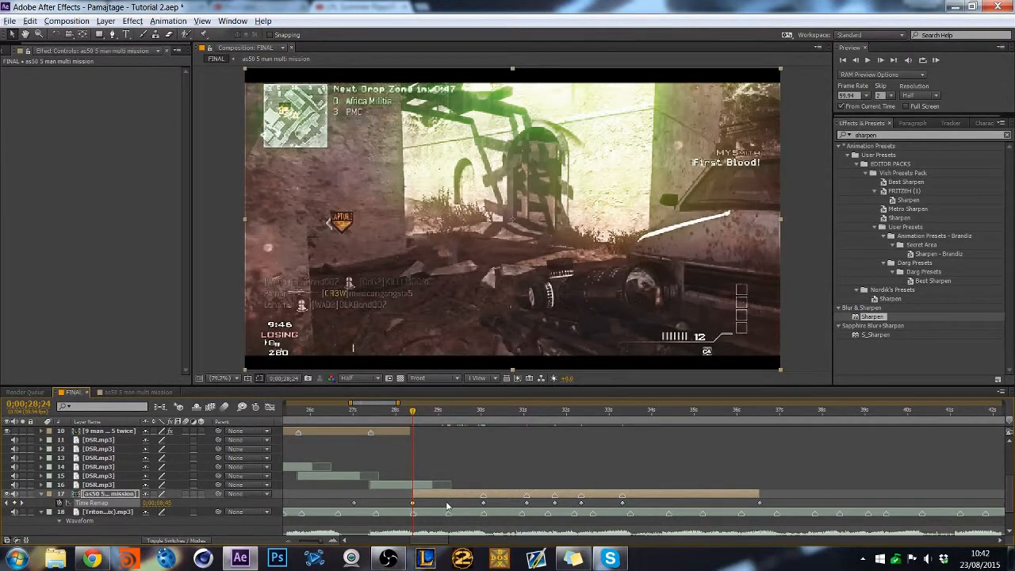
Shift the as50 layer's second to fifth gunshot keyframes together so the second gunshot lands at 0;00;30;50.
{"action": "left_click_drag", "start_coordinate": [508, 422], "coordinate": [517, 423]}
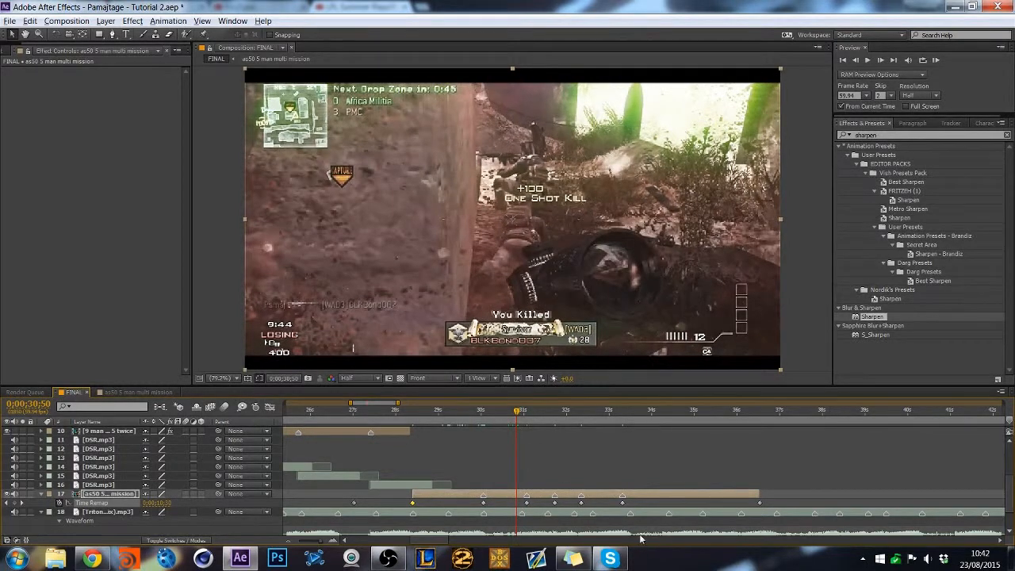
{"action": "left_click_drag", "start_coordinate": [634, 508], "coordinate": [518, 503]}
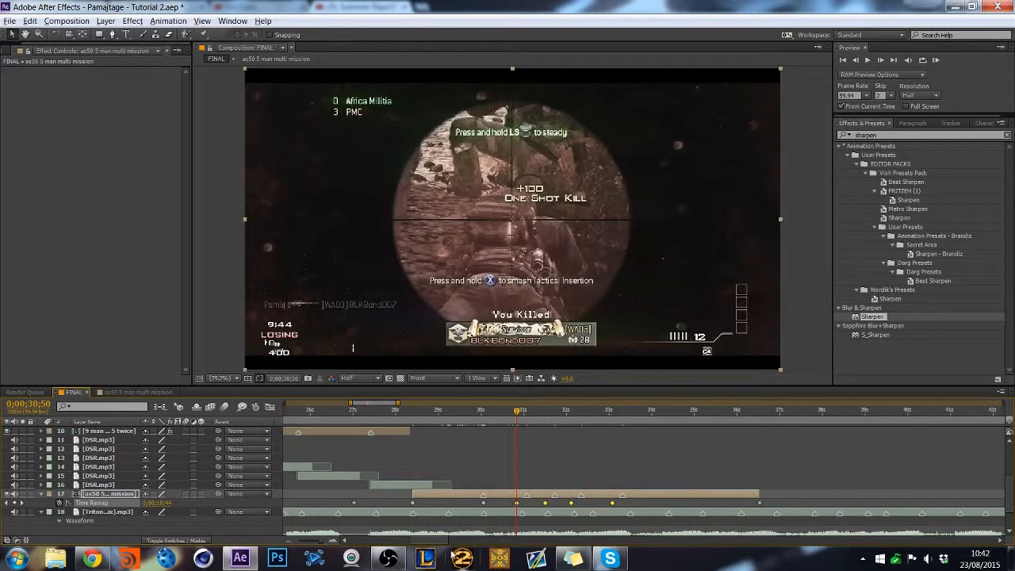
Move the fifth gunshot's keyframe together with the end keyframe so the fifth gunshot lands at 0;00;33;23.
{"action": "left_click", "coordinate": [334, 541]}
{"action": "scroll", "coordinate": [535, 510], "scroll_direction": "down", "scroll_amount": 3}
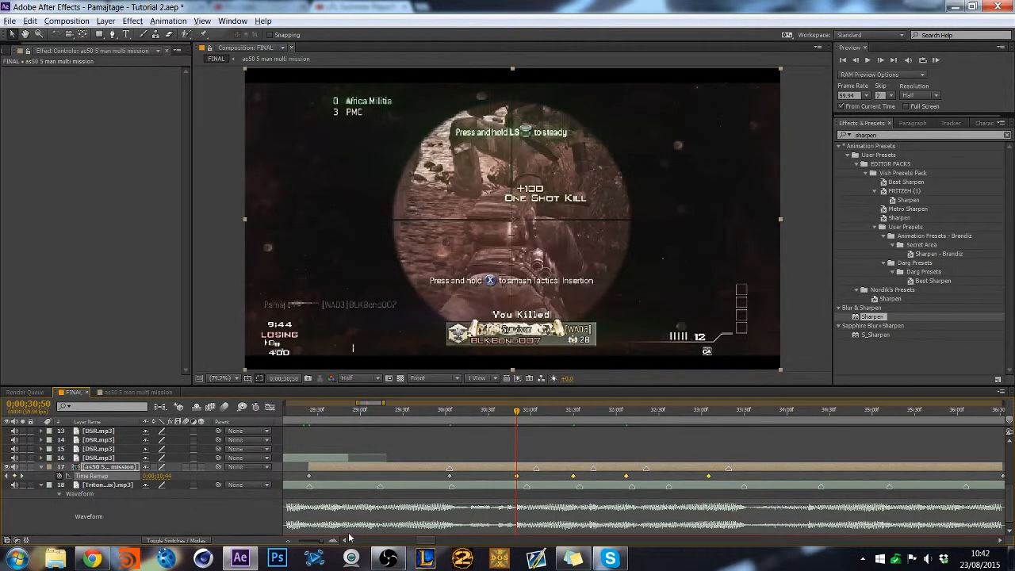
{"action": "left_click", "coordinate": [289, 541]}
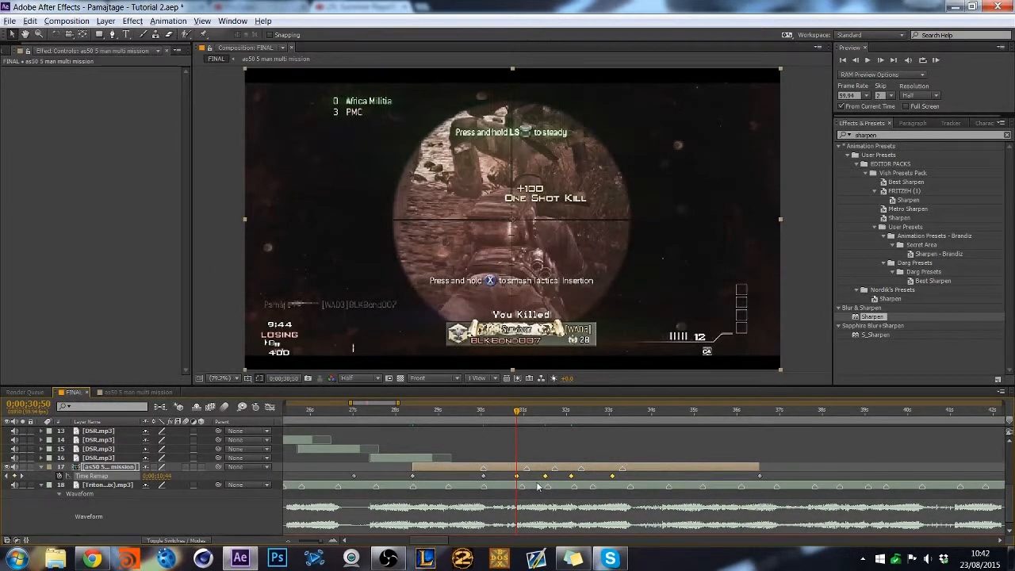
{"action": "left_click", "coordinate": [613, 476]}
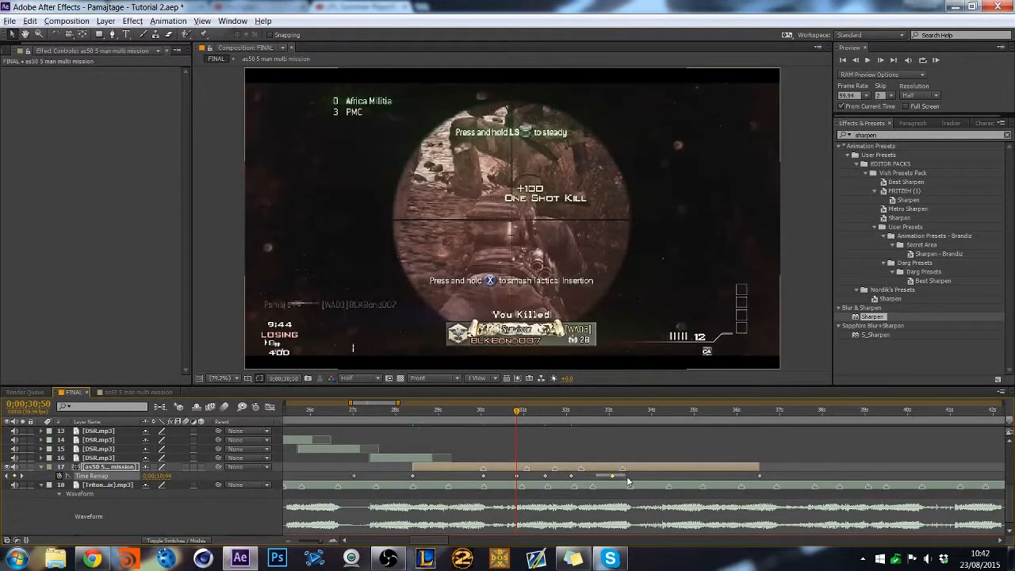
{"action": "left_click", "coordinate": [625, 416]}
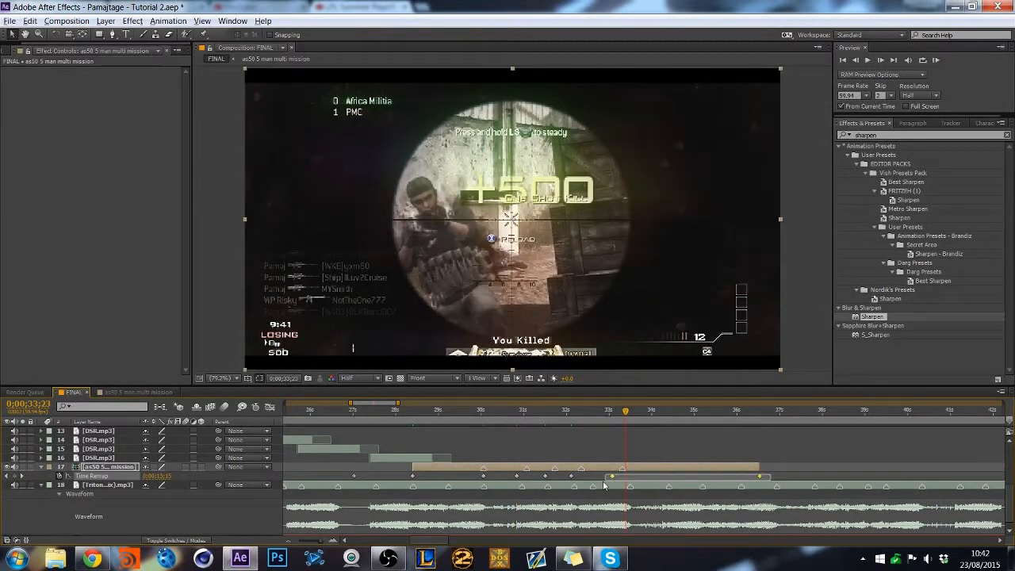
{"action": "left_click_drag", "start_coordinate": [612, 475], "coordinate": [627, 479]}
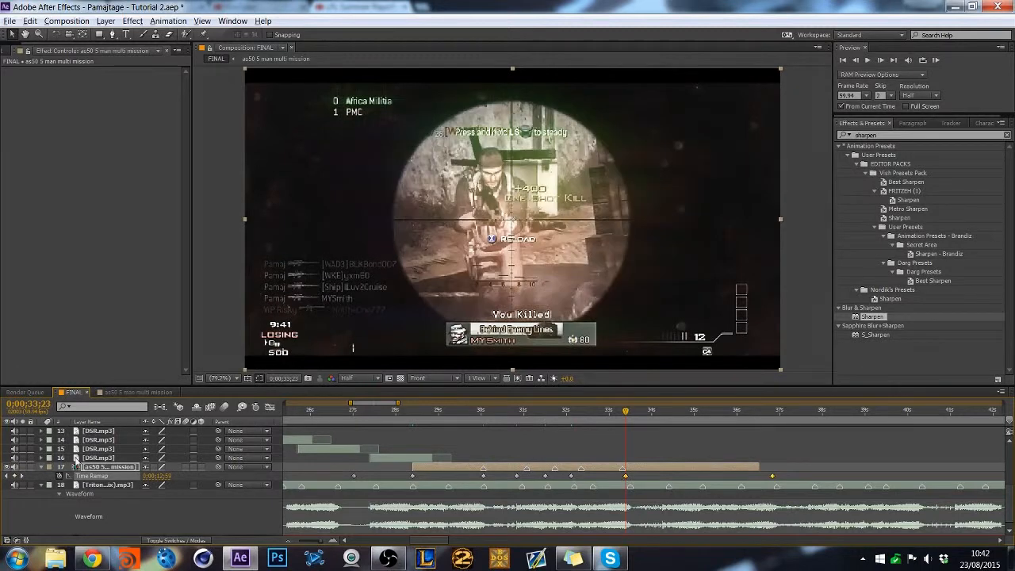
Preview the time-remapped as50 clip with the music from 0;00;28;07.
{"action": "left_click", "coordinate": [399, 411]}
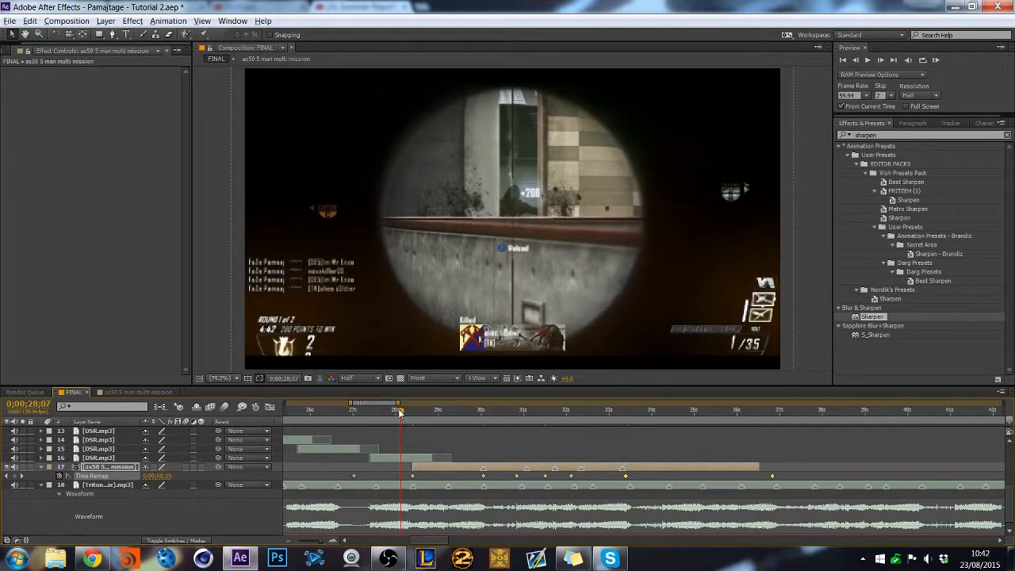
{"action": "key", "text": "space"}
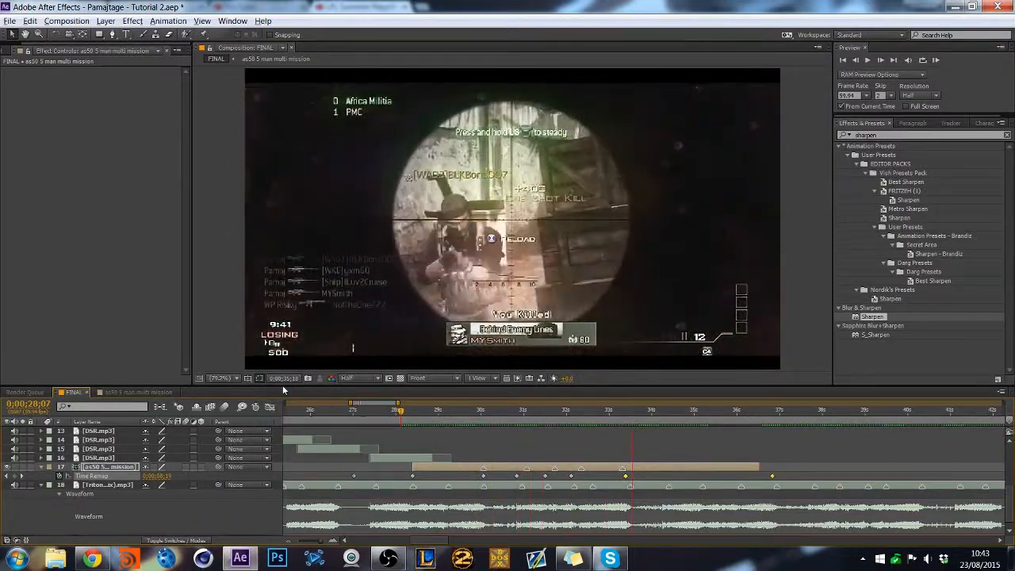
{"action": "key", "text": "space"}
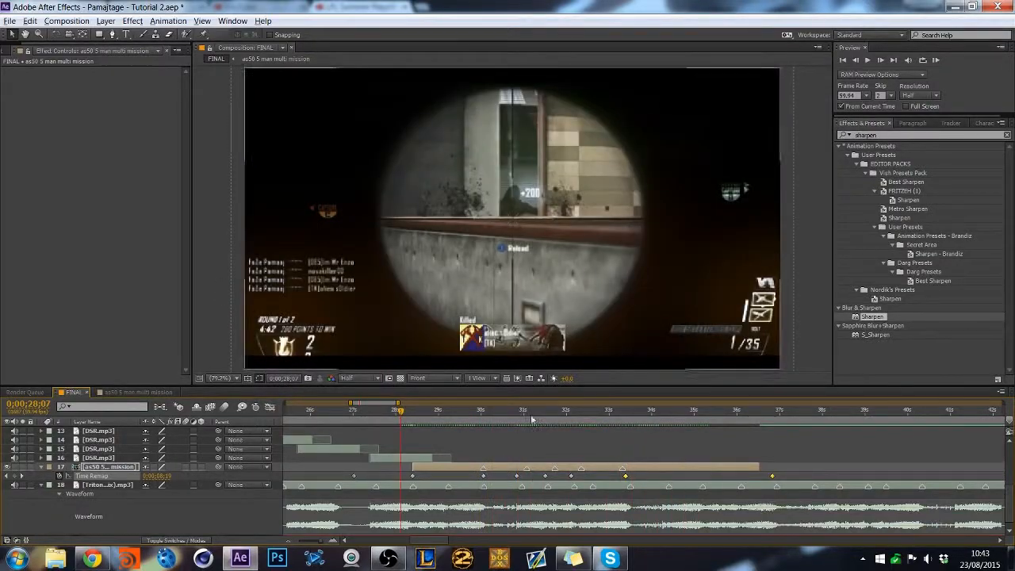
{"action": "left_click", "coordinate": [626, 417]}
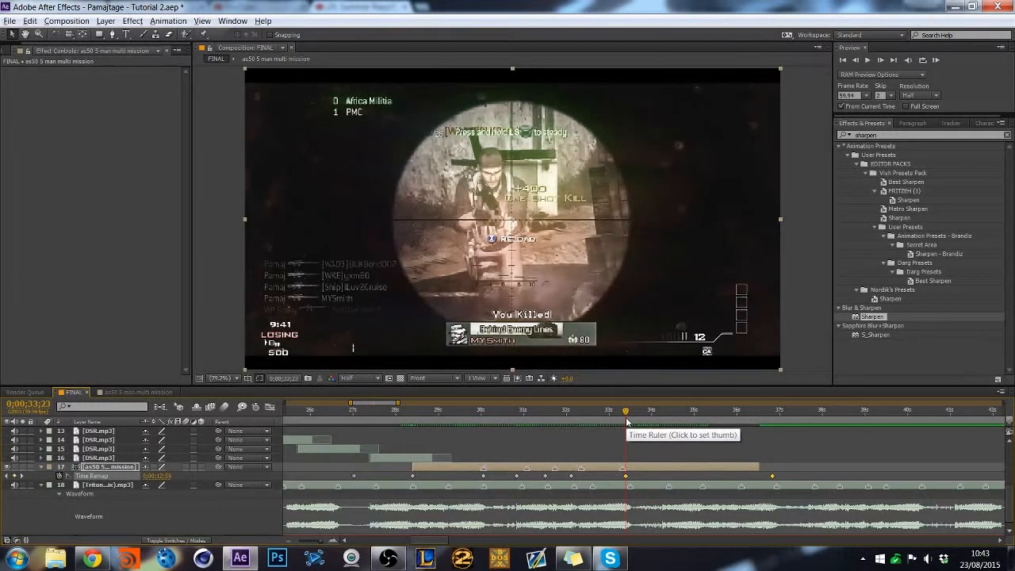
{"action": "key", "text": "ctrl+shift+d"}
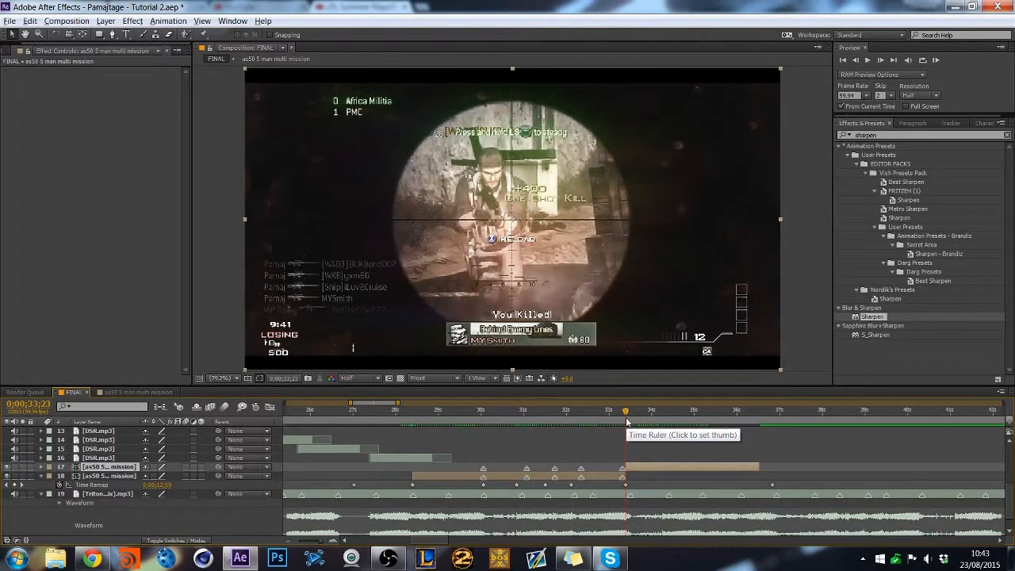
{"action": "key", "text": "ctrl+z"}
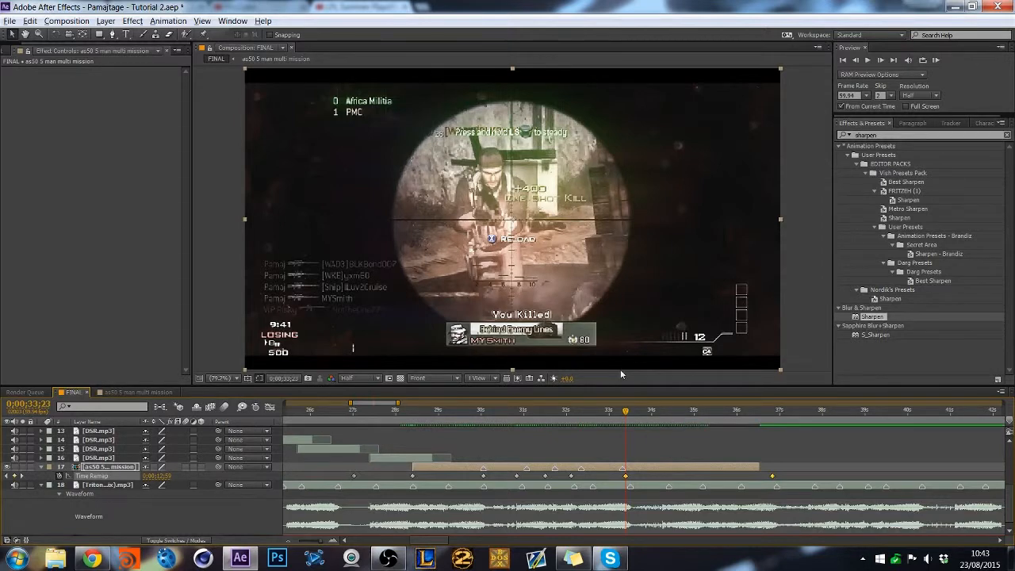
Close the as50 5 man multi mission composition and go to the music marker at 0;00;32;33 in FINAL with the as50 layer selected.
{"action": "left_click", "coordinate": [126, 391]}
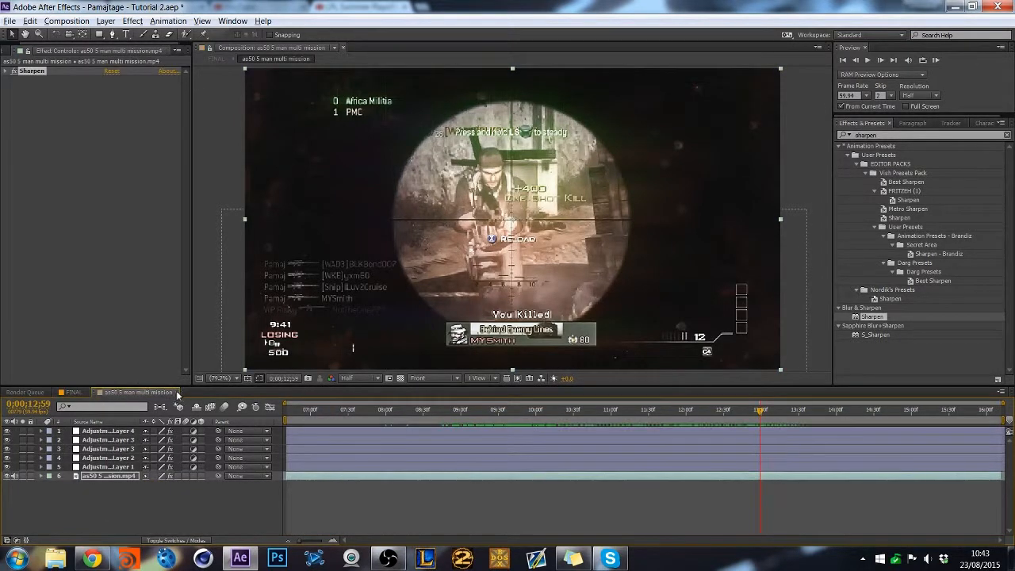
{"action": "left_click", "coordinate": [174, 392]}
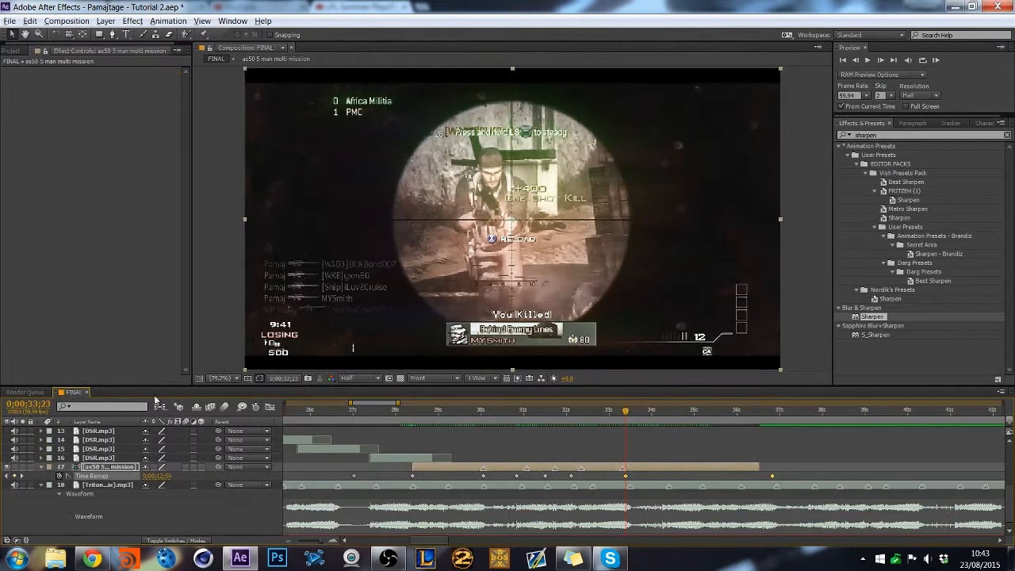
{"action": "left_click", "coordinate": [466, 467]}
{"action": "left_click", "coordinate": [434, 421]}
{"action": "scroll", "coordinate": [444, 437], "scroll_direction": "up", "scroll_amount": 1}
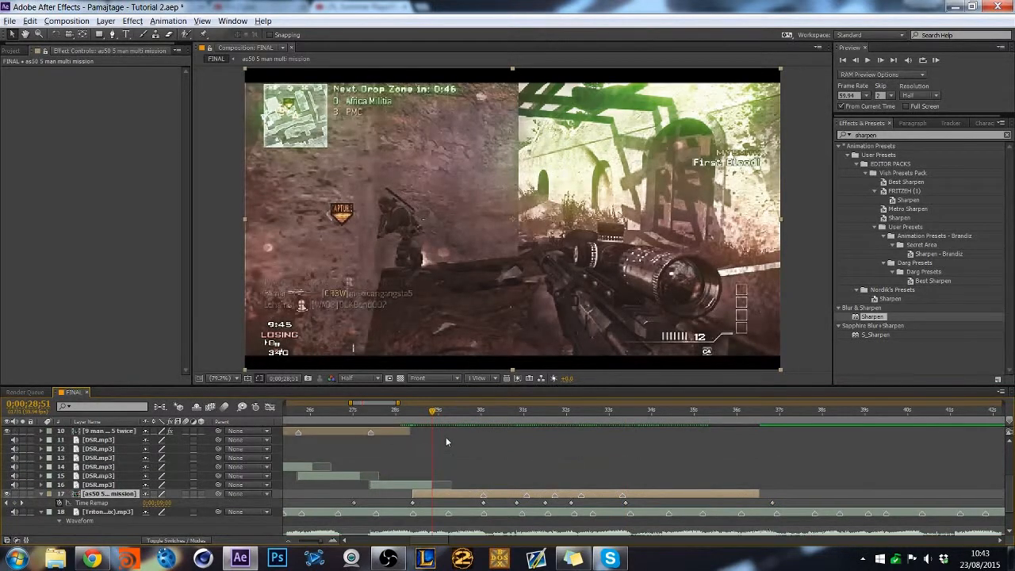
{"action": "left_click", "coordinate": [591, 414]}
{"action": "left_click_drag", "start_coordinate": [592, 418], "coordinate": [590, 418]}
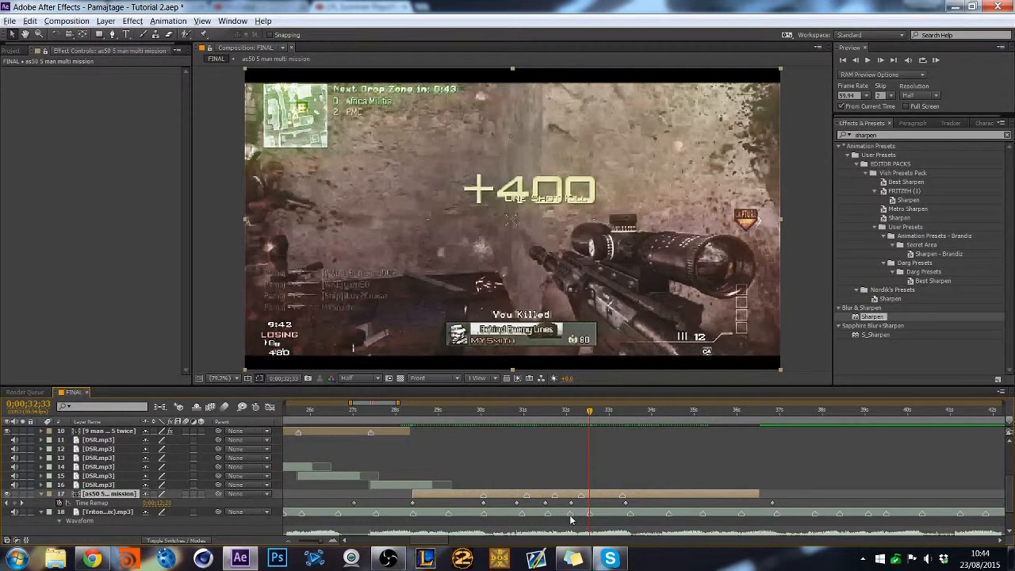
Delete the second, third and fourth outdated gunshot markers from the as50 layer.
{"action": "right_click", "coordinate": [529, 496]}
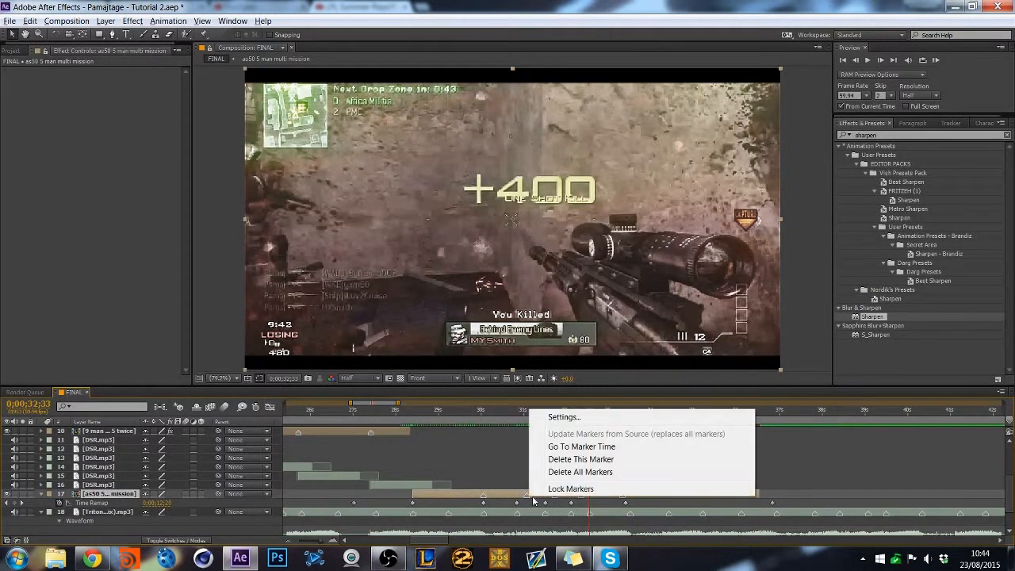
{"action": "left_click", "coordinate": [559, 460]}
{"action": "right_click", "coordinate": [556, 496]}
{"action": "left_click", "coordinate": [605, 460]}
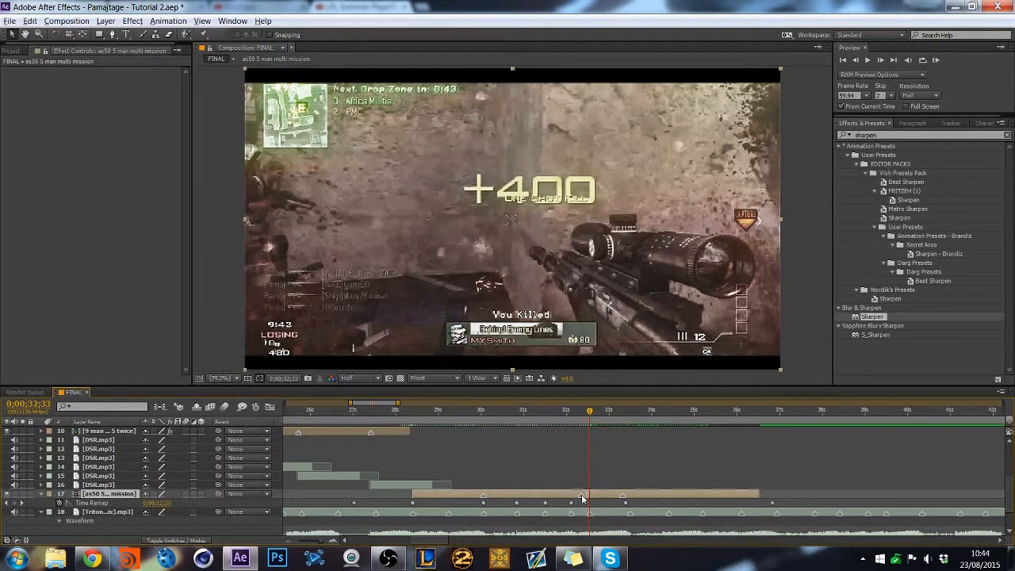
{"action": "right_click", "coordinate": [584, 496]}
{"action": "left_click", "coordinate": [623, 460]}
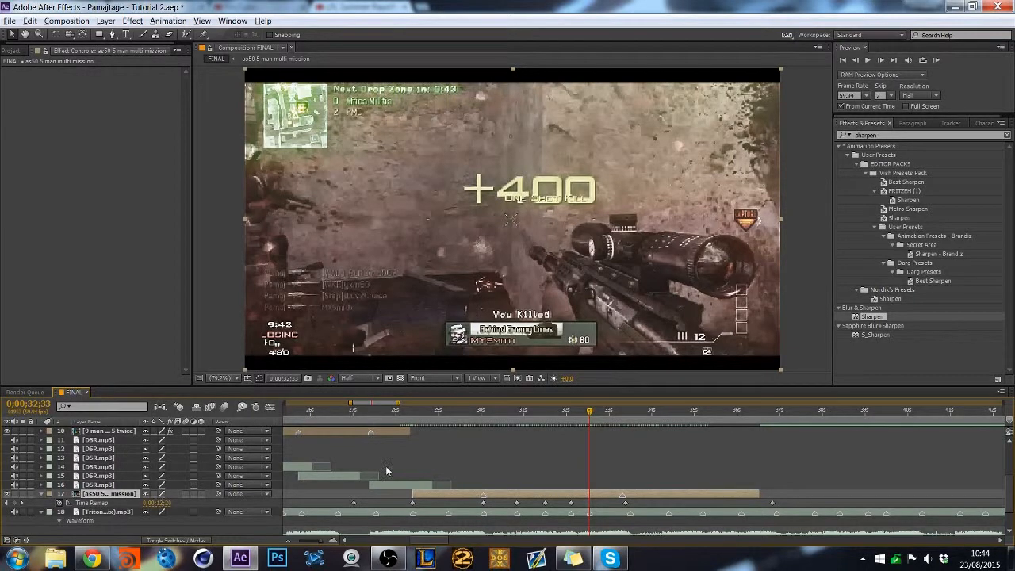
Add as50 layer Scale keyframes at the first gunshot: 100% at 0;00;30;02 and 115% at 0;00;30;03.
{"action": "scroll", "coordinate": [386, 471], "scroll_direction": "down", "scroll_amount": 1}
{"action": "key", "text": "shift+s"}
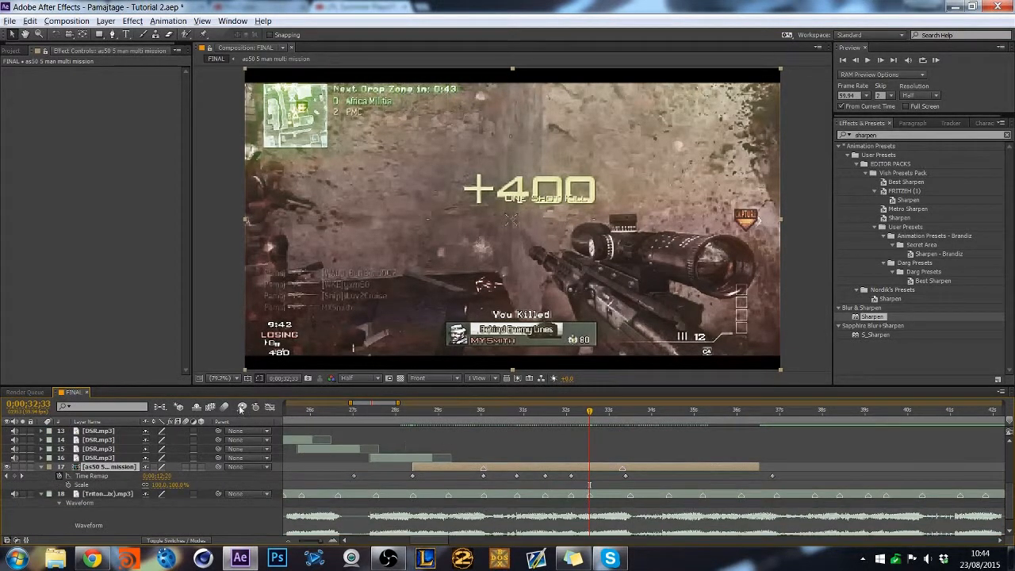
{"action": "left_click", "coordinate": [485, 421]}
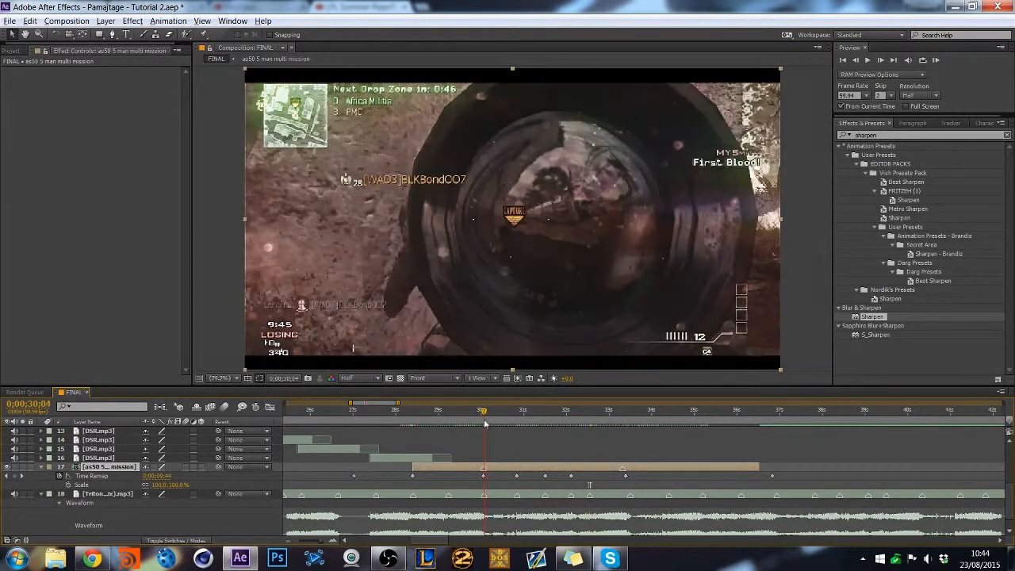
{"action": "key", "text": "Page_Up"}
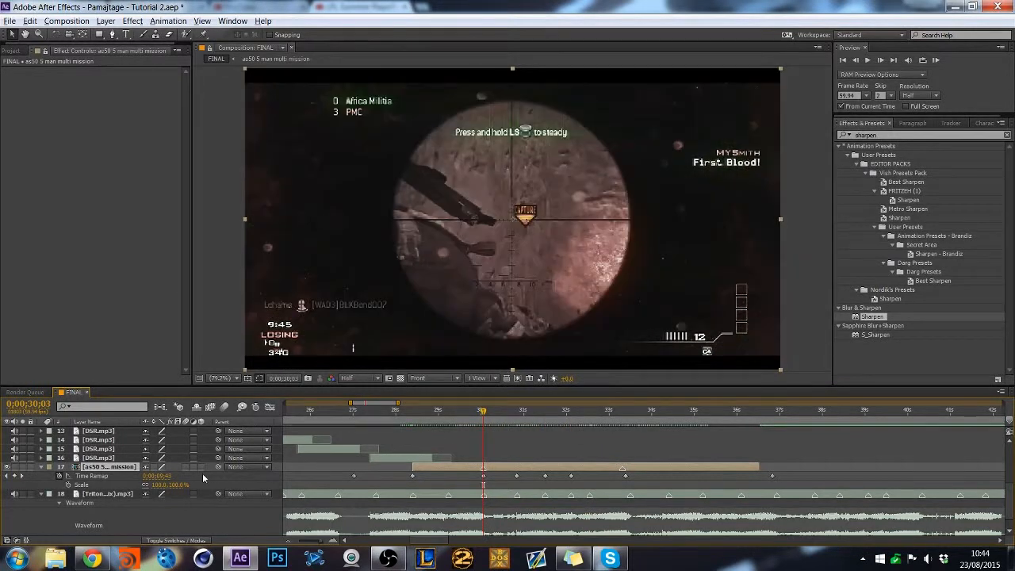
{"action": "key", "text": "Page_Up"}
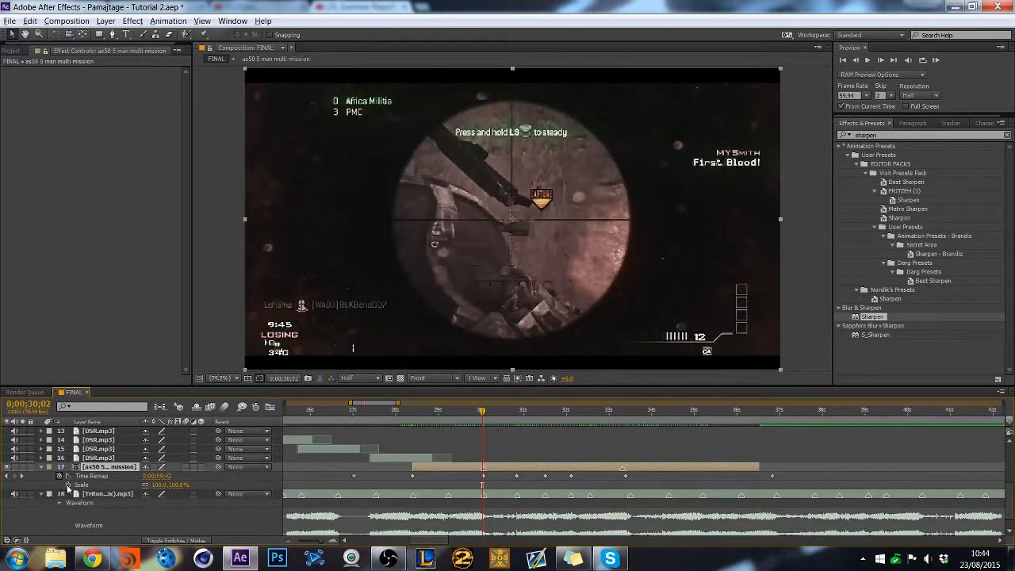
{"action": "key", "text": "Page_Down"}
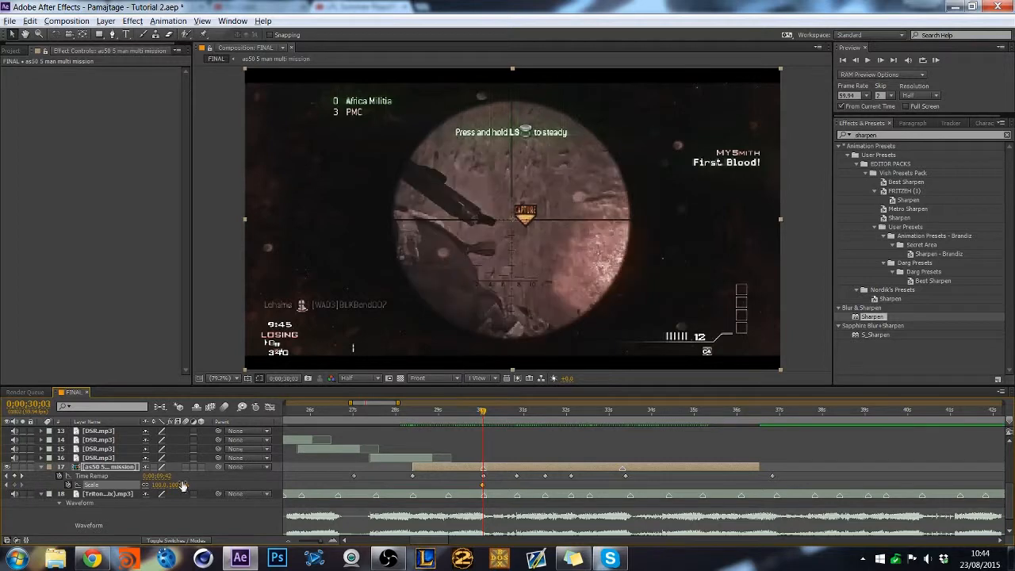
{"action": "left_click", "coordinate": [181, 485]}
{"action": "type", "text": "115"}
{"action": "key", "text": "Return"}
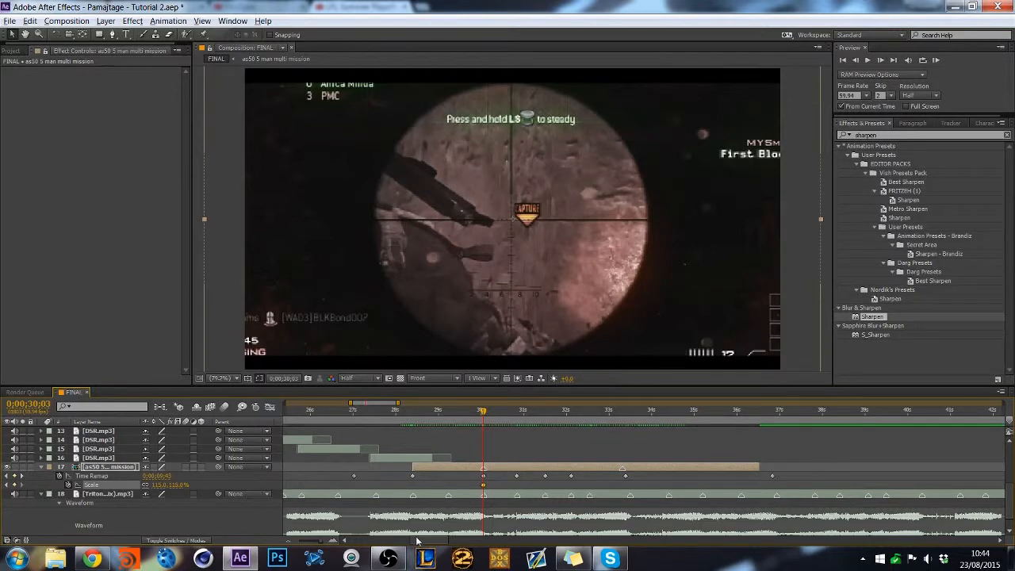
Set the as50 layer's Scale to 115% at the clip's start, 0;00;28;24.
{"action": "left_click_drag", "start_coordinate": [418, 541], "coordinate": [416, 541]}
{"action": "left_click", "coordinate": [499, 417]}
{"action": "left_click_drag", "start_coordinate": [500, 418], "coordinate": [453, 425]}
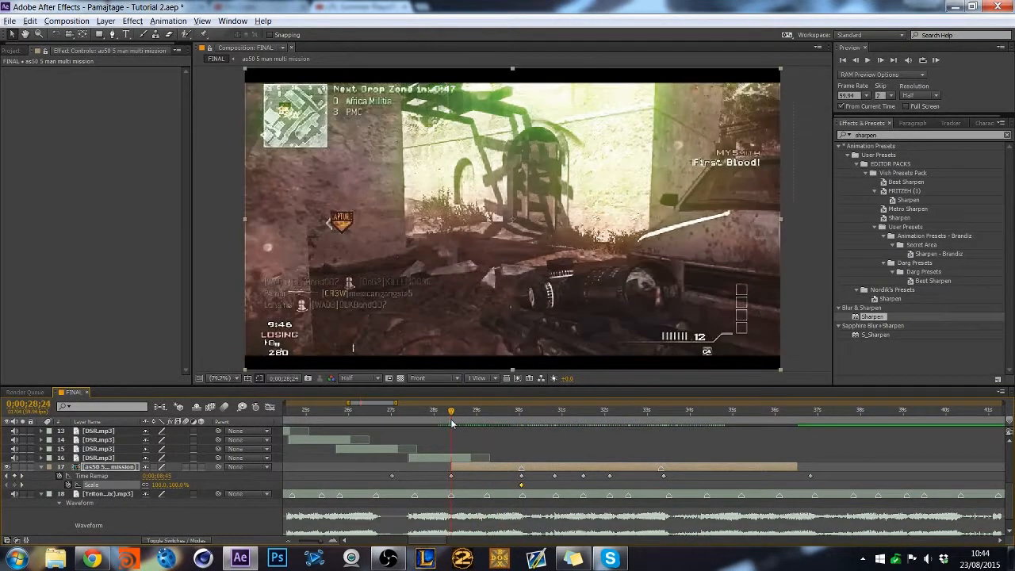
{"action": "left_click", "coordinate": [174, 483]}
{"action": "type", "text": "115"}
{"action": "key", "text": "Return"}
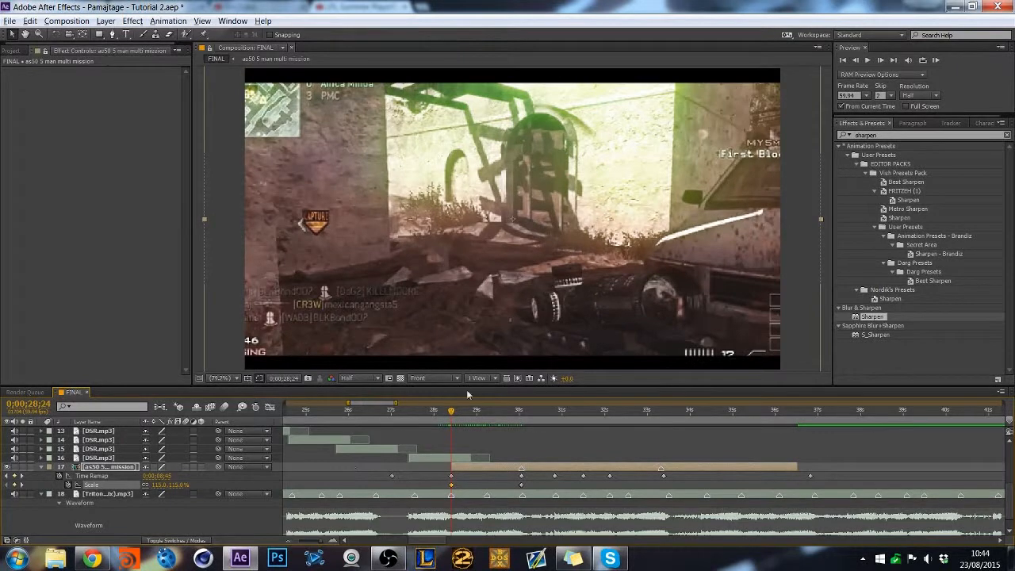
Bring the as50 layer's Scale back to 100% at 0;00;30;33, after the first gunshot.
{"action": "left_click_drag", "start_coordinate": [452, 411], "coordinate": [545, 414]}
{"action": "left_click", "coordinate": [177, 485]}
{"action": "type", "text": "100"}
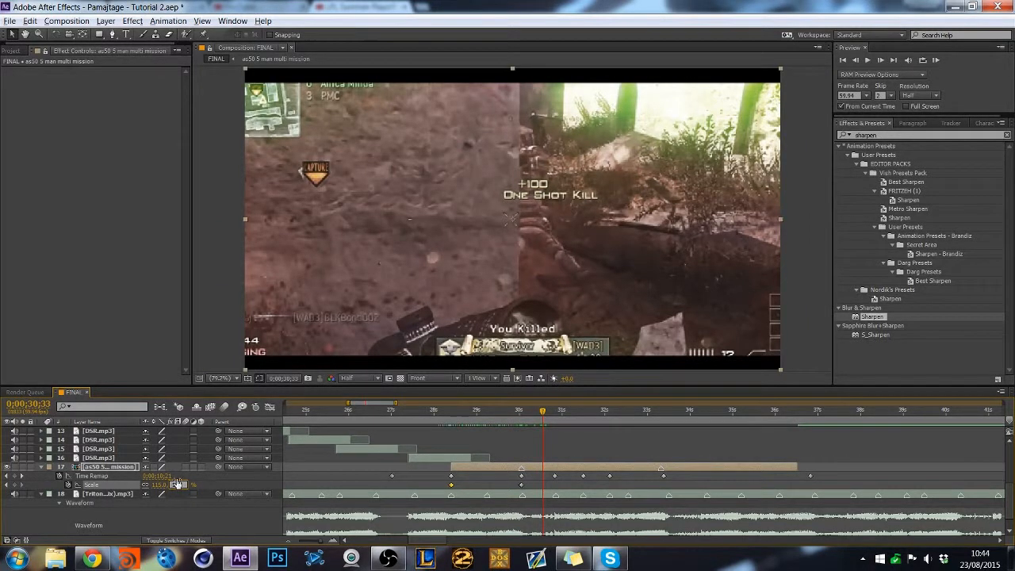
{"action": "key", "text": "Return"}
Copy the 115% and 100% Scale keyframe pair to the next three gunshots, ending the last pair just before 0;00;32;33.
{"action": "left_click_drag", "start_coordinate": [550, 482], "coordinate": [508, 489]}
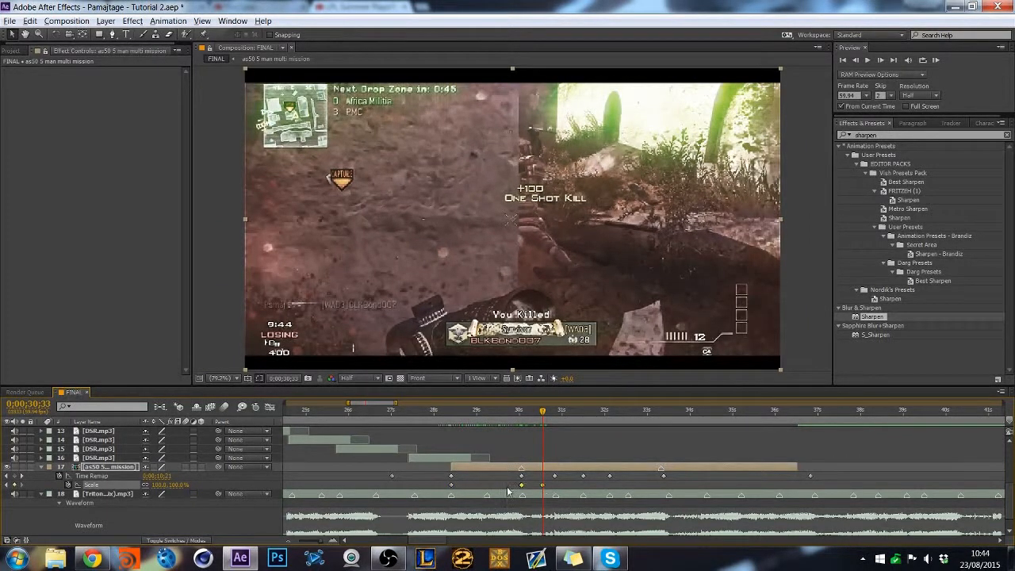
{"action": "left_click", "coordinate": [553, 415]}
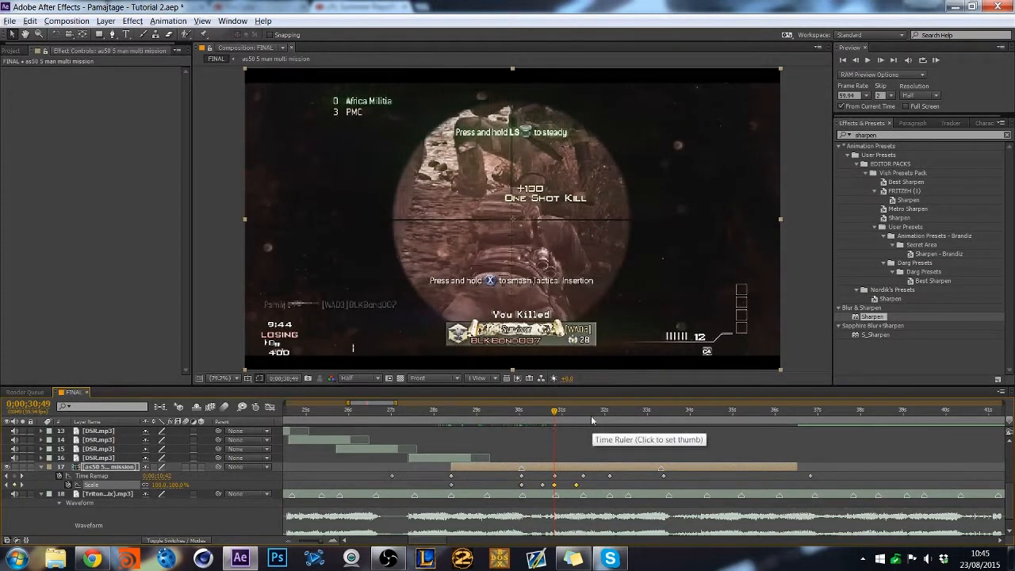
{"action": "left_click", "coordinate": [585, 414]}
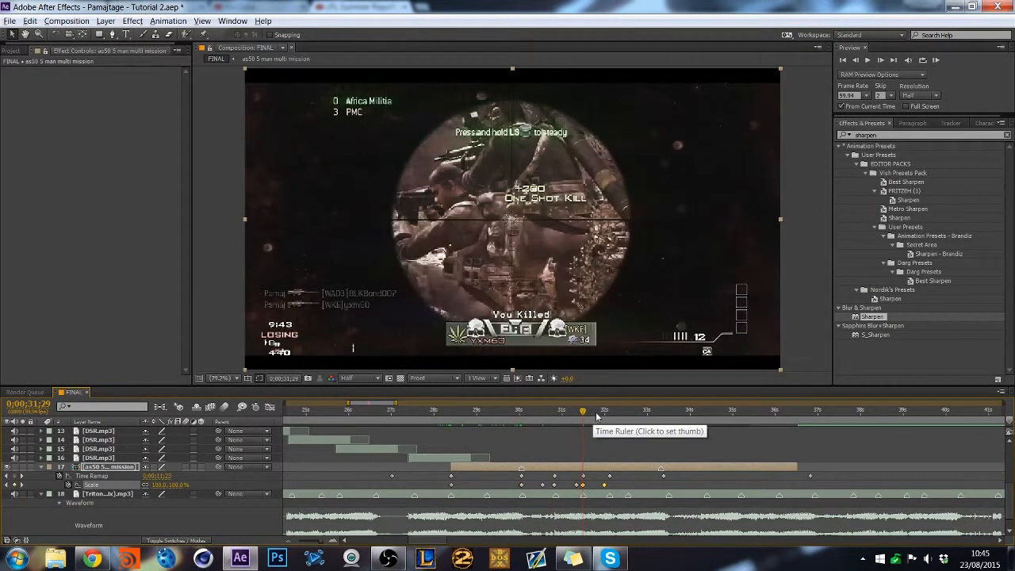
{"action": "left_click", "coordinate": [610, 416]}
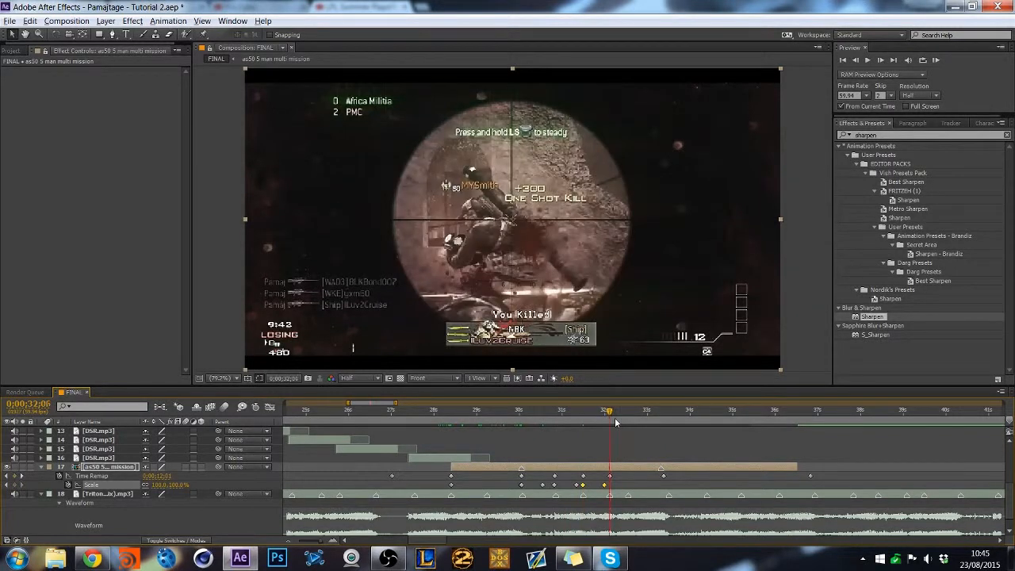
{"action": "key", "text": "Page_Up"}
{"action": "key", "text": "ctrl+v"}
{"action": "left_click_drag", "start_coordinate": [631, 486], "coordinate": [626, 493]}
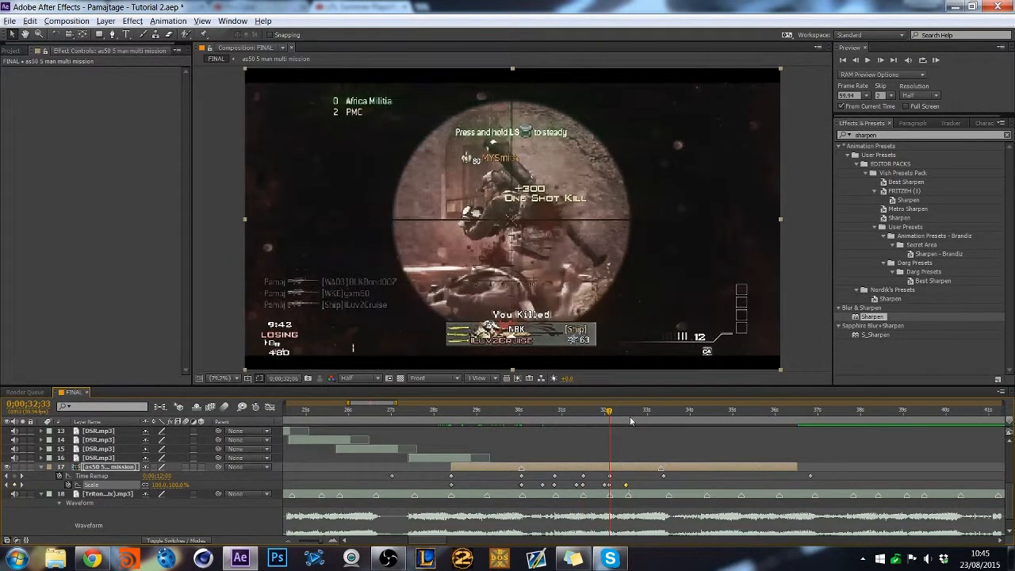
Set the as50 layer's Scale to 125% at the music marker at 0;00;32;33.
{"action": "left_click", "coordinate": [630, 412]}
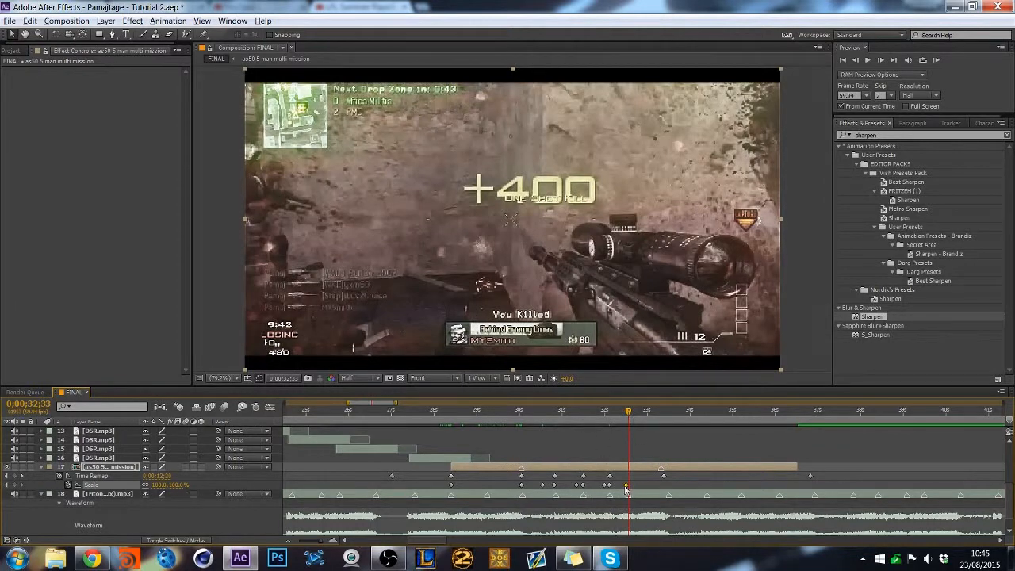
{"action": "double_click", "coordinate": [333, 541]}
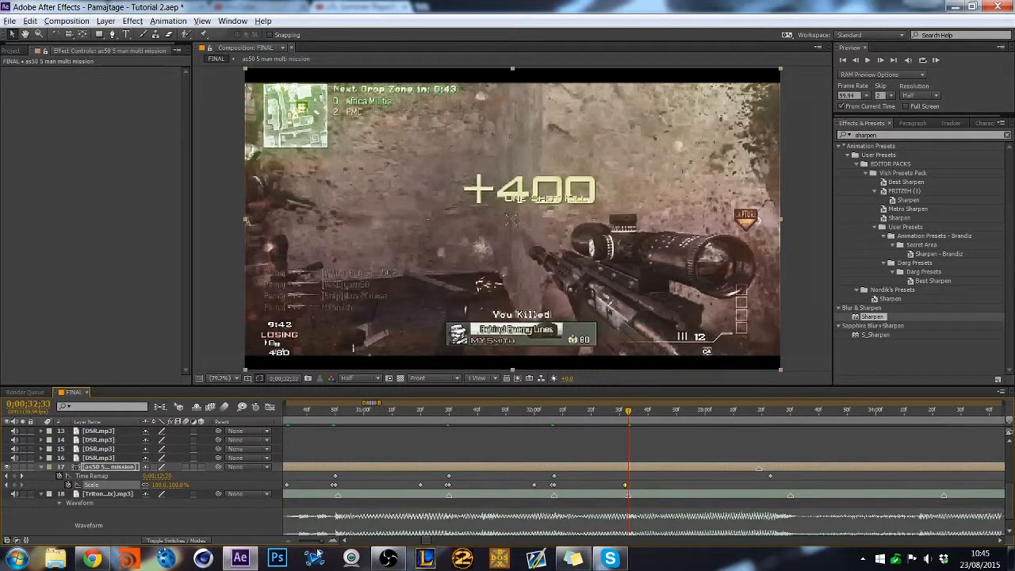
{"action": "double_click", "coordinate": [278, 542]}
{"action": "left_click", "coordinate": [178, 485]}
{"action": "type", "text": "125"}
{"action": "key", "text": "Return"}
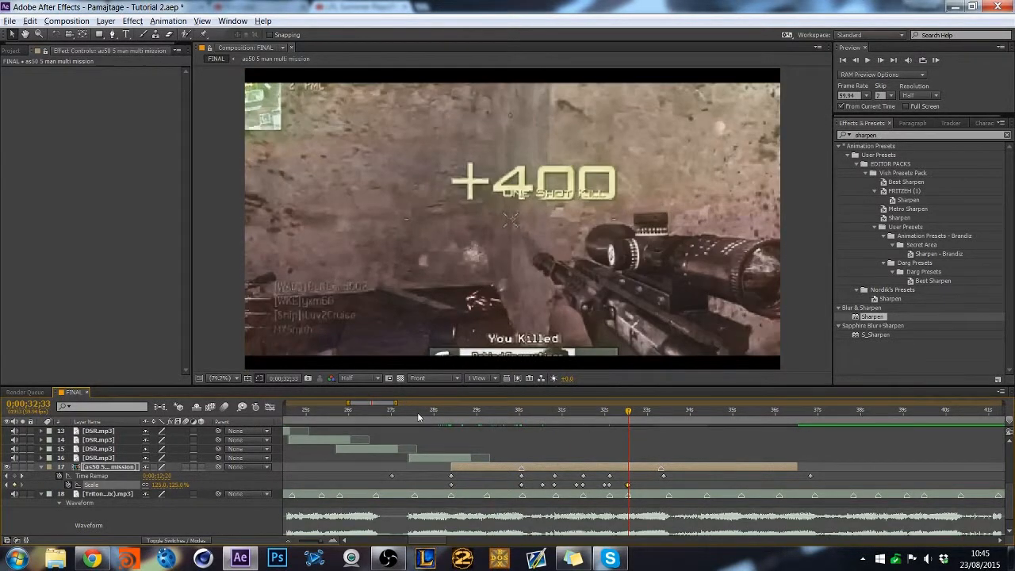
Add Scale keyframes at the fifth gunshot: 100% at 0;00;33;22 and 115% at 0;00;33;23.
{"action": "left_click_drag", "start_coordinate": [631, 414], "coordinate": [660, 414]}
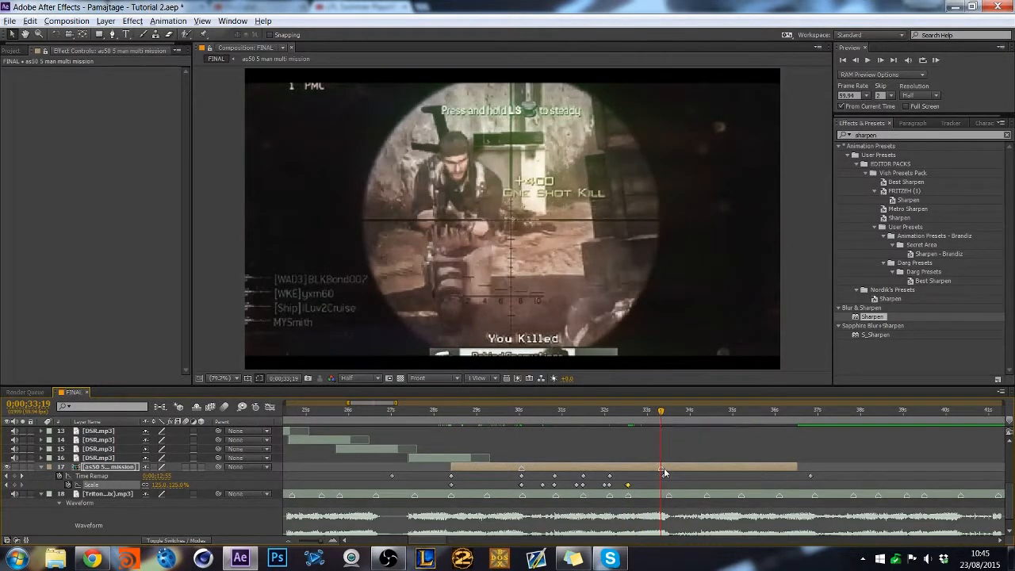
{"action": "left_click", "coordinate": [663, 415]}
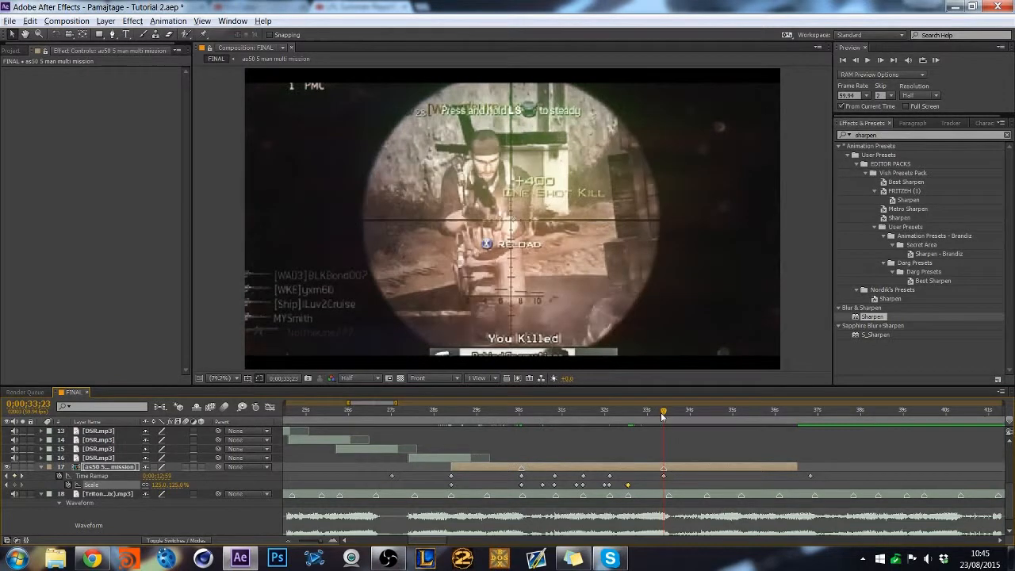
{"action": "key", "text": "Page_Up"}
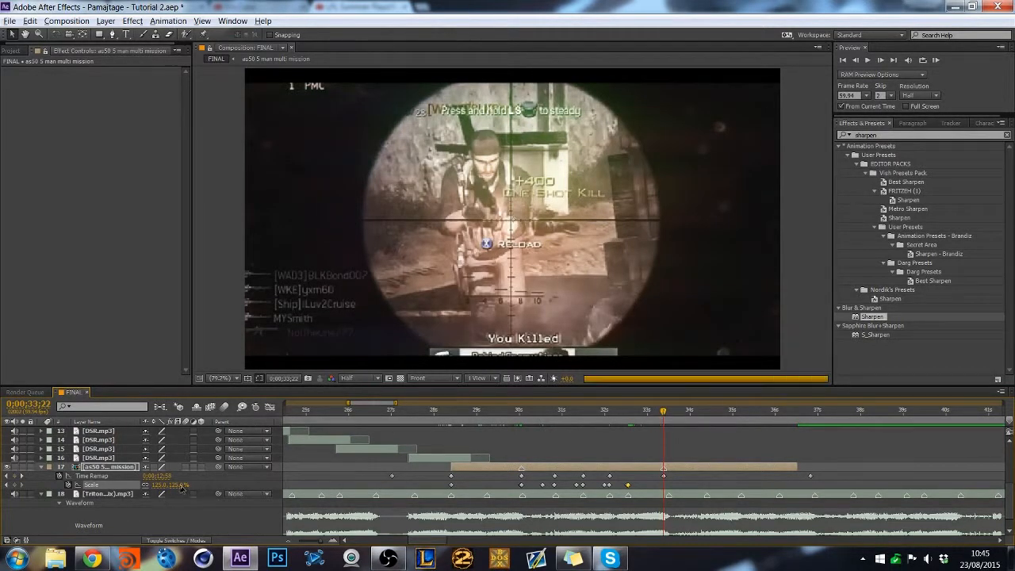
{"action": "left_click", "coordinate": [180, 485]}
{"action": "key", "text": "Return"}
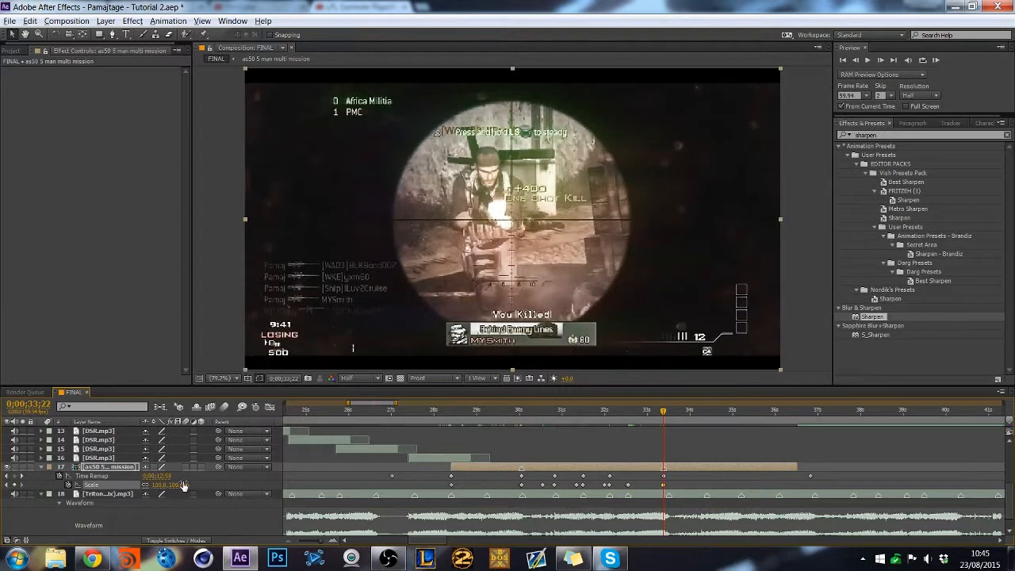
{"action": "key", "text": "Page_Down"}
{"action": "left_click", "coordinate": [177, 484]}
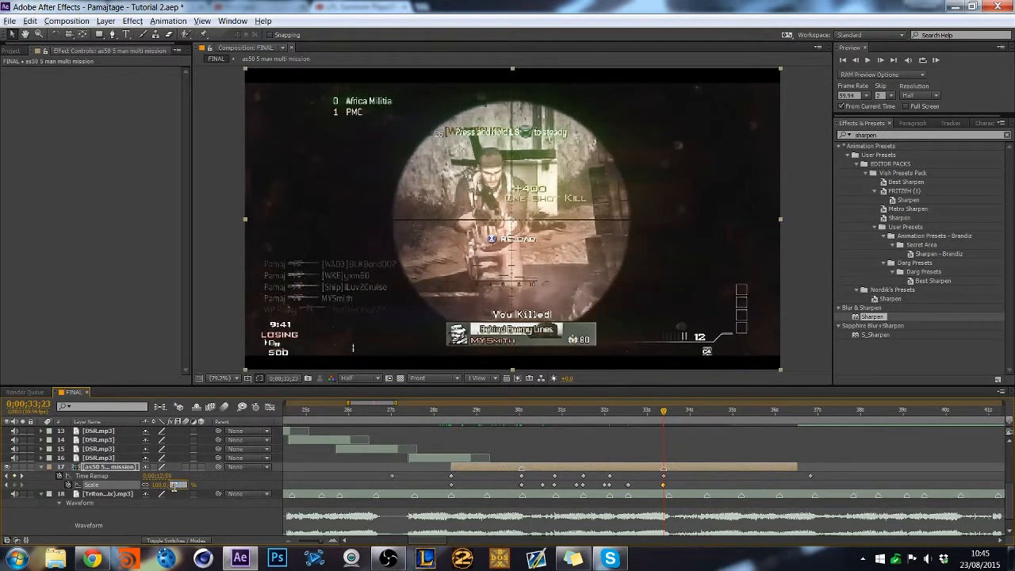
{"action": "type", "text": "115"}
{"action": "key", "text": "Return"}
Add a Time Remap keyframe to the as50 layer at 0;00;34;07 and shift it slightly later to slow the ending.
{"action": "left_click", "coordinate": [692, 413]}
{"action": "left_click_drag", "start_coordinate": [693, 413], "coordinate": [695, 412]}
{"action": "left_click", "coordinate": [15, 475]}
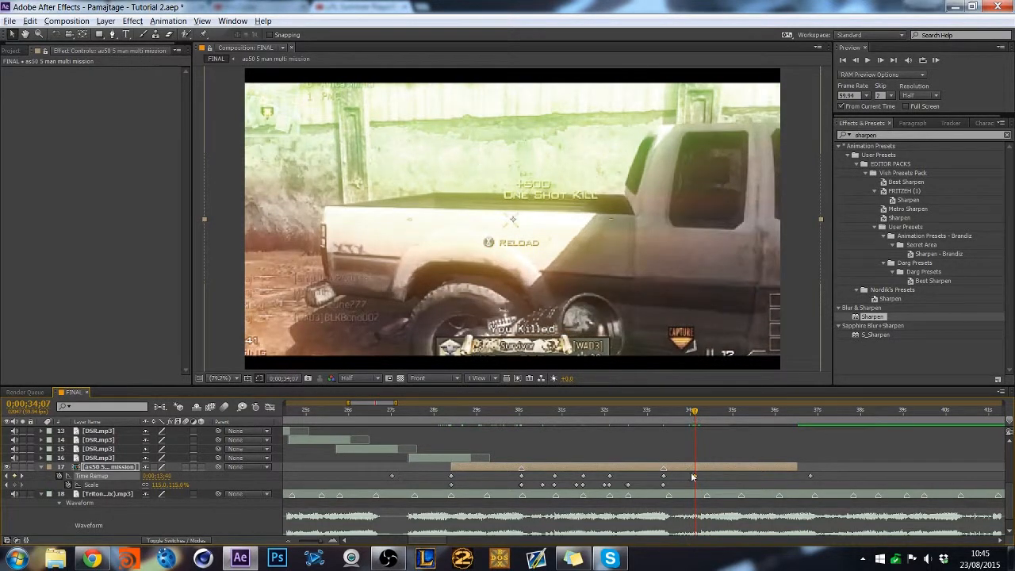
{"action": "left_click_drag", "start_coordinate": [695, 476], "coordinate": [706, 475]}
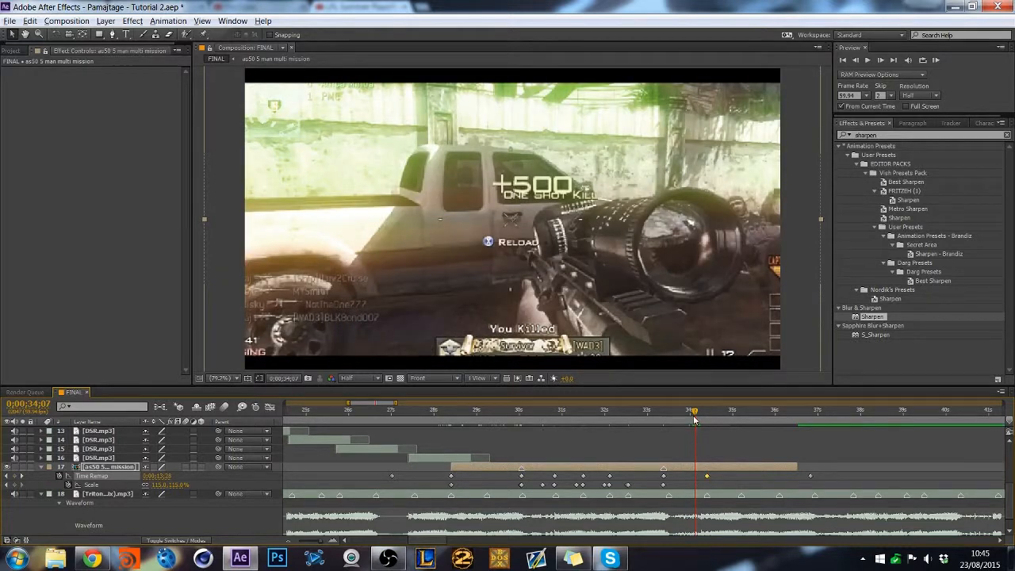
Trim the end of the as50 layer to 0;00;34;16 and set its Scale to 100% there.
{"action": "left_click_drag", "start_coordinate": [695, 413], "coordinate": [701, 421]}
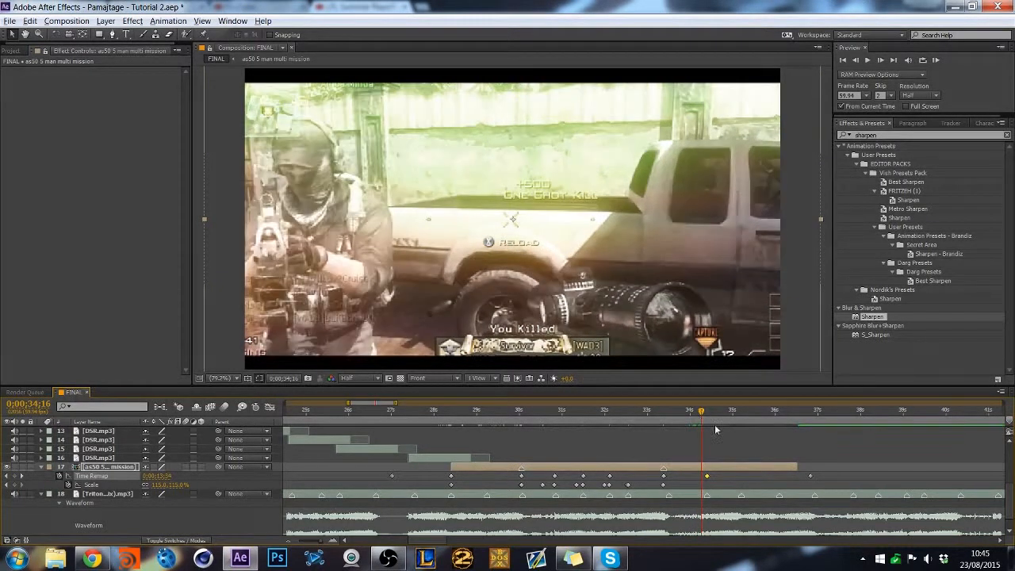
{"action": "key", "text": "alt+bracketright"}
{"action": "left_click", "coordinate": [178, 484]}
{"action": "type", "text": "100"}
{"action": "key", "text": "Return"}
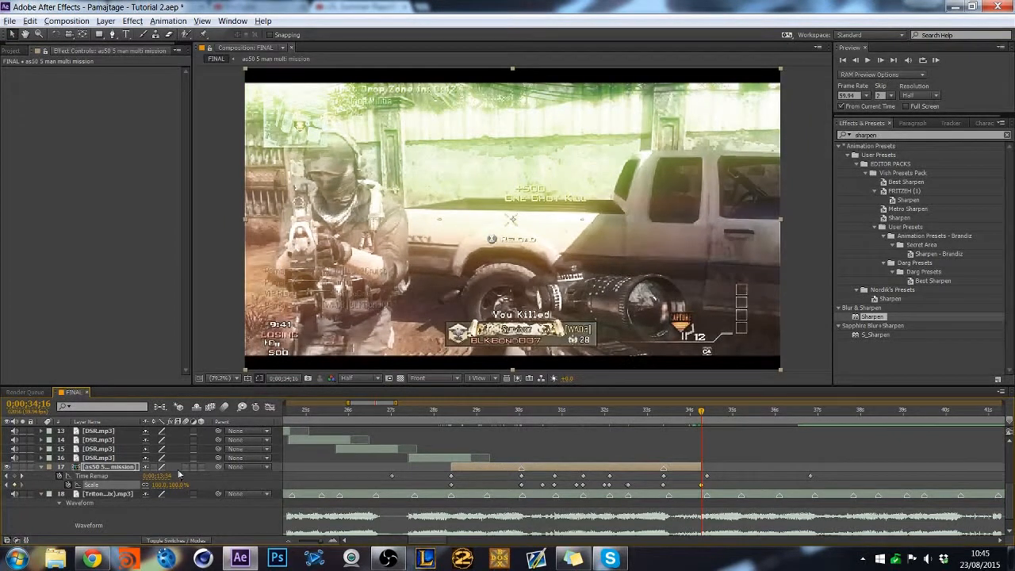
Set the composition's preview resolution to Full and deselect the as50 layer.
{"action": "left_click", "coordinate": [361, 378]}
{"action": "left_click", "coordinate": [369, 403]}
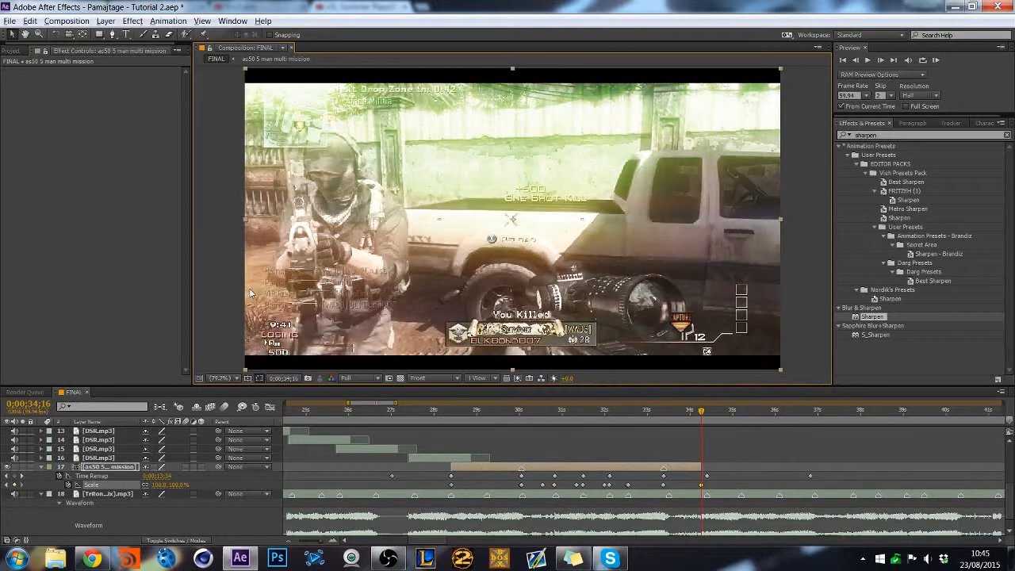
{"action": "left_click", "coordinate": [213, 311]}
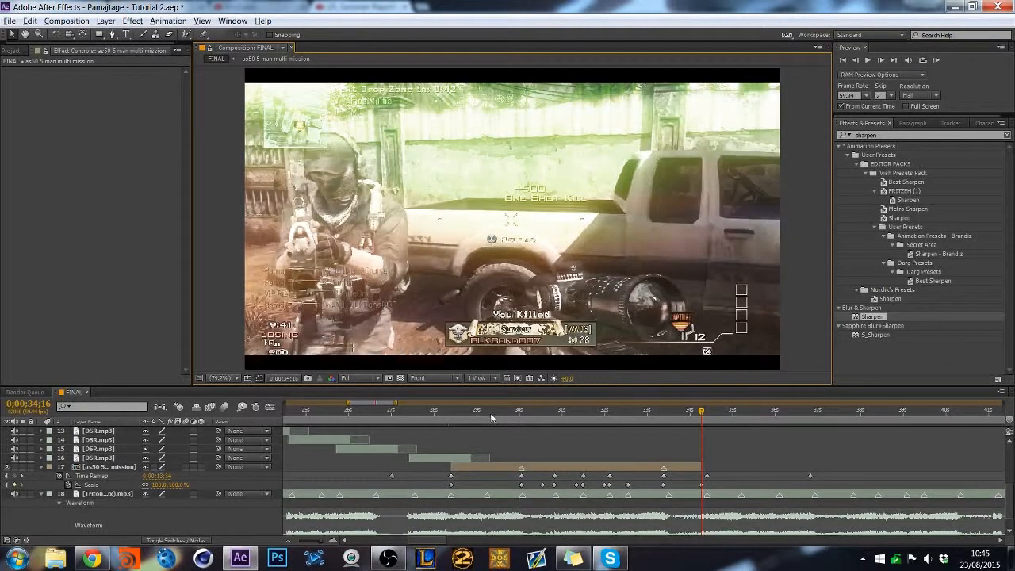
Examine the as50 layer's Scale curve in an enlarged Graph Editor, and collapse the layer's properties.
{"action": "left_click", "coordinate": [93, 485]}
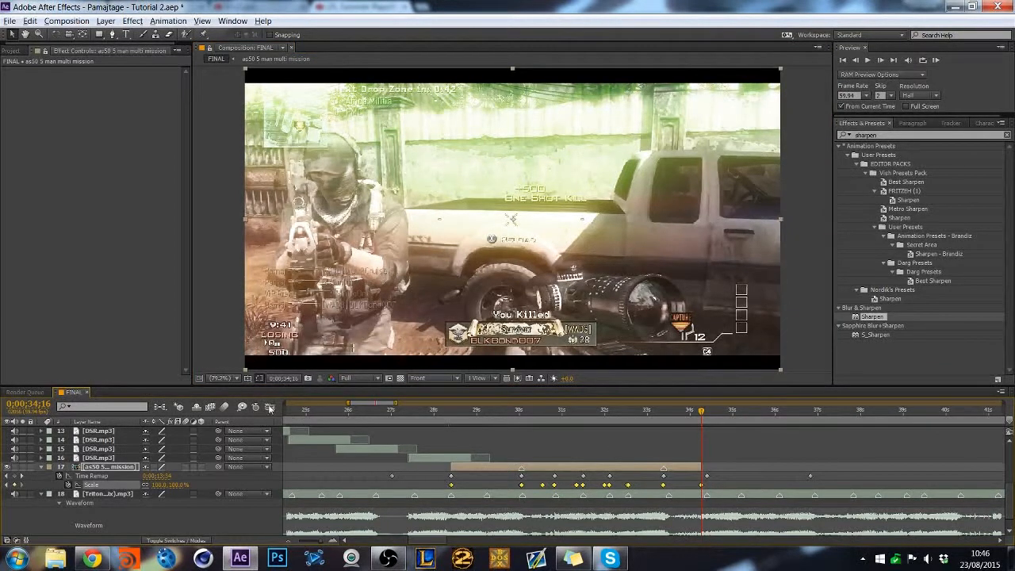
{"action": "left_click", "coordinate": [269, 408]}
{"action": "left_click", "coordinate": [334, 540]}
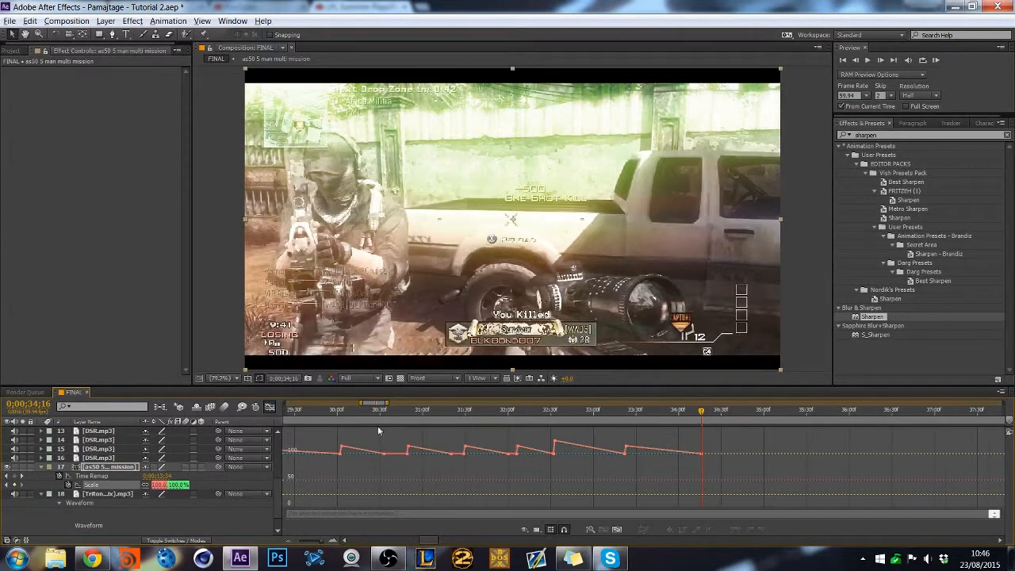
{"action": "left_click_drag", "start_coordinate": [399, 385], "coordinate": [397, 311]}
{"action": "left_click", "coordinate": [290, 540]}
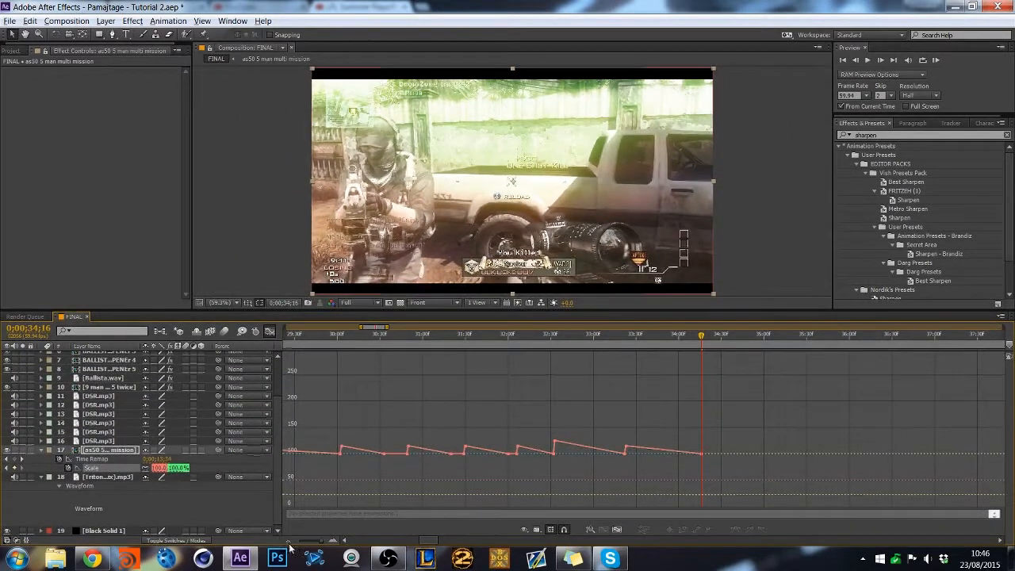
{"action": "left_click", "coordinate": [41, 450]}
{"action": "left_click", "coordinate": [119, 468]}
{"action": "key", "text": "shift+F3"}
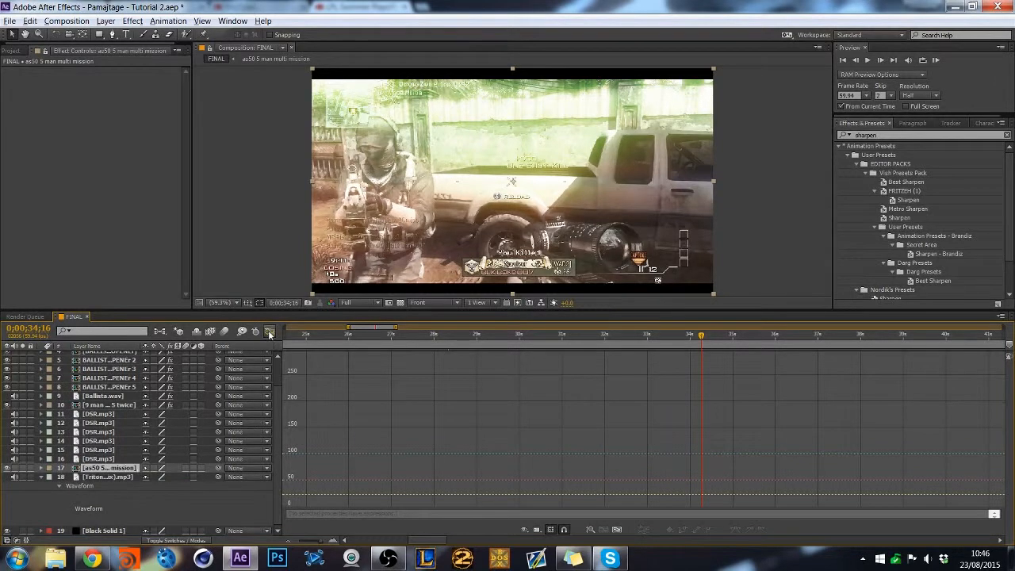
Ease into the as50 layer's 100% Scale keyframe just before the first gunshot and lengthen its incoming handle back to about 0;00;29;00.
{"action": "key", "text": "s"}
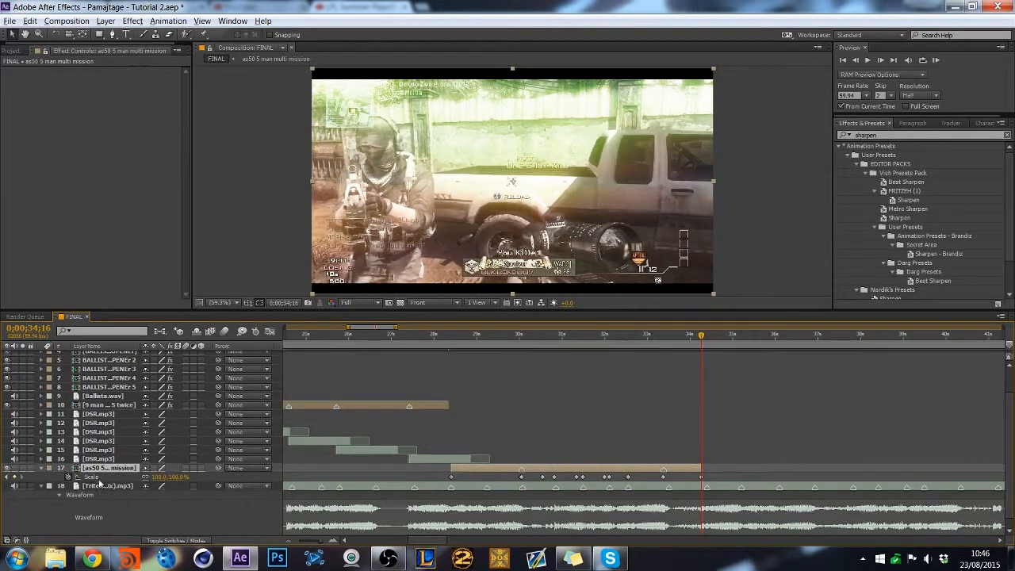
{"action": "left_click", "coordinate": [270, 330]}
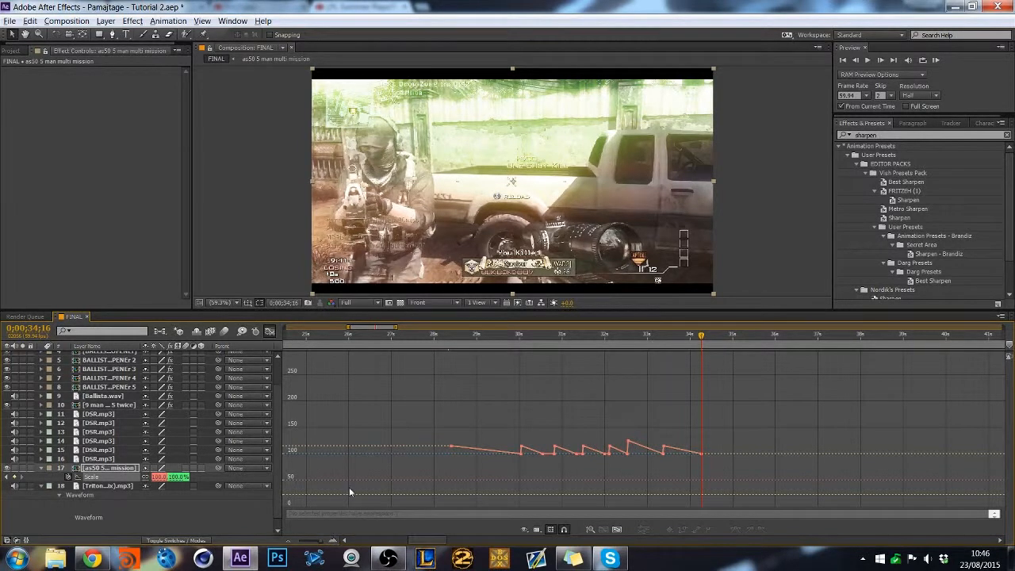
{"action": "scroll", "coordinate": [349, 486], "scroll_direction": "down", "scroll_amount": 2}
{"action": "scroll", "coordinate": [350, 488], "scroll_direction": "up", "scroll_amount": 1}
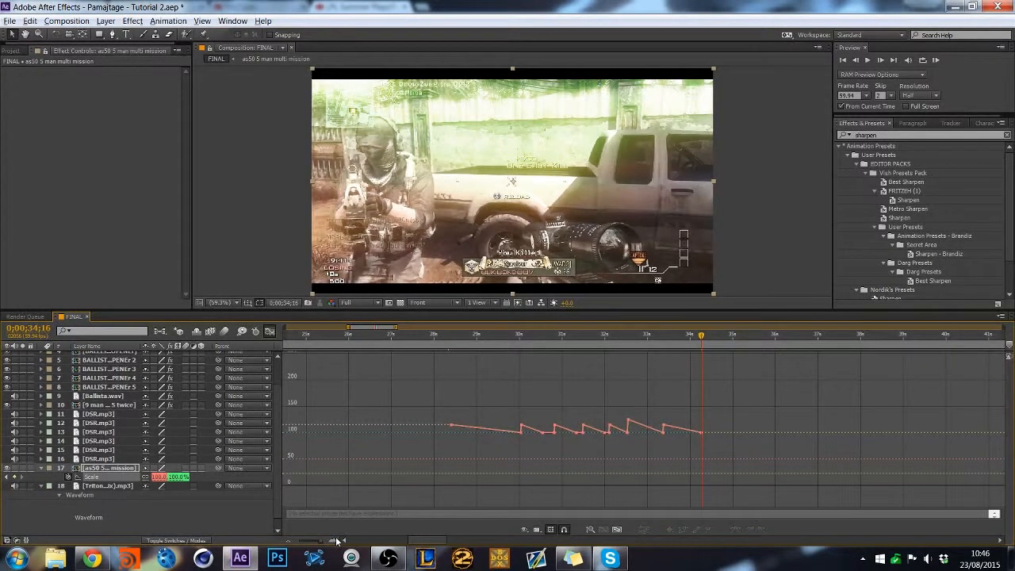
{"action": "left_click", "coordinate": [335, 540]}
{"action": "left_click", "coordinate": [344, 540]}
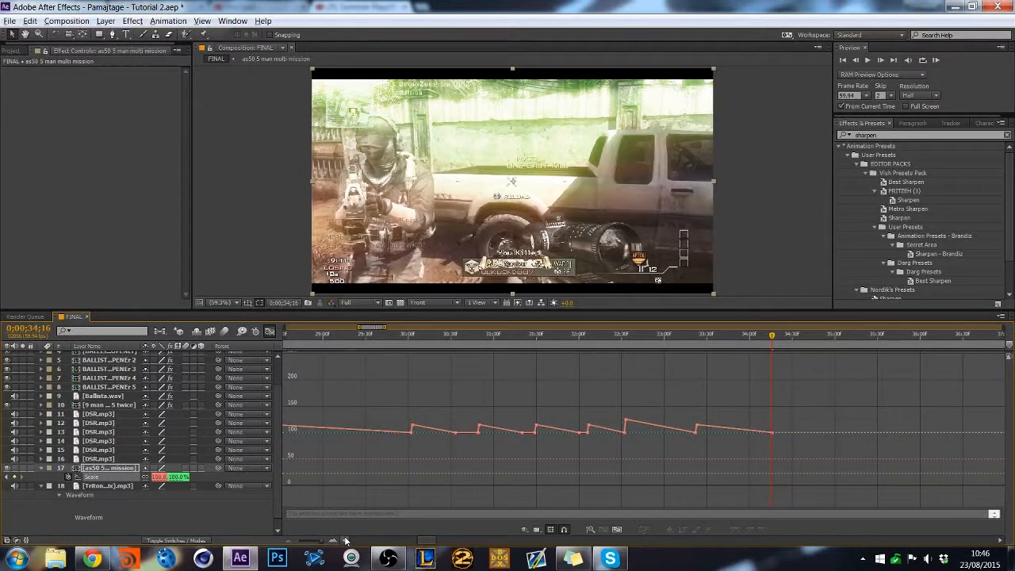
{"action": "left_click", "coordinate": [344, 540]}
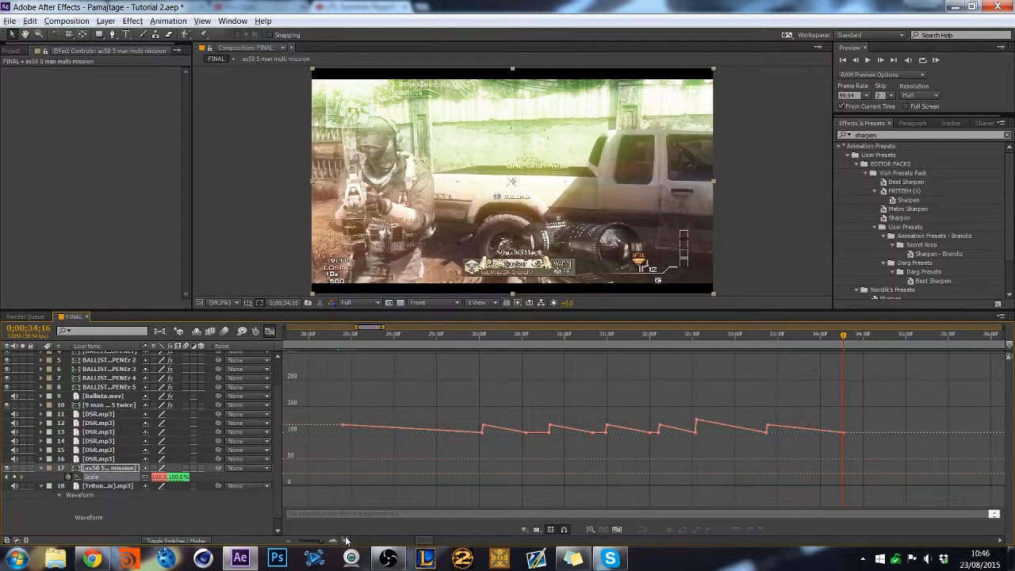
{"action": "left_click", "coordinate": [482, 432]}
{"action": "left_click", "coordinate": [748, 530]}
{"action": "left_click_drag", "start_coordinate": [435, 434], "coordinate": [395, 434]}
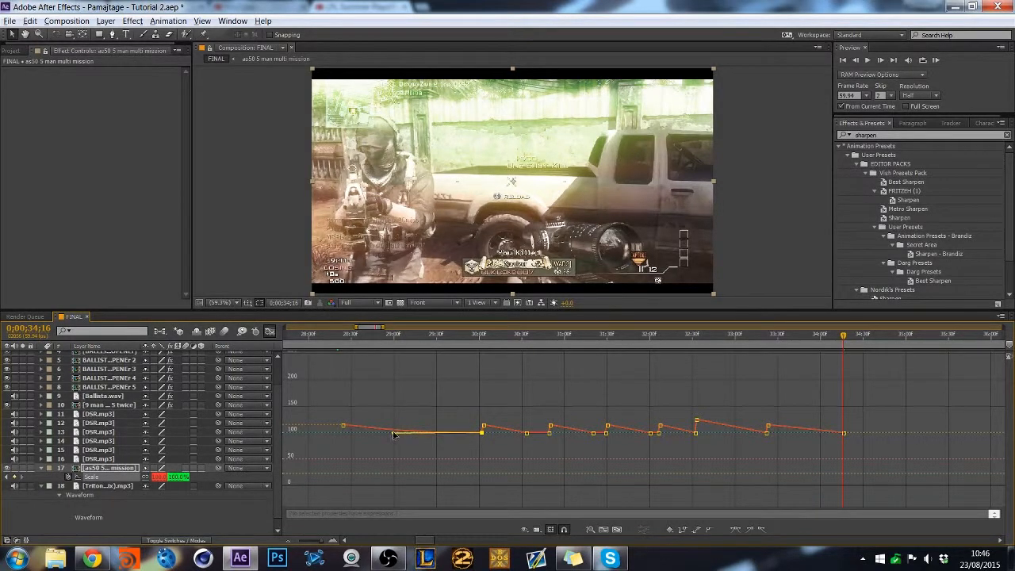
Preview the eased opening zoom-out at 0;00;28;33, 0;00;29;41 and 0;00;30;08.
{"action": "left_click_drag", "start_coordinate": [334, 339], "coordinate": [356, 337]}
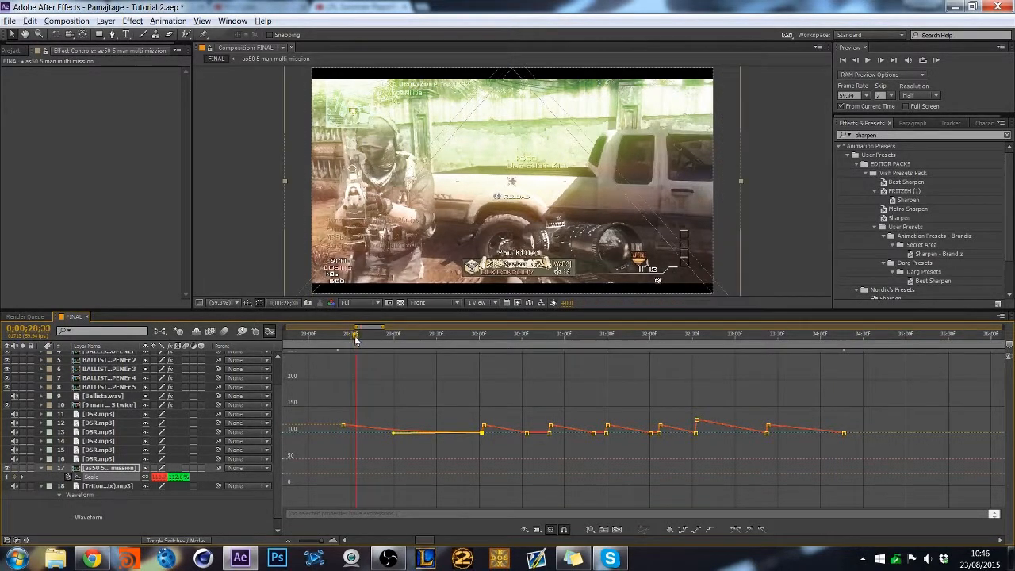
{"action": "left_click", "coordinate": [452, 337]}
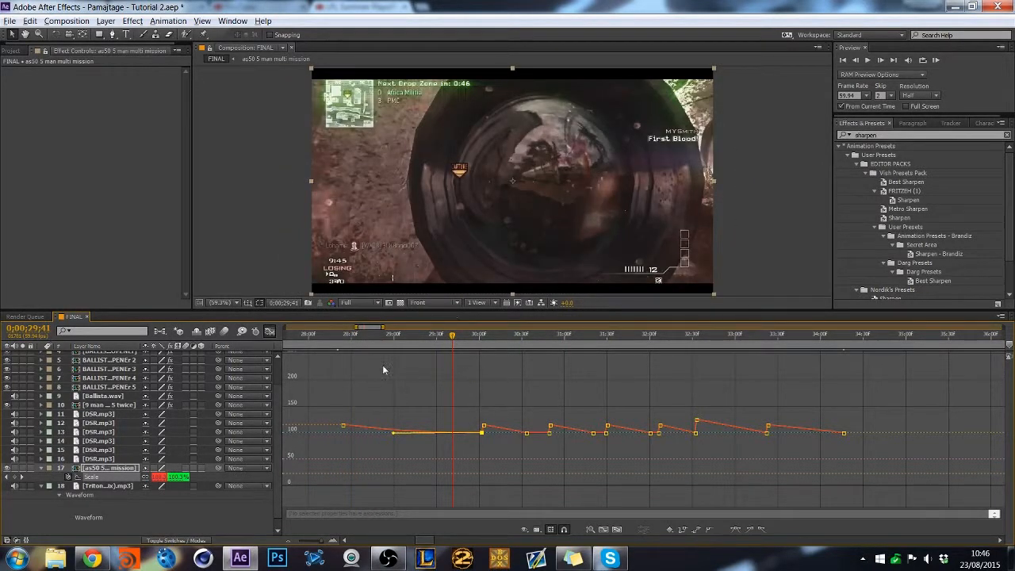
{"action": "left_click", "coordinate": [483, 426]}
{"action": "left_click", "coordinate": [491, 337]}
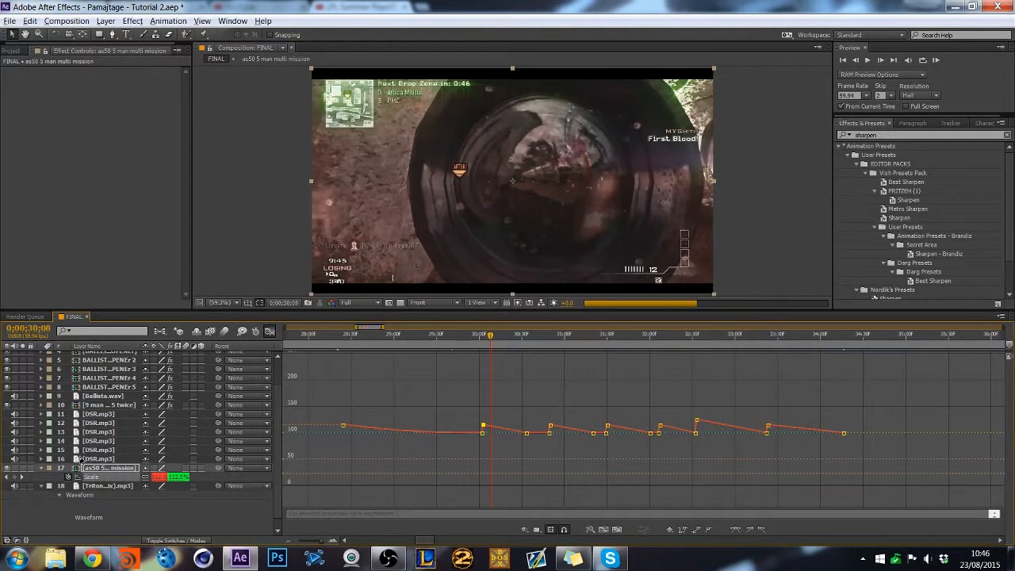
Examine the Scale curve of the 9 man dsr raid layer in the Graph Editor for comparison, and collapse its properties.
{"action": "left_click", "coordinate": [117, 404]}
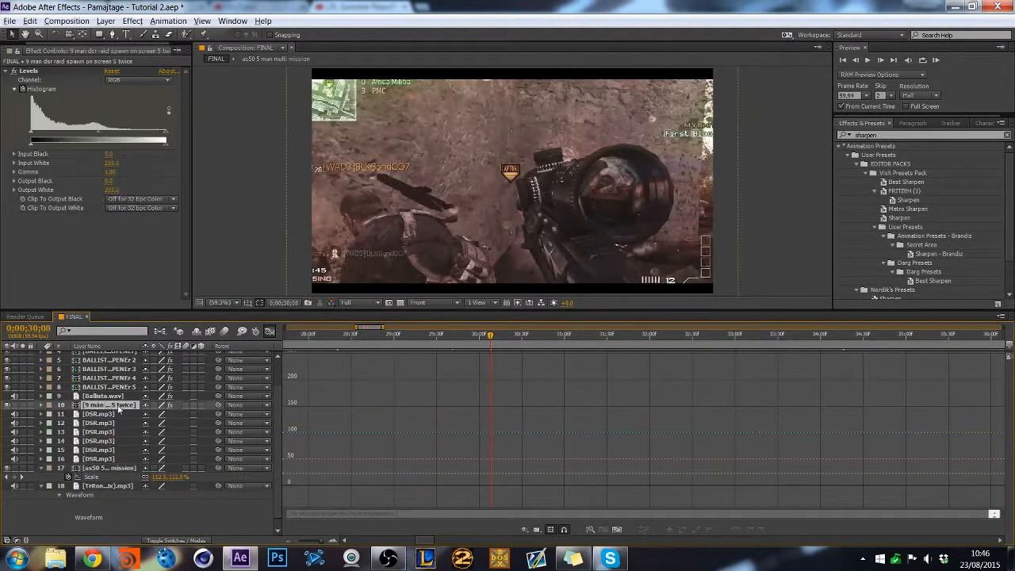
{"action": "key", "text": "shift+F3"}
{"action": "key", "text": "s"}
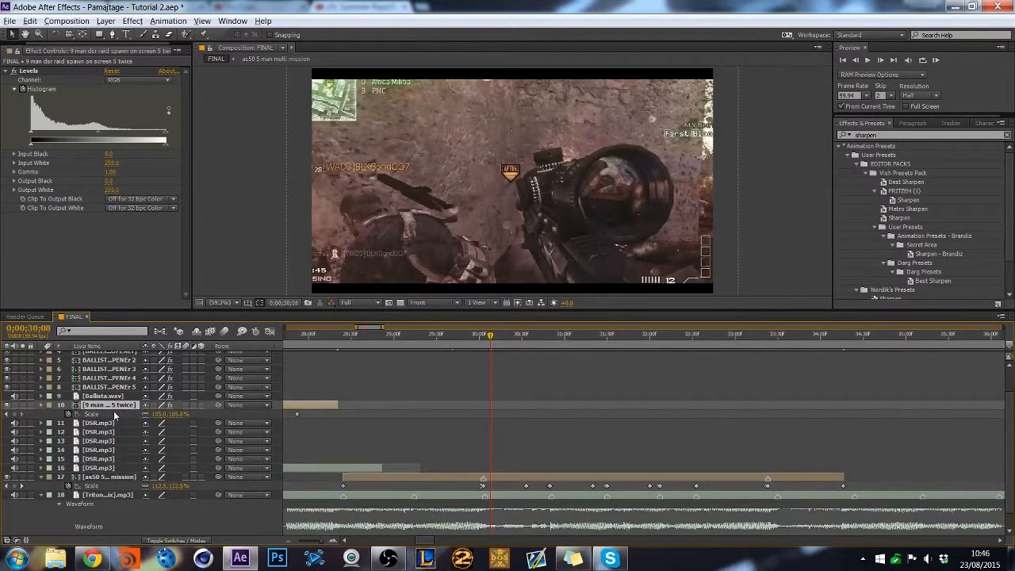
{"action": "left_click", "coordinate": [269, 331]}
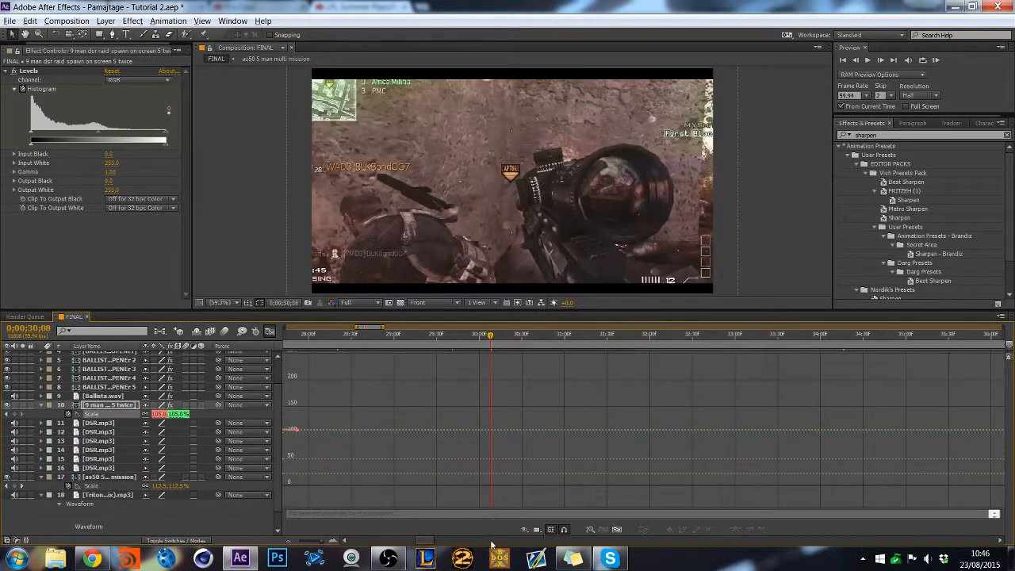
{"action": "scroll", "coordinate": [414, 544], "scroll_direction": "left", "scroll_amount": 10}
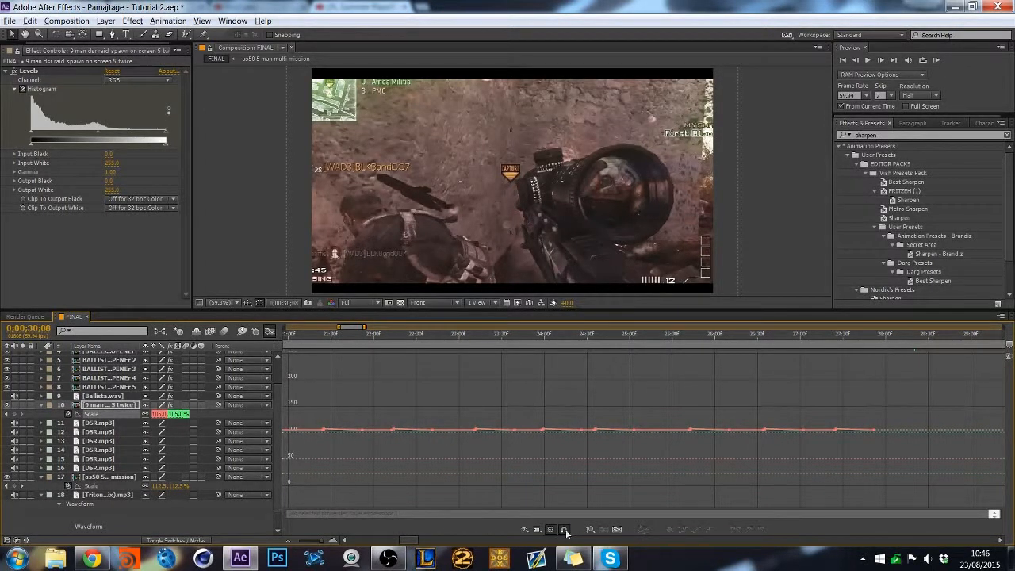
{"action": "left_click", "coordinate": [591, 531]}
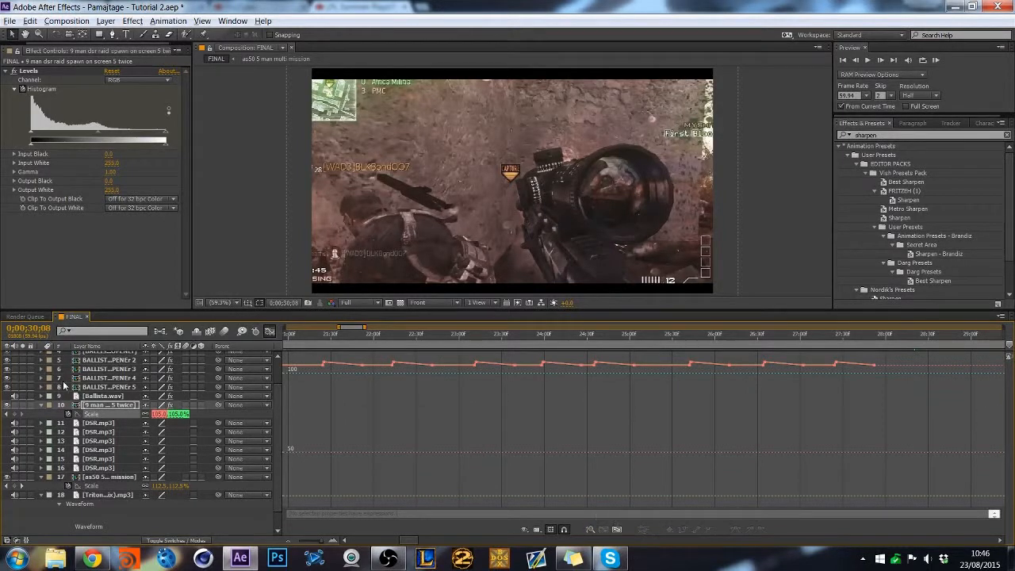
{"action": "left_click", "coordinate": [104, 415]}
{"action": "left_click", "coordinate": [42, 406]}
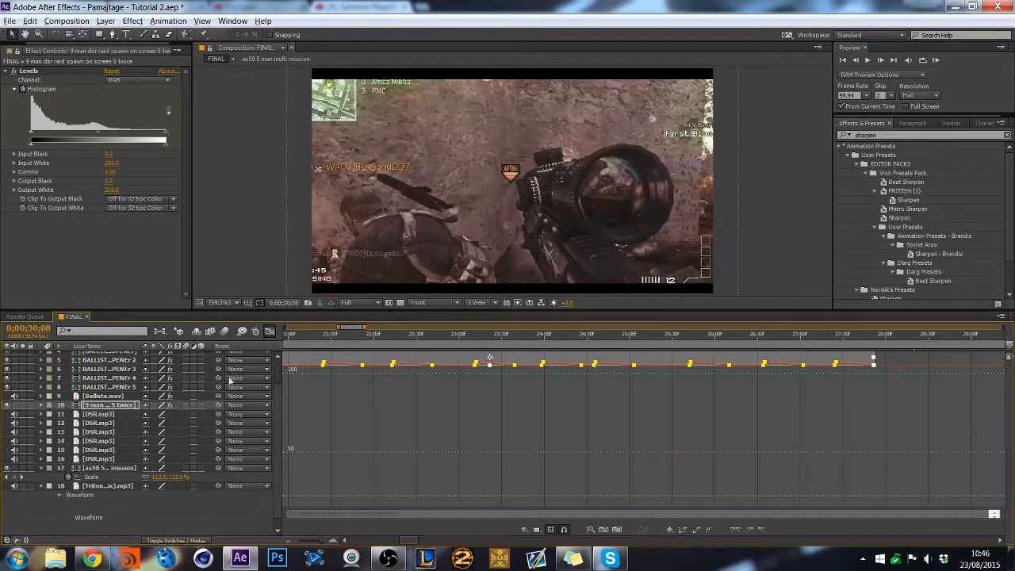
{"action": "left_click", "coordinate": [271, 331]}
Display the as50 layer's Scale curve in the Graph Editor, framed on its gunshot pulses.
{"action": "left_click", "coordinate": [80, 478]}
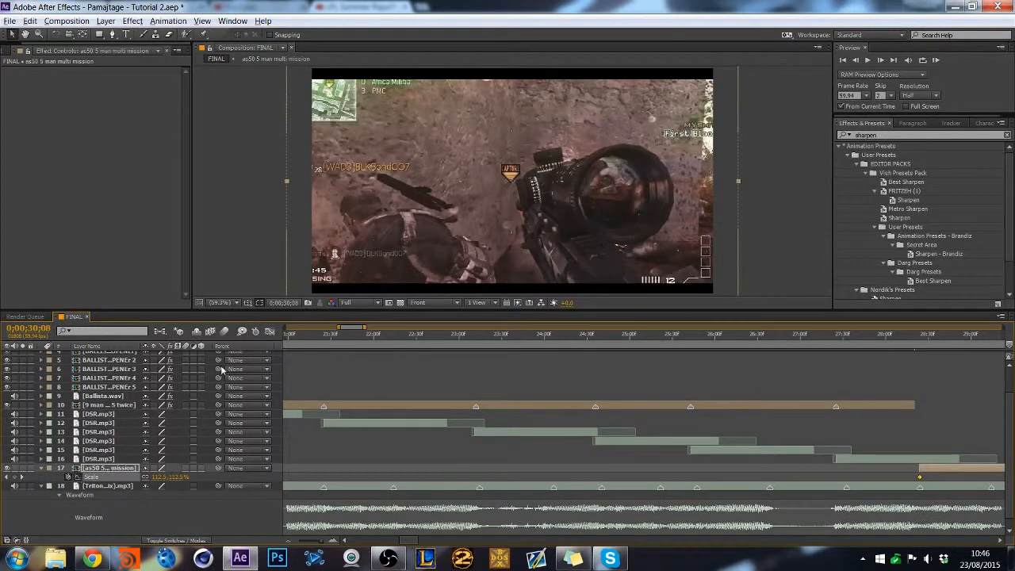
{"action": "left_click", "coordinate": [269, 332]}
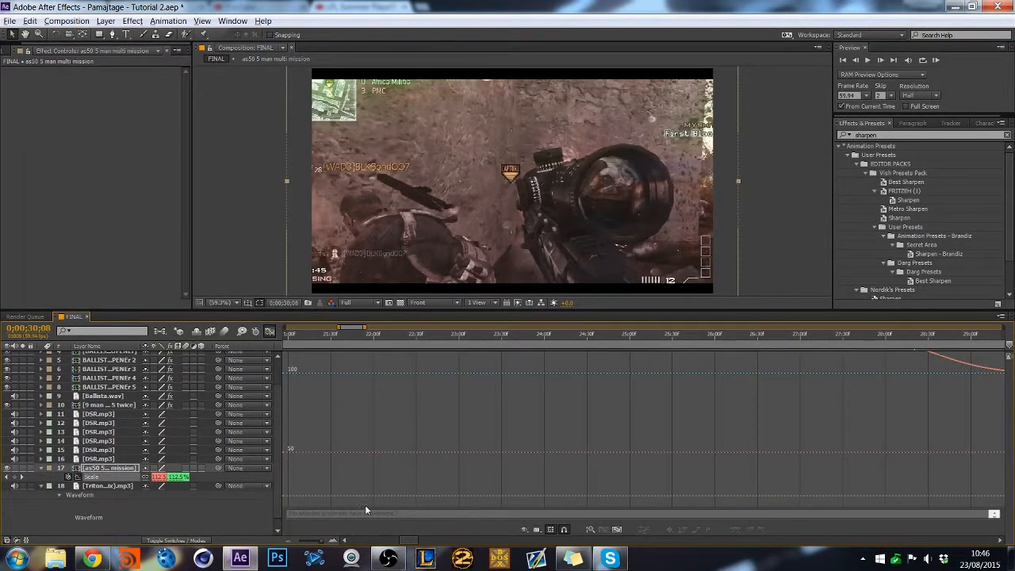
{"action": "left_click", "coordinate": [1001, 540]}
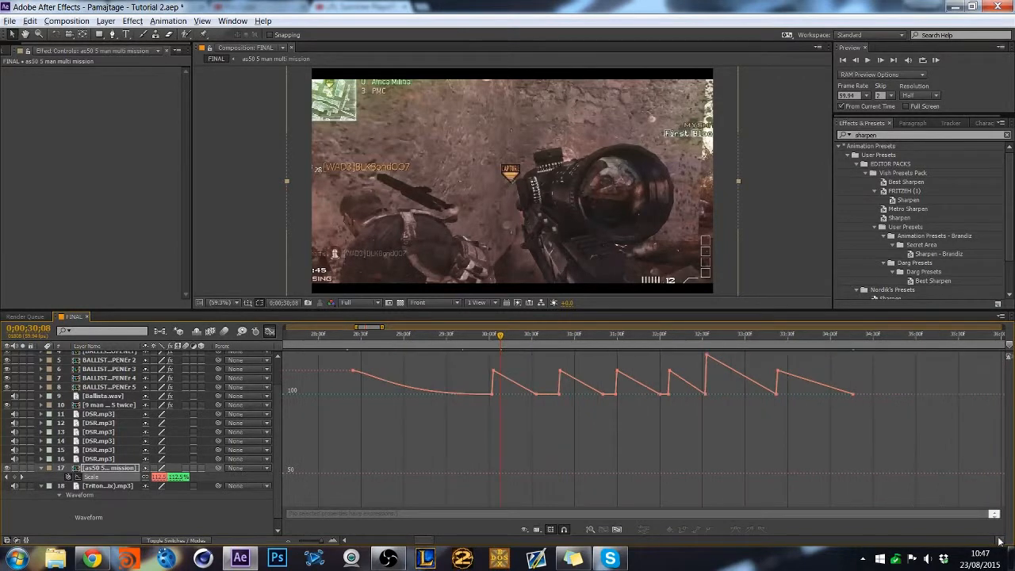
{"action": "left_click", "coordinate": [1001, 540]}
{"action": "scroll", "coordinate": [513, 420], "scroll_direction": "up", "scroll_amount": 1}
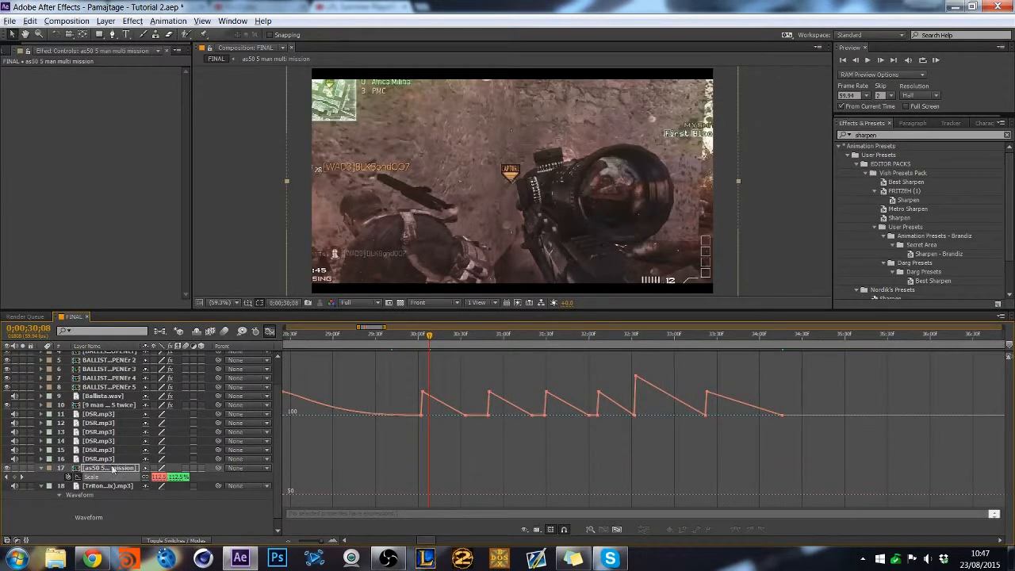
{"action": "left_click", "coordinate": [78, 476]}
{"action": "left_click", "coordinate": [78, 478]}
{"action": "left_click", "coordinate": [77, 478]}
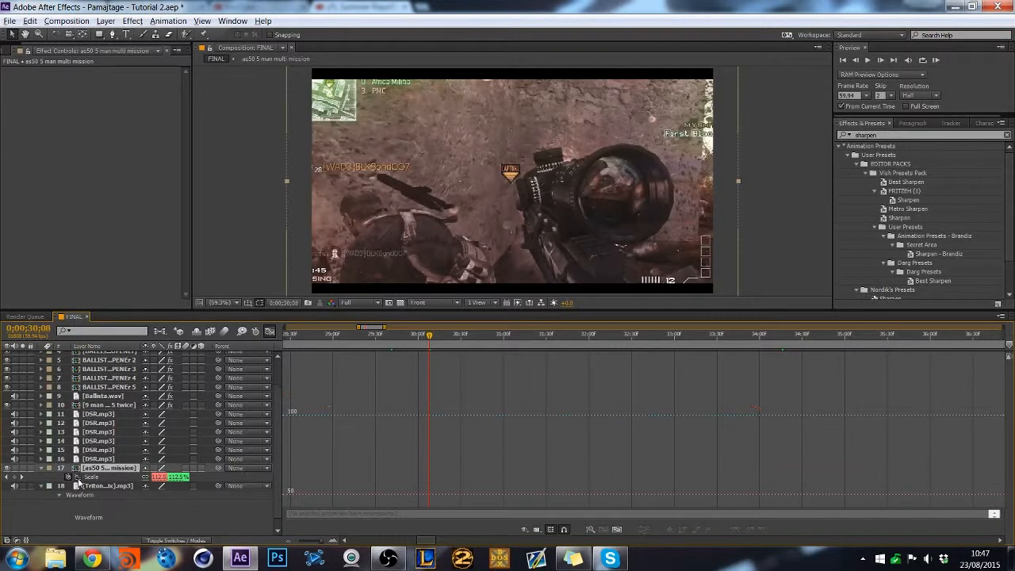
{"action": "left_click", "coordinate": [78, 477]}
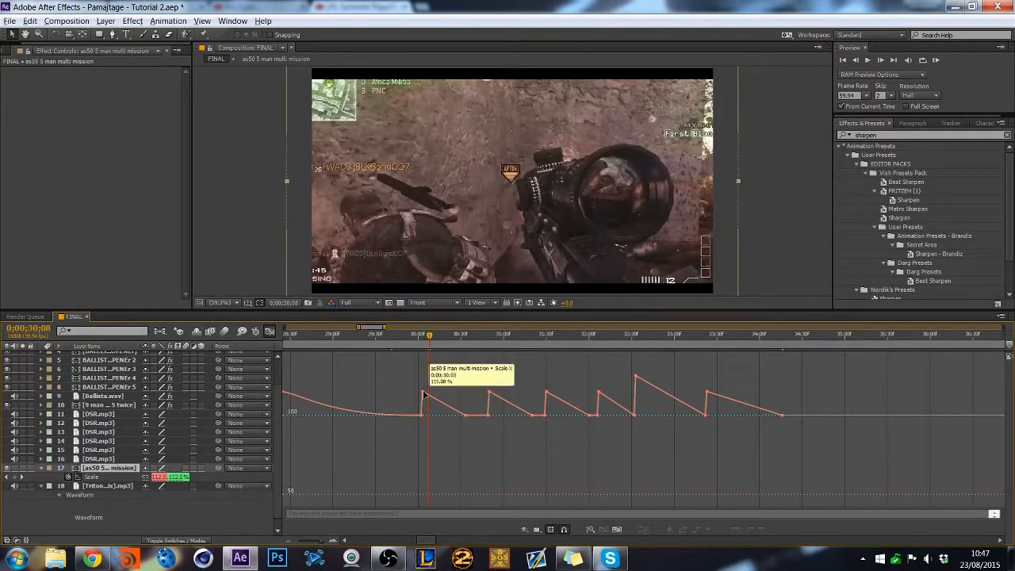
Ease out of the five 115% Scale peak keyframes from the first gunshot to 0;00;33;23 and lengthen their outgoing handles with a slight downward slope.
{"action": "left_click", "coordinate": [423, 392]}
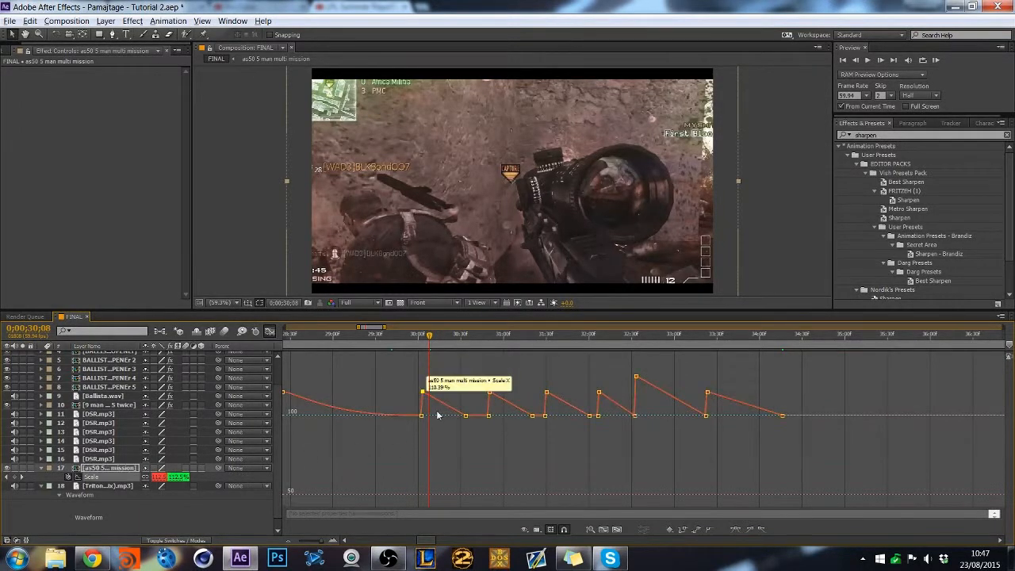
{"action": "left_click", "coordinate": [489, 393], "text": "shift"}
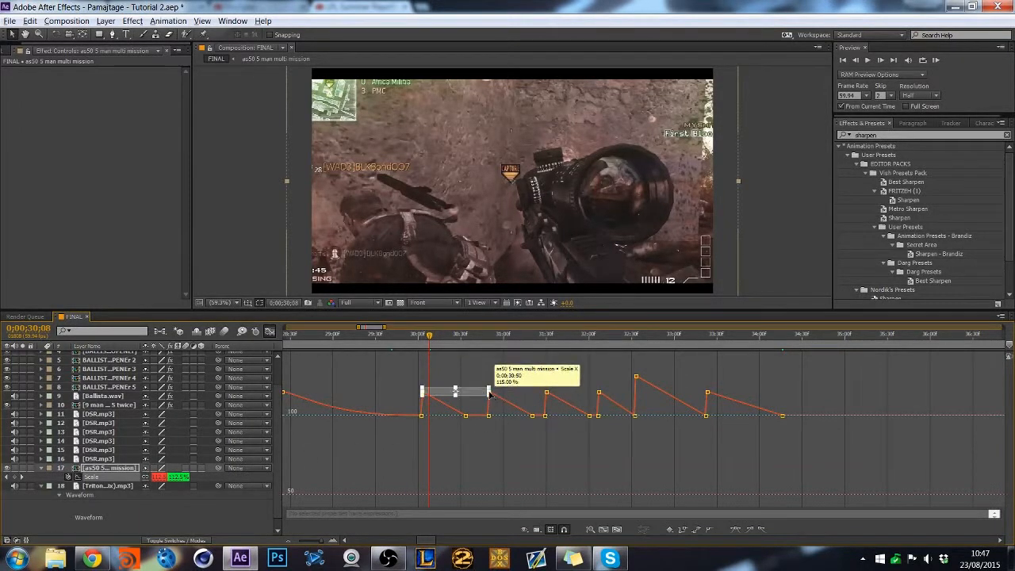
{"action": "left_click", "coordinate": [547, 392], "text": "shift"}
{"action": "left_click", "coordinate": [599, 393], "text": "shift"}
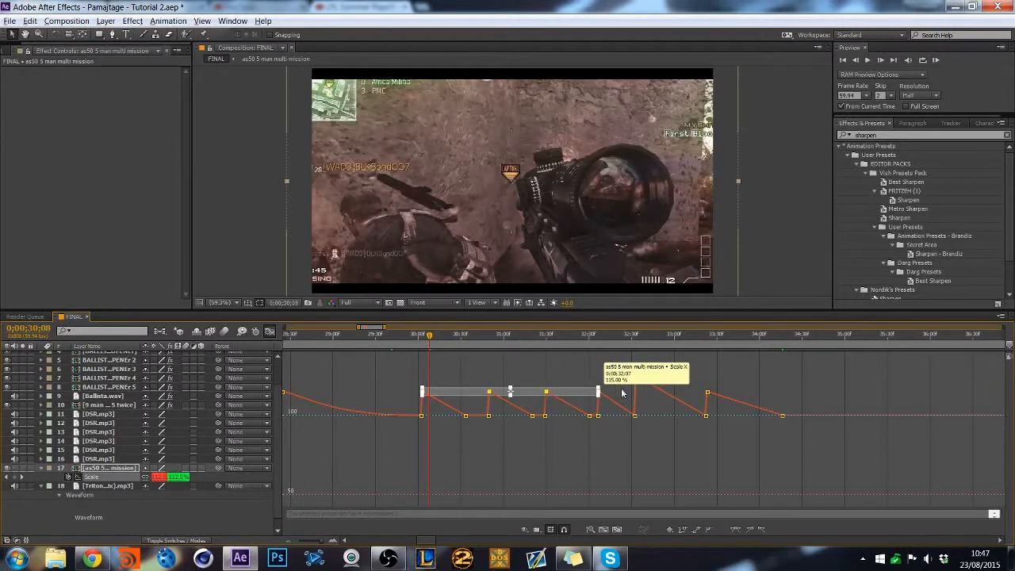
{"action": "left_click", "coordinate": [707, 394], "text": "shift"}
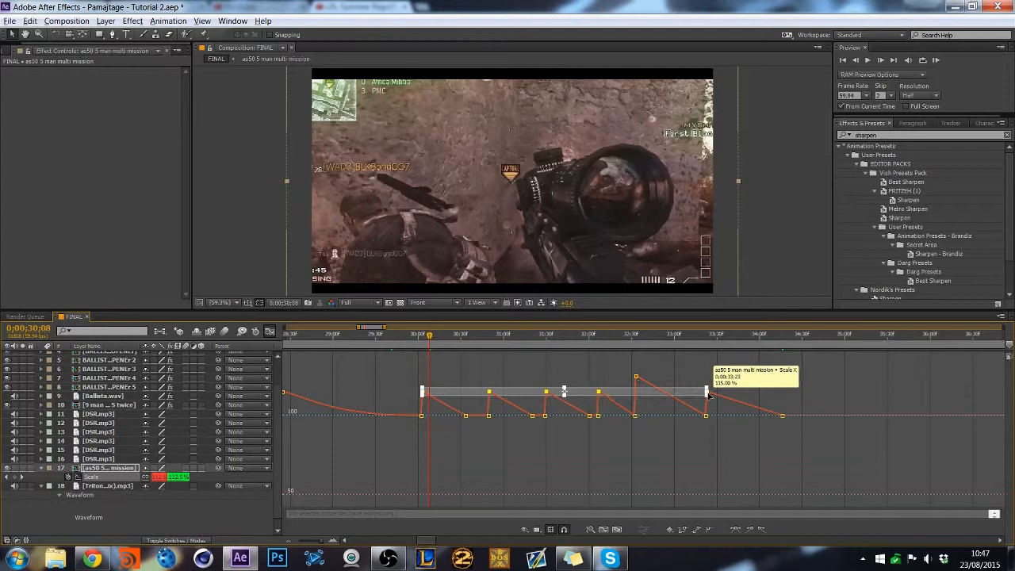
{"action": "left_click", "coordinate": [762, 529]}
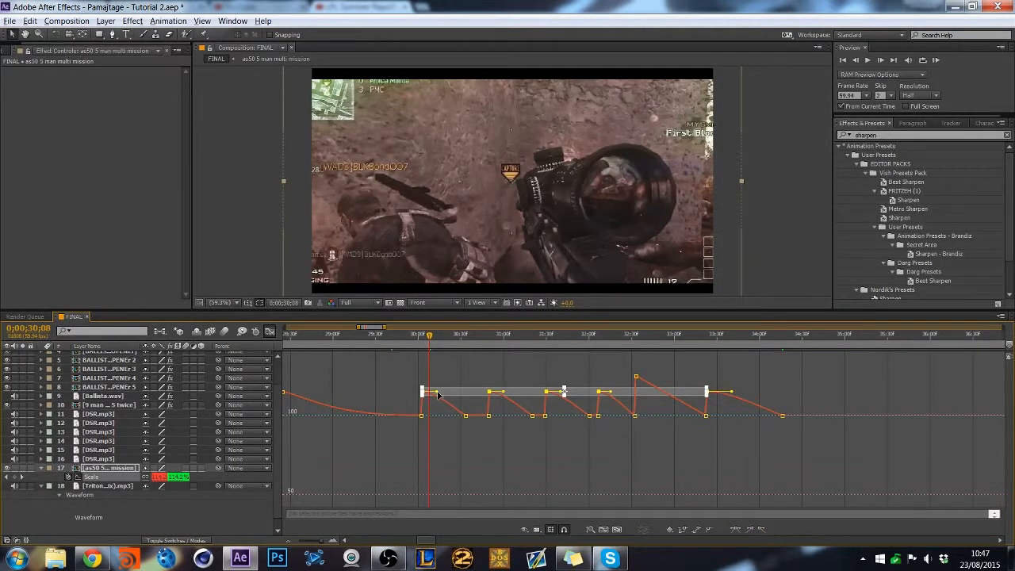
{"action": "left_click_drag", "start_coordinate": [437, 393], "coordinate": [424, 492]}
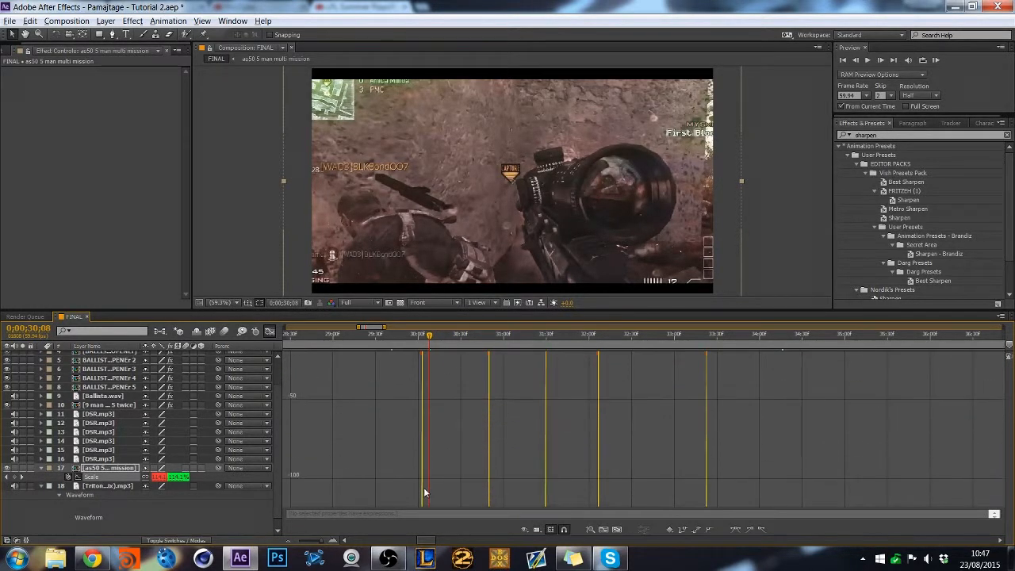
{"action": "scroll", "coordinate": [424, 489], "scroll_direction": "down", "scroll_amount": 3}
{"action": "left_click_drag", "start_coordinate": [422, 430], "coordinate": [433, 391]}
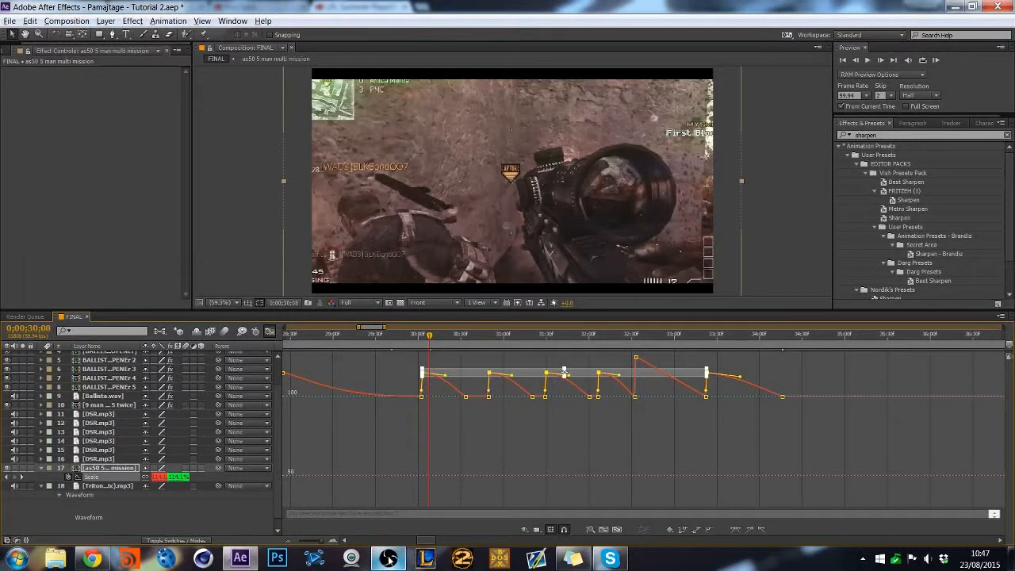
{"action": "left_click", "coordinate": [547, 487]}
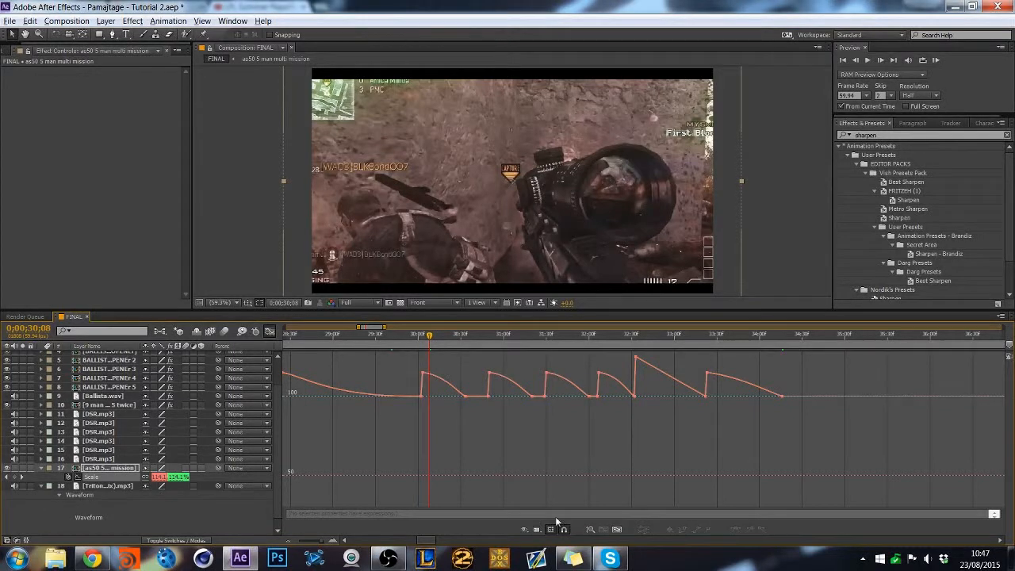
Ease into the 100% Scale keyframes ending the five 115% pulses, extend their incoming handles slightly upward, and check the frame at 0;00;30;27.
{"action": "left_click", "coordinate": [466, 396]}
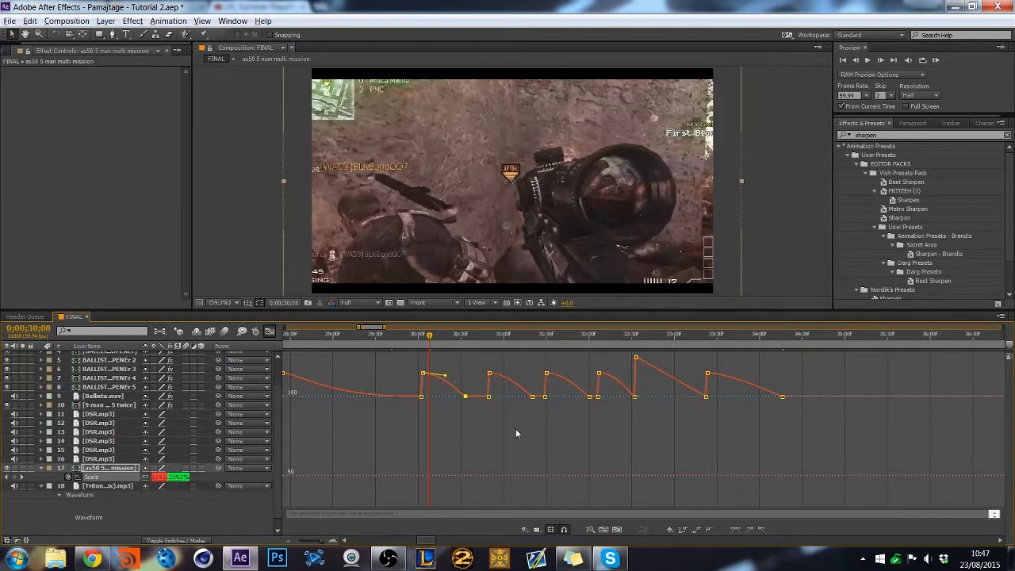
{"action": "left_click", "coordinate": [532, 397], "text": "shift"}
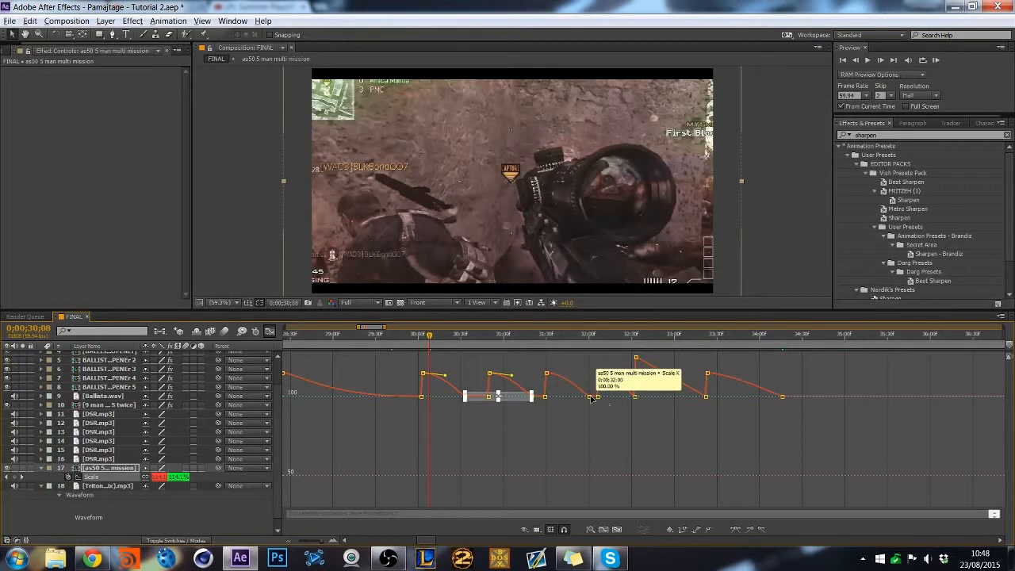
{"action": "left_click", "coordinate": [590, 397], "text": "shift"}
{"action": "left_click", "coordinate": [634, 397], "text": "shift"}
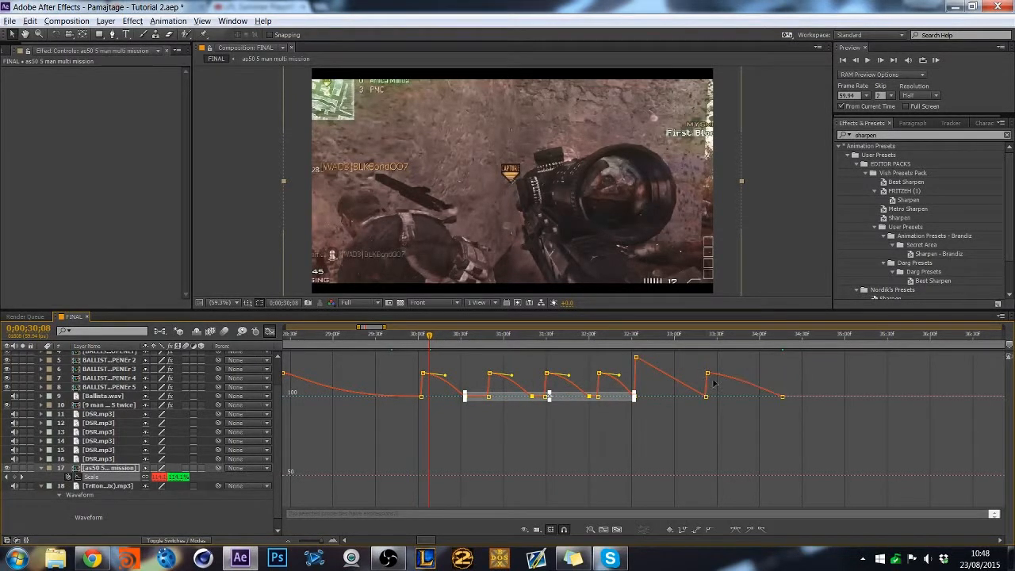
{"action": "left_click", "coordinate": [782, 396], "text": "shift"}
{"action": "left_click", "coordinate": [747, 529]}
{"action": "left_click_drag", "start_coordinate": [753, 401], "coordinate": [744, 393]}
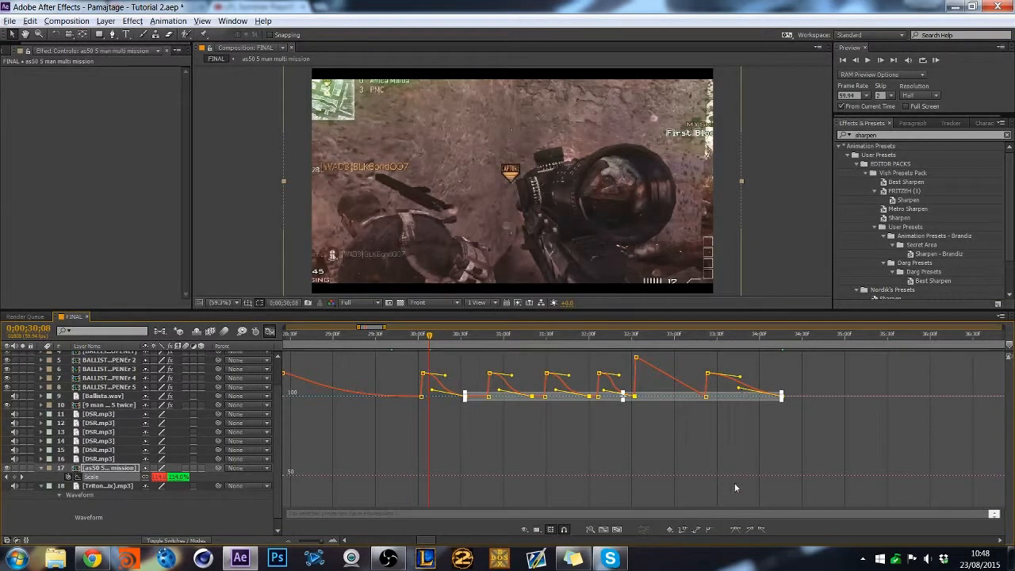
{"action": "left_click", "coordinate": [457, 384]}
{"action": "left_click_drag", "start_coordinate": [427, 339], "coordinate": [457, 337]}
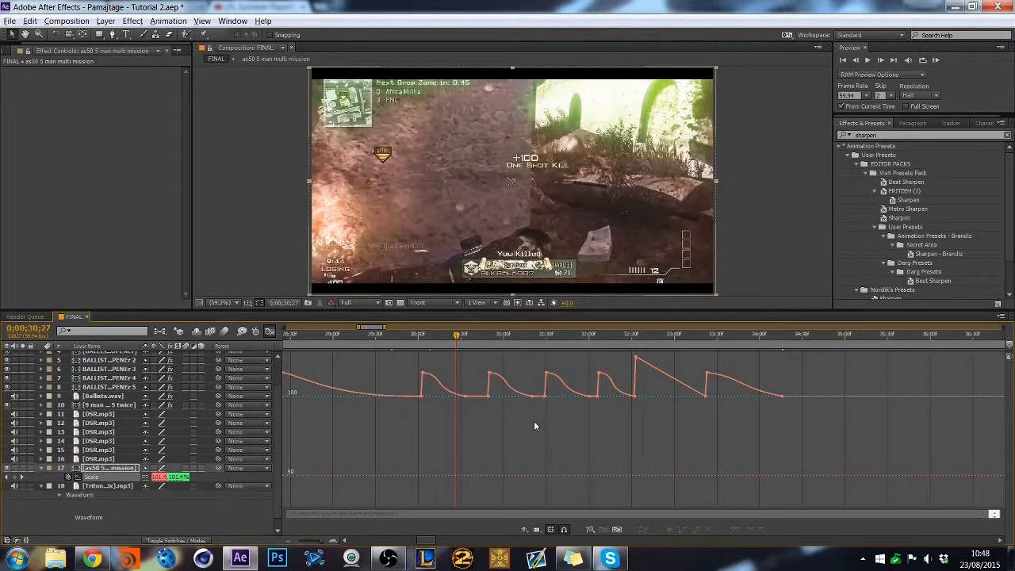
Ease the tallest Scale pulse from its peak to the 100% keyframe at 0;00;33;22, and lengthen the peak's outgoing handle with a slight downward slope.
{"action": "left_click", "coordinate": [636, 358]}
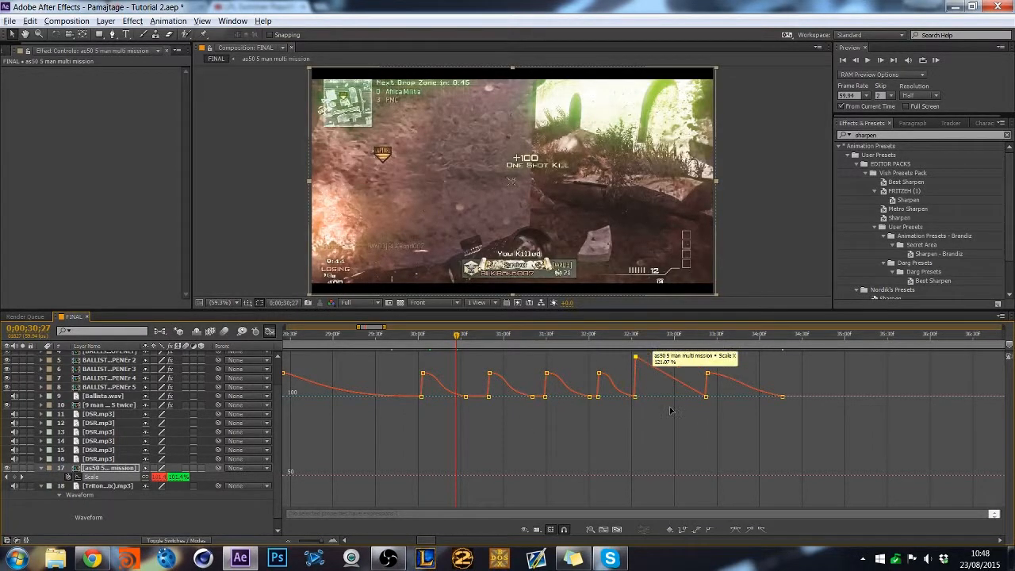
{"action": "left_click", "coordinate": [706, 396], "text": "shift"}
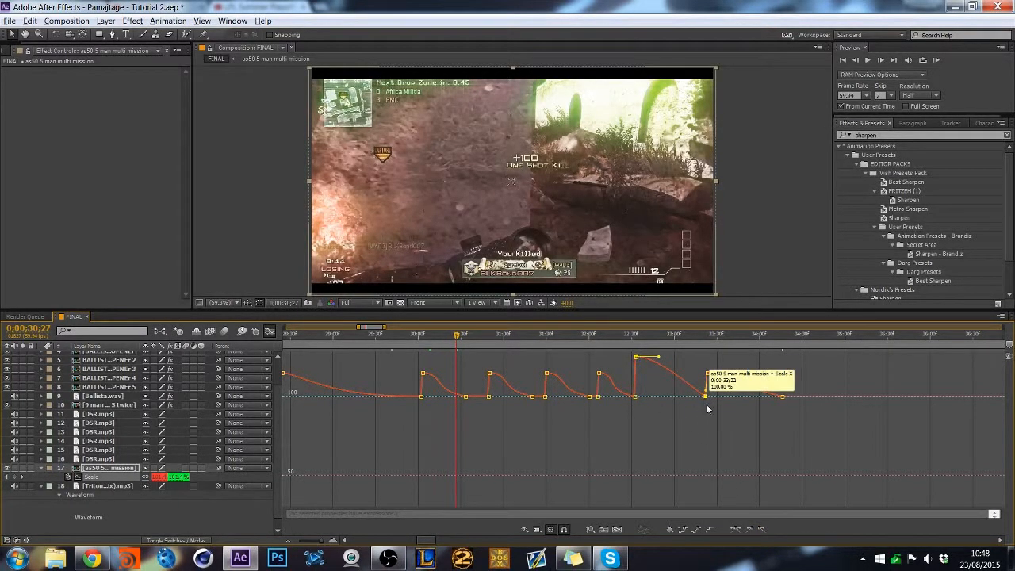
{"action": "left_click", "coordinate": [747, 530]}
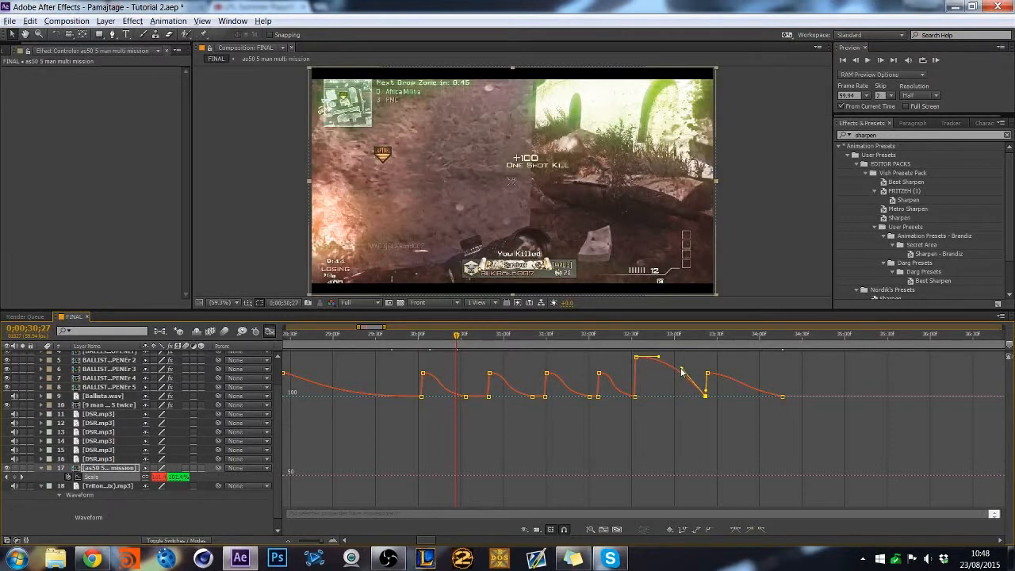
{"action": "left_click_drag", "start_coordinate": [684, 370], "coordinate": [668, 389]}
{"action": "left_click_drag", "start_coordinate": [659, 359], "coordinate": [670, 363]}
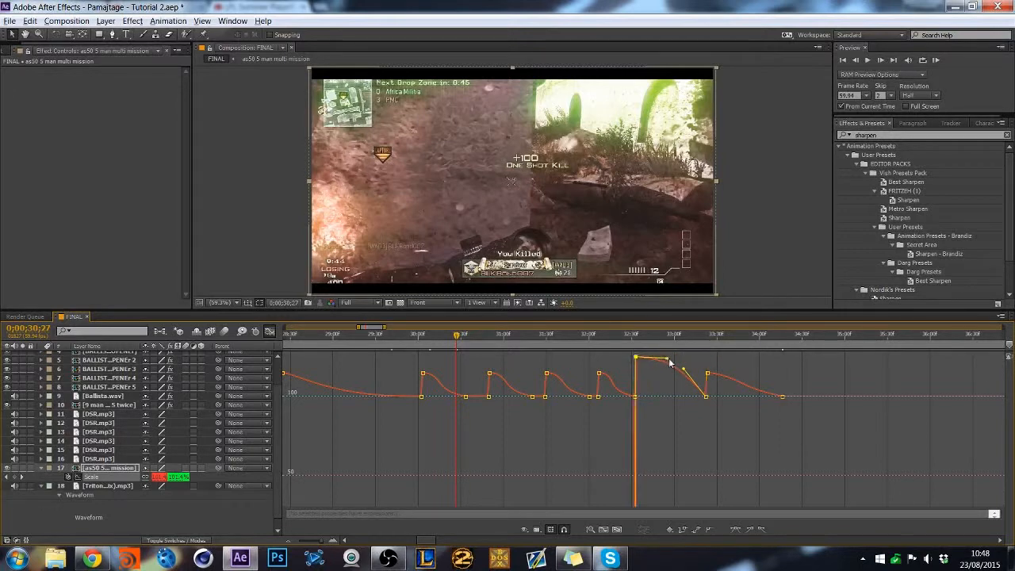
{"action": "left_click_drag", "start_coordinate": [641, 508], "coordinate": [636, 449]}
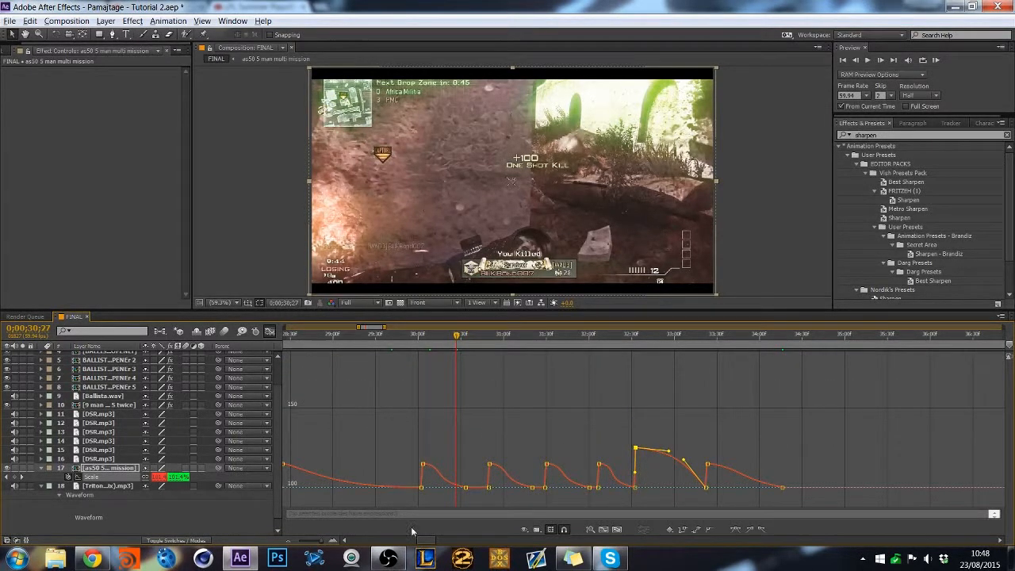
Close the black gap after the 9 man clip by extending the as50 layer's start and moving its first Scale keyframe to 0;00;28;20.
{"action": "left_click", "coordinate": [289, 541]}
{"action": "left_click", "coordinate": [368, 336]}
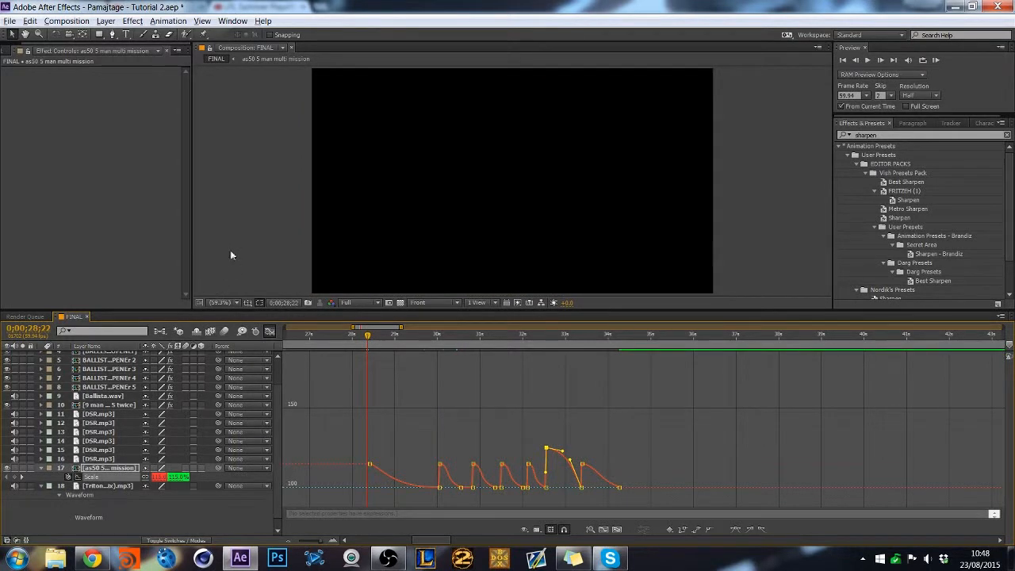
{"action": "left_click", "coordinate": [269, 330]}
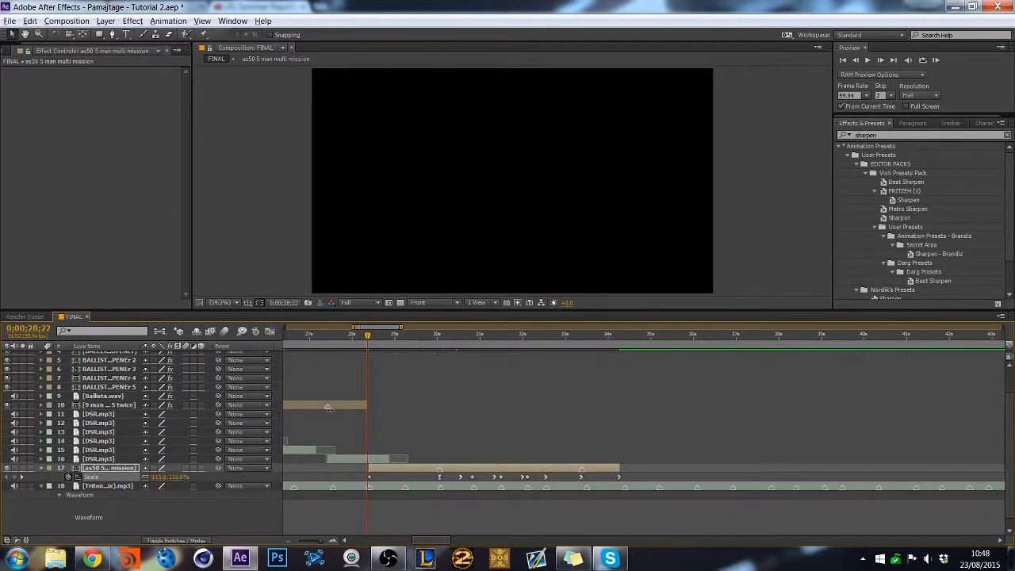
{"action": "scroll", "coordinate": [343, 426], "scroll_direction": "up", "scroll_amount": 1}
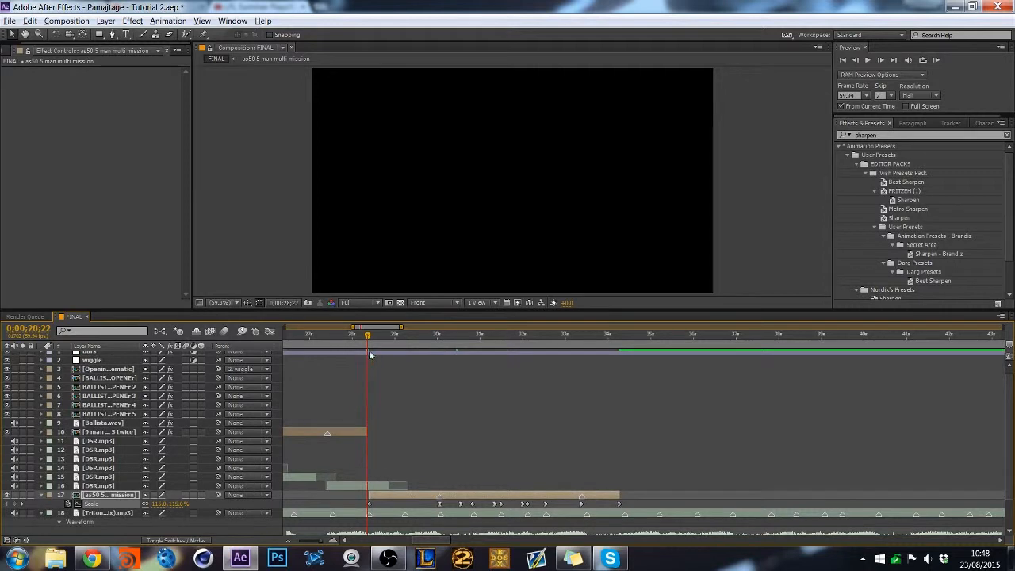
{"action": "left_click_drag", "start_coordinate": [368, 335], "coordinate": [366, 335]}
{"action": "left_click_drag", "start_coordinate": [370, 494], "coordinate": [367, 504]}
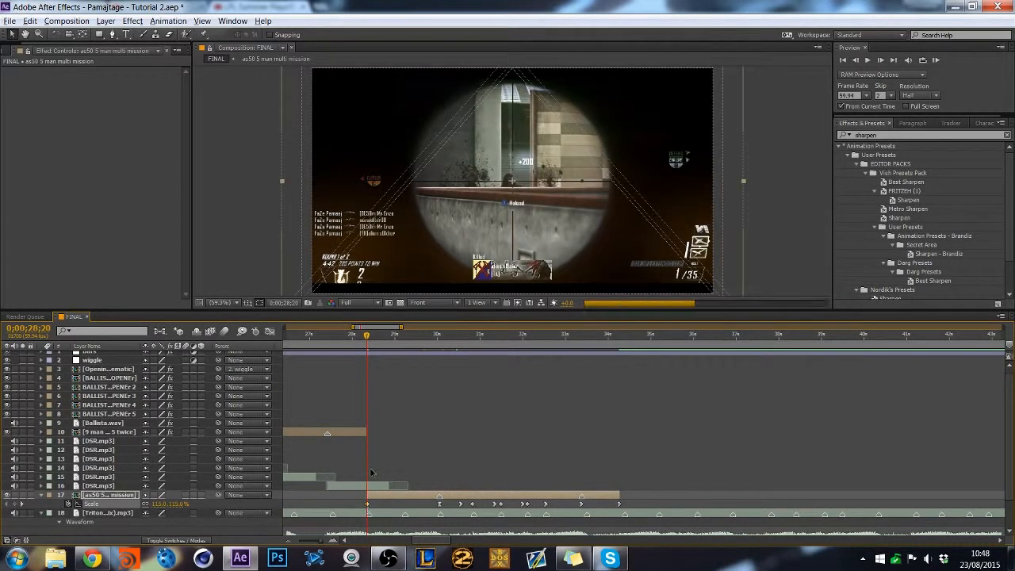
Preview the transition and gunshot zoom pulses from 0;00;27;48, and check the frame at 0;00;30;24.
{"action": "left_click_drag", "start_coordinate": [354, 336], "coordinate": [328, 341]}
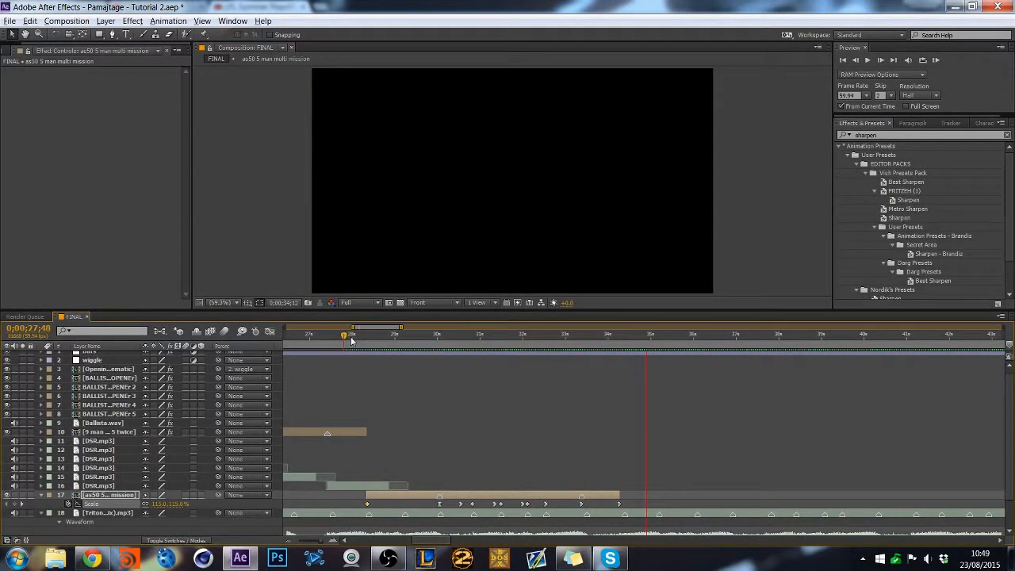
{"action": "key", "text": "space"}
{"action": "left_click", "coordinate": [455, 344]}
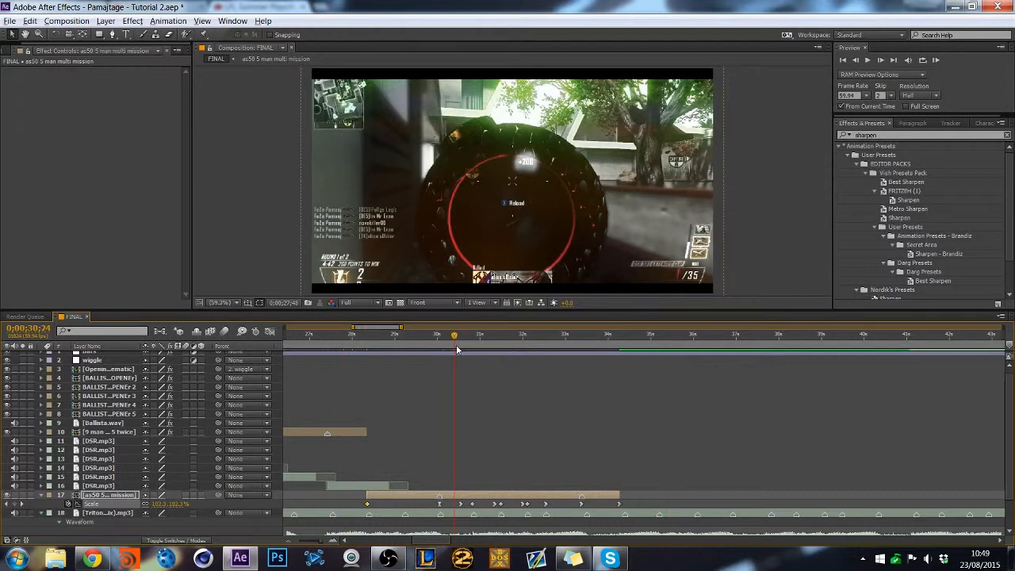
Display the as50 layer's Scale curve in the Graph Editor and select the 115% peak keyframes of the first two gunshots.
{"action": "left_click", "coordinate": [342, 542]}
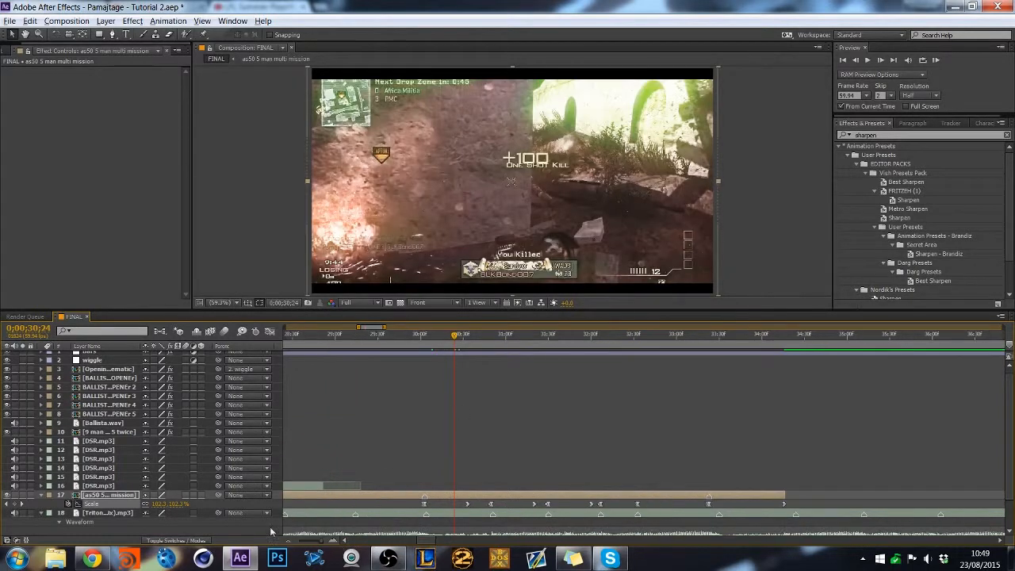
{"action": "left_click", "coordinate": [270, 331]}
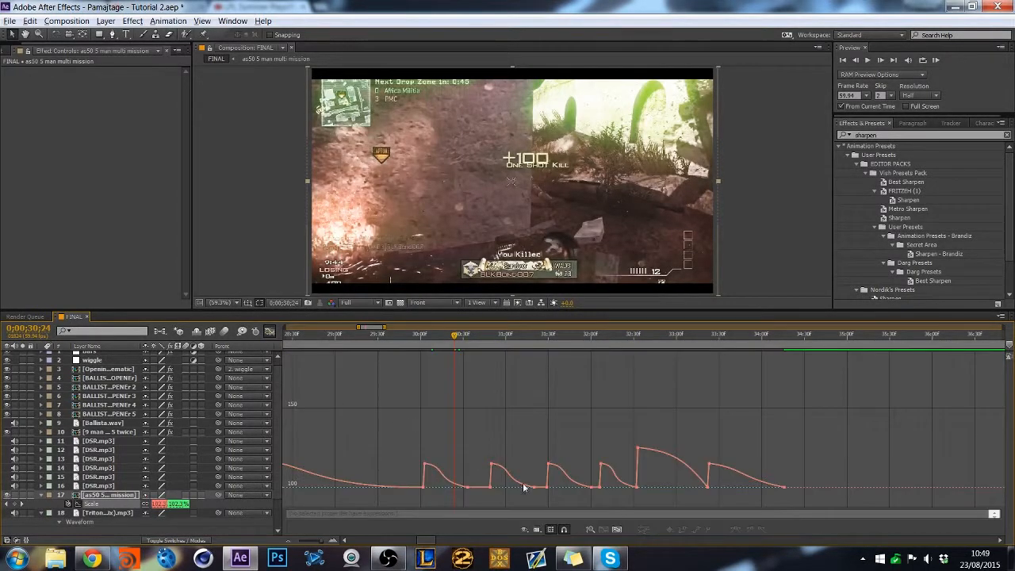
{"action": "left_click", "coordinate": [493, 465]}
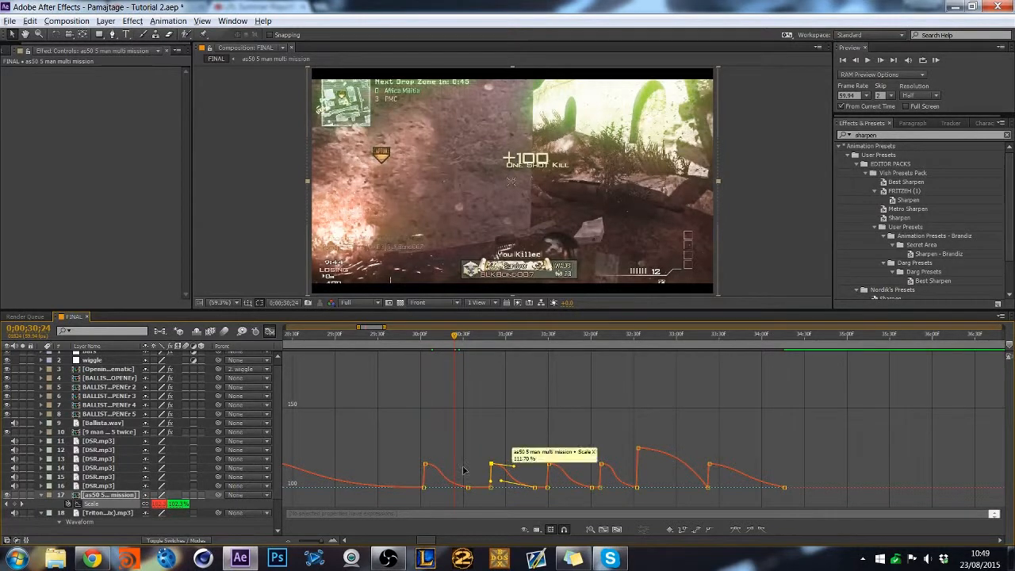
{"action": "left_click", "coordinate": [425, 464]}
{"action": "key", "text": "Delete"}
{"action": "key", "text": "ctrl+z"}
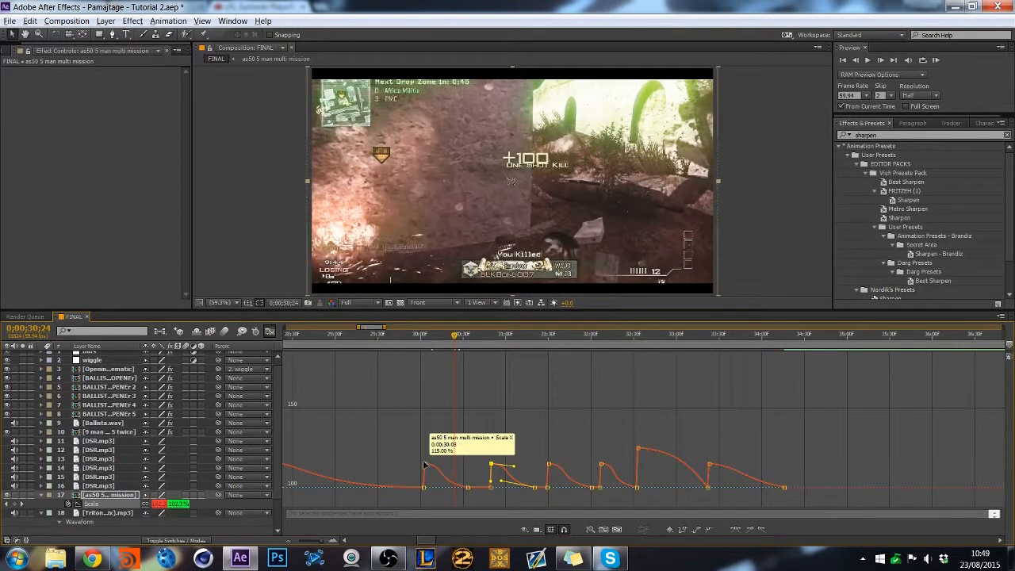
{"action": "left_click", "coordinate": [425, 464], "text": "shift"}
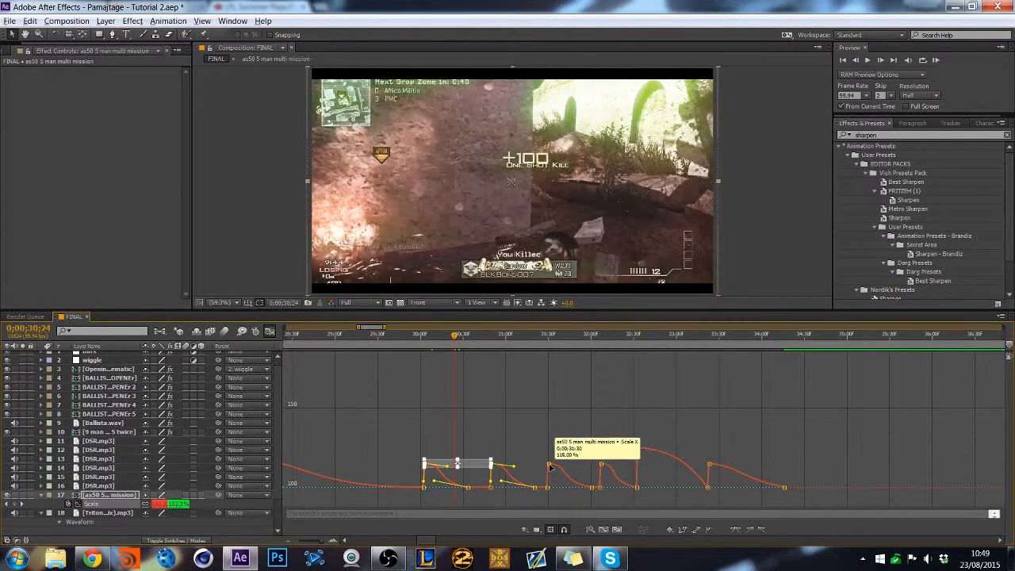
Steepen the outgoing falloff of the five 115% Scale peaks in the graph and preview from 0;00;28;33.
{"action": "left_click", "coordinate": [549, 465], "text": "shift"}
{"action": "left_click", "coordinate": [600, 465], "text": "shift"}
{"action": "left_click", "coordinate": [709, 464], "text": "shift"}
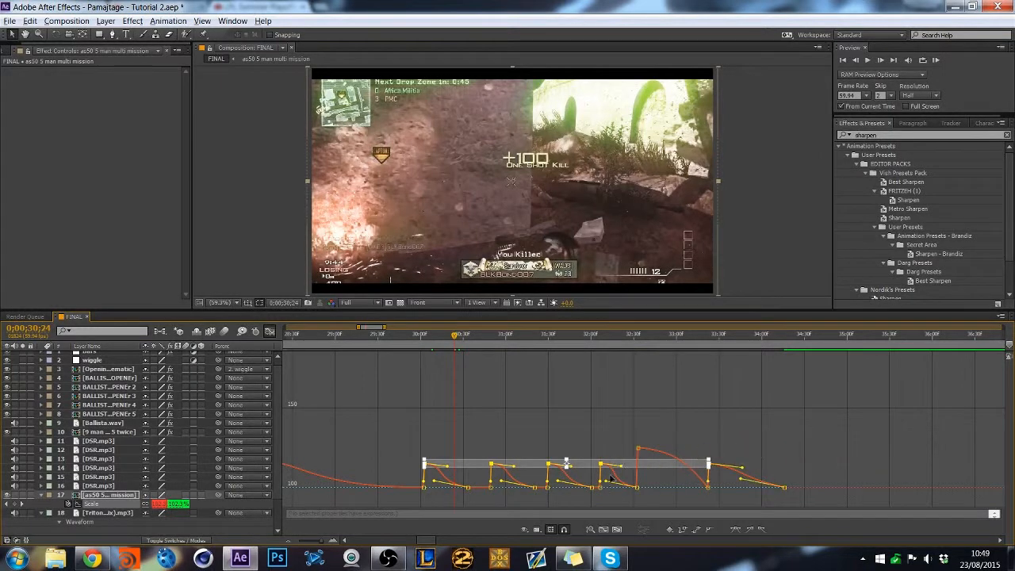
{"action": "left_click_drag", "start_coordinate": [743, 470], "coordinate": [730, 483]}
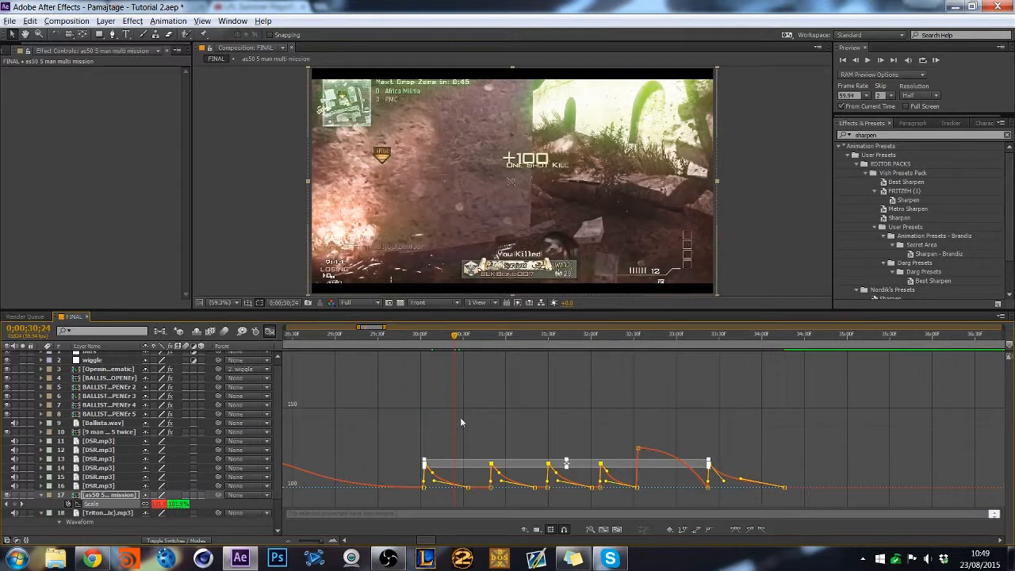
{"action": "left_click", "coordinate": [298, 340]}
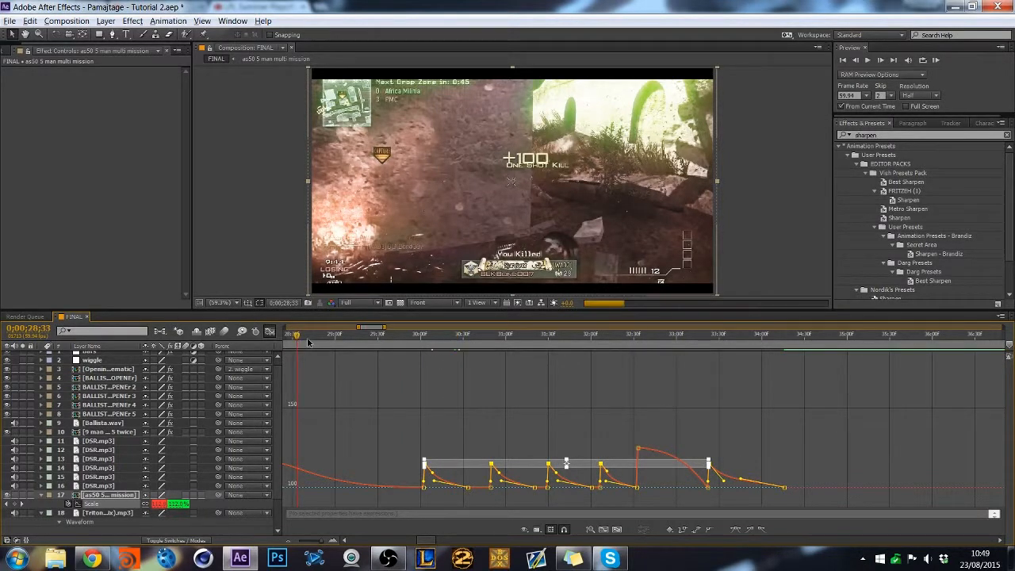
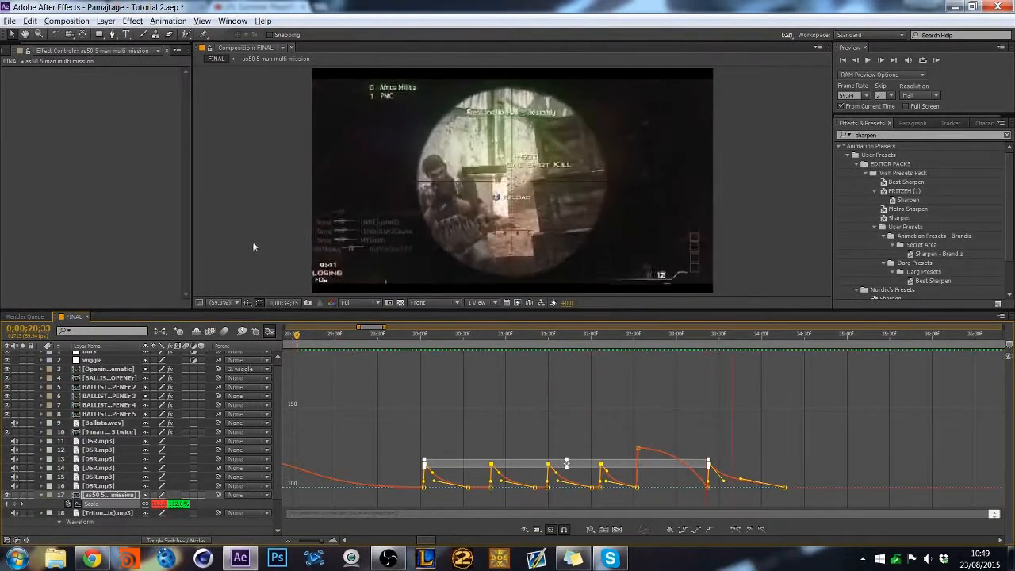
{"action": "key", "text": "space"}
Set the Scale peak keyframe at 0;00;30;03 to 110%.
{"action": "left_click", "coordinate": [426, 337]}
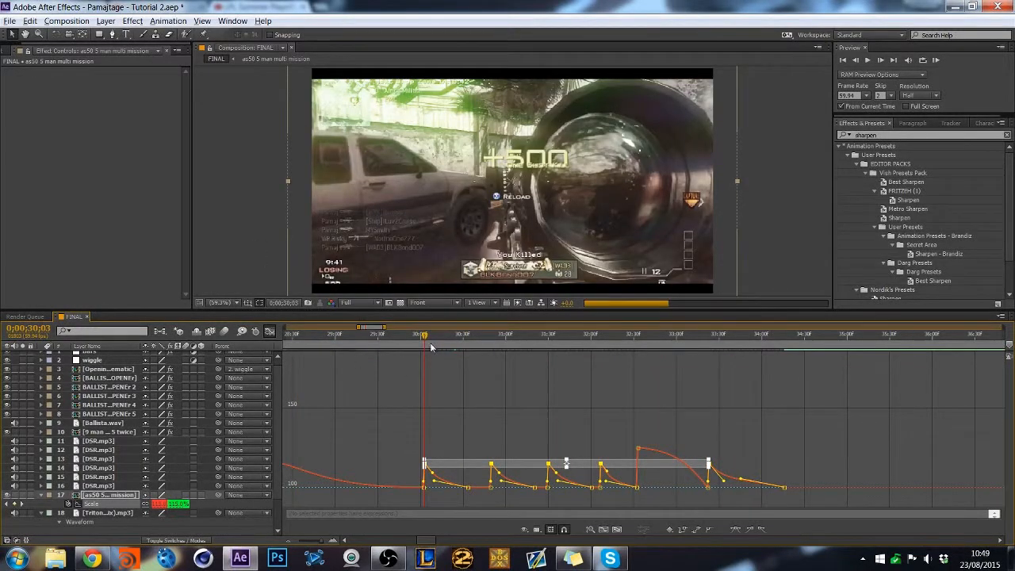
{"action": "left_click", "coordinate": [240, 508]}
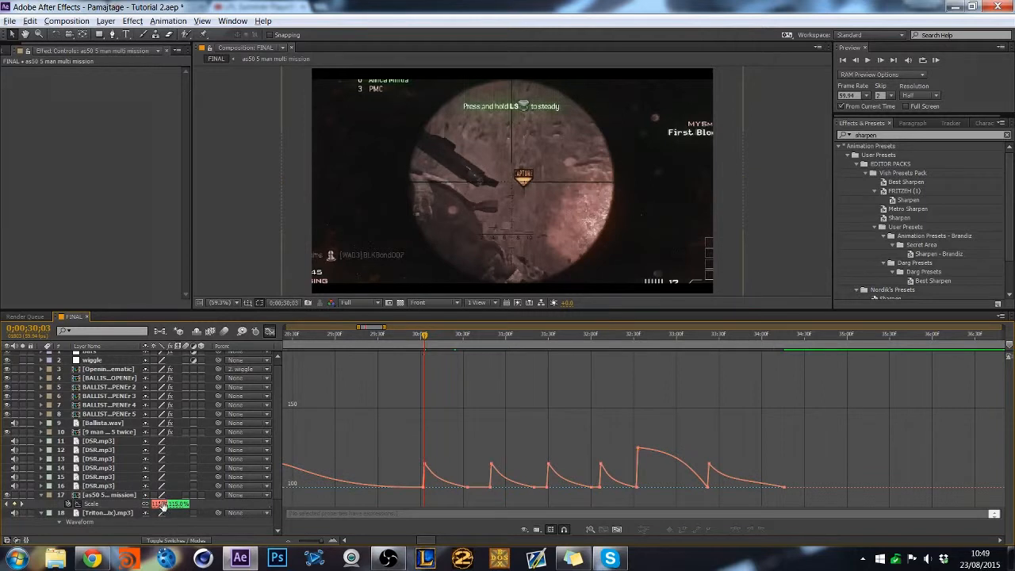
{"action": "type", "text": "110"}
{"action": "key", "text": "Return"}
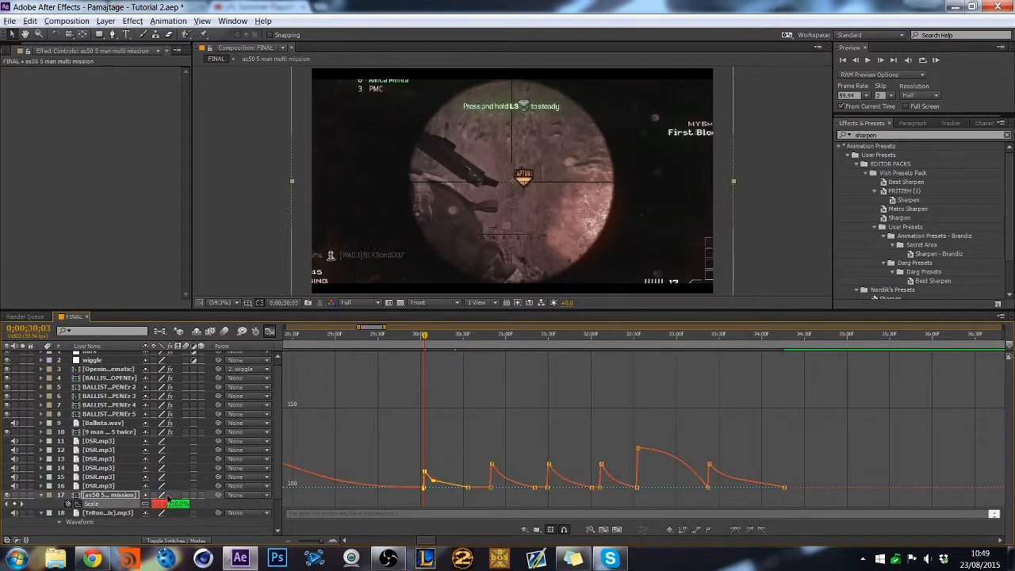
Set the second Scale peak keyframe, at 0;00;30;50, to 110%.
{"action": "left_click", "coordinate": [485, 339]}
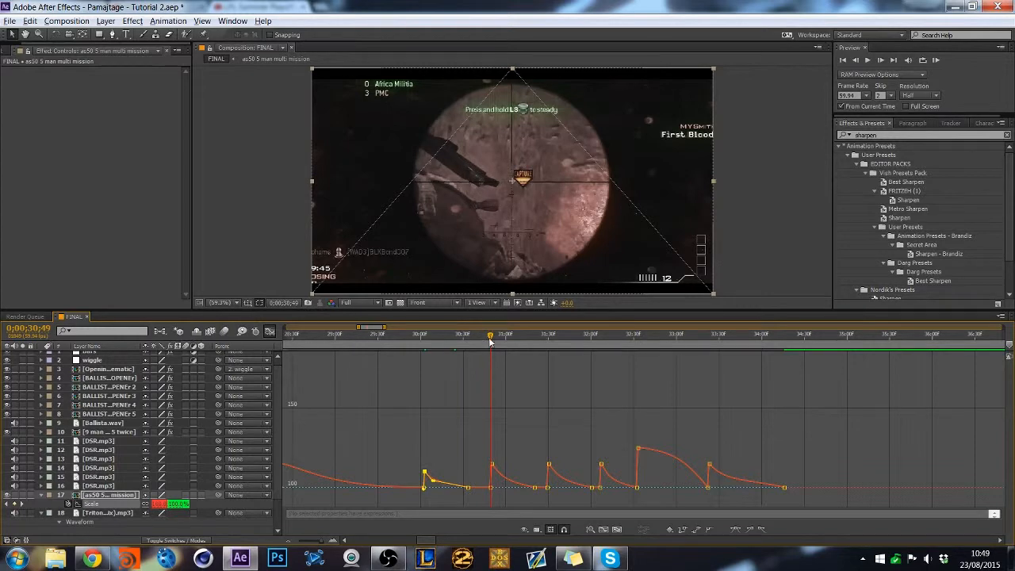
{"action": "key", "text": "Page_Down"}
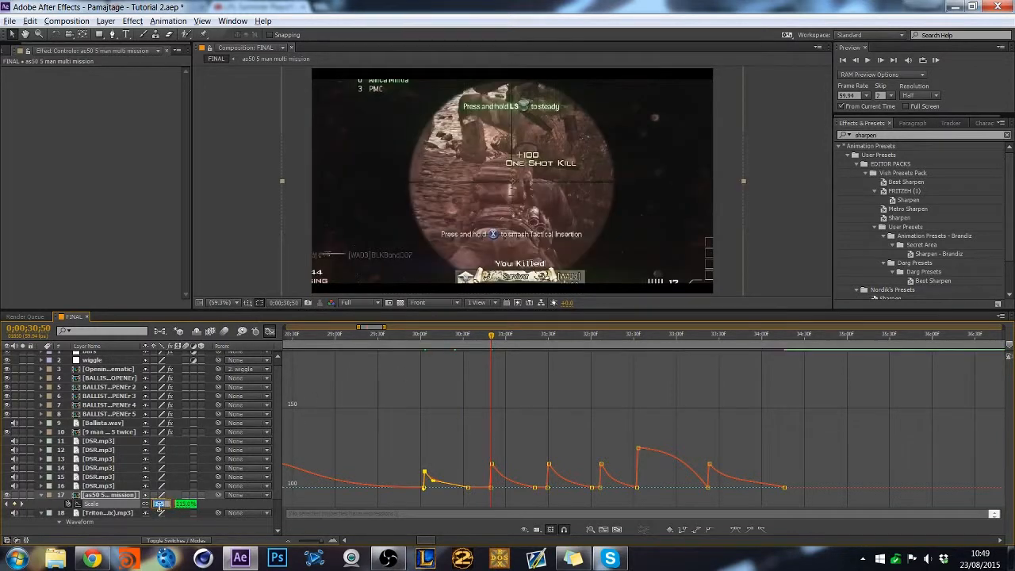
{"action": "key", "text": "Return"}
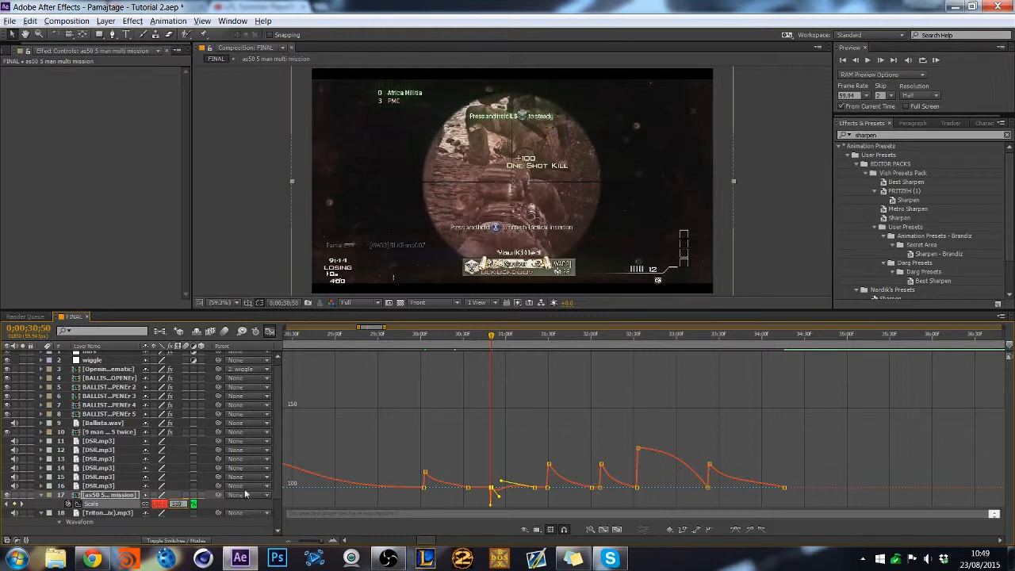
{"action": "left_click_drag", "start_coordinate": [492, 487], "coordinate": [492, 474]}
Set the Scale peak keyframes at 0;00;31;30 and 0;00;32;07 to 110%.
{"action": "left_click", "coordinate": [554, 339]}
{"action": "left_click", "coordinate": [178, 505]}
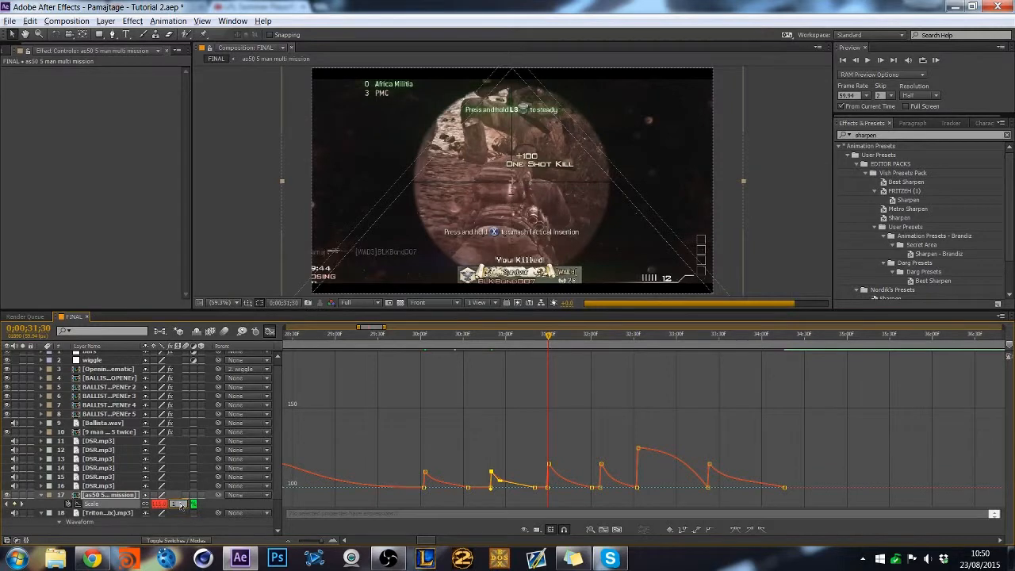
{"action": "key", "text": "Return"}
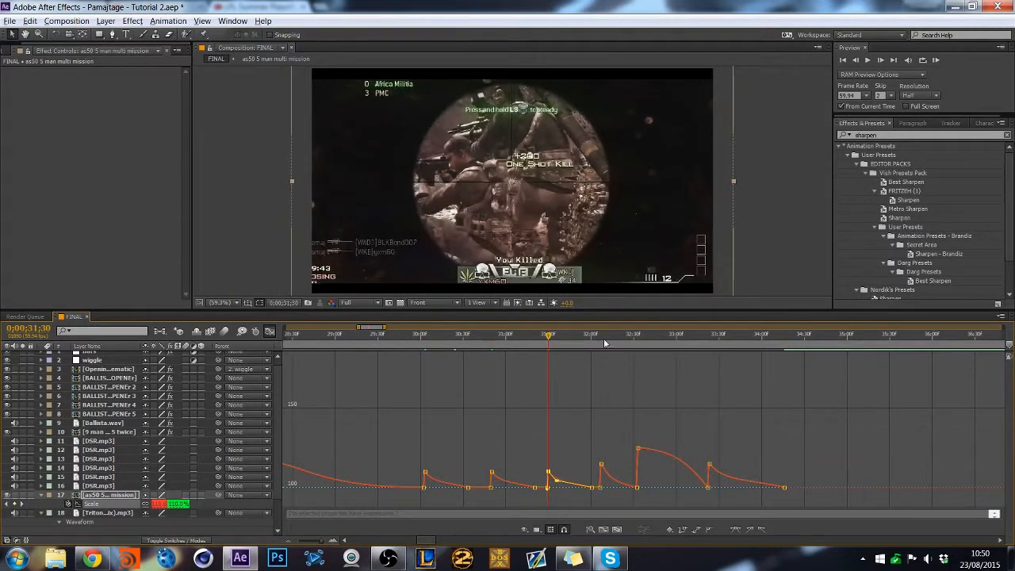
{"action": "left_click", "coordinate": [602, 338]}
{"action": "left_click", "coordinate": [181, 504]}
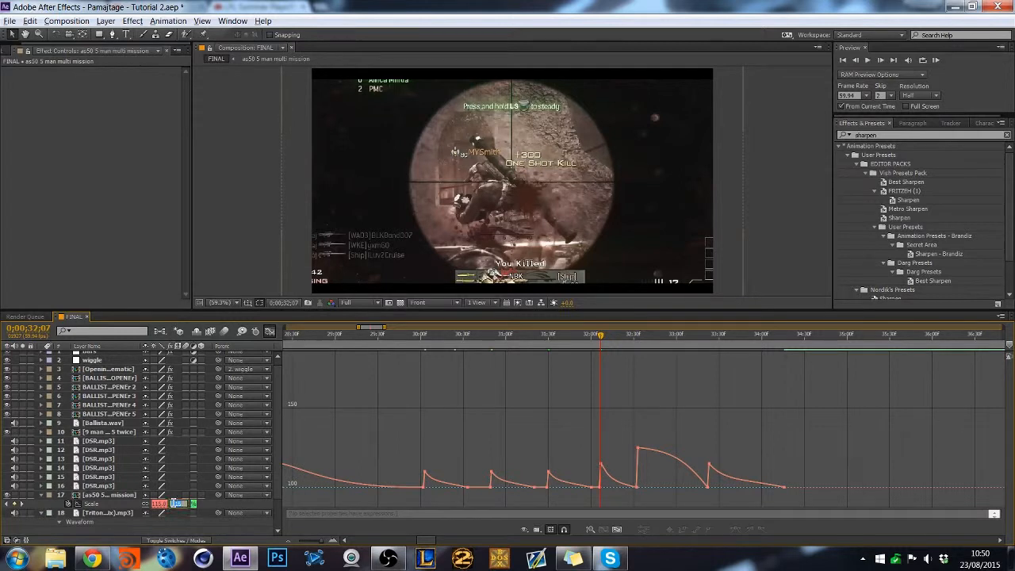
{"action": "key", "text": "Return"}
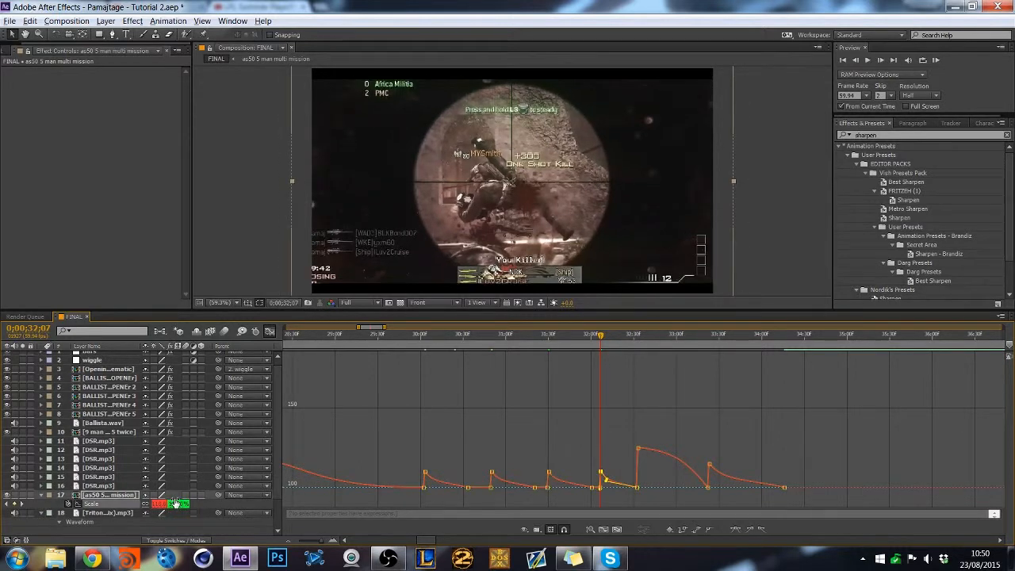
Set the last Scale peak keyframe, at 0;00;33;23, to 110%.
{"action": "left_click", "coordinate": [715, 344]}
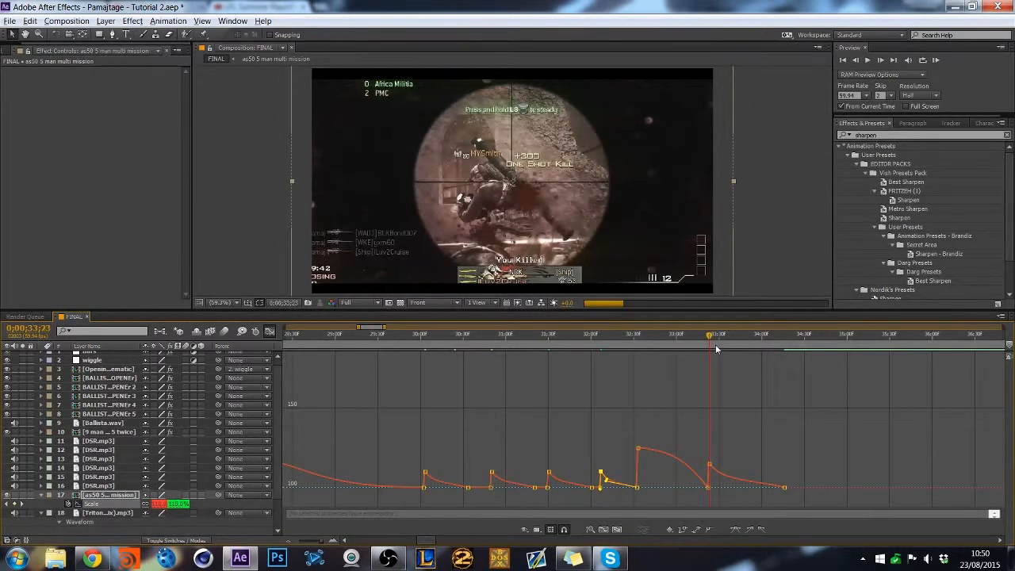
{"action": "left_click", "coordinate": [178, 501]}
{"action": "type", "text": "110"}
{"action": "key", "text": "Return"}
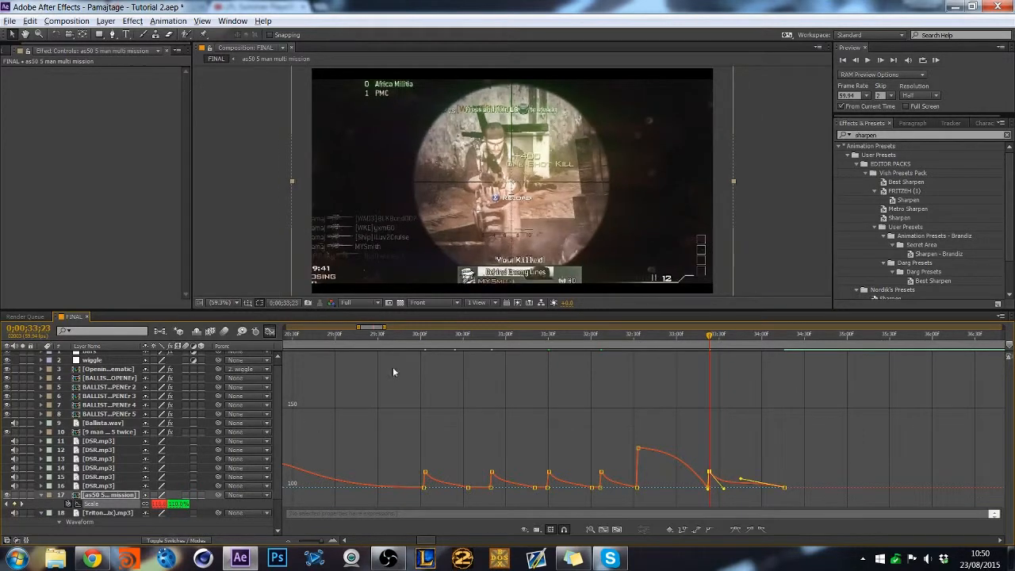
Select all five 110% Scale peaks together and reshape their outgoing easing handles.
{"action": "left_click", "coordinate": [424, 474]}
{"action": "left_click", "coordinate": [491, 474], "text": "shift"}
{"action": "left_click", "coordinate": [549, 474], "text": "shift"}
{"action": "left_click", "coordinate": [600, 474], "text": "shift"}
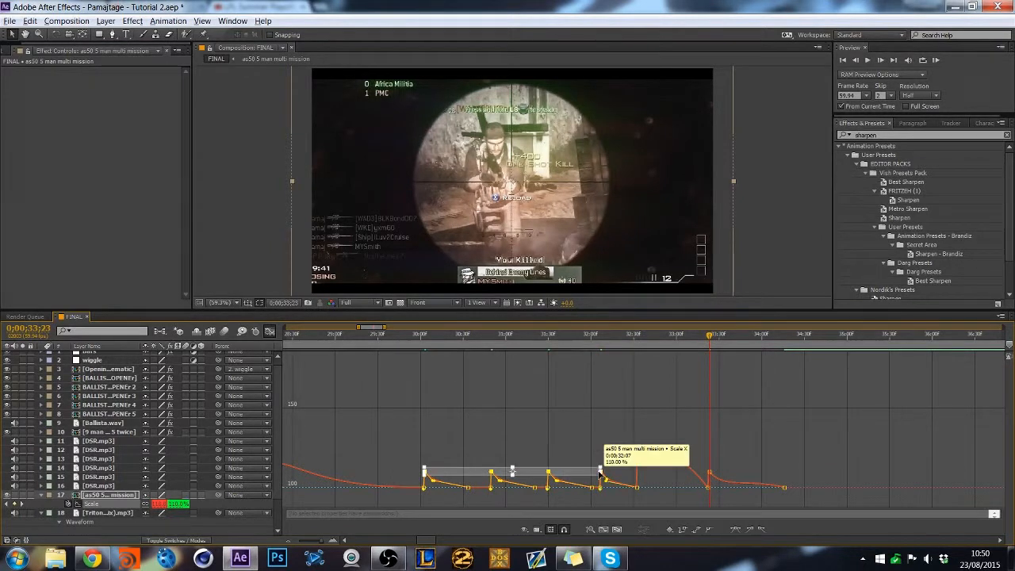
{"action": "left_click", "coordinate": [709, 474], "text": "shift"}
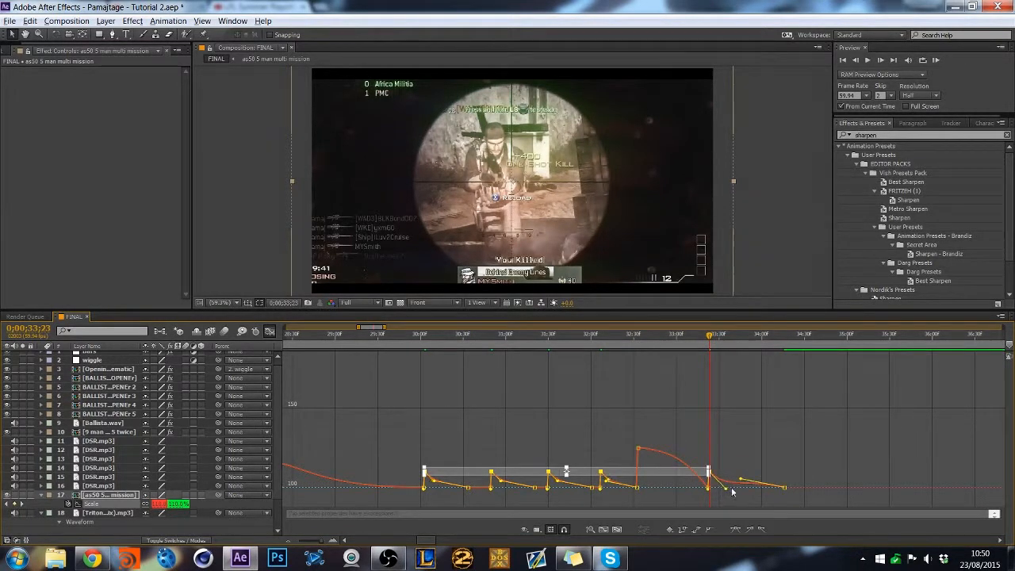
Select the 100% keyframes that end the five short Scale decays and flatten their incoming handles for a smooth landing.
{"action": "left_click", "coordinate": [784, 488]}
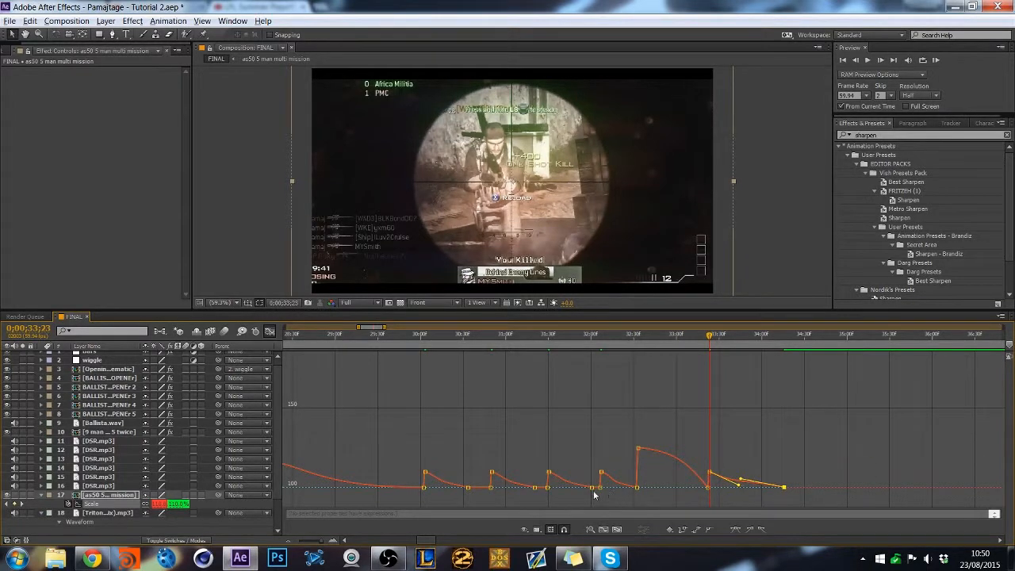
{"action": "left_click", "coordinate": [637, 487], "text": "shift"}
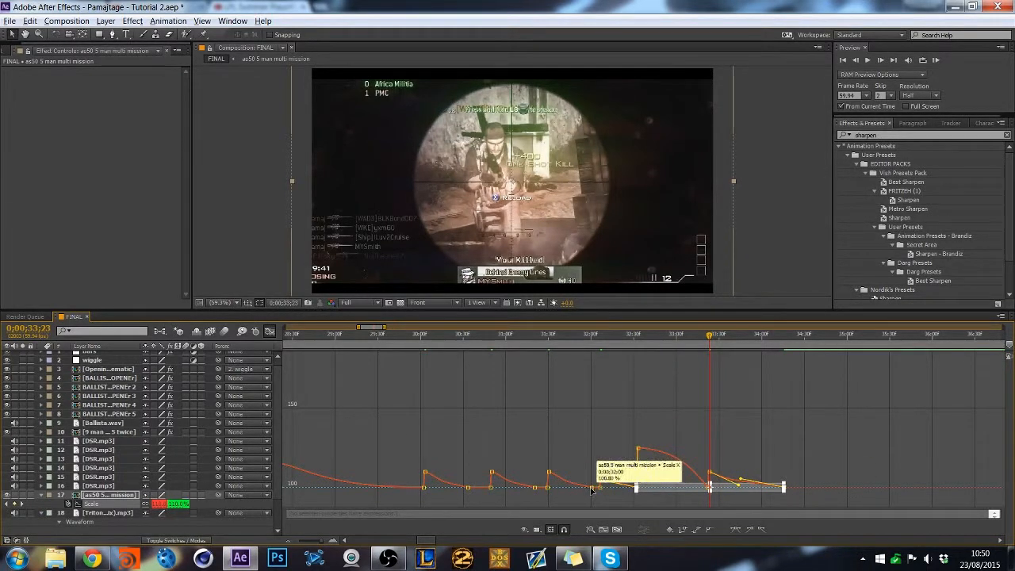
{"action": "left_click", "coordinate": [596, 488], "text": "shift"}
{"action": "left_click", "coordinate": [535, 488], "text": "shift"}
{"action": "left_click", "coordinate": [468, 487], "text": "shift"}
{"action": "left_click_drag", "start_coordinate": [448, 483], "coordinate": [446, 486]}
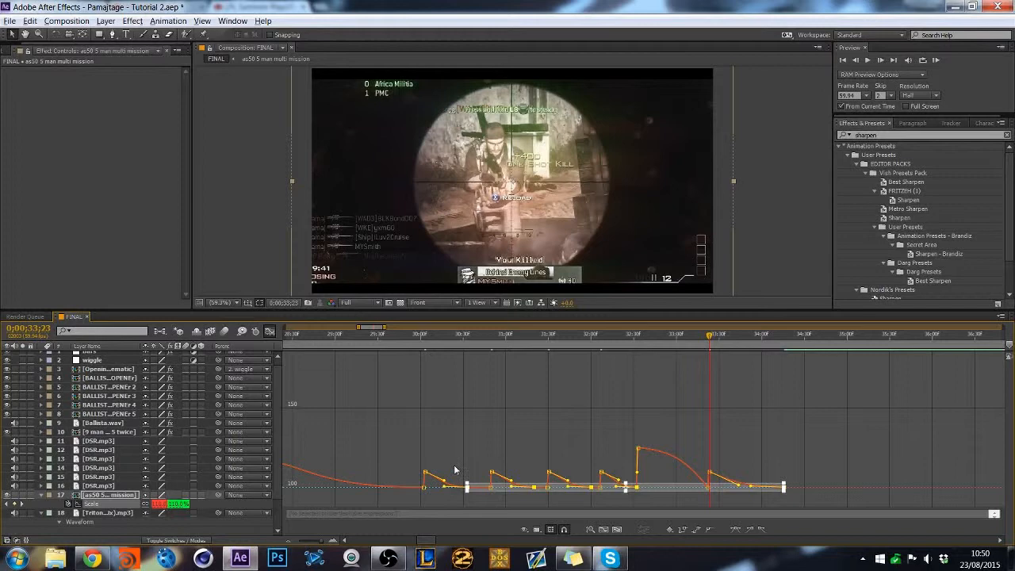
Adjust the outgoing handle of the fourth Scale peak and preview the animation from 0;00;28;54.
{"action": "left_click", "coordinate": [515, 437]}
{"action": "mouse_move", "coordinate": [606, 477]}
{"action": "left_click_drag", "start_coordinate": [606, 477], "coordinate": [618, 482]}
{"action": "left_click", "coordinate": [414, 399]}
{"action": "left_click", "coordinate": [327, 340]}
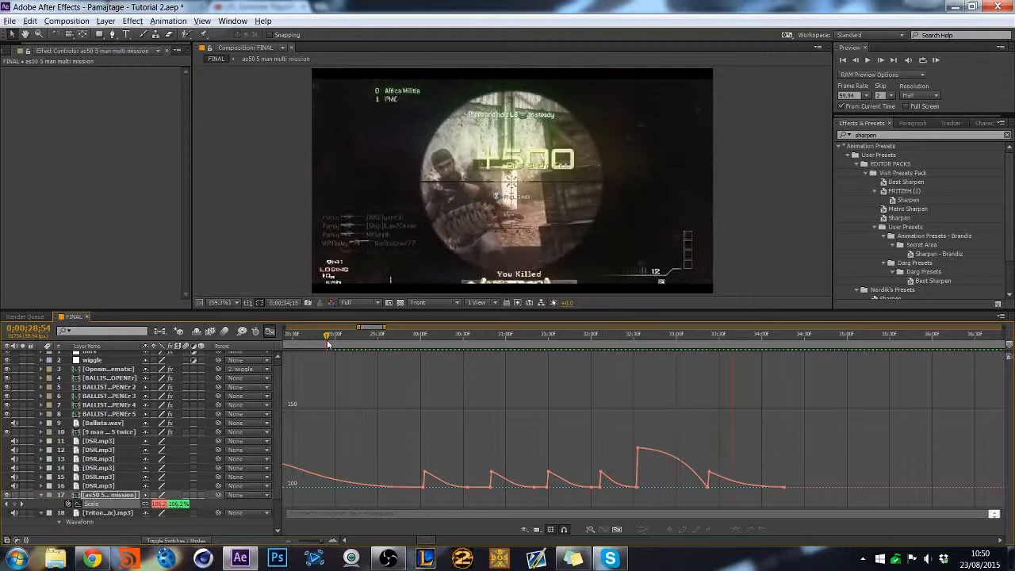
{"action": "key", "text": "space"}
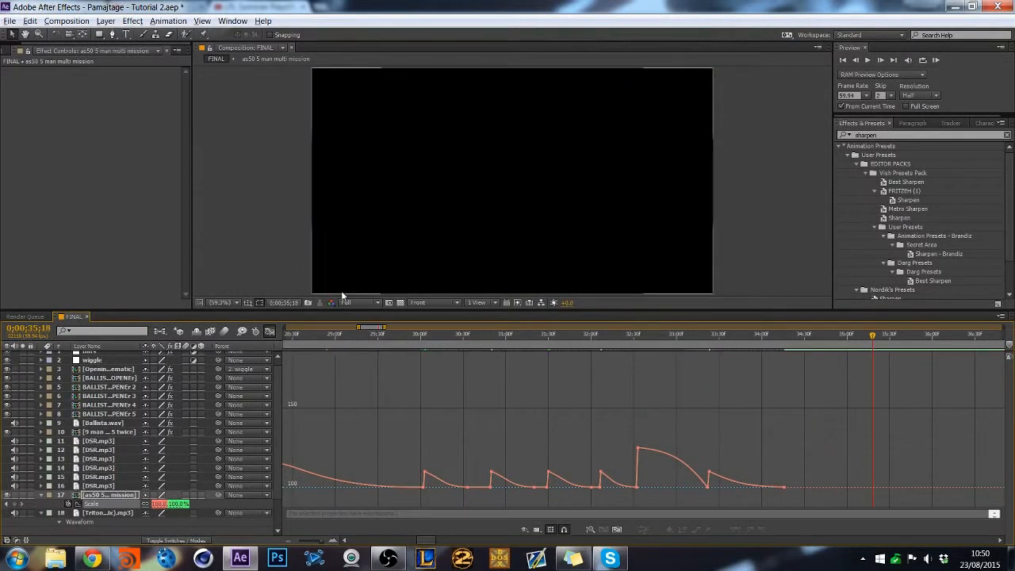
Move the 100% end keyframes of the first three Scale decays to the start of the following spike and preview from 0;00;29;05.
{"action": "left_click", "coordinate": [490, 487]}
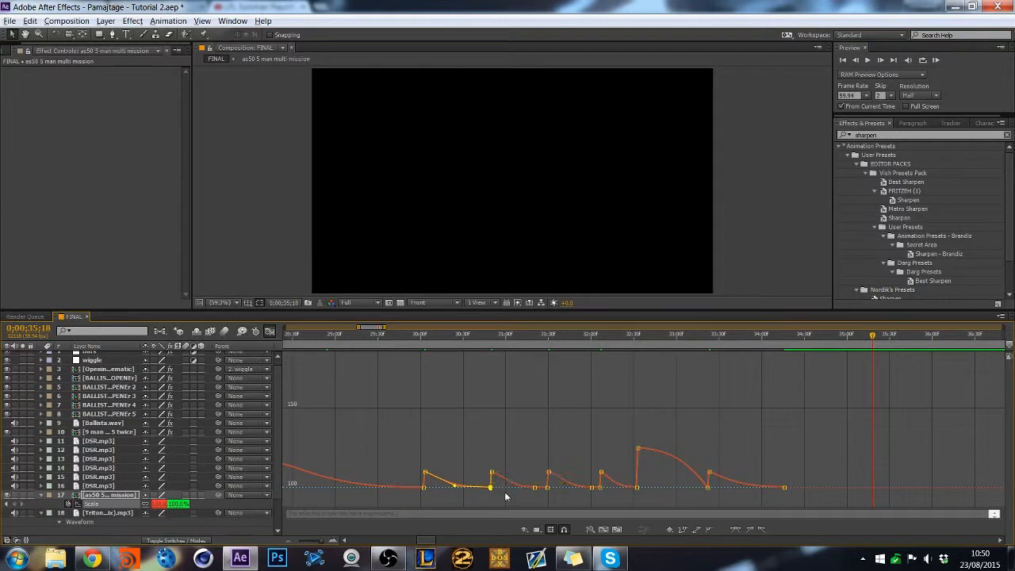
{"action": "left_click", "coordinate": [547, 487]}
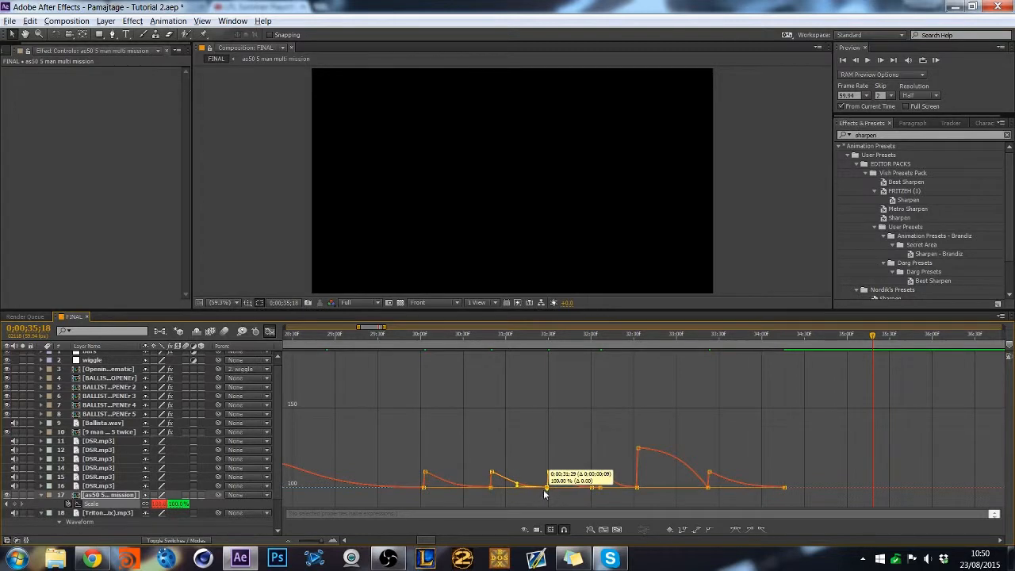
{"action": "left_click", "coordinate": [599, 487]}
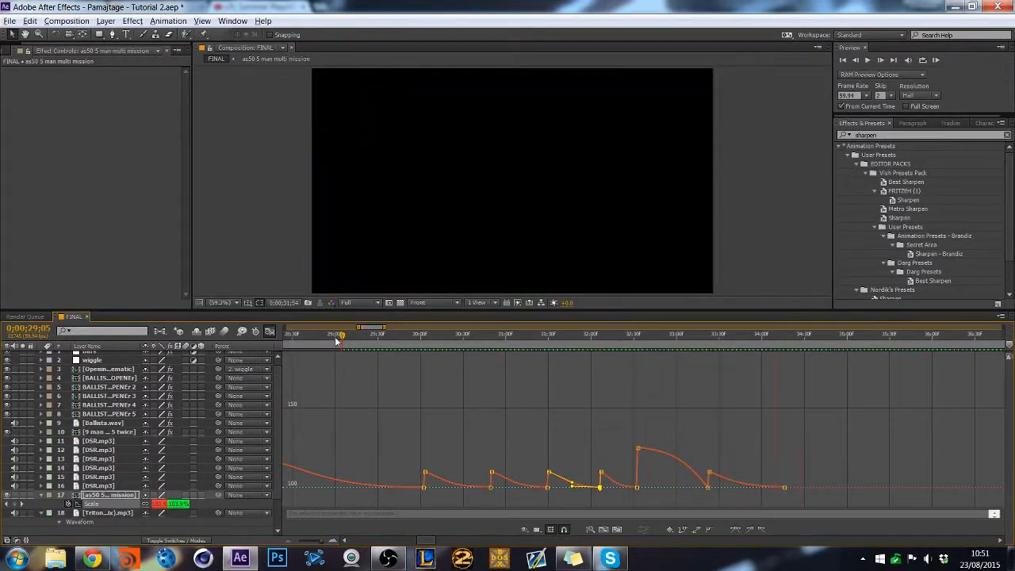
{"action": "key", "text": "space"}
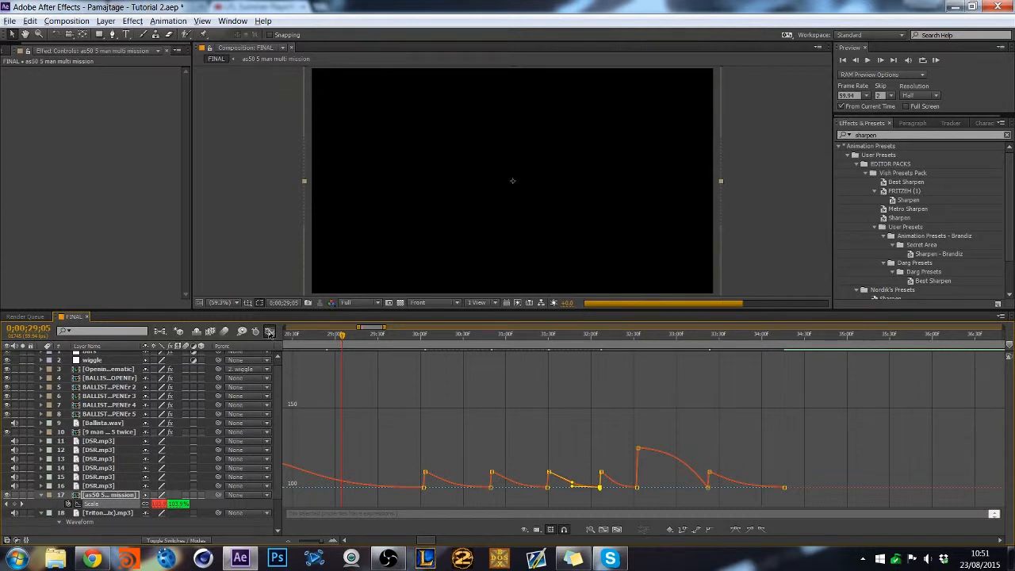
Return the timeline from the graph editor to the layer bar display around the as50 5 man multi mission clip.
{"action": "left_click", "coordinate": [269, 331]}
{"action": "left_click", "coordinate": [290, 540]}
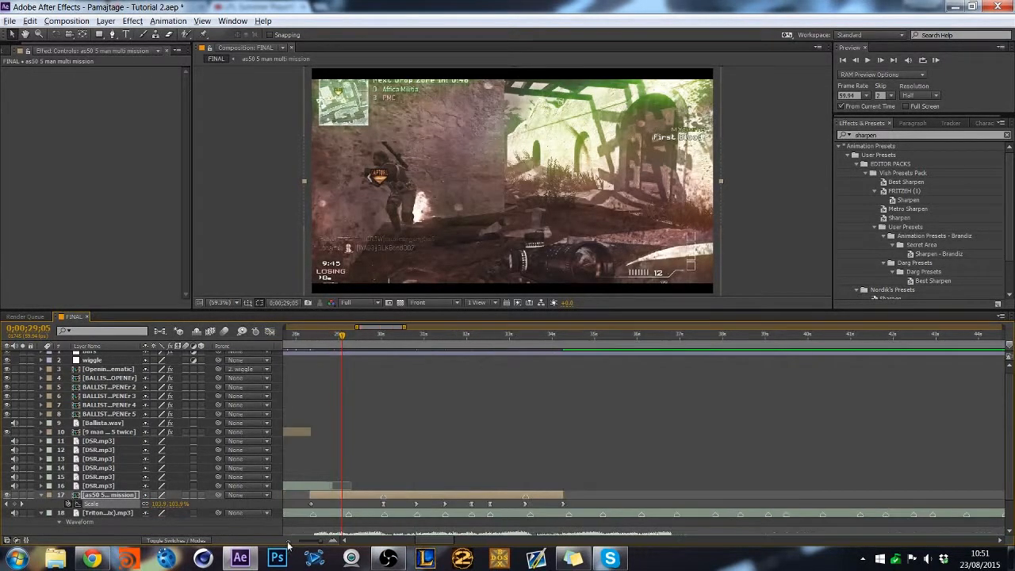
{"action": "left_click_drag", "start_coordinate": [426, 541], "coordinate": [420, 546]}
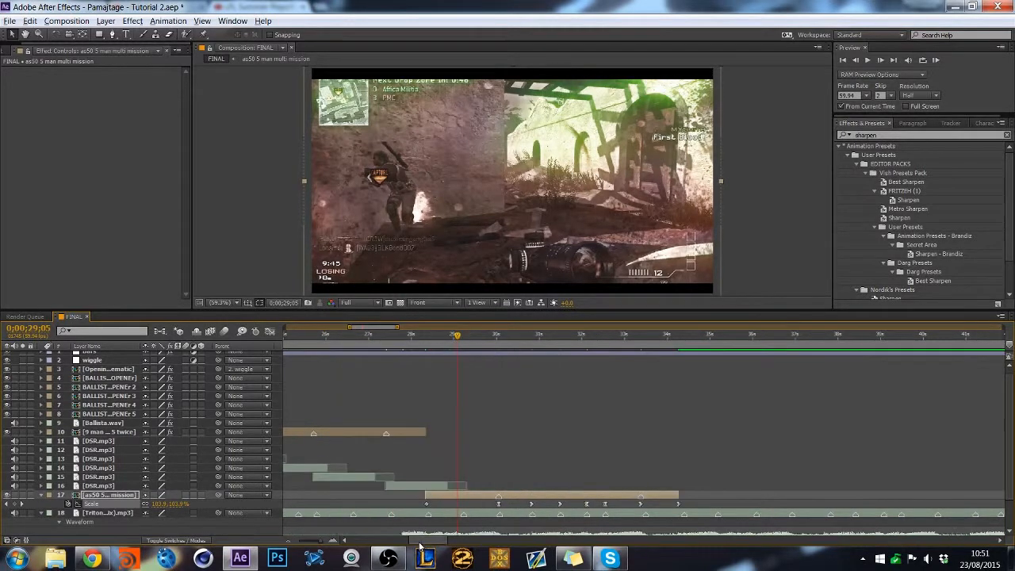
Search the effects for "levels" and apply the Color Correction Levels effect to the as50 5 man multi mission layer.
{"action": "left_click", "coordinate": [910, 137]}
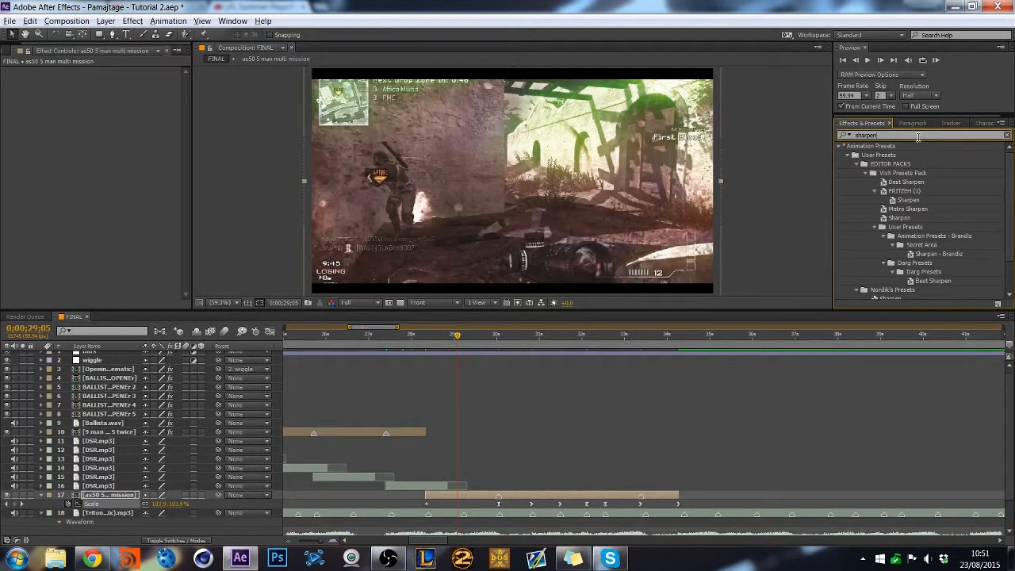
{"action": "key", "text": "BackSpace"}
{"action": "key", "text": "BackSpace"}
{"action": "key", "text": "BackSpace"}
{"action": "key", "text": "BackSpace"}
{"action": "key", "text": "BackSpace"}
{"action": "key", "text": "BackSpace"}
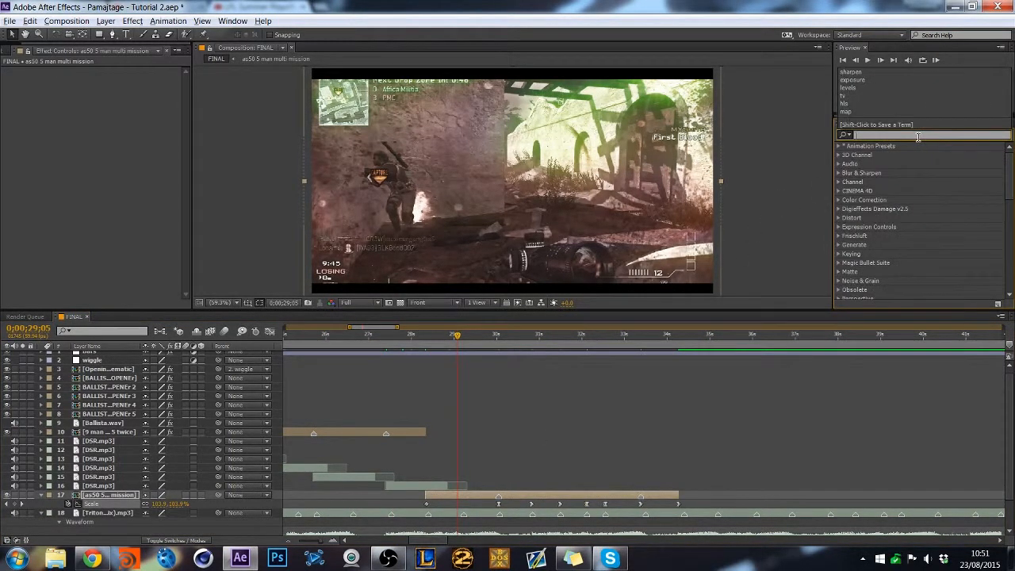
{"action": "type", "text": "levels"}
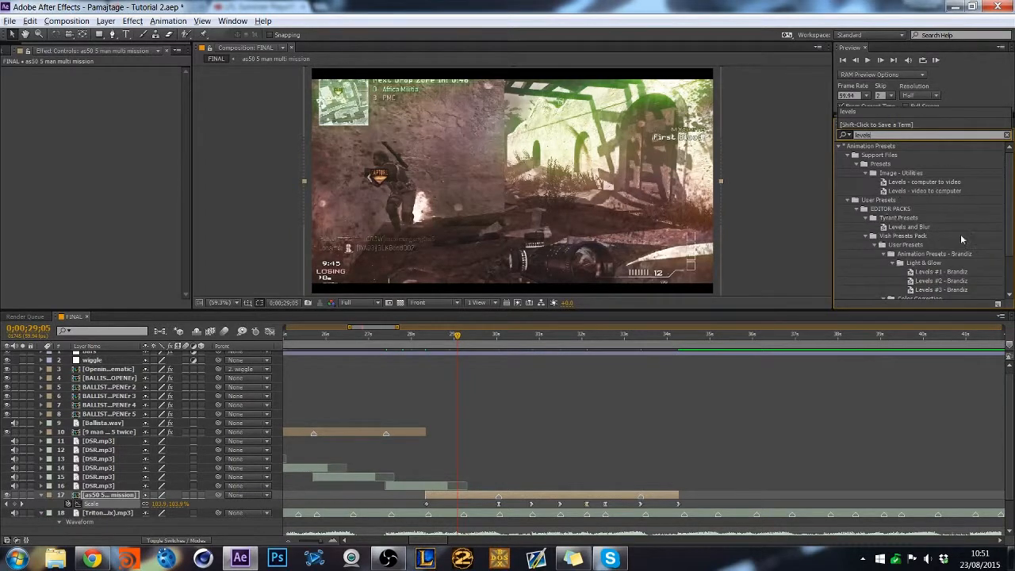
{"action": "scroll", "coordinate": [959, 195], "scroll_direction": "down", "scroll_amount": 2}
{"action": "left_click_drag", "start_coordinate": [870, 286], "coordinate": [656, 494]}
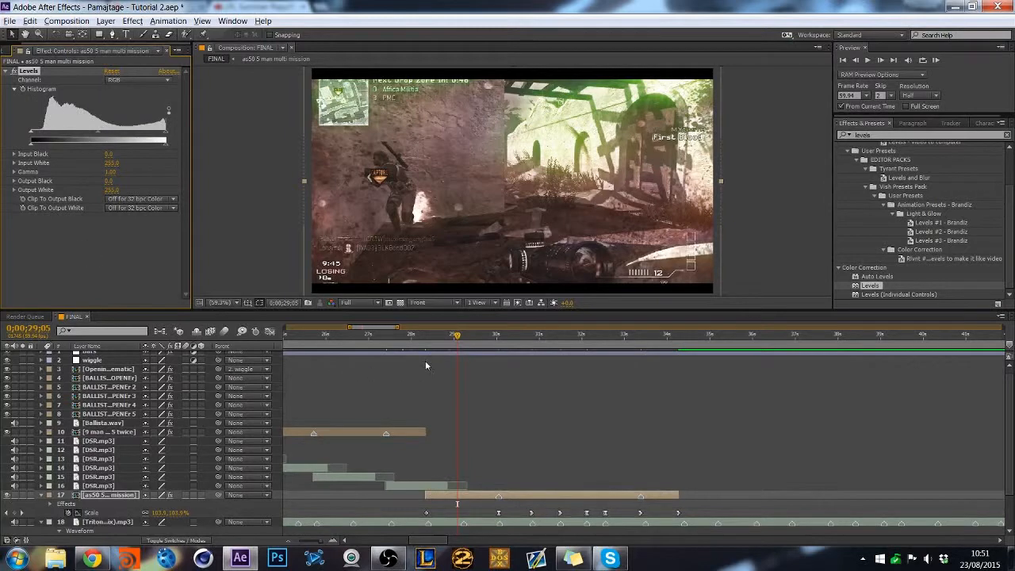
Start keyframing the Levels Histogram at 0;00;28;21, with Input Black raised slightly and Input White set to 210.
{"action": "left_click", "coordinate": [425, 336]}
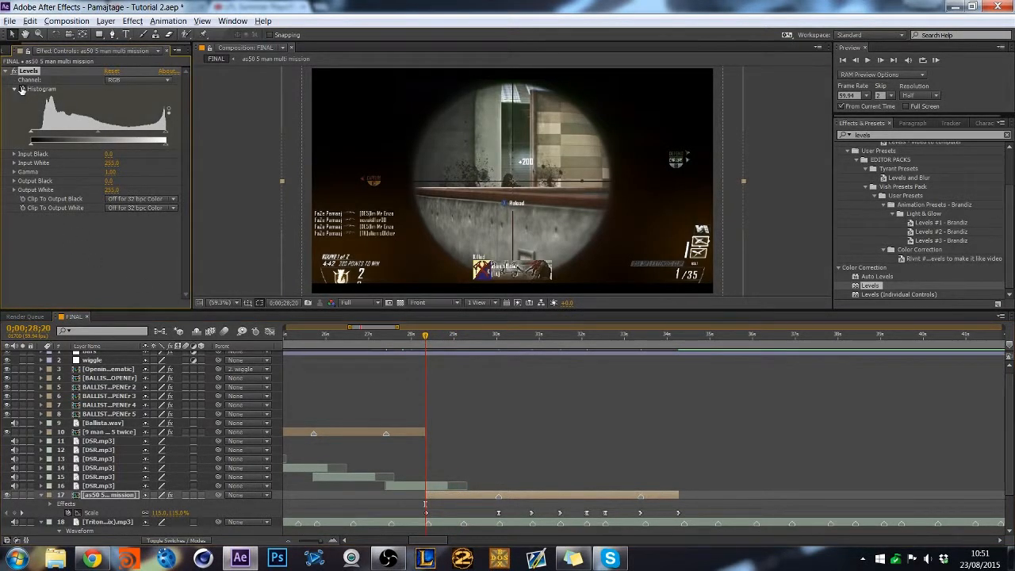
{"action": "key", "text": "Page_Down"}
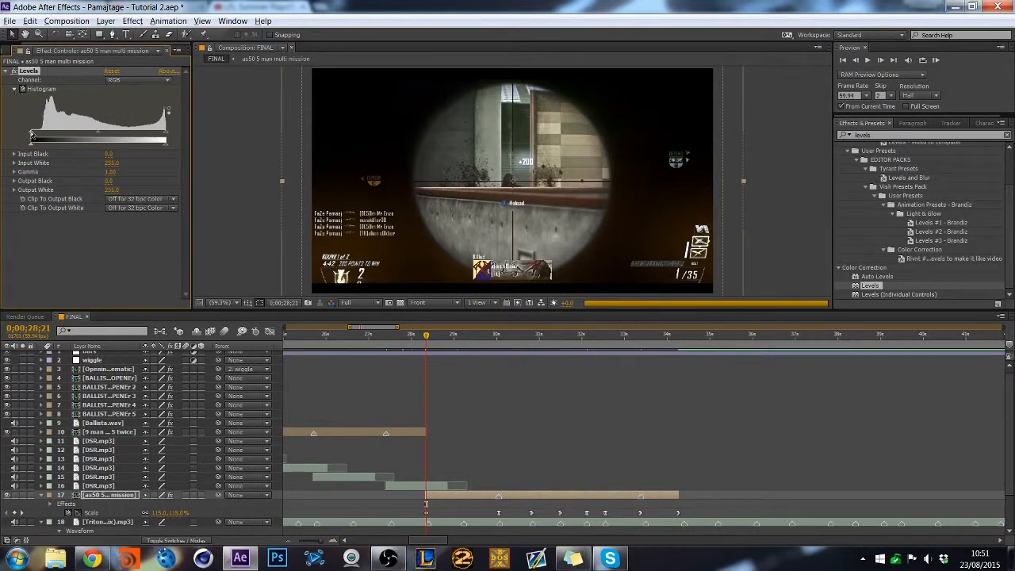
{"action": "left_click_drag", "start_coordinate": [31, 136], "coordinate": [32, 138]}
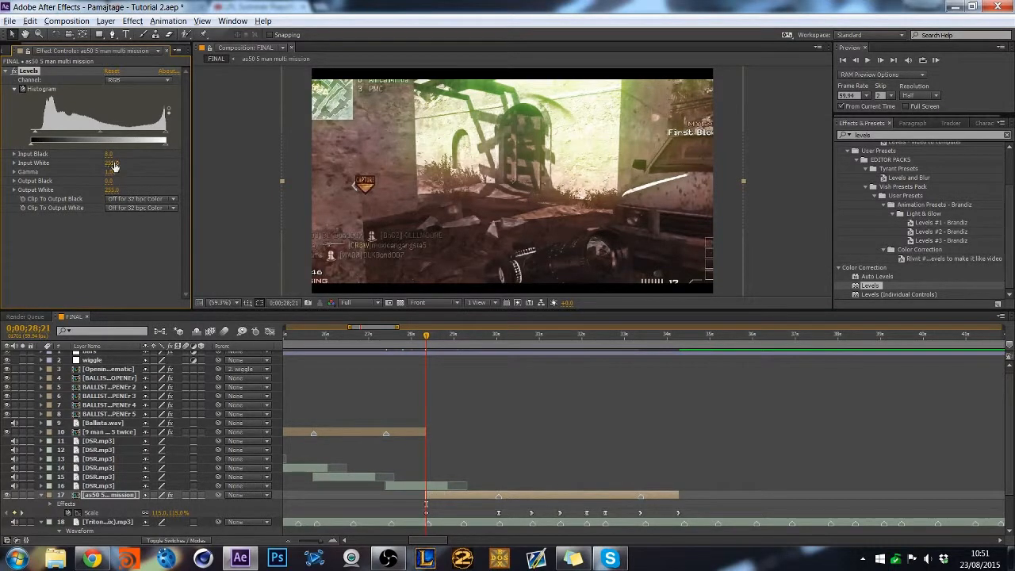
{"action": "left_click", "coordinate": [113, 163]}
{"action": "key", "text": "Return"}
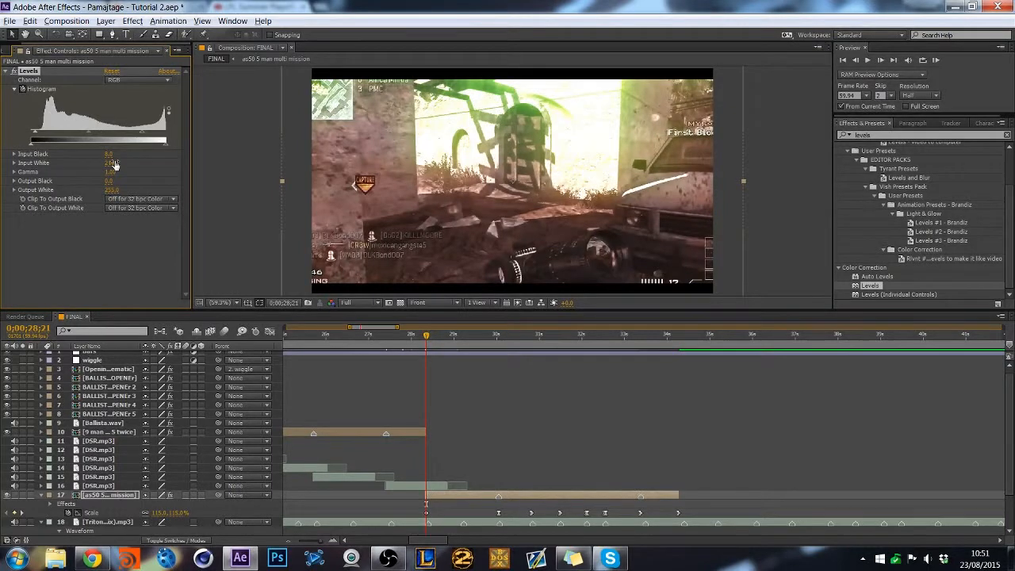
Reveal the Levels Histogram keyframe row of the as50 5 man multi mission layer in the timeline.
{"action": "left_click", "coordinate": [335, 540]}
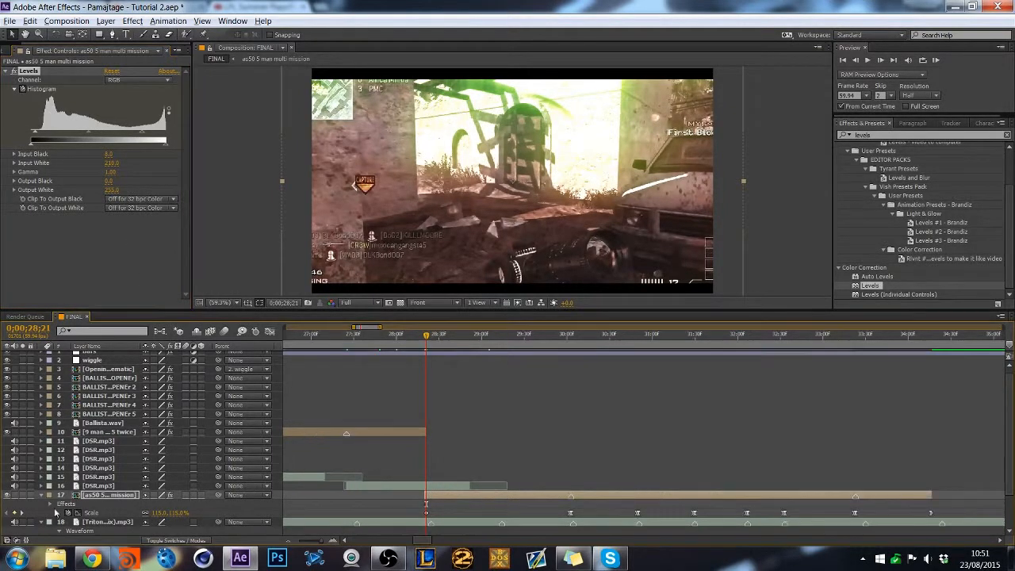
{"action": "left_click", "coordinate": [51, 505]}
{"action": "scroll", "coordinate": [54, 508], "scroll_direction": "down", "scroll_amount": 1}
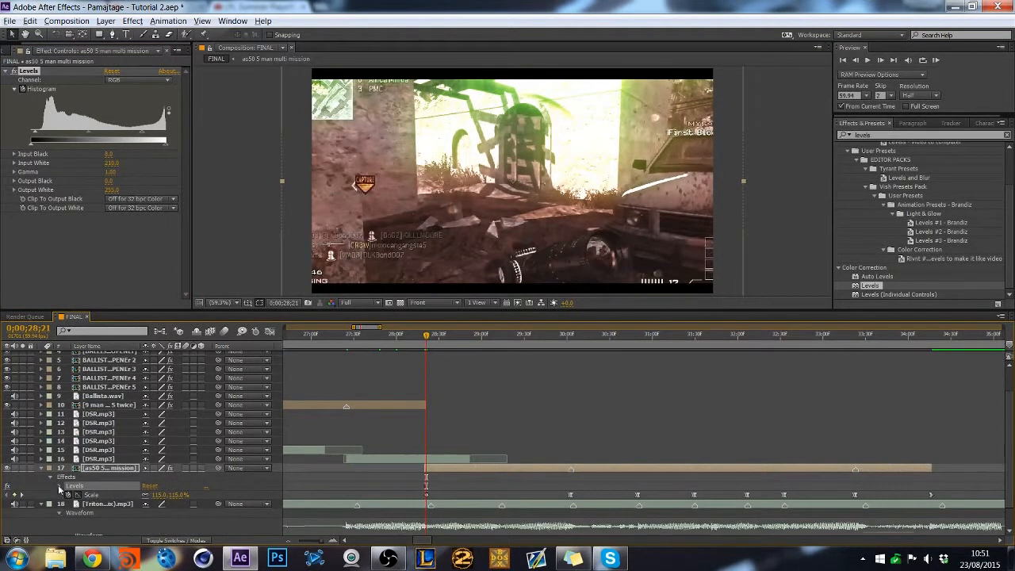
{"action": "left_click", "coordinate": [59, 487]}
{"action": "scroll", "coordinate": [352, 451], "scroll_direction": "down", "scroll_amount": 1}
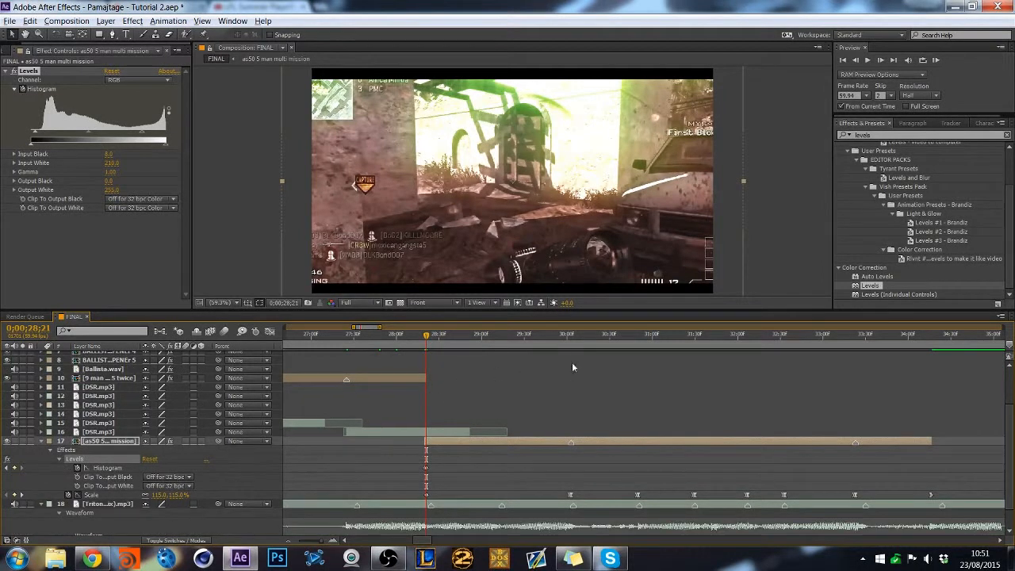
Keyframe the Levels Input White at 255 on 0;00;30;02 and at 210 on the following frame, 0;00;30;03.
{"action": "left_click_drag", "start_coordinate": [574, 336], "coordinate": [570, 336]}
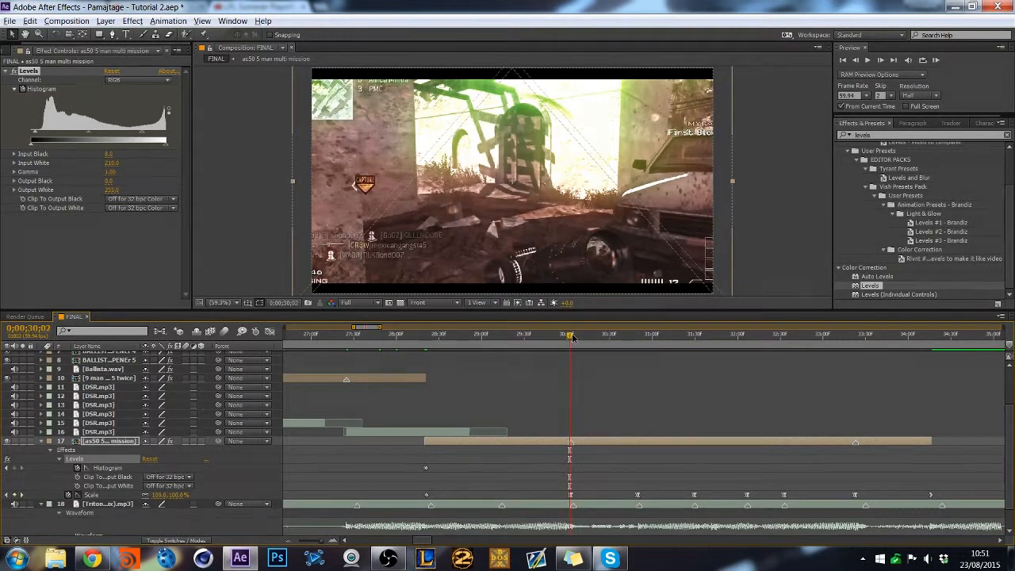
{"action": "left_click", "coordinate": [111, 163]}
{"action": "key", "text": "Return"}
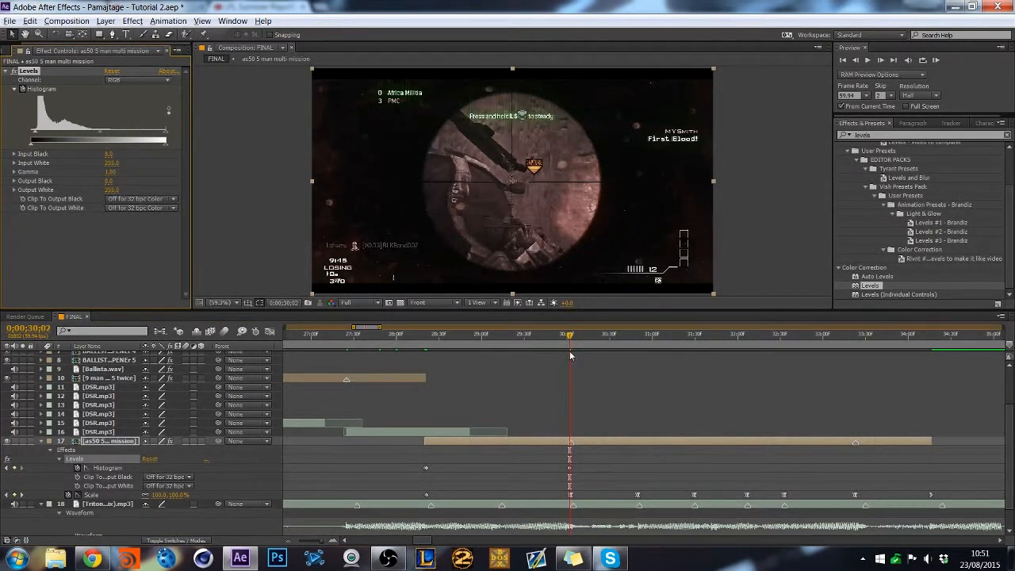
{"action": "key", "text": "Page_Down"}
{"action": "left_click", "coordinate": [111, 163]}
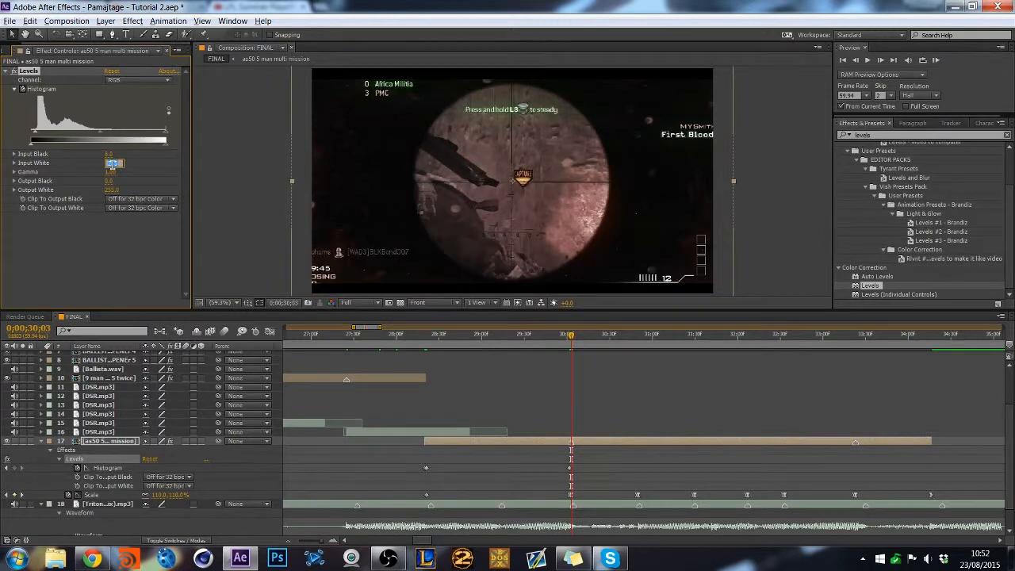
{"action": "key", "text": "Return"}
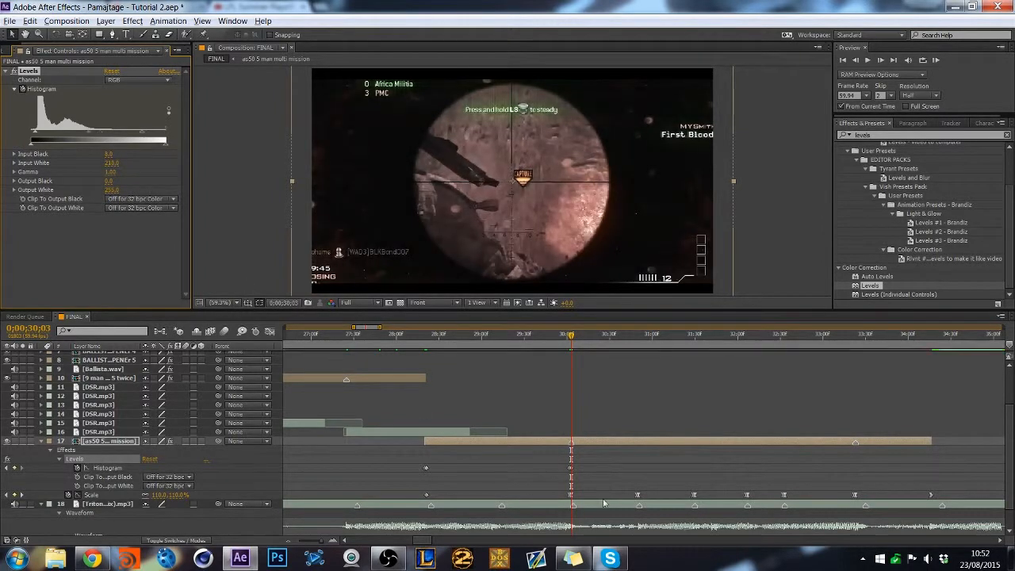
Copy the Histogram keyframe pair at 0;00;30;02 and paste it at the five following Scale spikes, from 0;00;30;49 through 0;00;33;22.
{"action": "left_click", "coordinate": [554, 465]}
{"action": "left_click", "coordinate": [571, 468]}
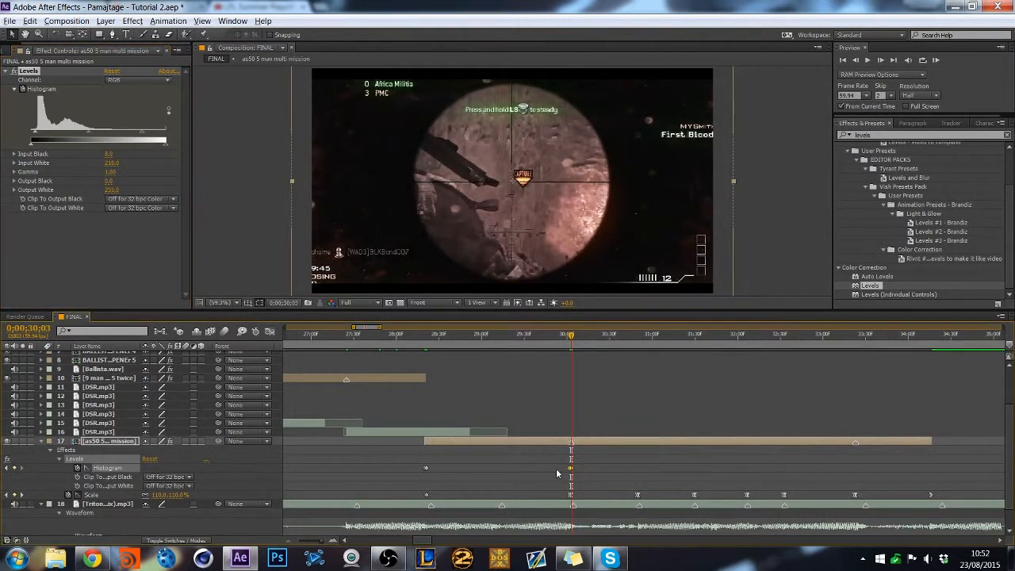
{"action": "left_click", "coordinate": [633, 342]}
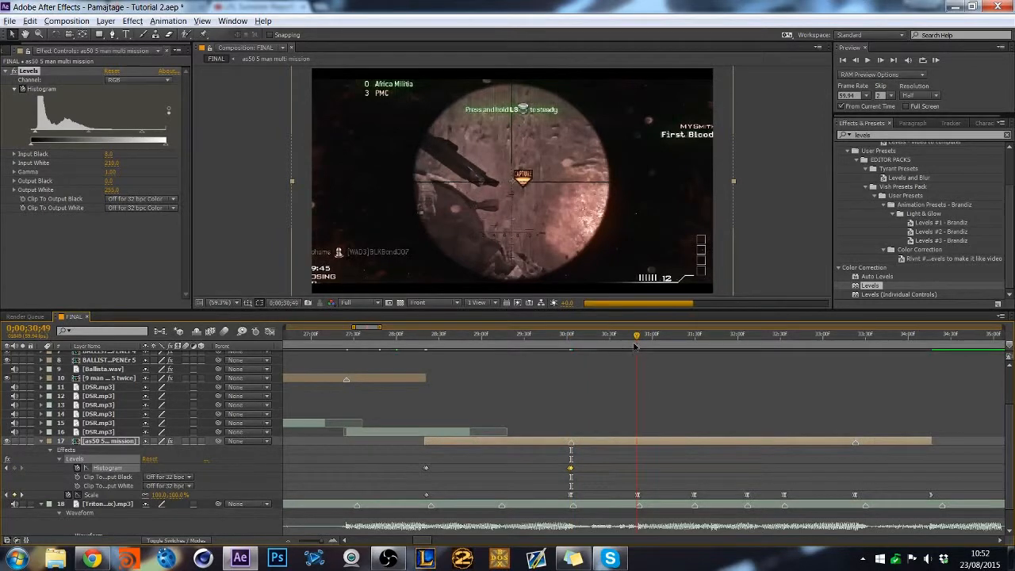
{"action": "key", "text": "ctrl+v"}
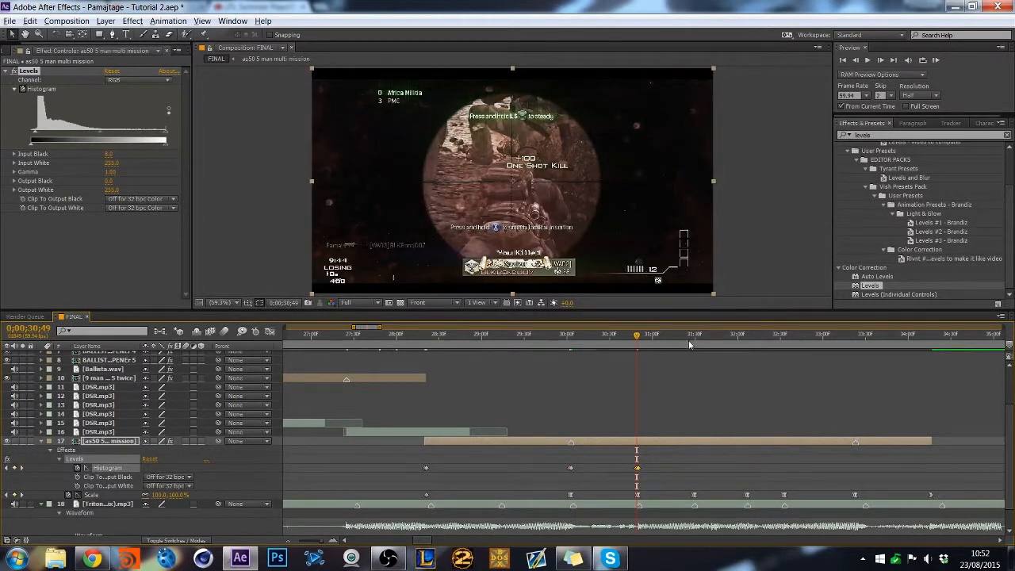
{"action": "left_click", "coordinate": [693, 343]}
{"action": "key", "text": "ctrl+v"}
{"action": "left_click", "coordinate": [746, 347]}
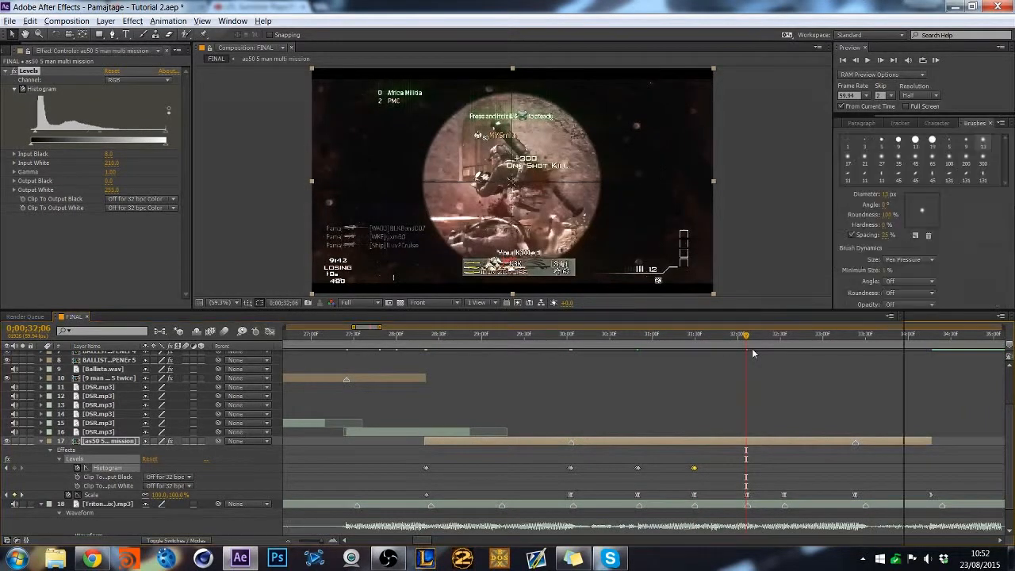
{"action": "key", "text": "ctrl+v"}
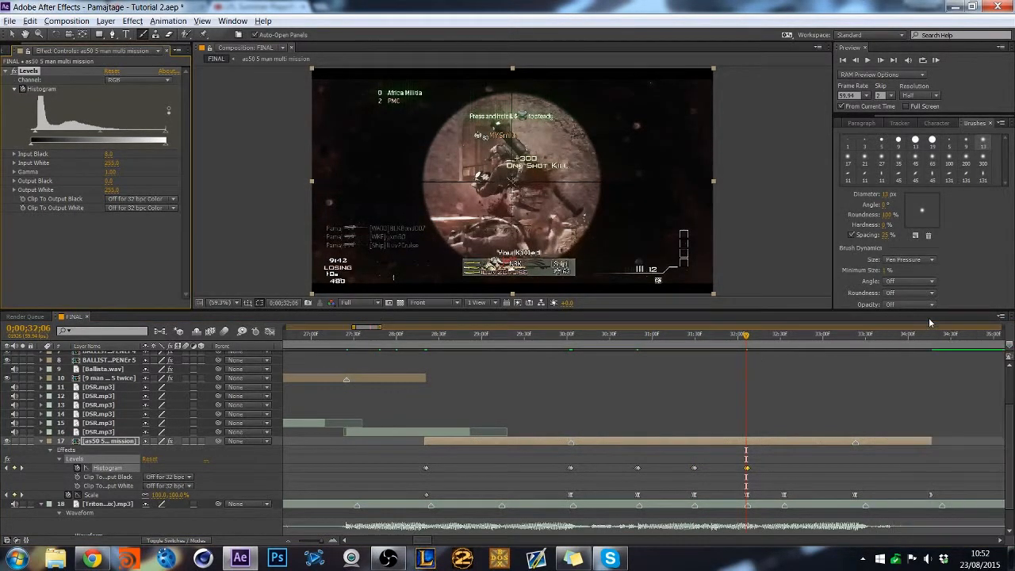
{"action": "left_click", "coordinate": [991, 124]}
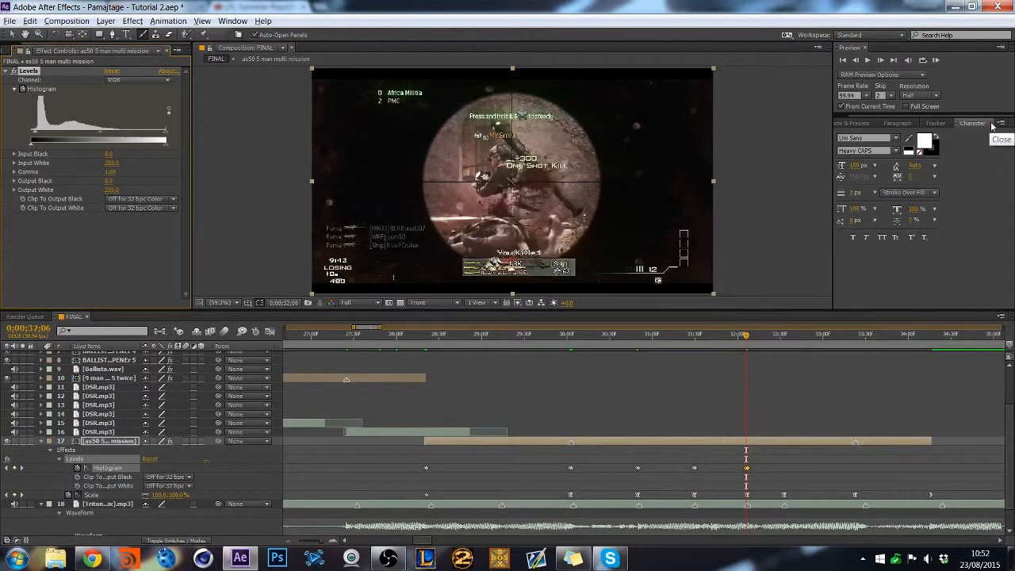
{"action": "left_click", "coordinate": [781, 345]}
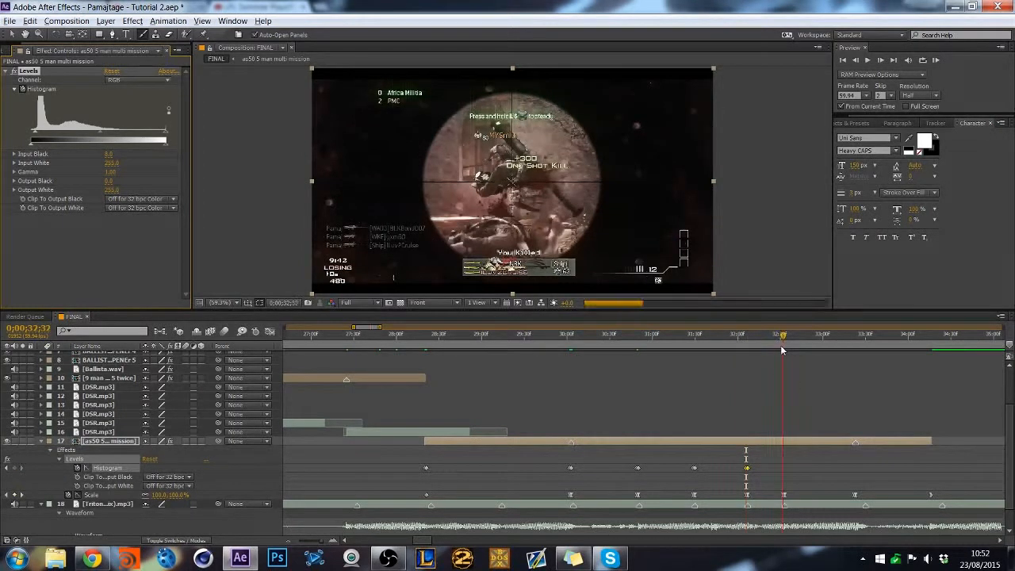
{"action": "left_click", "coordinate": [852, 342]}
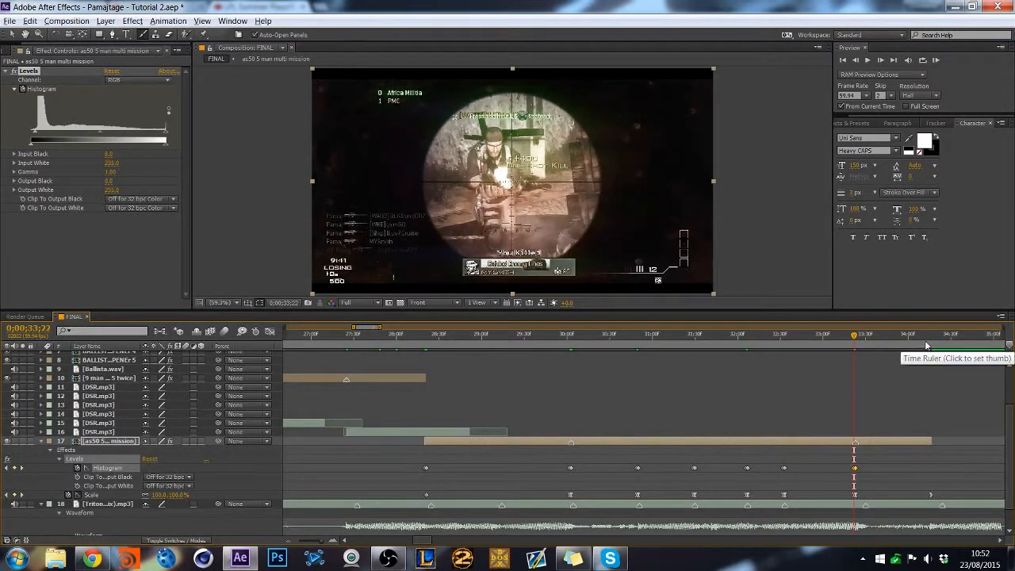
Add a closing Levels Input White keyframe at the end of the clip and collapse the layer's properties.
{"action": "left_click", "coordinate": [931, 343]}
{"action": "left_click", "coordinate": [113, 164]}
{"action": "key", "text": "Return"}
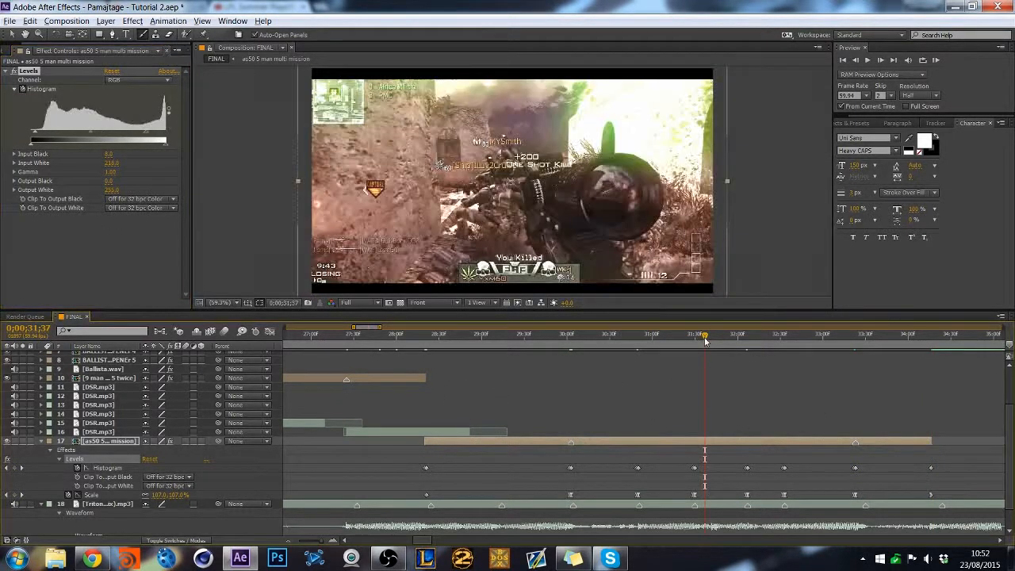
{"action": "left_click", "coordinate": [418, 337]}
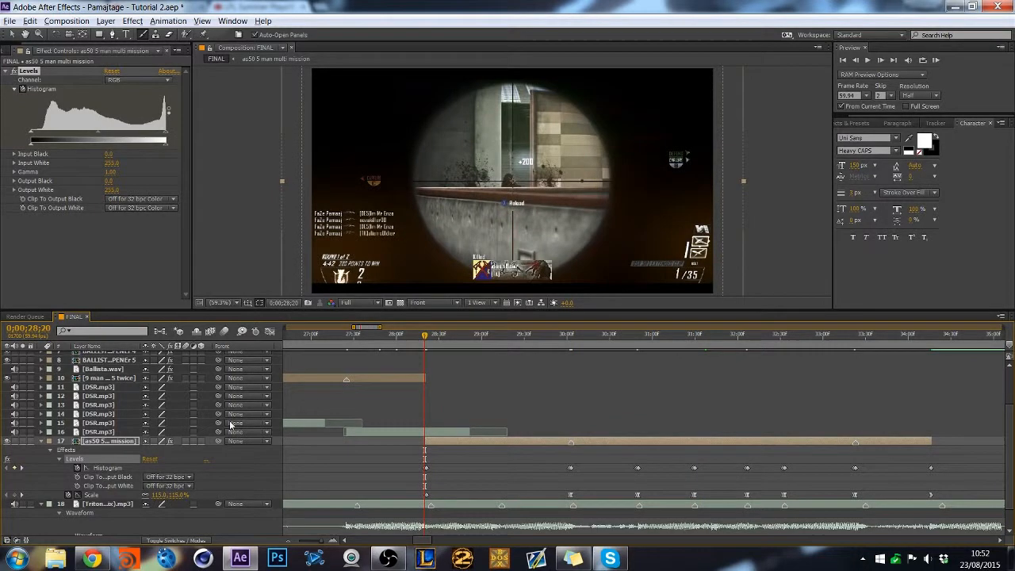
{"action": "left_click", "coordinate": [42, 442]}
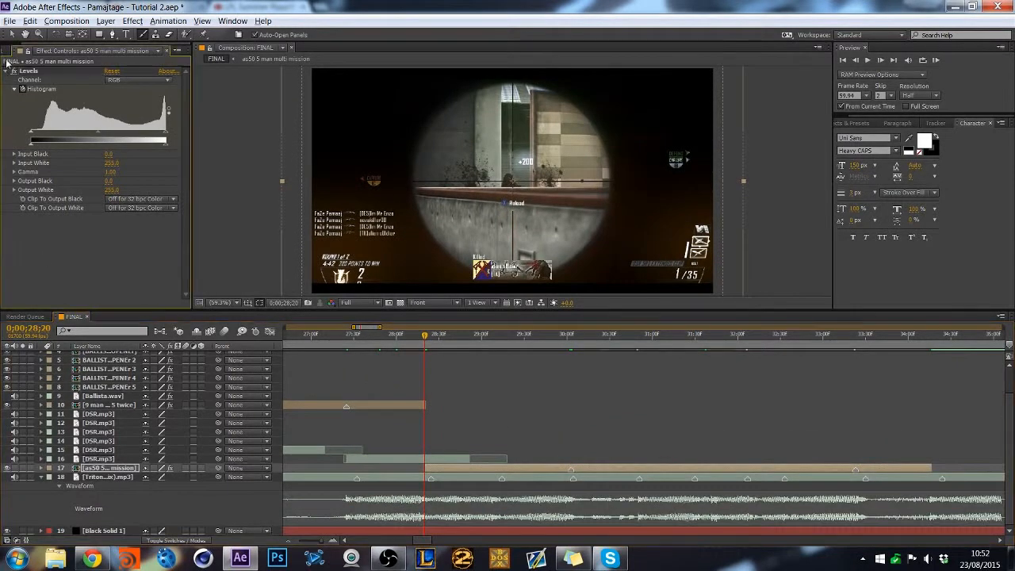
Change the label colour of the as50 5 man multi mission composition in the project and collapse the For tut folder.
{"action": "left_click", "coordinate": [14, 51]}
{"action": "scroll", "coordinate": [123, 220], "scroll_direction": "down", "scroll_amount": 3}
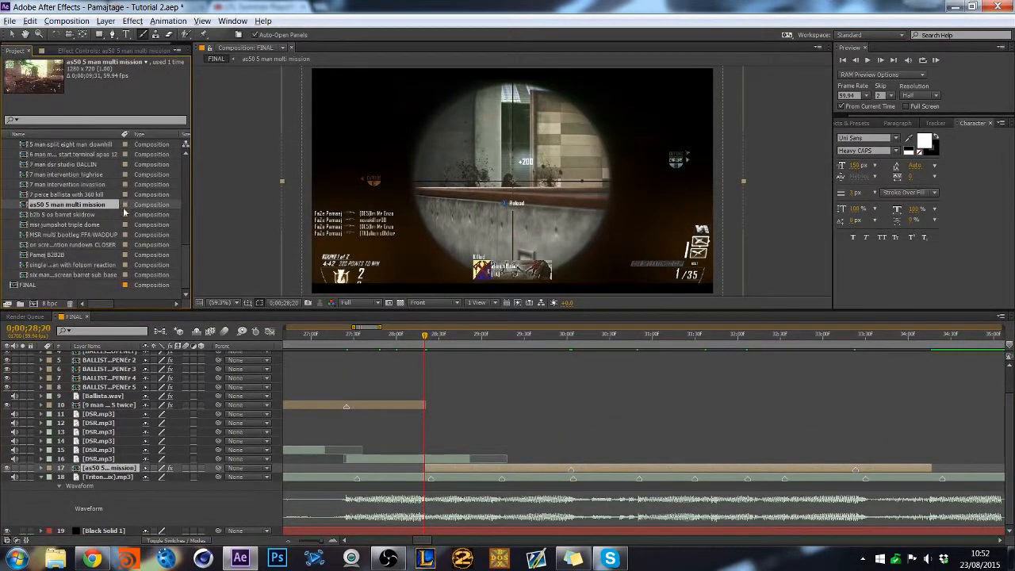
{"action": "left_click", "coordinate": [125, 206]}
{"action": "left_click", "coordinate": [158, 226]}
{"action": "scroll", "coordinate": [87, 242], "scroll_direction": "down", "scroll_amount": 5}
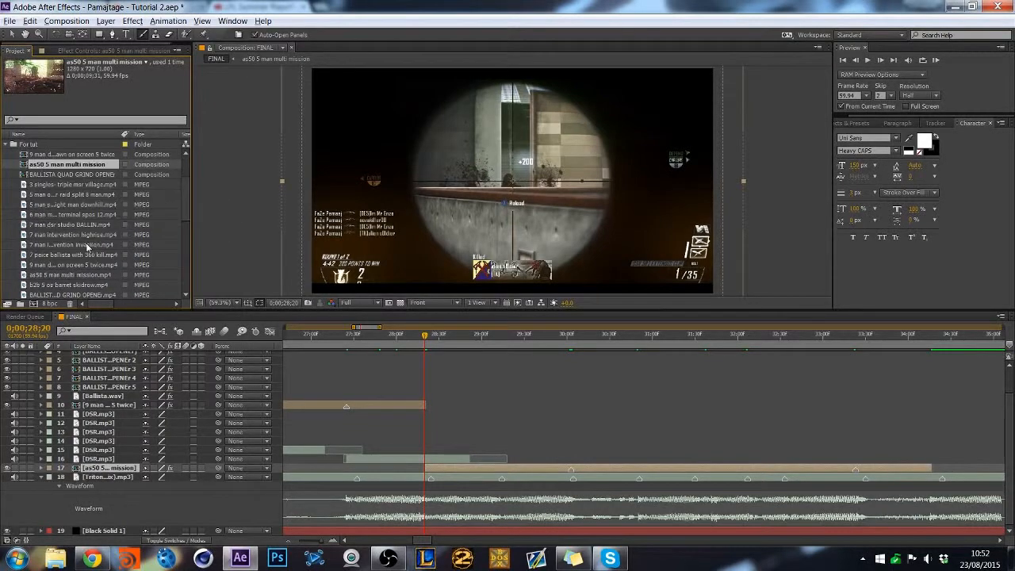
{"action": "scroll", "coordinate": [23, 189], "scroll_direction": "up", "scroll_amount": 2}
{"action": "left_click", "coordinate": [4, 205]}
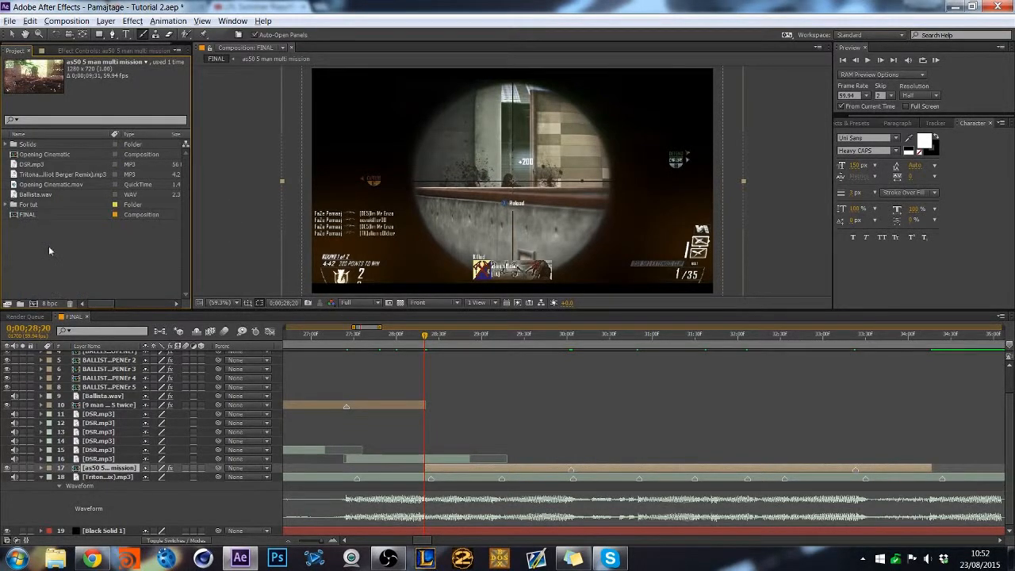
Import AS50.mp3 from the MW3 folder of the game sounds.
{"action": "double_click", "coordinate": [48, 246]}
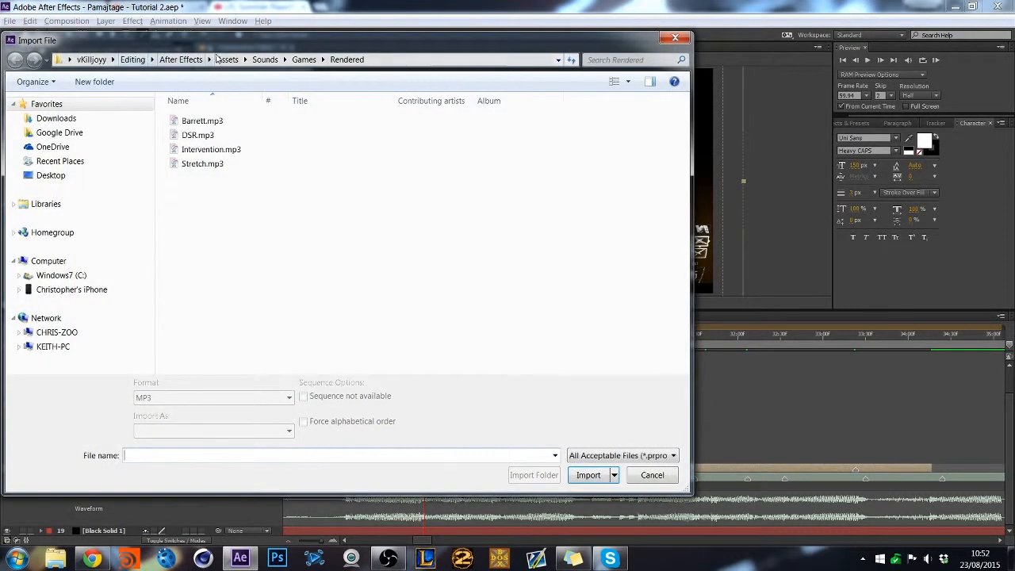
{"action": "left_click", "coordinate": [304, 59]}
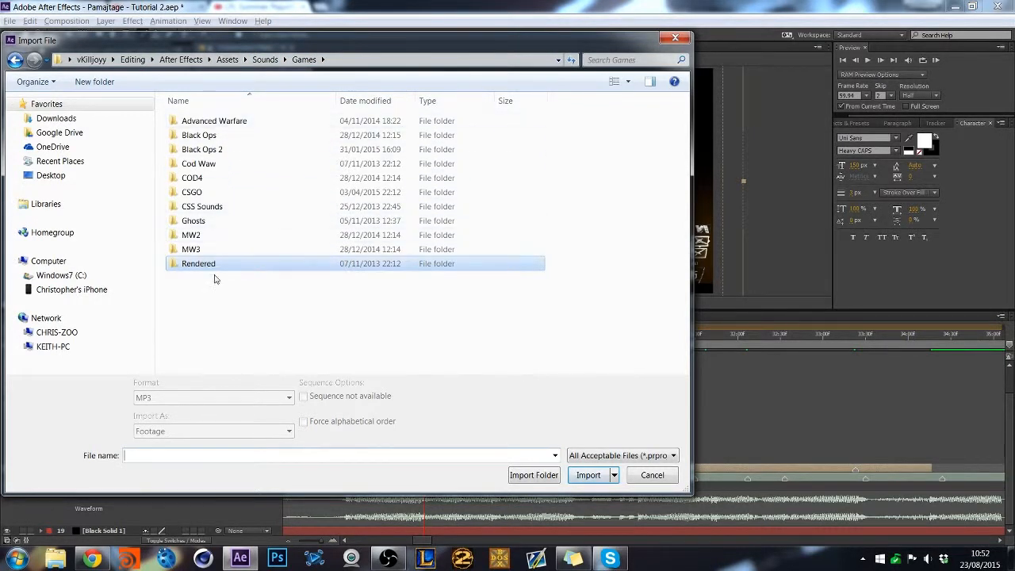
{"action": "double_click", "coordinate": [218, 249]}
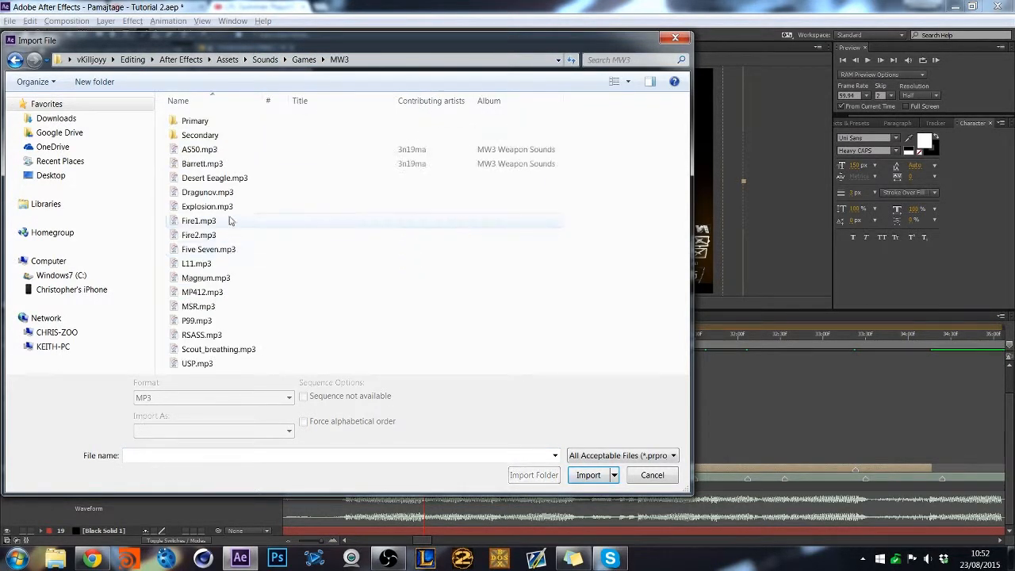
{"action": "left_click", "coordinate": [228, 149]}
{"action": "double_click", "coordinate": [231, 148]}
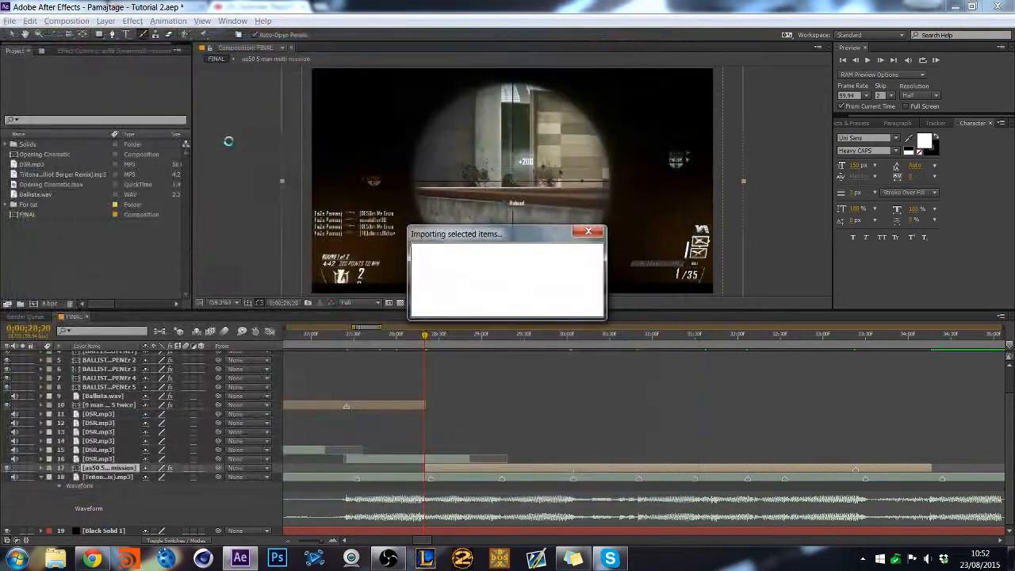
Place AS50.mp3 directly below the as50 5 man multi mission layer and shift it to start at about 23 seconds.
{"action": "left_click_drag", "start_coordinate": [65, 276], "coordinate": [93, 474]}
{"action": "left_click", "coordinate": [289, 541]}
{"action": "left_click", "coordinate": [289, 541]}
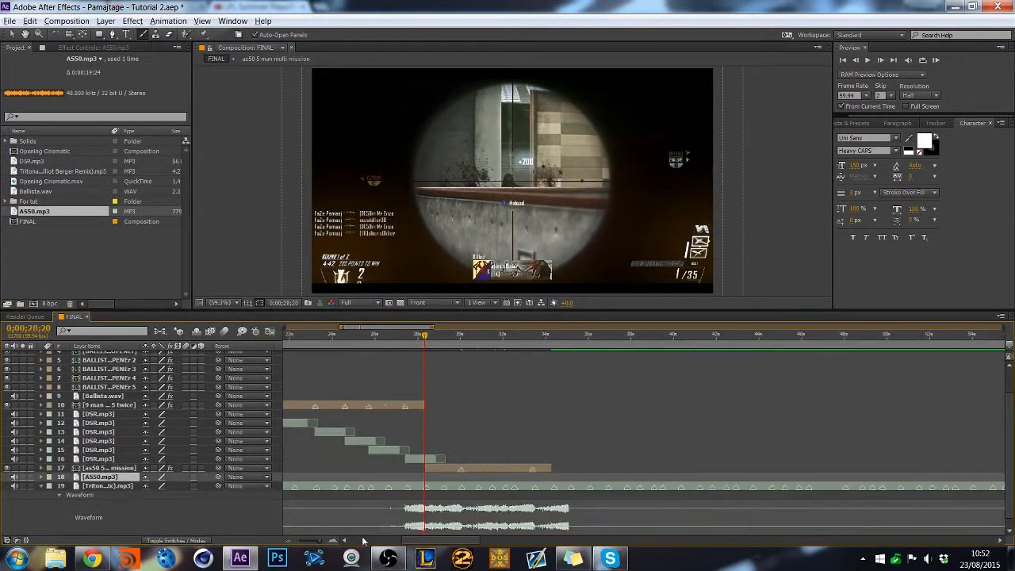
{"action": "left_click_drag", "start_coordinate": [405, 541], "coordinate": [354, 541]}
{"action": "left_click_drag", "start_coordinate": [326, 485], "coordinate": [726, 485]}
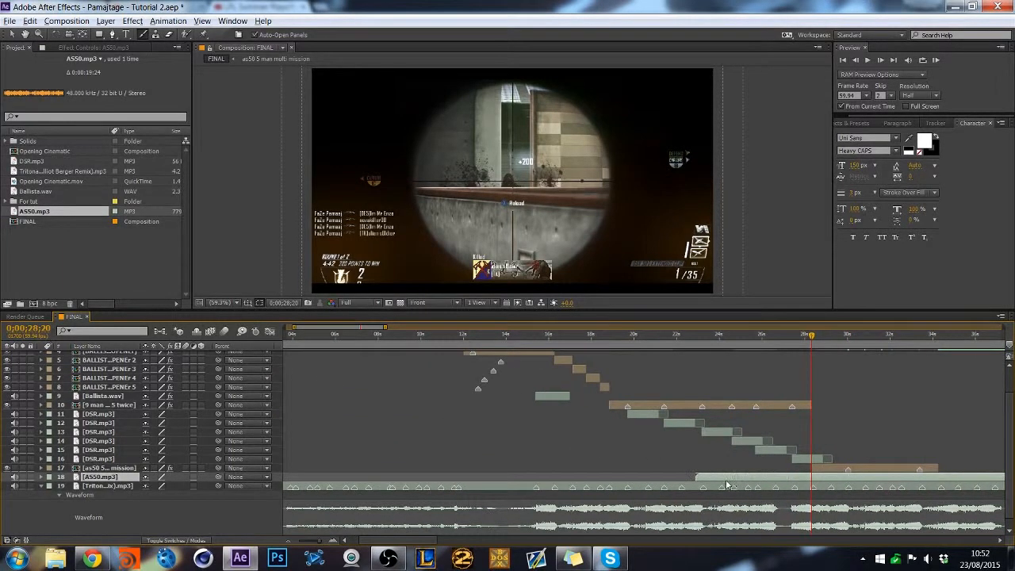
Show the AS50.mp3 waveform and slide the layer so its first gunshot lines up with the clip's start at 0;00;28;20.
{"action": "key", "text": "l"}
{"action": "key", "text": "l"}
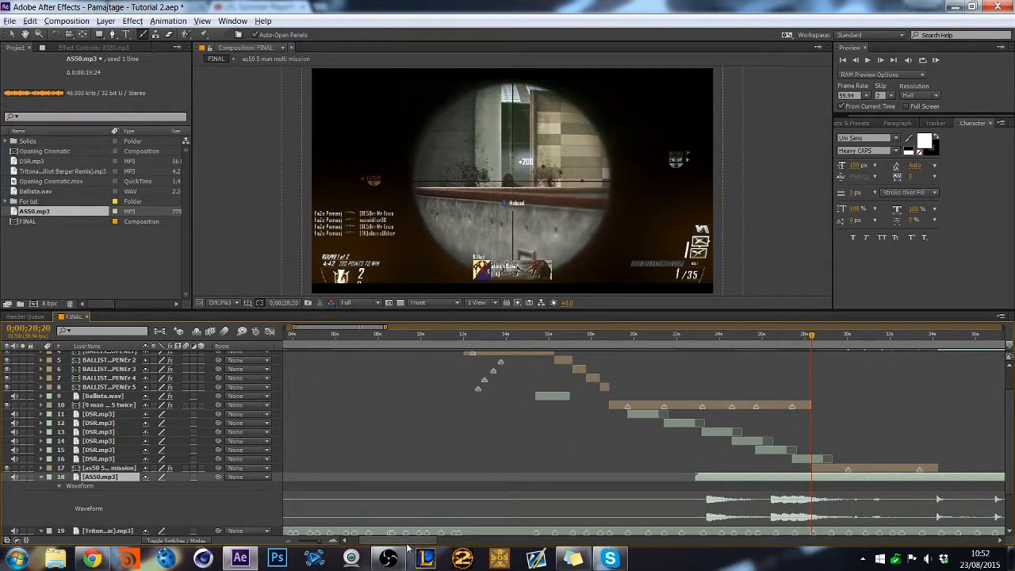
{"action": "left_click_drag", "start_coordinate": [410, 542], "coordinate": [433, 547]}
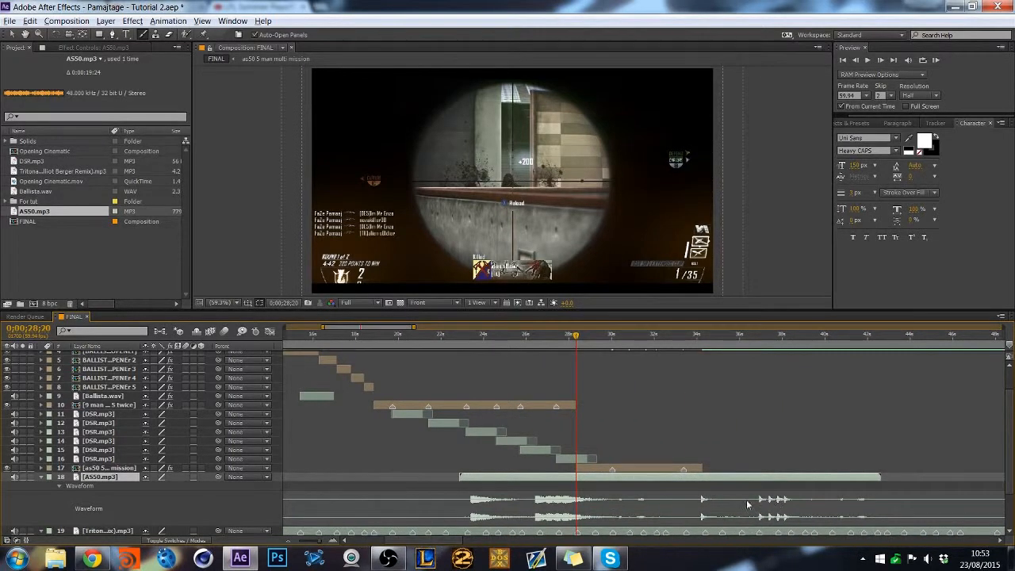
{"action": "left_click", "coordinate": [336, 541]}
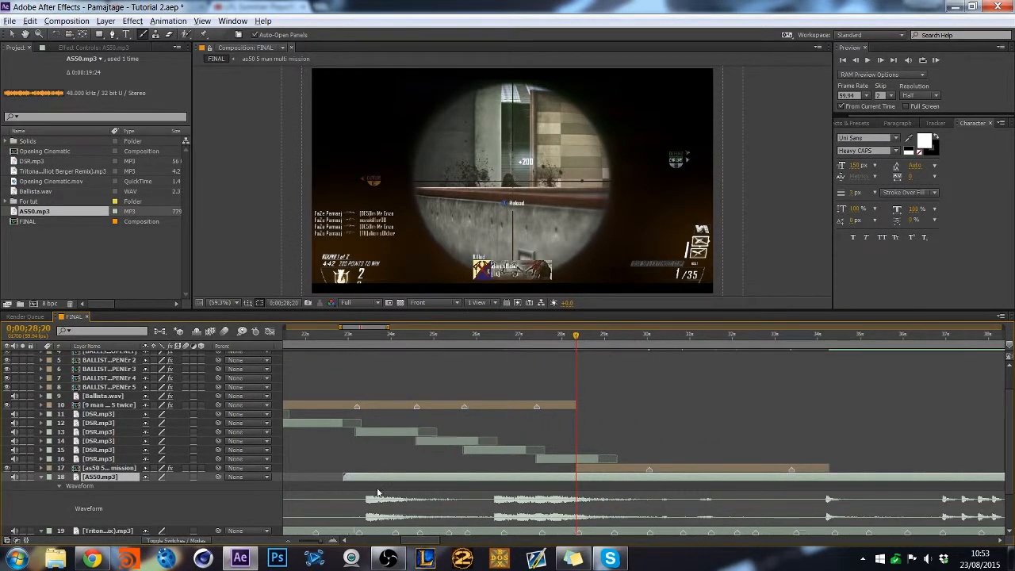
{"action": "left_click", "coordinate": [564, 481]}
{"action": "left_click_drag", "start_coordinate": [596, 478], "coordinate": [691, 476]}
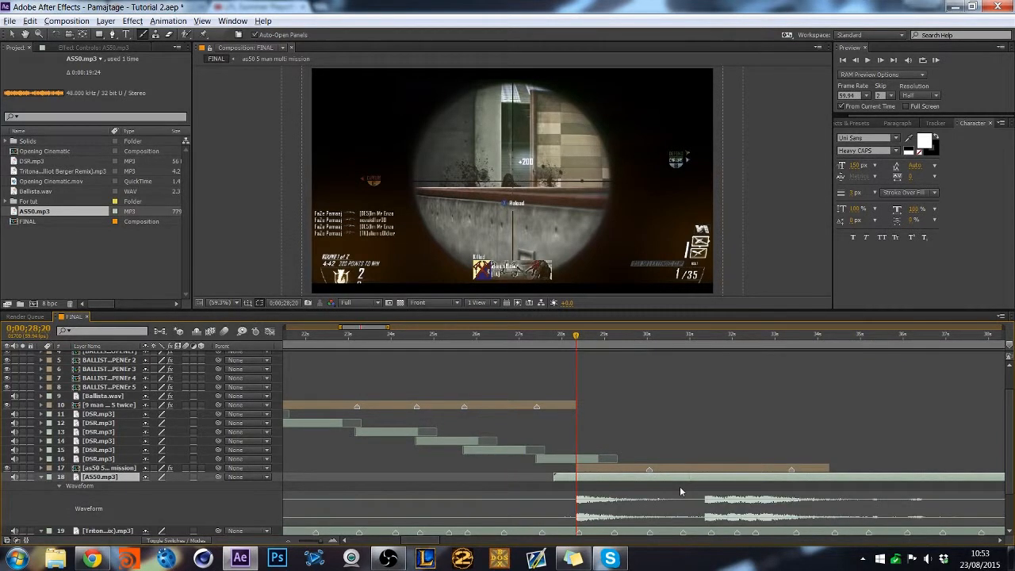
Trim the start of AS50.mp3 to 0;00;28;20 and nudge the layer slightly earlier to line its gunshot up with the clip start.
{"action": "key", "text": "alt+bracketleft"}
{"action": "left_click", "coordinate": [333, 540]}
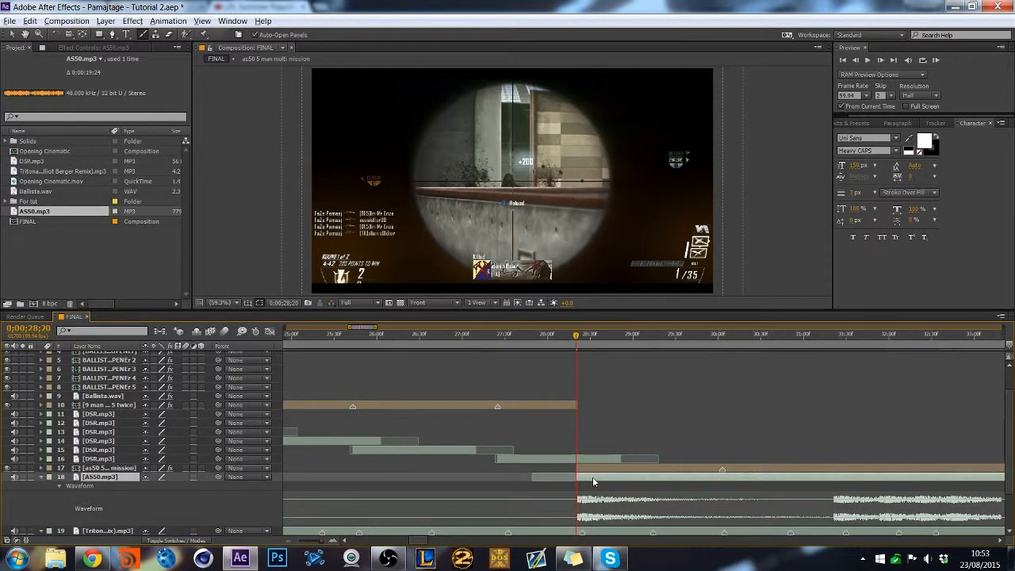
{"action": "left_click_drag", "start_coordinate": [593, 479], "coordinate": [591, 479]}
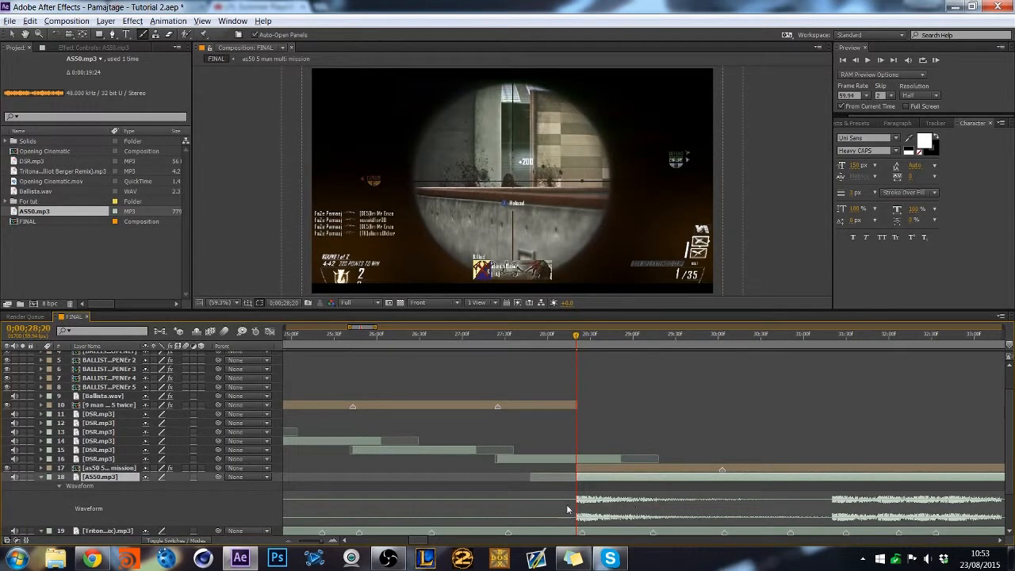
Open the Audio Levels value of AS50.mp3 for editing and bring the layer's waveform back into view.
{"action": "key", "text": "l"}
{"action": "left_click", "coordinate": [153, 483]}
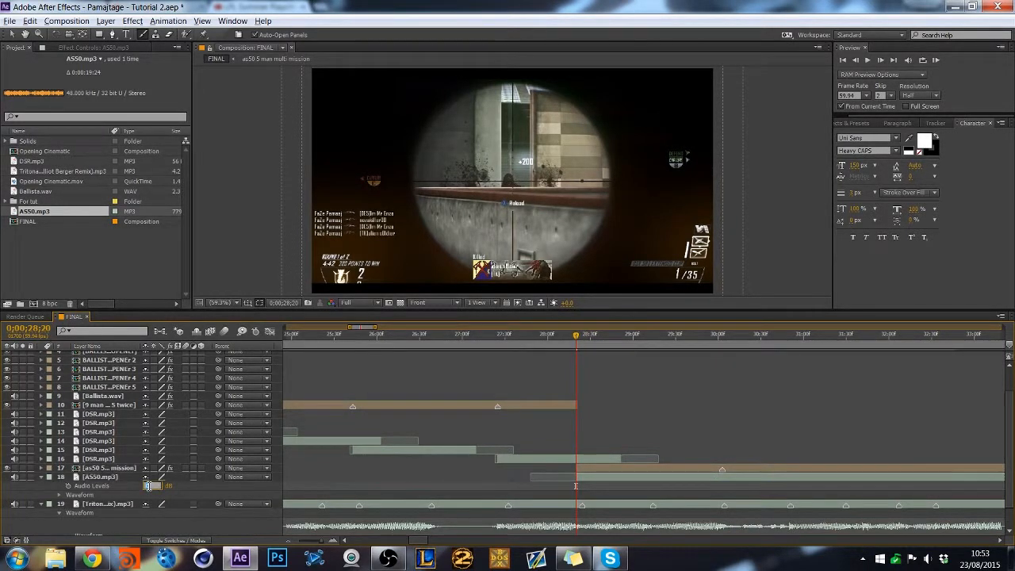
{"action": "key", "text": "Return"}
{"action": "key", "text": "l"}
{"action": "key", "text": "l"}
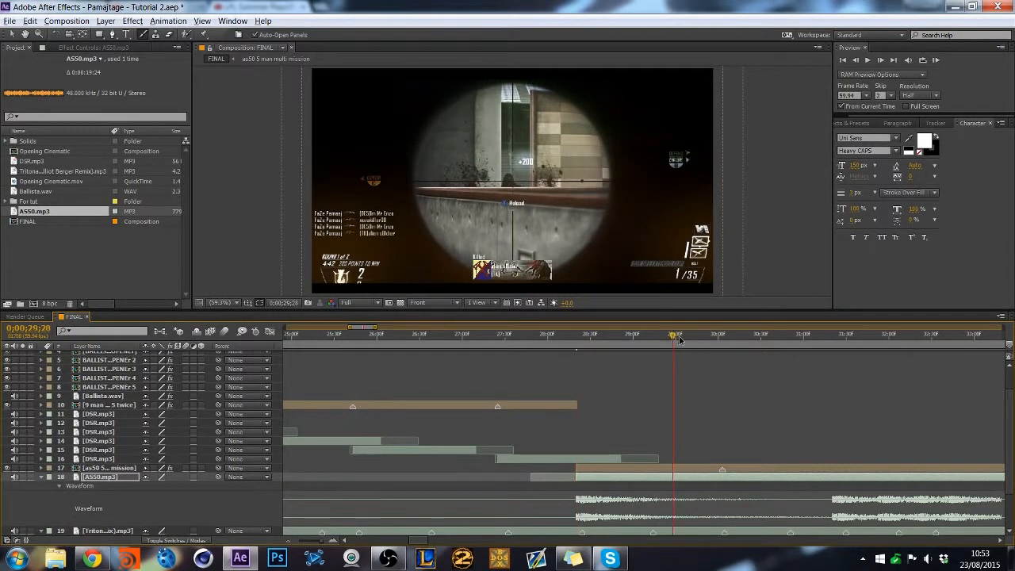
Trim the end of AS50.mp3 to a single gunshot ending at about 0;00;30;09 and collapse its waveform.
{"action": "left_click_drag", "start_coordinate": [697, 336], "coordinate": [758, 351]}
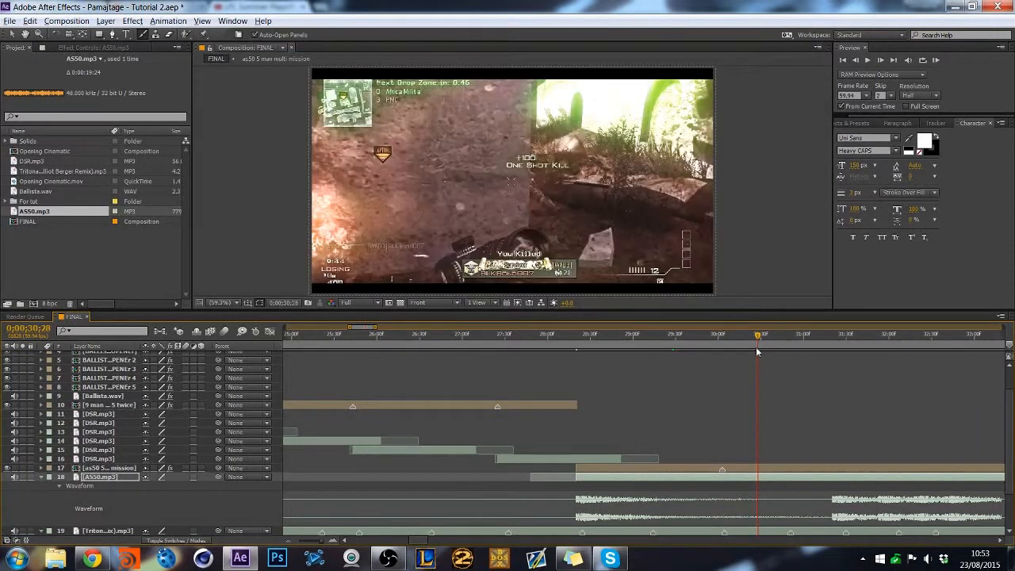
{"action": "key", "text": "alt+bracketright"}
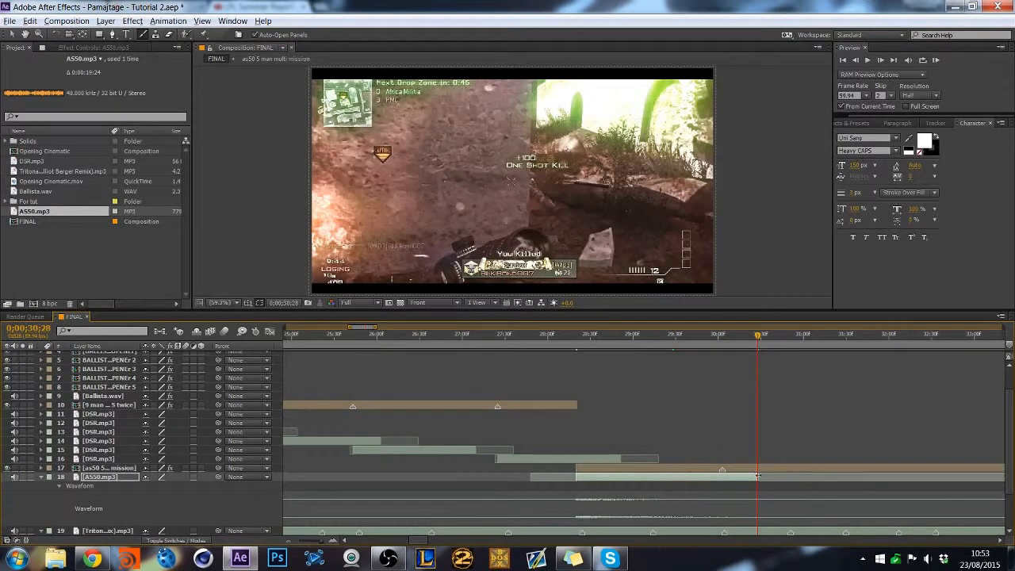
{"action": "left_click_drag", "start_coordinate": [732, 482], "coordinate": [728, 482]}
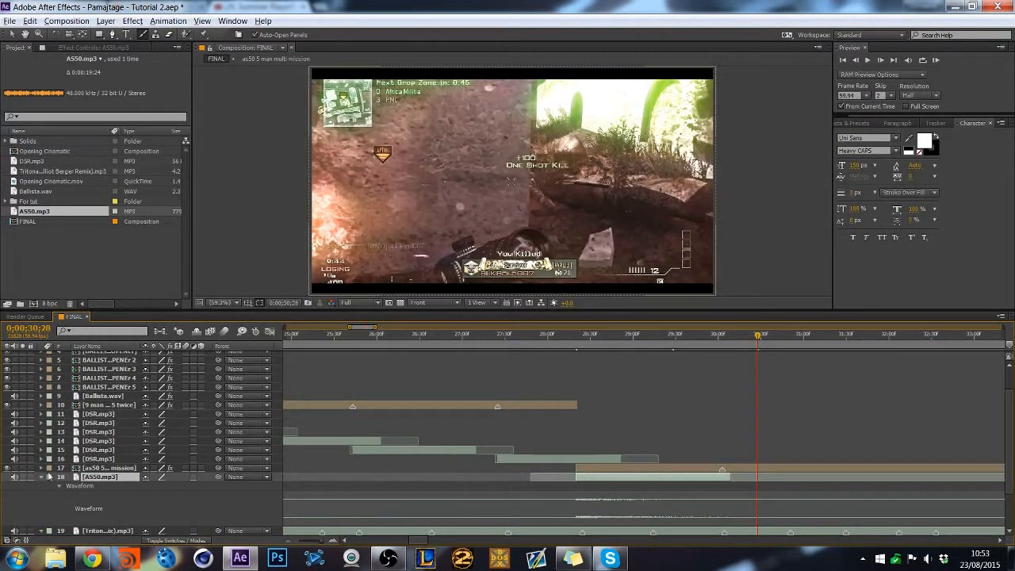
{"action": "left_click", "coordinate": [41, 478]}
Reveal the as50 5 man multi mission keyframes and shift the trimmed AS50.mp3 to start at the first kill, 0;00;30;03.
{"action": "left_click", "coordinate": [722, 343]}
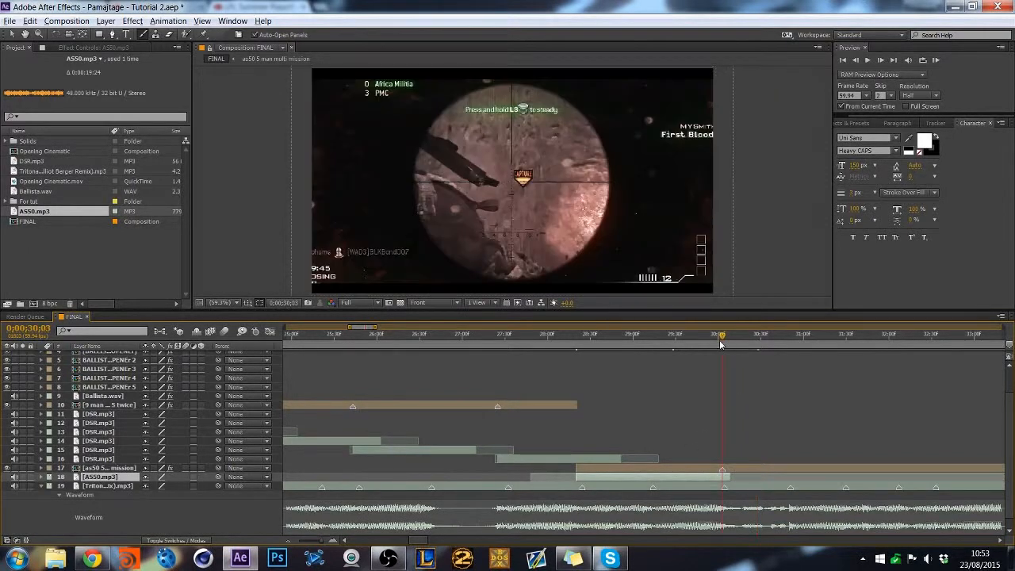
{"action": "left_click", "coordinate": [766, 469]}
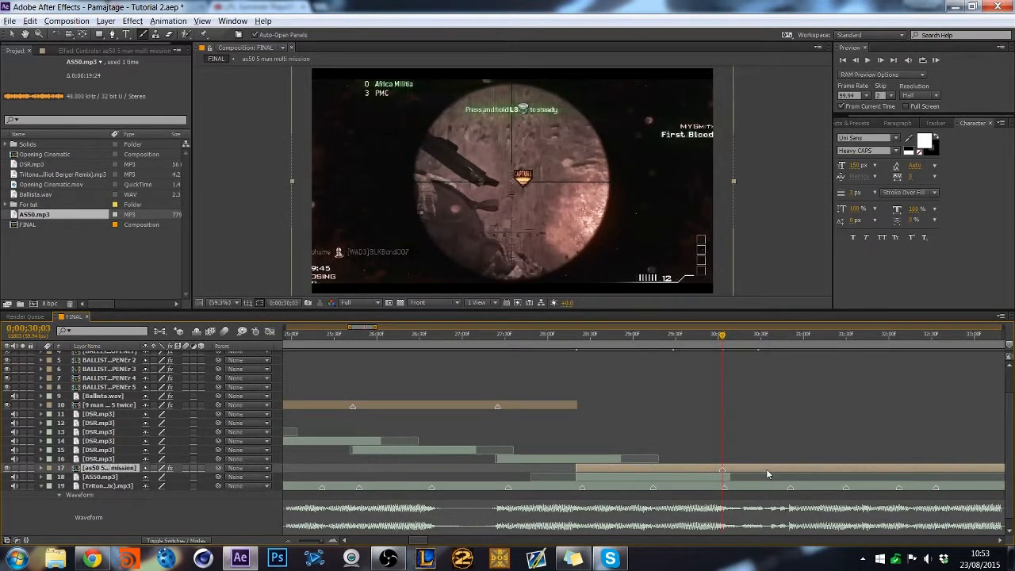
{"action": "key", "text": "u"}
{"action": "left_click", "coordinate": [665, 517]}
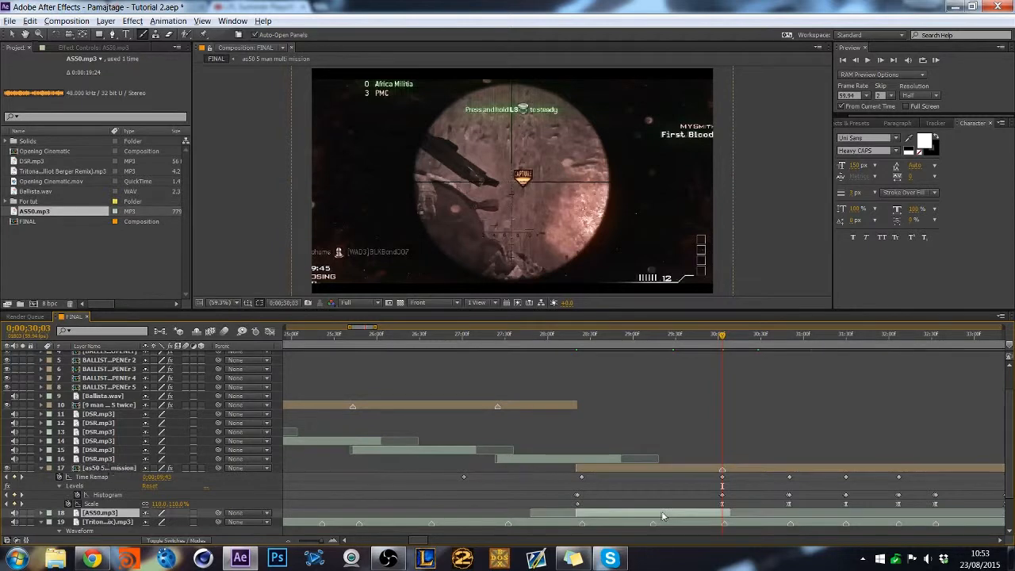
{"action": "left_click_drag", "start_coordinate": [652, 520], "coordinate": [780, 520]}
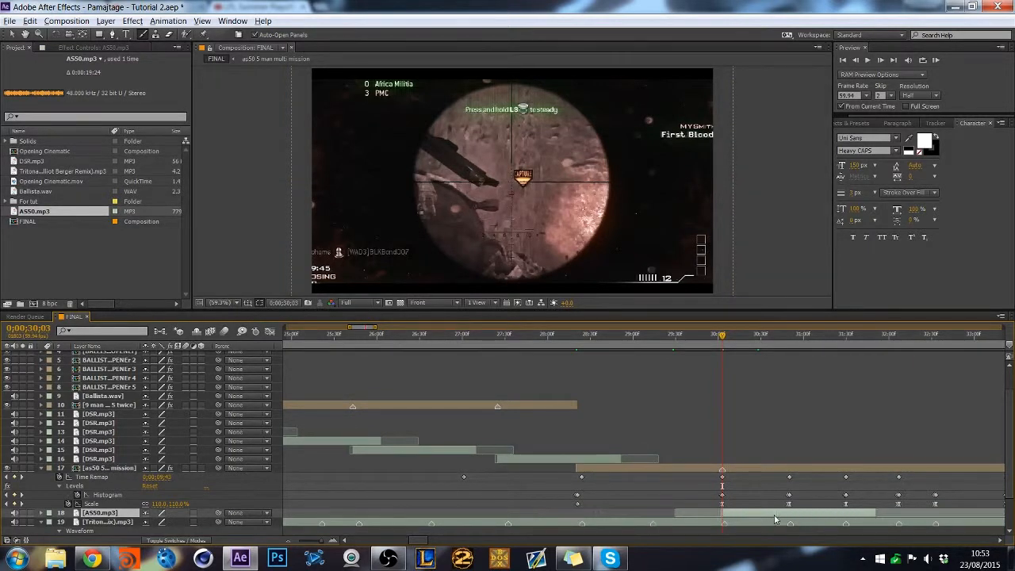
Duplicate AS50.mp3 twice and align the copies with the next kill keyframes at 0;00;30;51 and about 0;00;31;30.
{"action": "left_click_drag", "start_coordinate": [418, 542], "coordinate": [428, 542]}
{"action": "left_click_drag", "start_coordinate": [475, 349], "coordinate": [467, 346]}
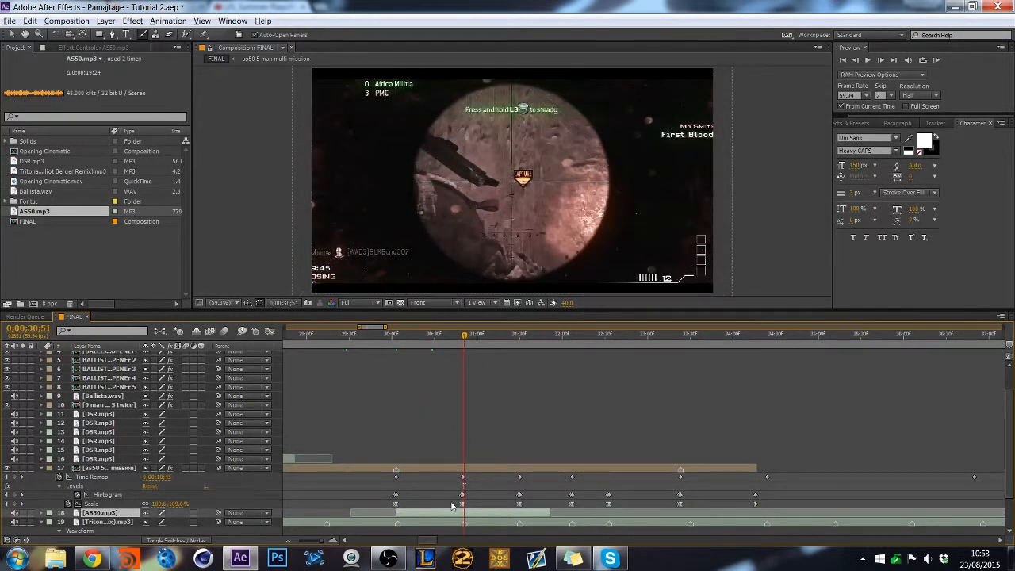
{"action": "key", "text": "ctrl+d"}
{"action": "left_click_drag", "start_coordinate": [440, 516], "coordinate": [498, 519]}
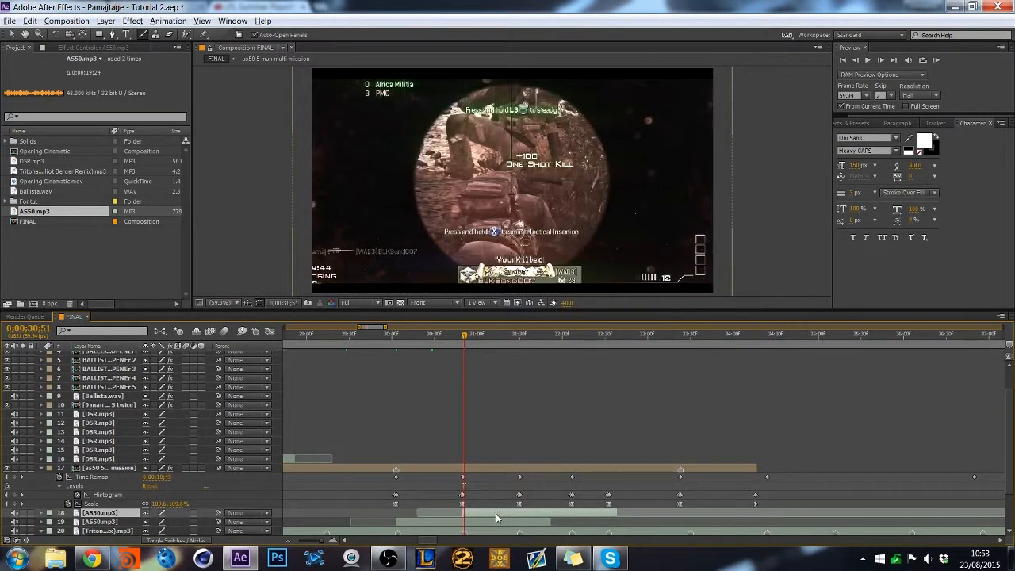
{"action": "key", "text": "ctrl+d"}
{"action": "left_click_drag", "start_coordinate": [496, 514], "coordinate": [535, 521]}
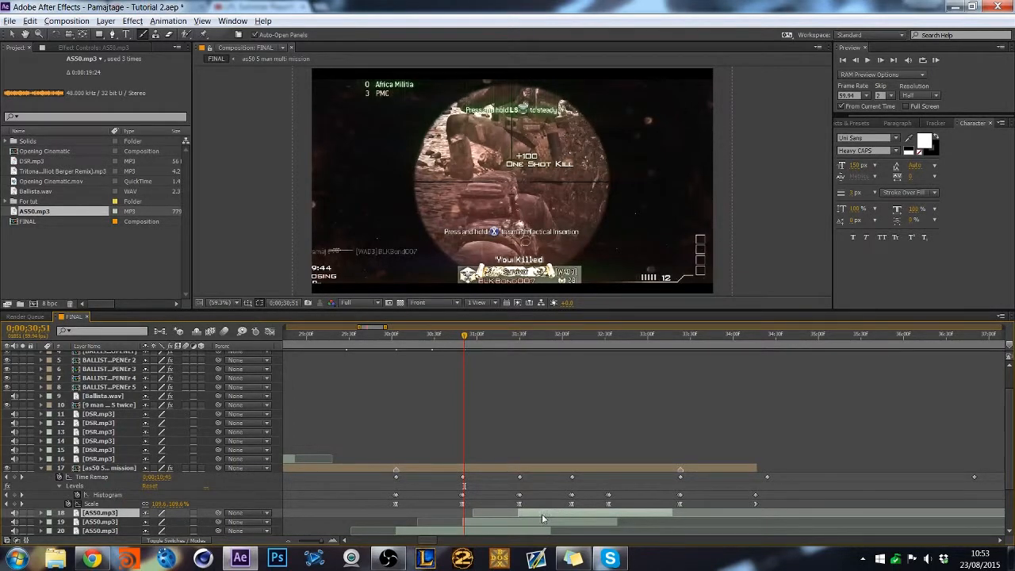
Add further AS50.mp3 copies aligned with the keyframes at about 0;00;32;07, 0;00;32;33 and 0;00;33;24.
{"action": "key", "text": "ctrl+d"}
{"action": "left_click_drag", "start_coordinate": [542, 514], "coordinate": [585, 514]}
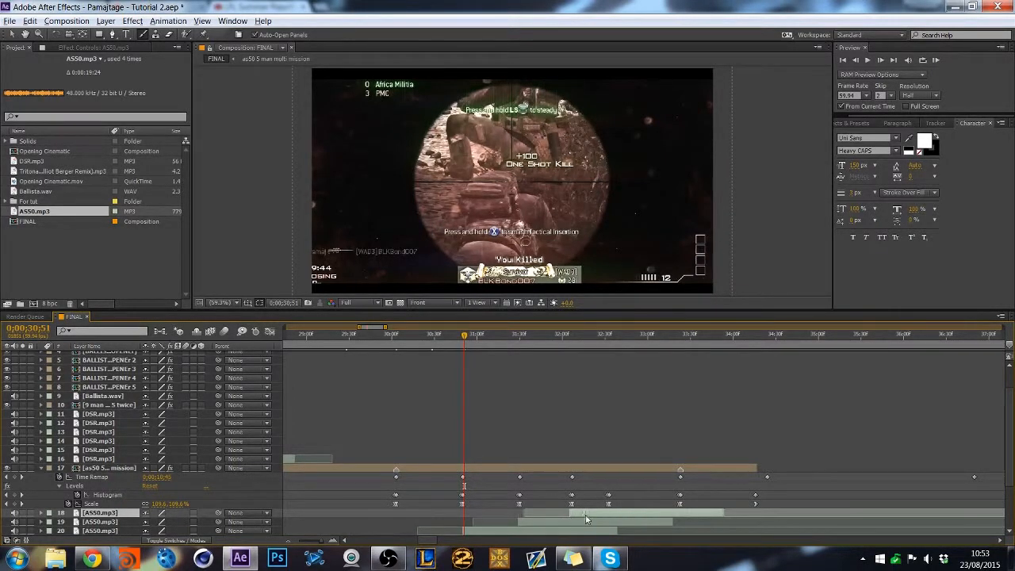
{"action": "key", "text": "ctrl+d"}
{"action": "left_click_drag", "start_coordinate": [587, 514], "coordinate": [704, 515]}
{"action": "key", "text": "ctrl+d"}
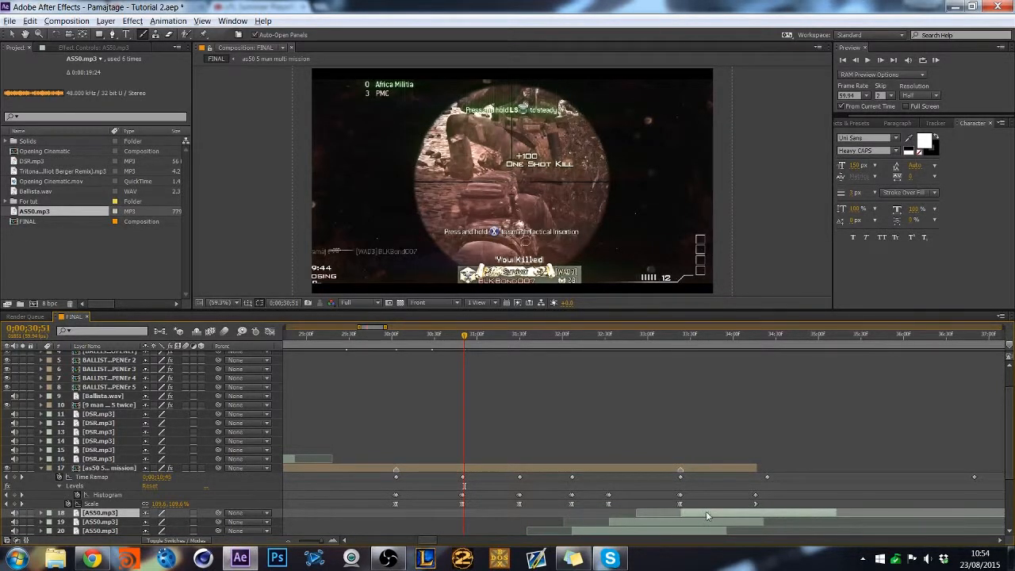
Preview the gunshots from 0;00;28;54 and delete the AS50.mp3 copy at about 0;00;32;33.
{"action": "left_click", "coordinate": [298, 341]}
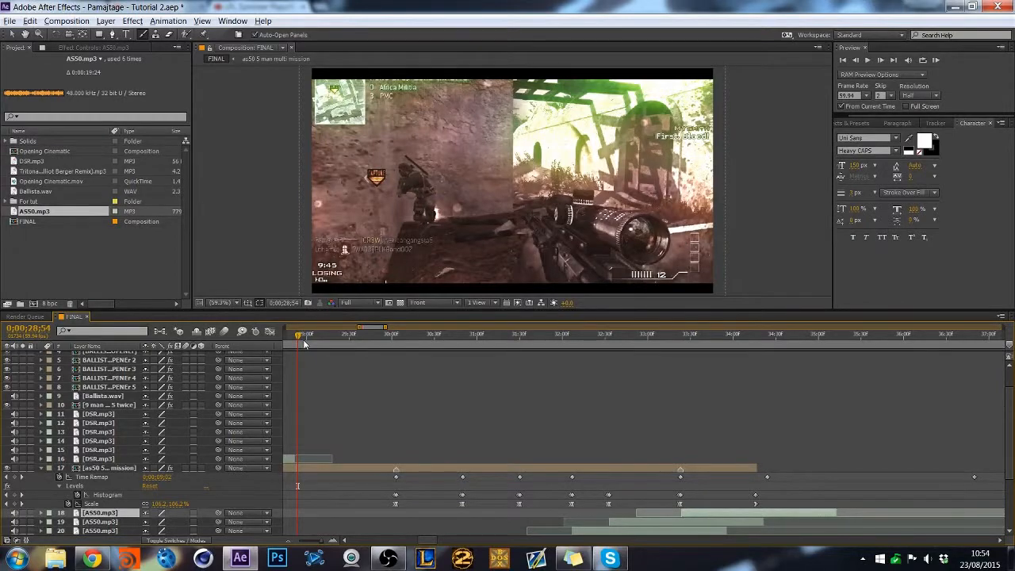
{"action": "key", "text": "space"}
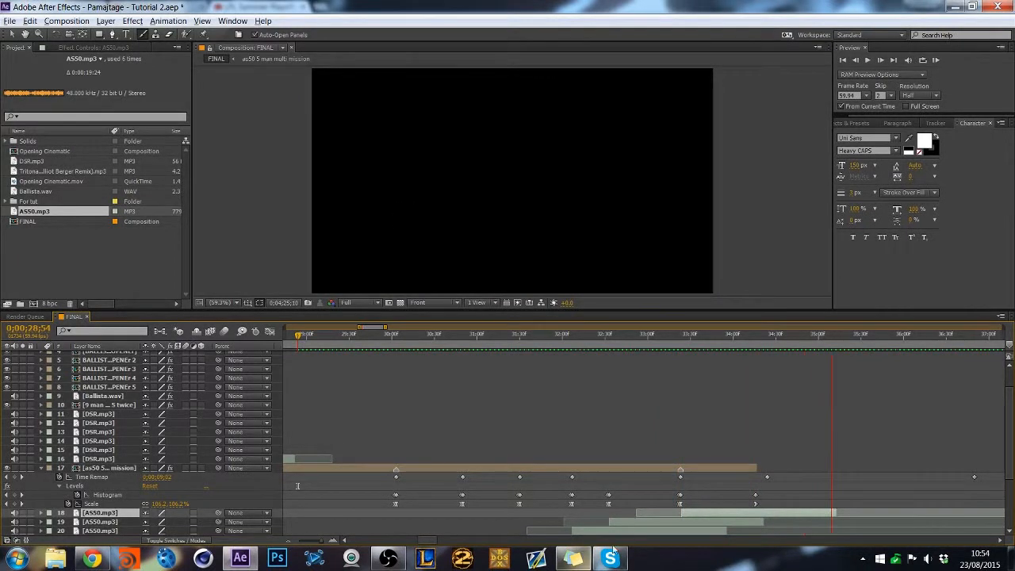
{"action": "left_click", "coordinate": [635, 525]}
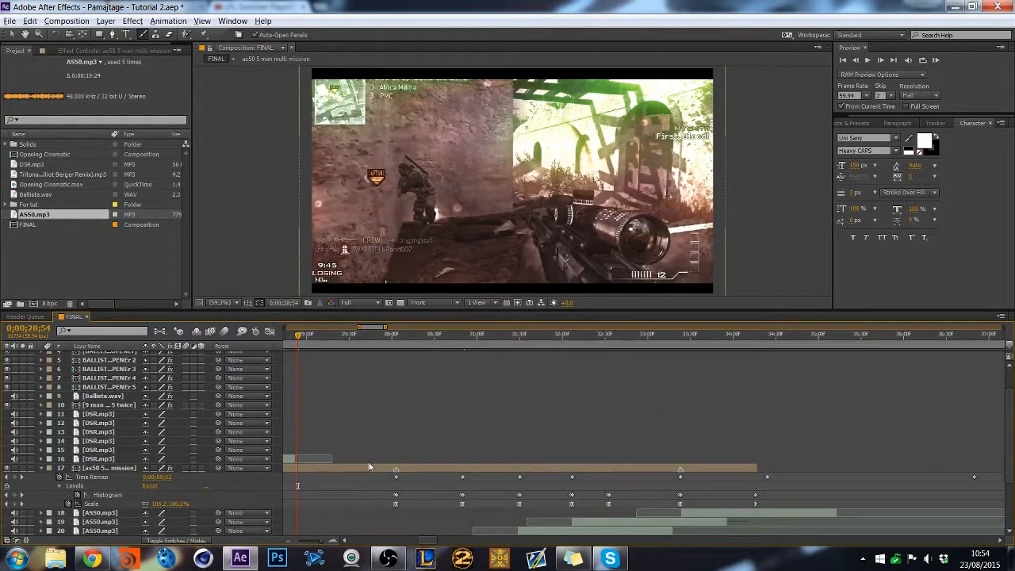
Nudge the earliest AS50.mp3 layer slightly ahead of the first kill keyframe and preview the synced gunshots from 0;00;28;54.
{"action": "scroll", "coordinate": [403, 520], "scroll_direction": "down", "scroll_amount": 1}
{"action": "left_click_drag", "start_coordinate": [413, 521], "coordinate": [410, 521]}
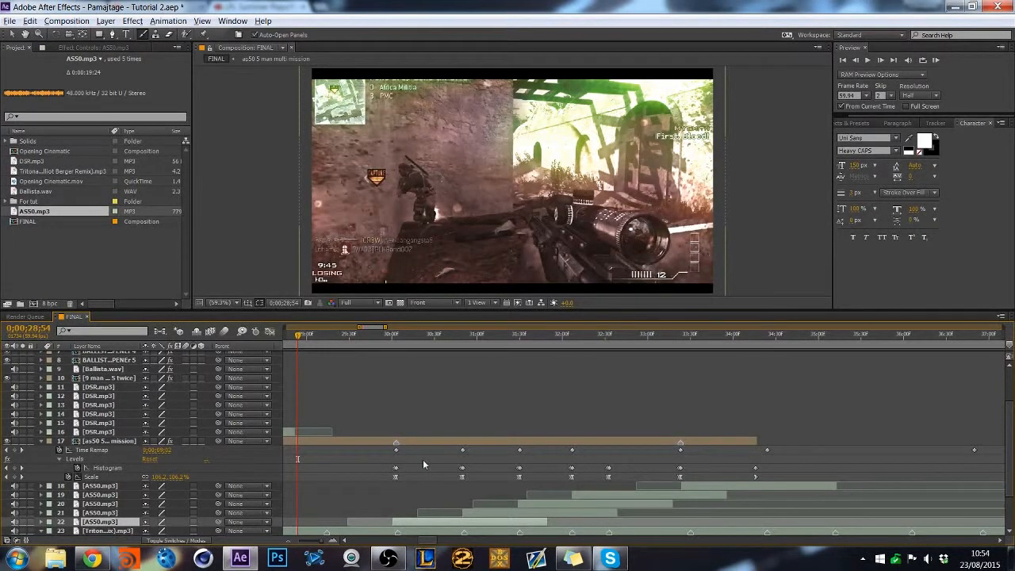
{"action": "key", "text": "space"}
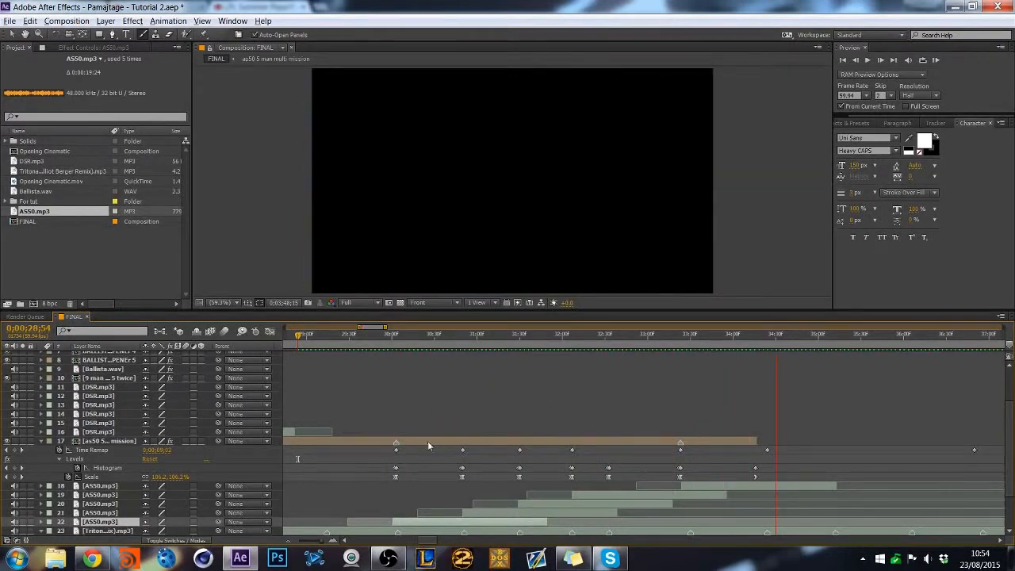
{"action": "key", "text": "space"}
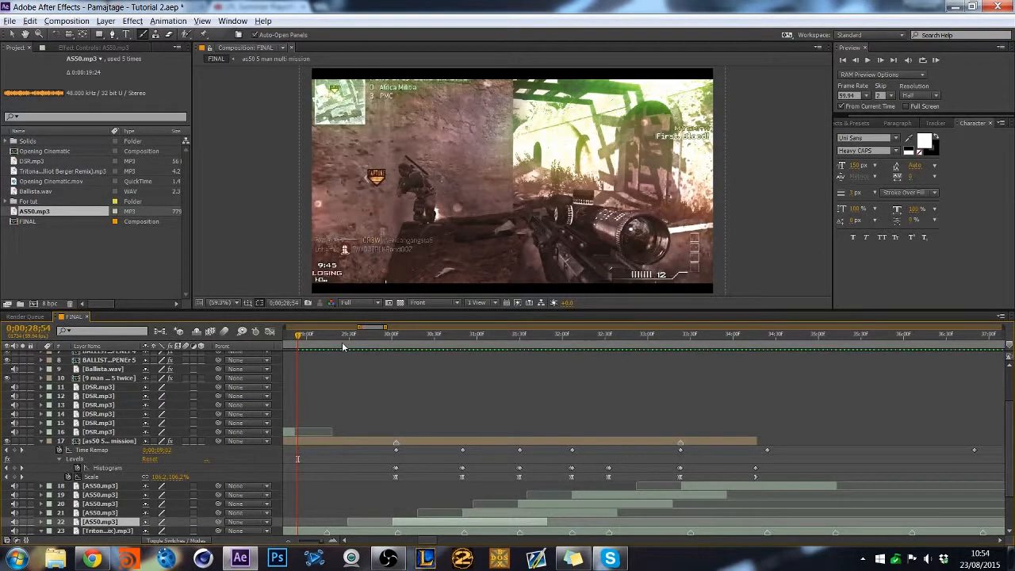
{"action": "key", "text": "space"}
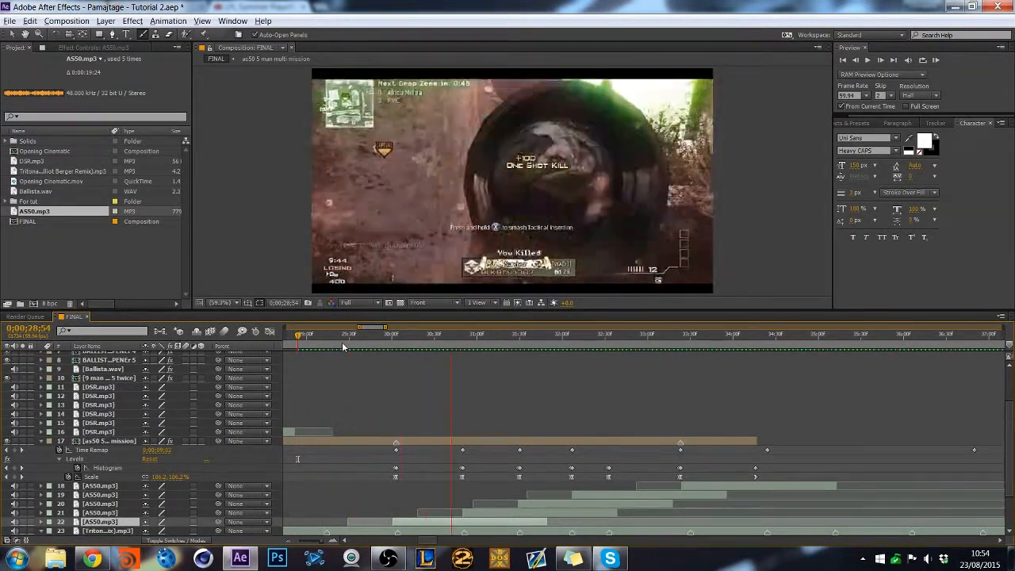
{"action": "key", "text": "space"}
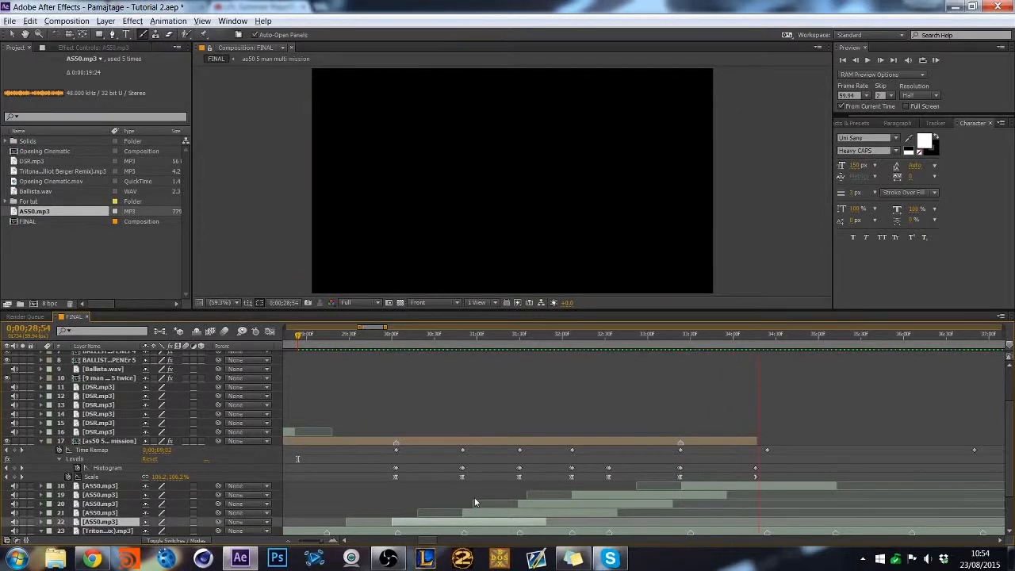
Save the project and split the as50 5 man multi mission layer at its last kill marker, 0;00;33;24.
{"action": "left_click", "coordinate": [41, 442]}
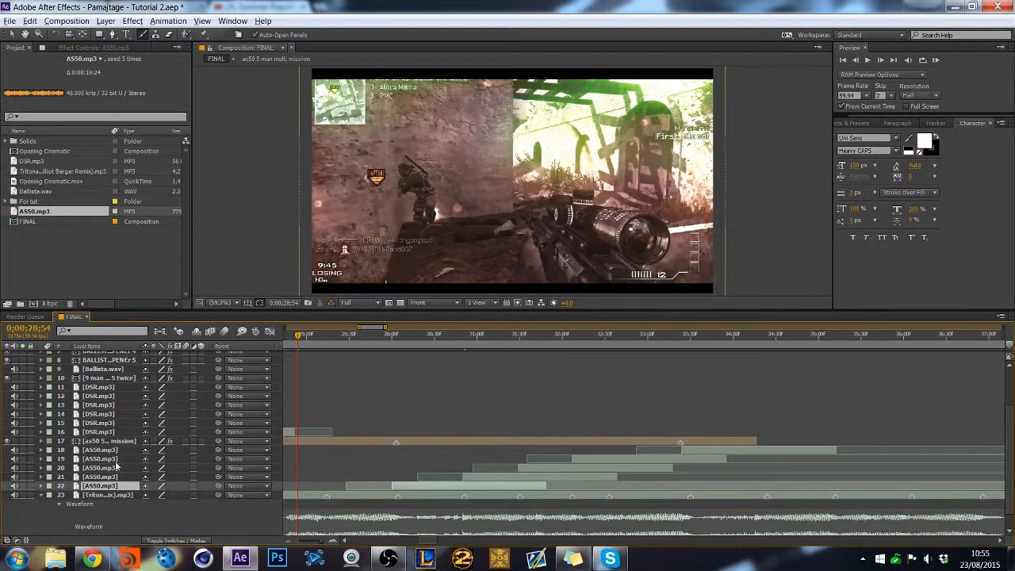
{"action": "key", "text": "ctrl+s"}
{"action": "left_click", "coordinate": [687, 348]}
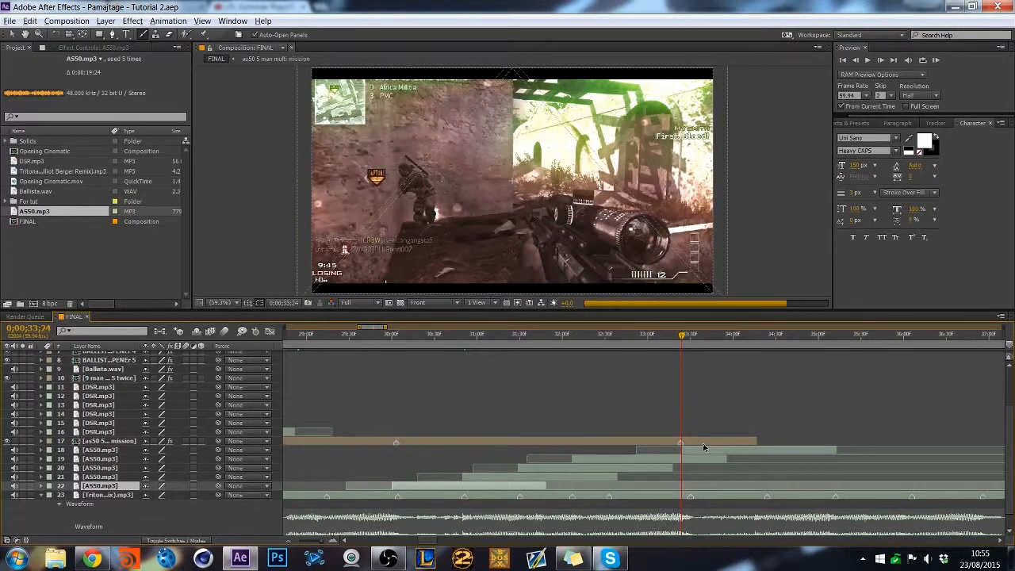
{"action": "left_click", "coordinate": [702, 442]}
{"action": "key", "text": "ctrl+shift+d"}
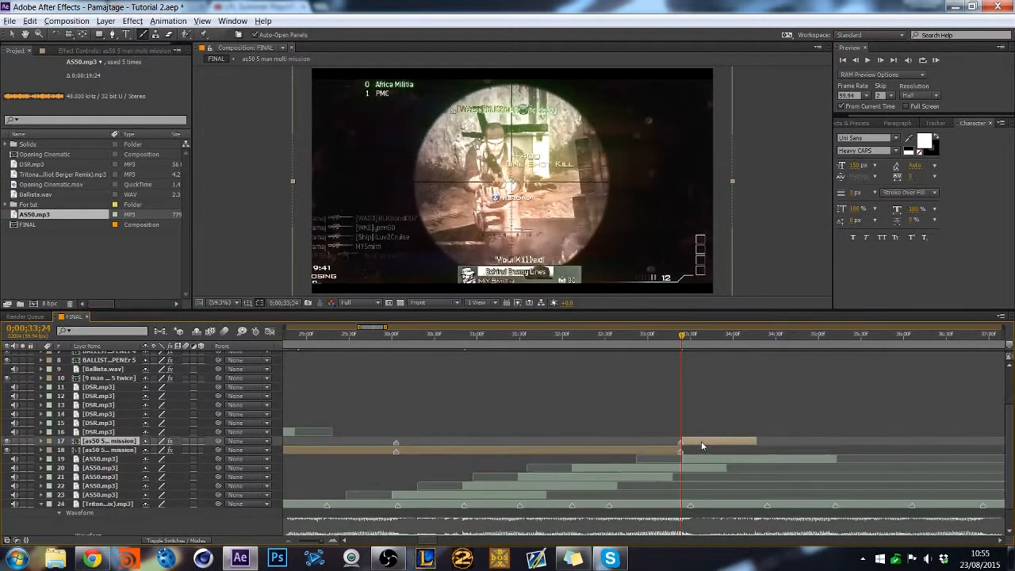
Import Explosion_Dull.wav from the GunsoundEnhancementPack folder inside Special SFX (Guns, etc).
{"action": "left_click", "coordinate": [115, 218]}
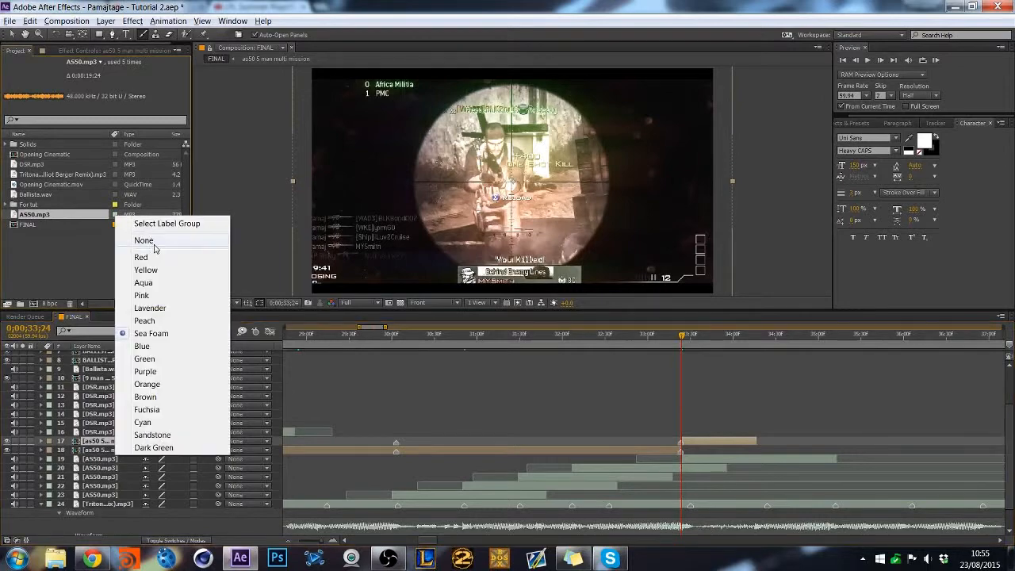
{"action": "left_click", "coordinate": [113, 264]}
{"action": "double_click", "coordinate": [114, 270]}
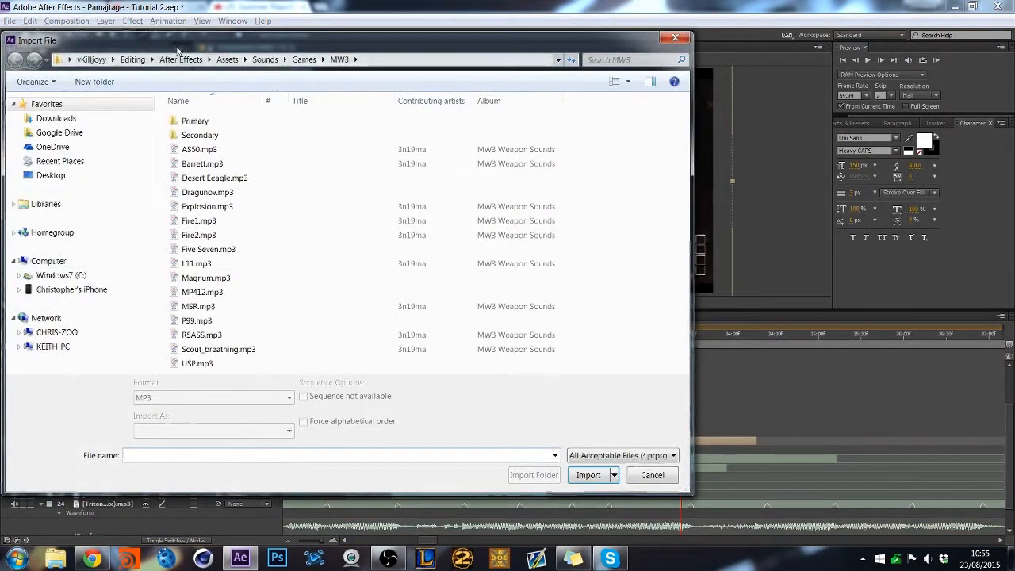
{"action": "left_click", "coordinate": [266, 61]}
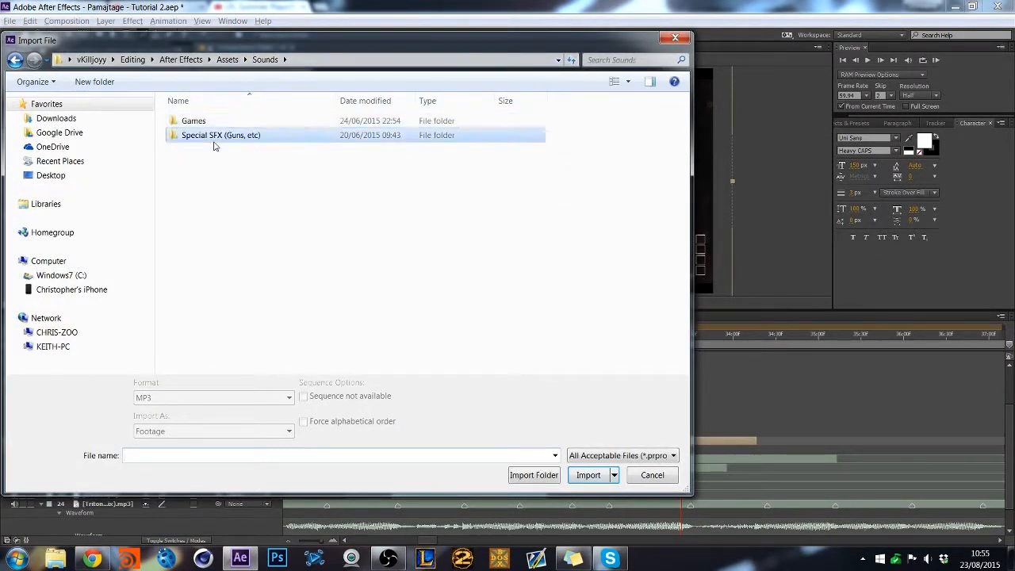
{"action": "double_click", "coordinate": [214, 138]}
{"action": "double_click", "coordinate": [228, 136]}
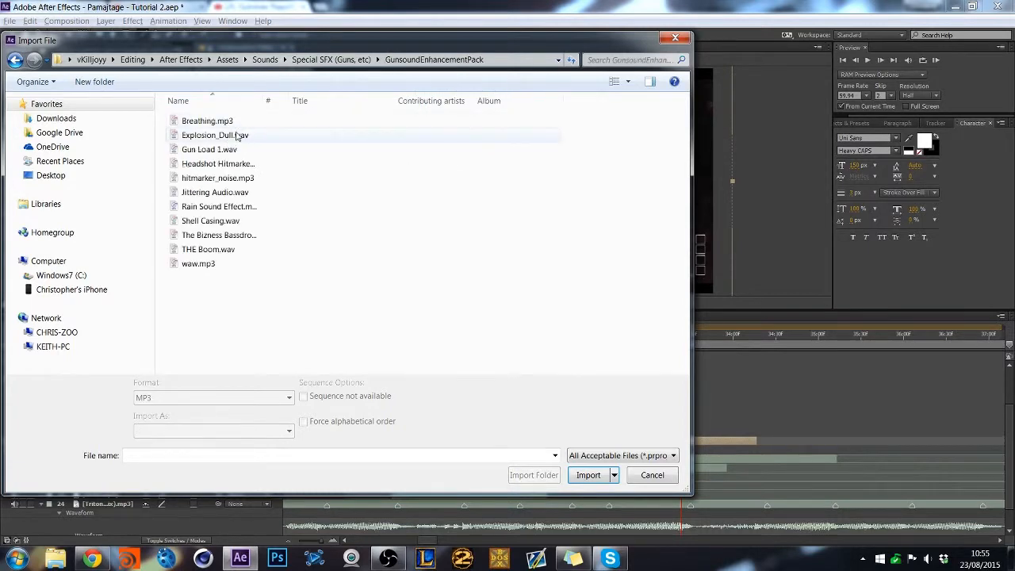
{"action": "double_click", "coordinate": [196, 135]}
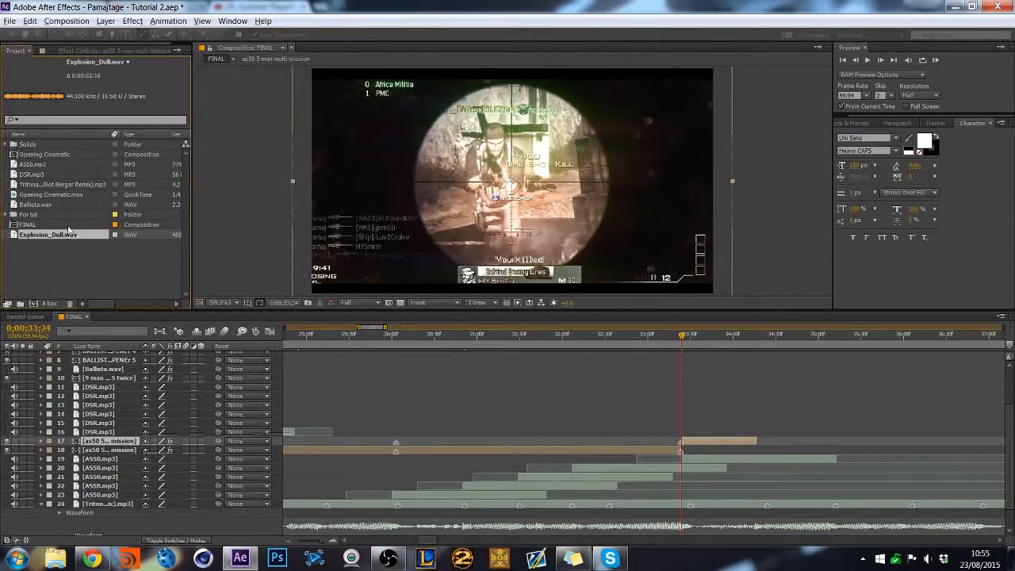
Place Explosion_Dull.wav below the split as50 5 man multi mission layers and align its start to the last kill at 0;00;33;24.
{"action": "left_click_drag", "start_coordinate": [101, 439], "coordinate": [102, 453]}
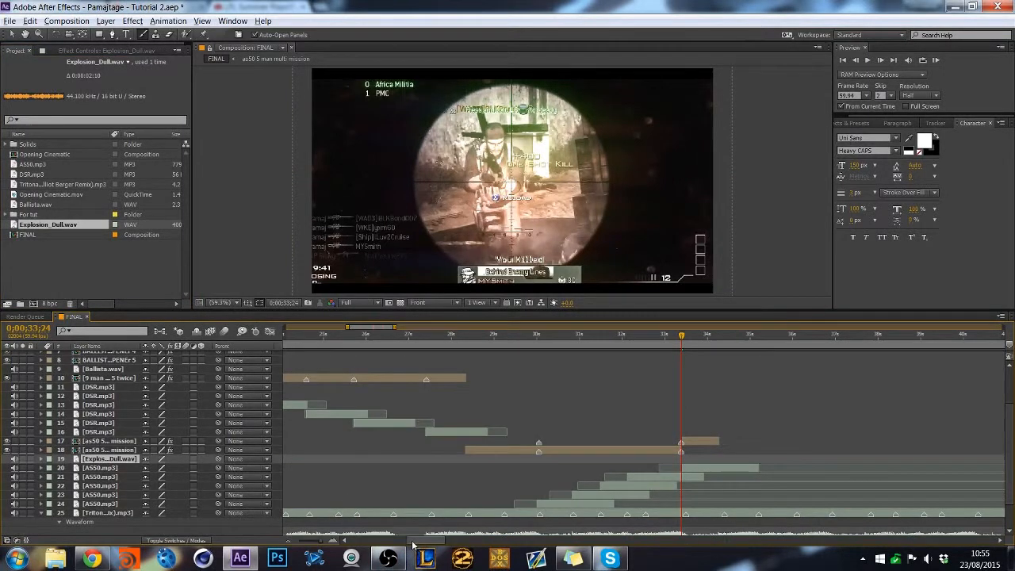
{"action": "left_click_drag", "start_coordinate": [427, 541], "coordinate": [333, 515]}
{"action": "left_click_drag", "start_coordinate": [323, 460], "coordinate": [841, 466]}
{"action": "key", "text": "l"}
{"action": "key", "text": "l"}
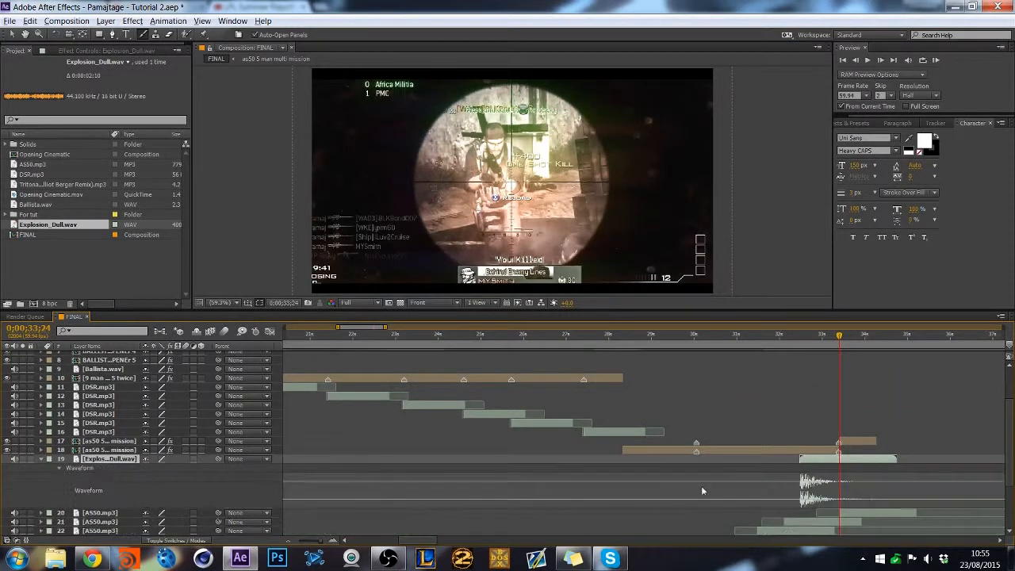
{"action": "left_click", "coordinate": [332, 543]}
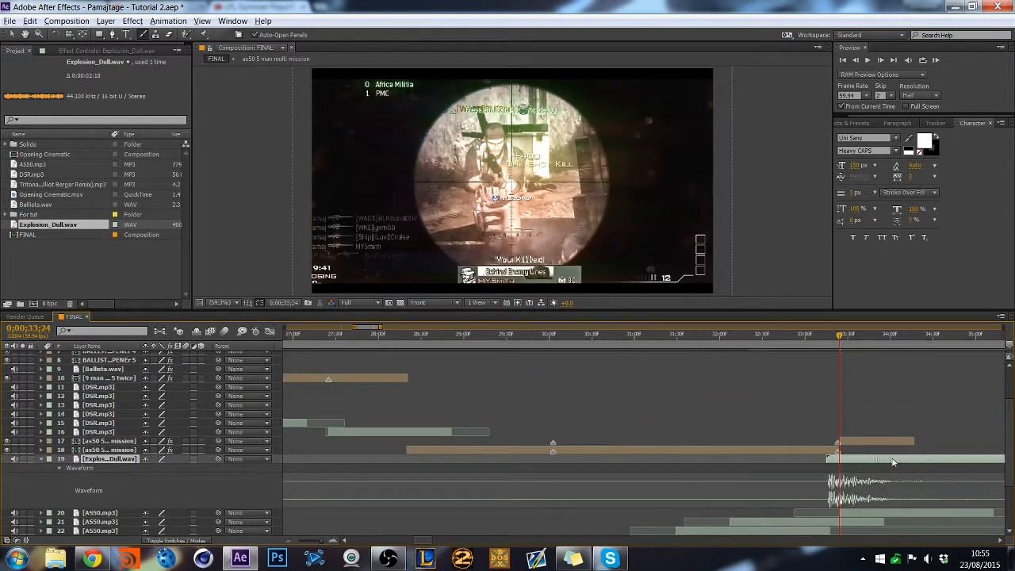
{"action": "key", "text": "["}
Lower the audio level of the Explosion_Dull.wav layer.
{"action": "key", "text": "l"}
{"action": "left_click", "coordinate": [152, 468]}
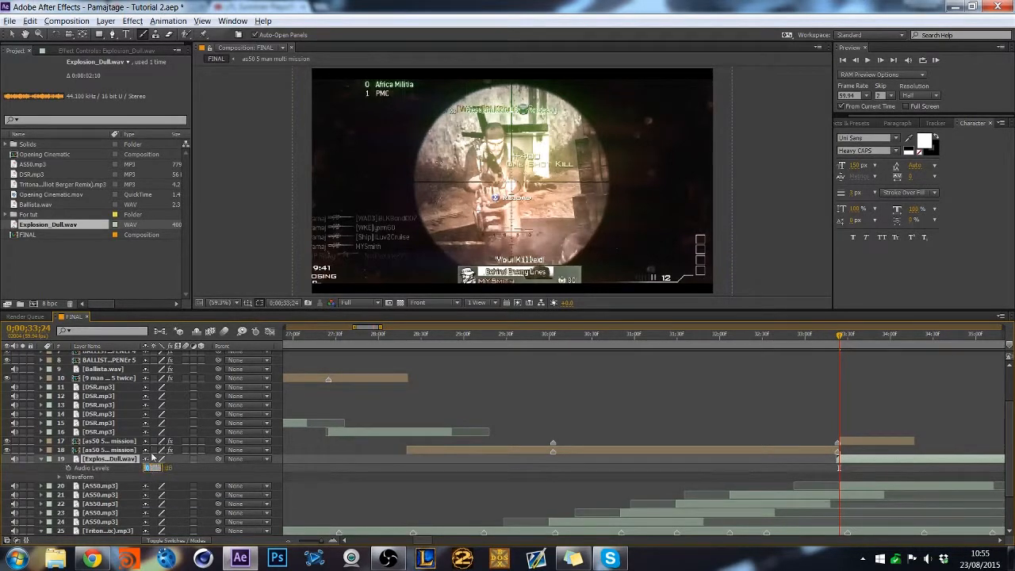
{"action": "type", "text": "-1"}
{"action": "key", "text": "Return"}
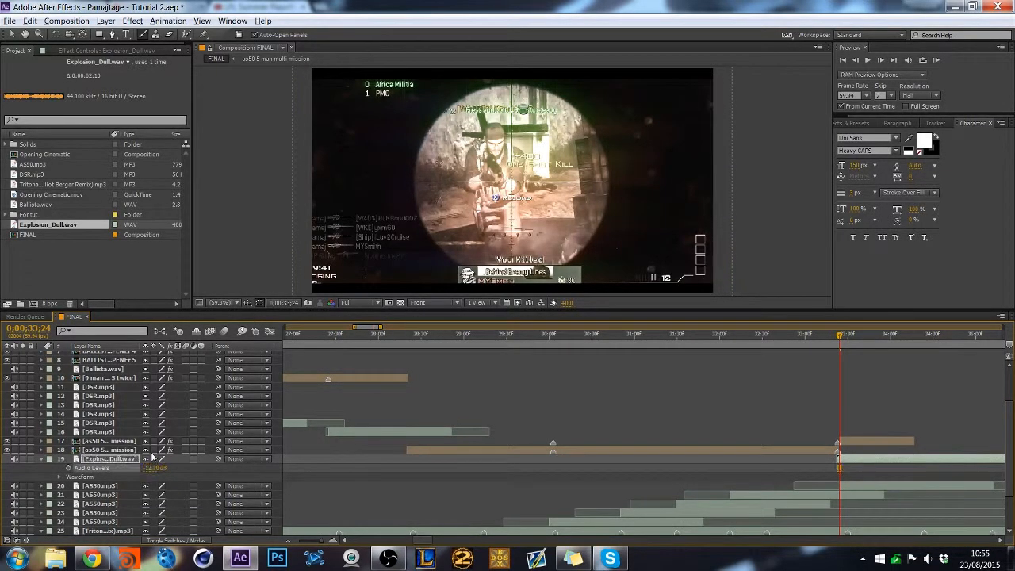
Check the Explosion_Dull.wav waveform and trim the layer's end to about where the as50 5 man multi mission clip ends.
{"action": "key", "text": "l"}
{"action": "key", "text": "l"}
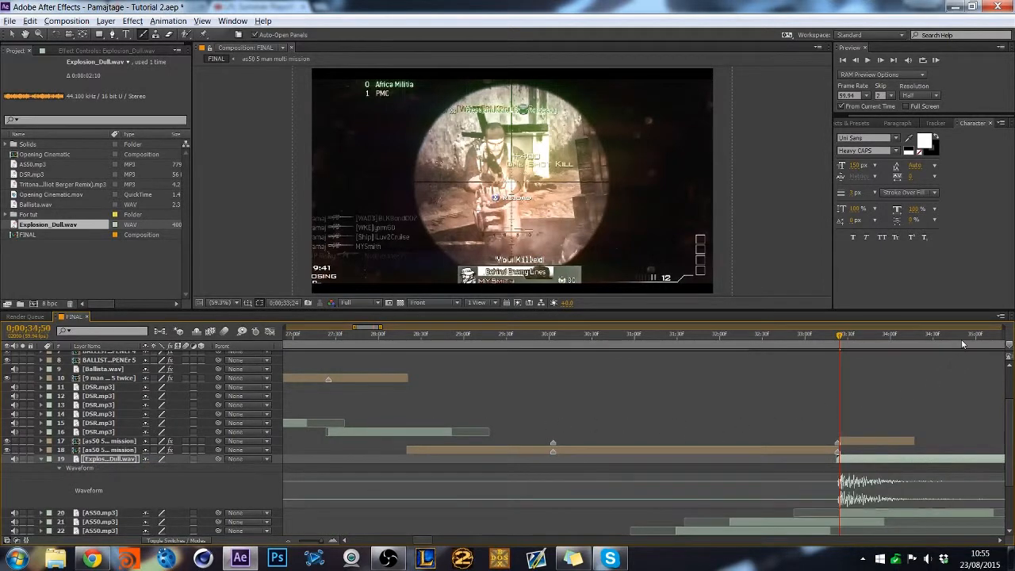
{"action": "left_click", "coordinate": [962, 341]}
{"action": "key", "text": "alt+]"}
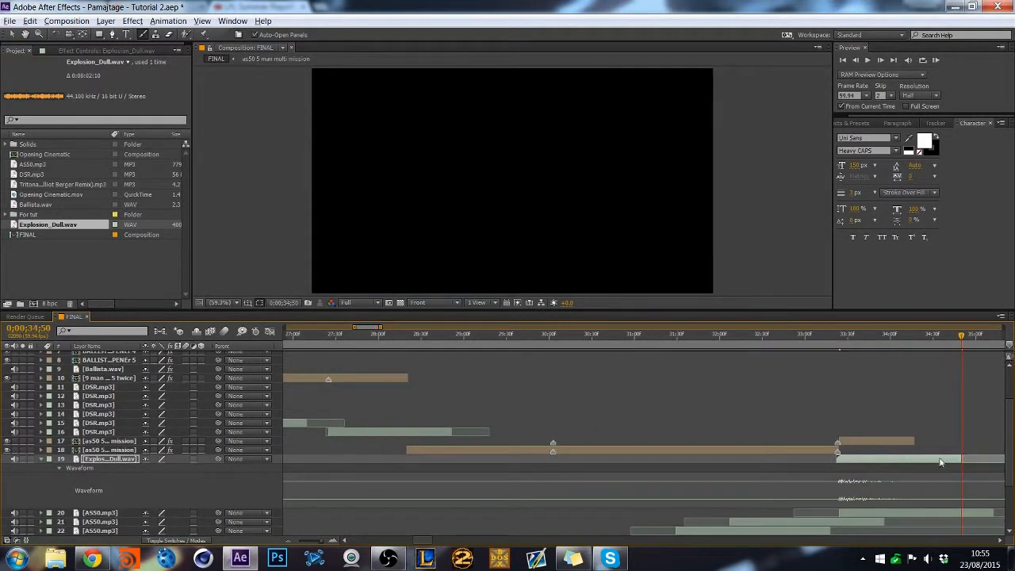
{"action": "left_click_drag", "start_coordinate": [965, 457], "coordinate": [913, 460]}
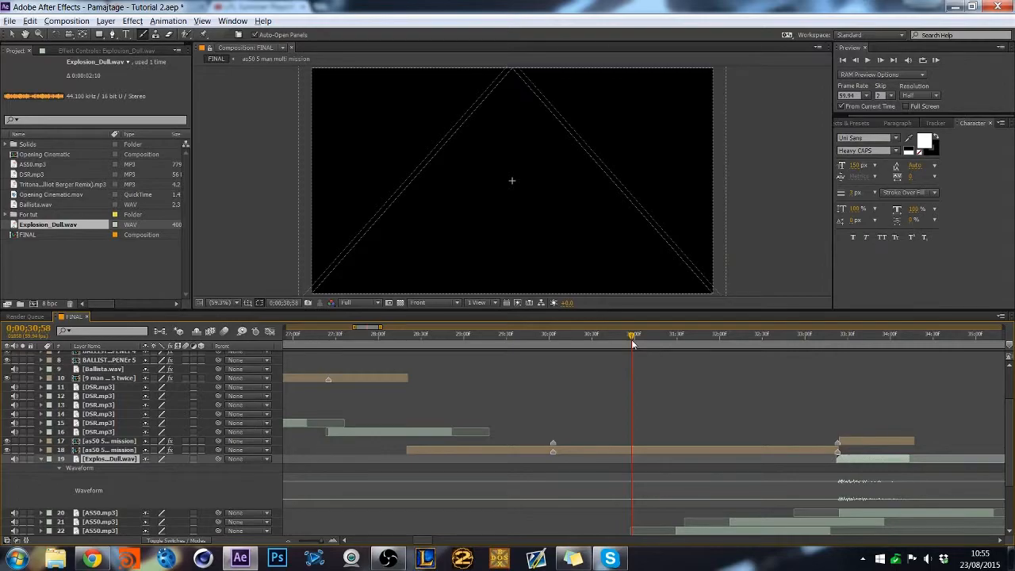
Preview the explosion sound from 0;00;30;58 and set the Explosion_Dull.wav audio level to -7 dB.
{"action": "key", "text": "space"}
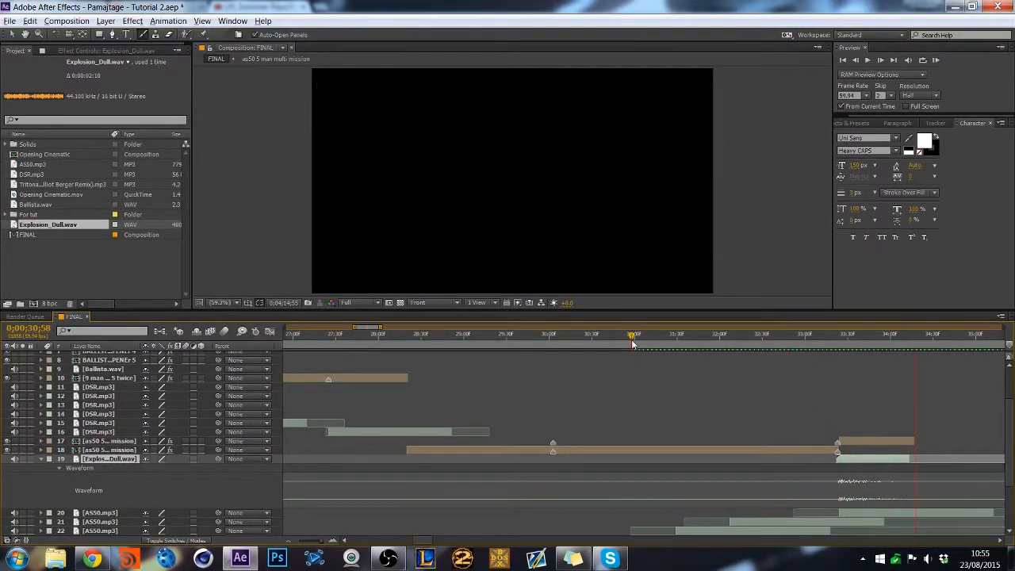
{"action": "key", "text": "space"}
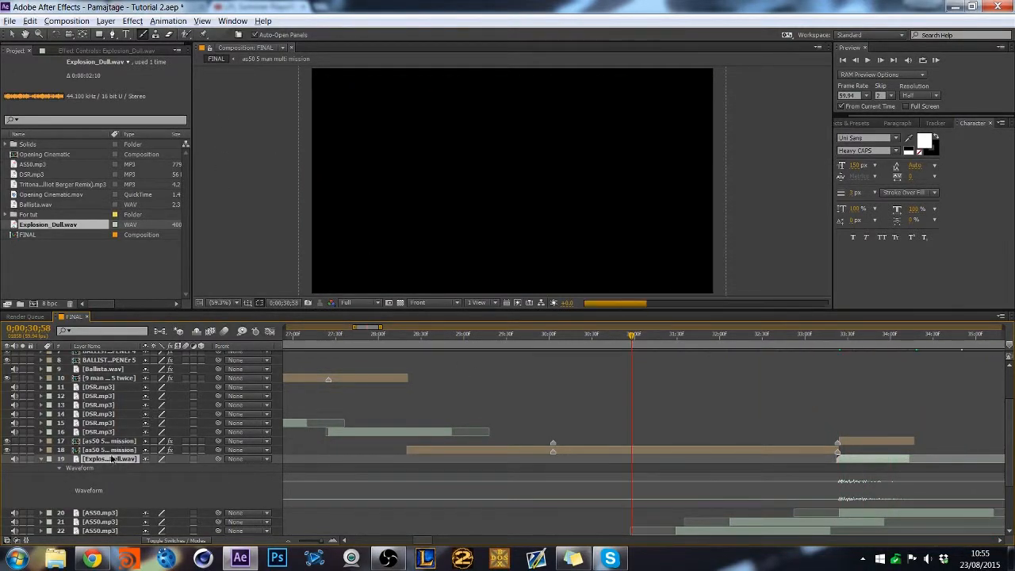
{"action": "key", "text": "l"}
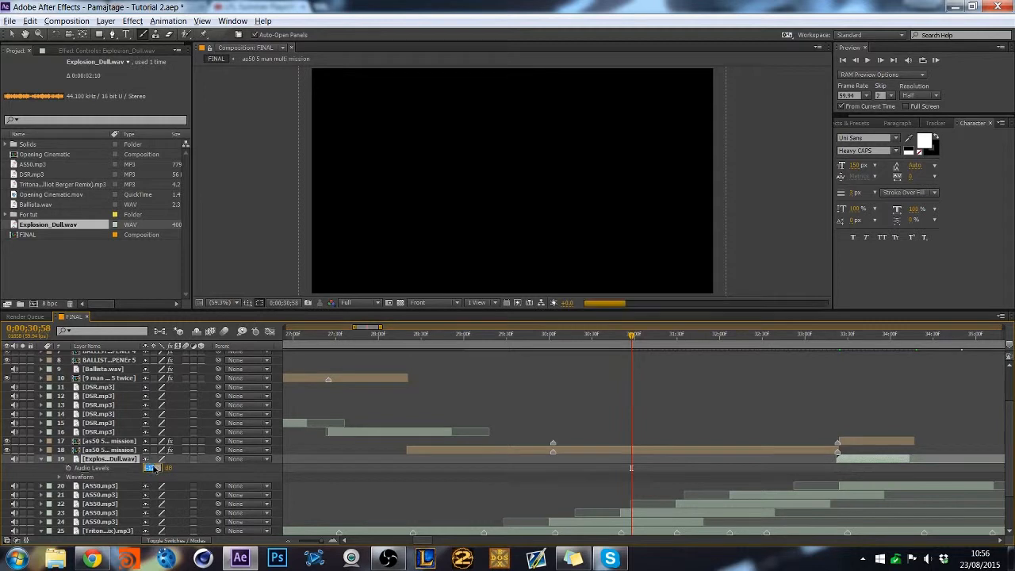
{"action": "left_click", "coordinate": [155, 469]}
{"action": "type", "text": "-7"}
{"action": "key", "text": "Return"}
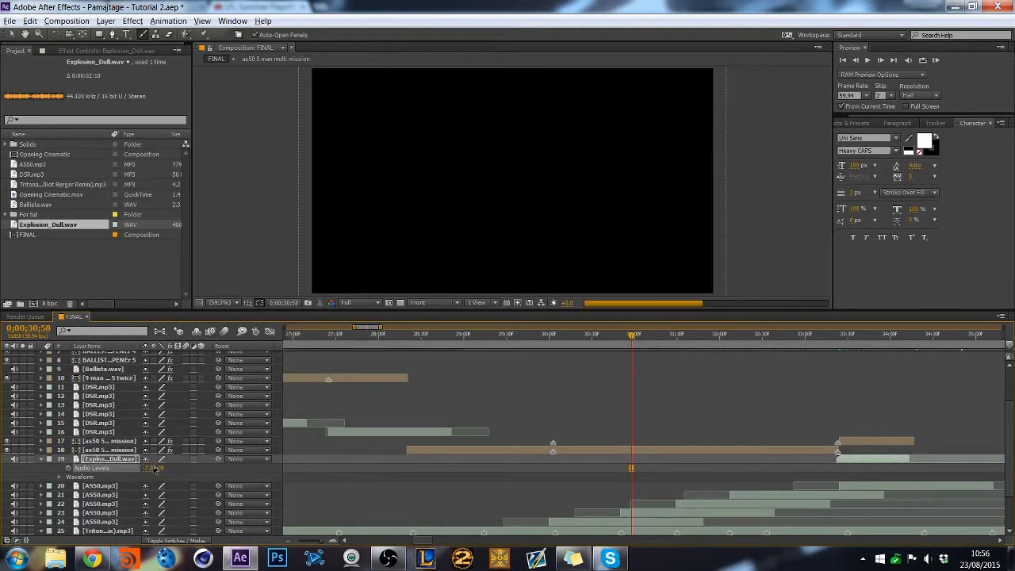
Preview the adjusted explosion sound from 0;00;30;58 and collapse the Explosion_Dull.wav layer's properties.
{"action": "key", "text": "space"}
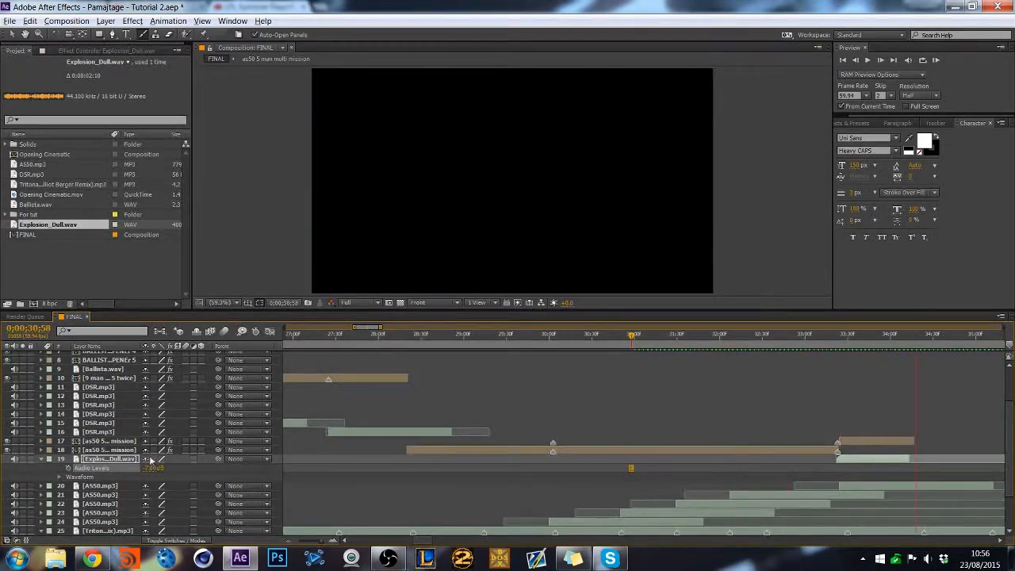
{"action": "left_click", "coordinate": [42, 460]}
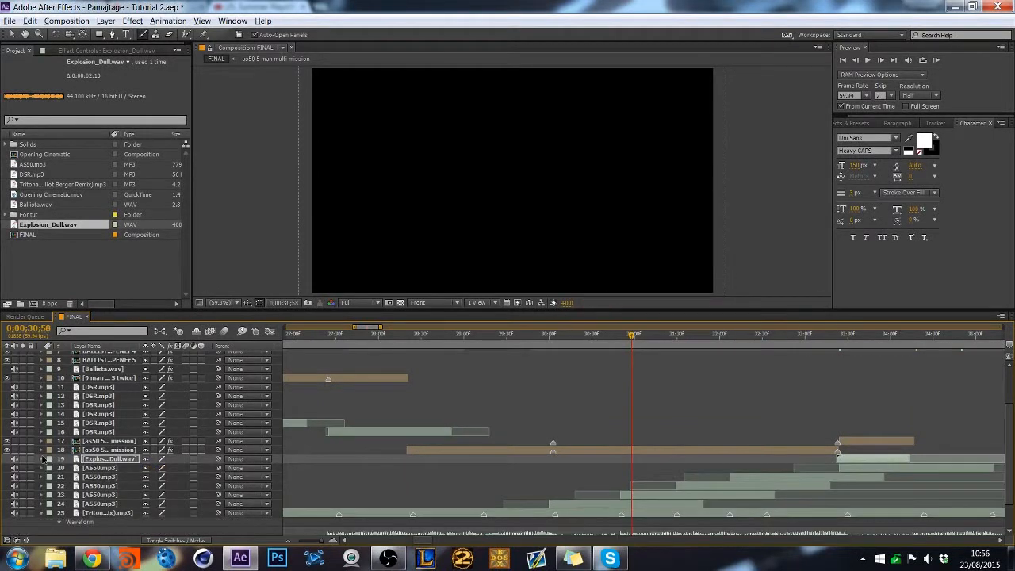
{"action": "key", "text": "KP_0"}
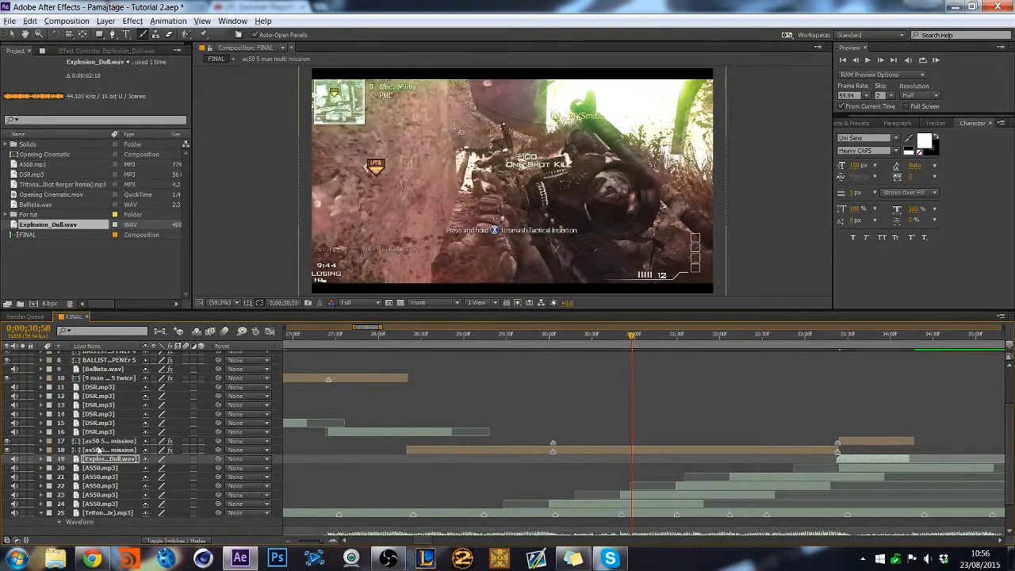
Apply the Set Channels effect to the as50 5 man multi mission segment starting at 0;00;33;24 and collapse its Levels effect.
{"action": "left_click", "coordinate": [842, 342]}
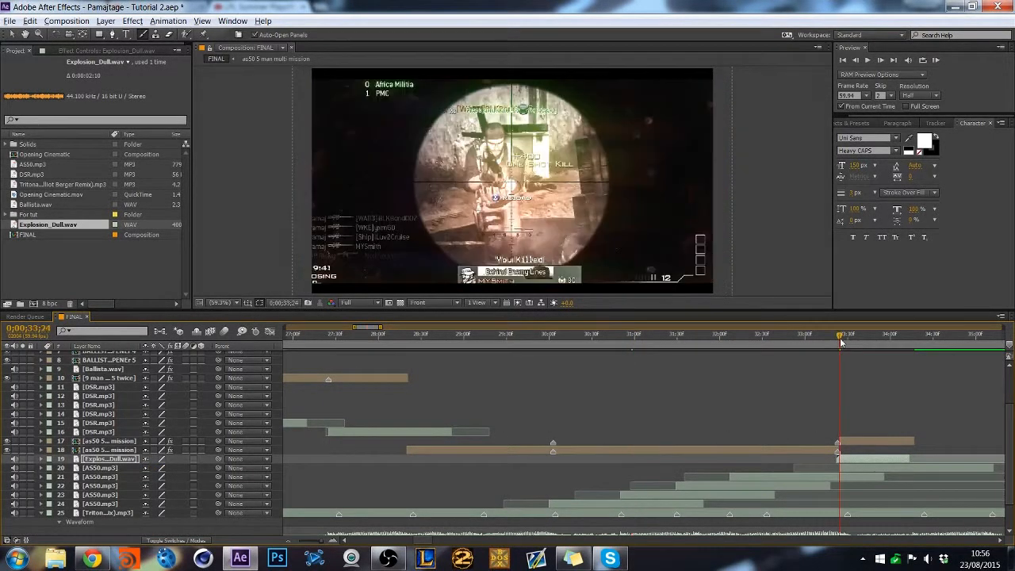
{"action": "left_click", "coordinate": [850, 438]}
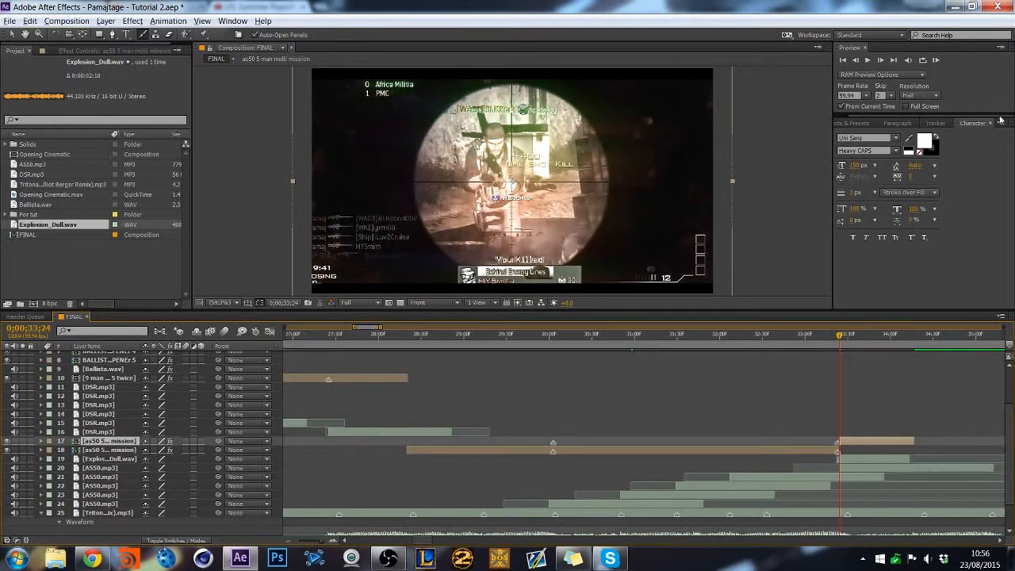
{"action": "left_click", "coordinate": [853, 123]}
{"action": "double_click", "coordinate": [882, 135]}
{"action": "type", "text": "channel"}
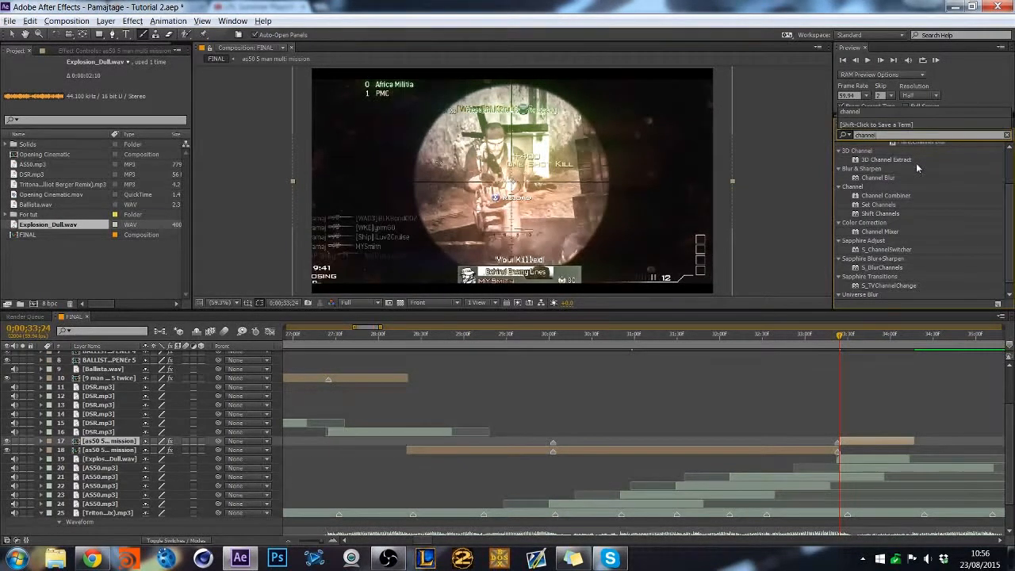
{"action": "scroll", "coordinate": [919, 166], "scroll_direction": "down", "scroll_amount": 1}
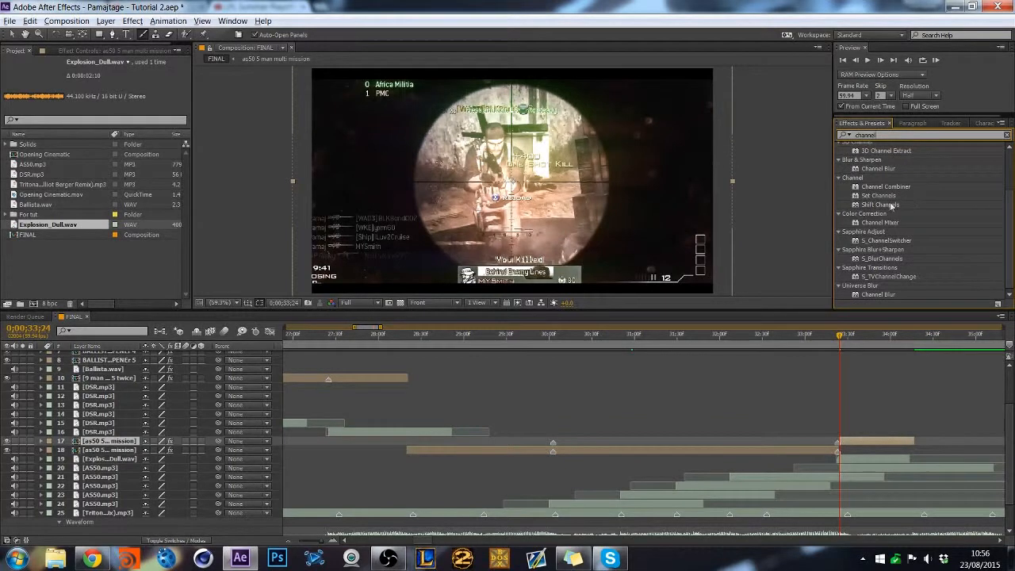
{"action": "left_click_drag", "start_coordinate": [879, 196], "coordinate": [885, 441]}
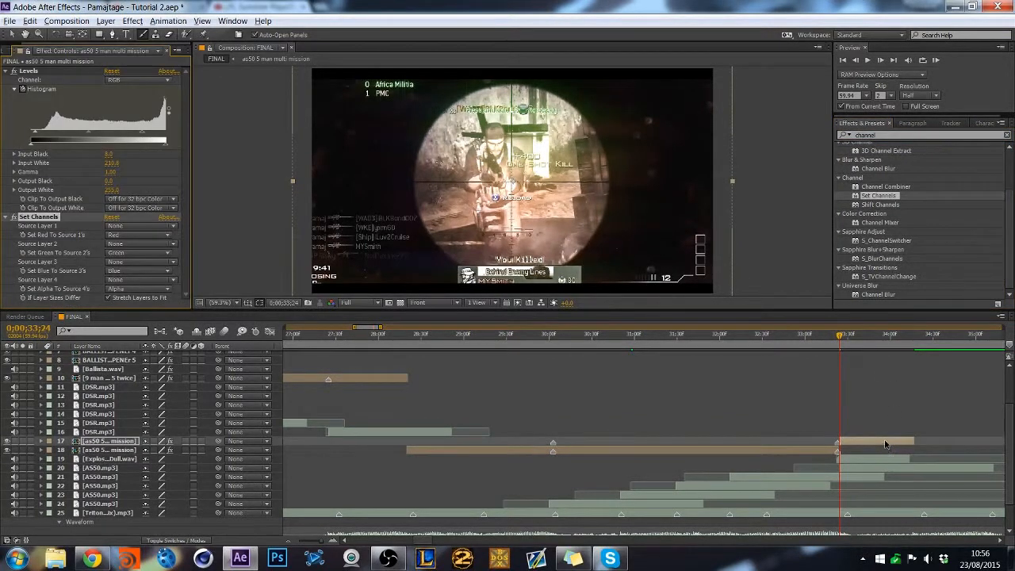
{"action": "left_click", "coordinate": [6, 72]}
{"action": "left_click", "coordinate": [6, 72]}
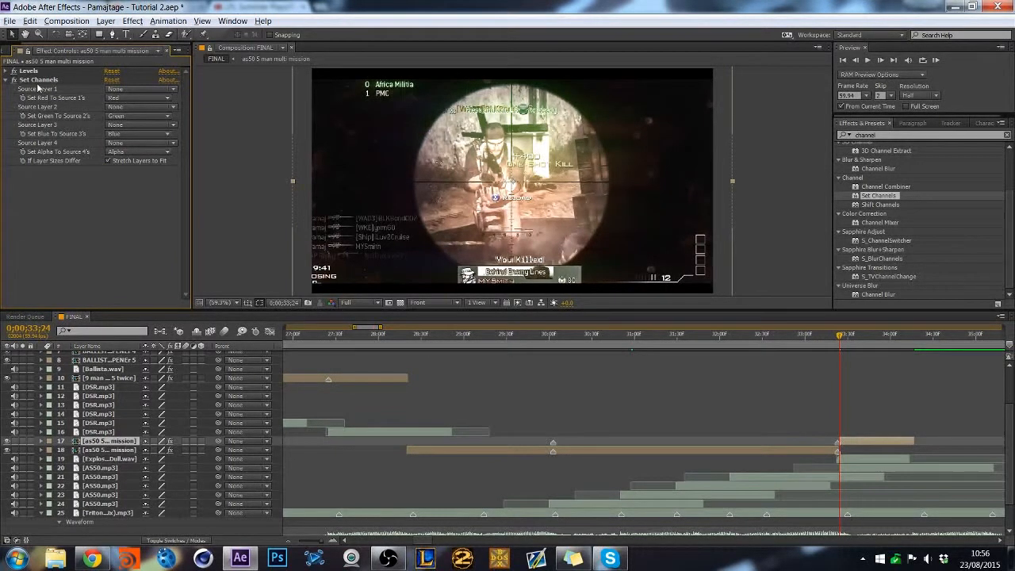
Try the Shift Channels effect on the final as50 segment and remove it, keeping Set Channels.
{"action": "left_click_drag", "start_coordinate": [873, 204], "coordinate": [45, 173]}
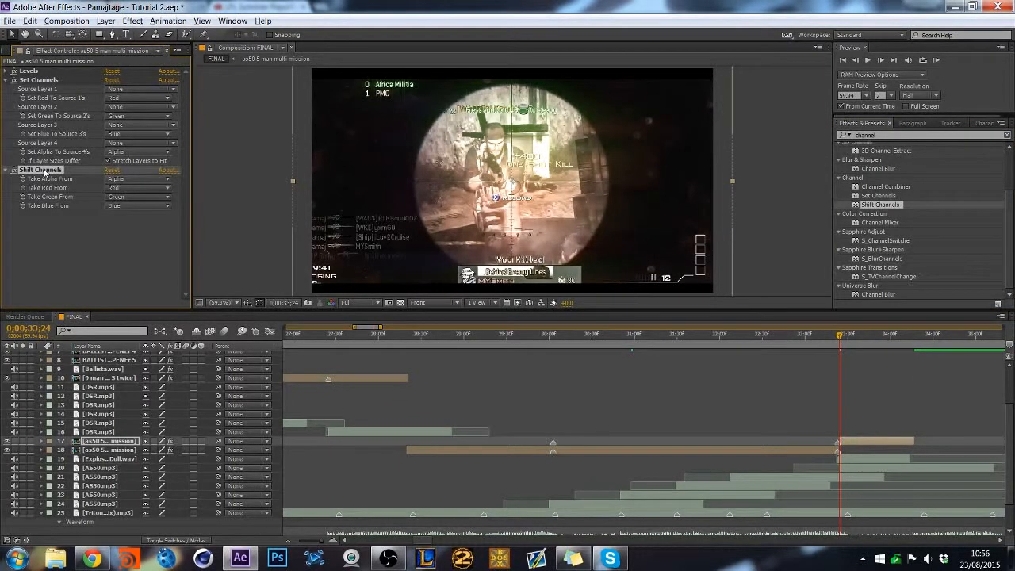
{"action": "key", "text": "Delete"}
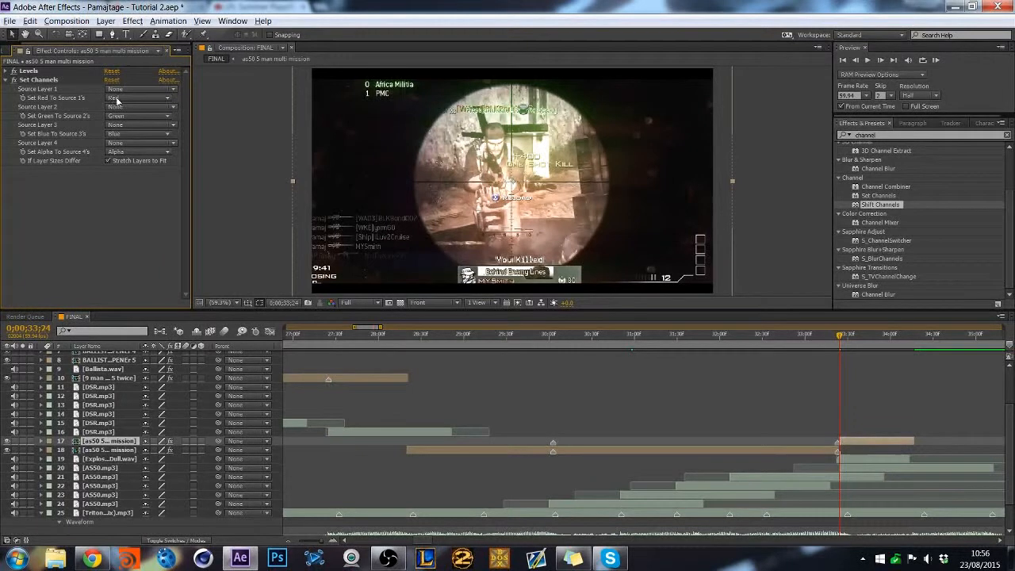
{"action": "left_click", "coordinate": [117, 99]}
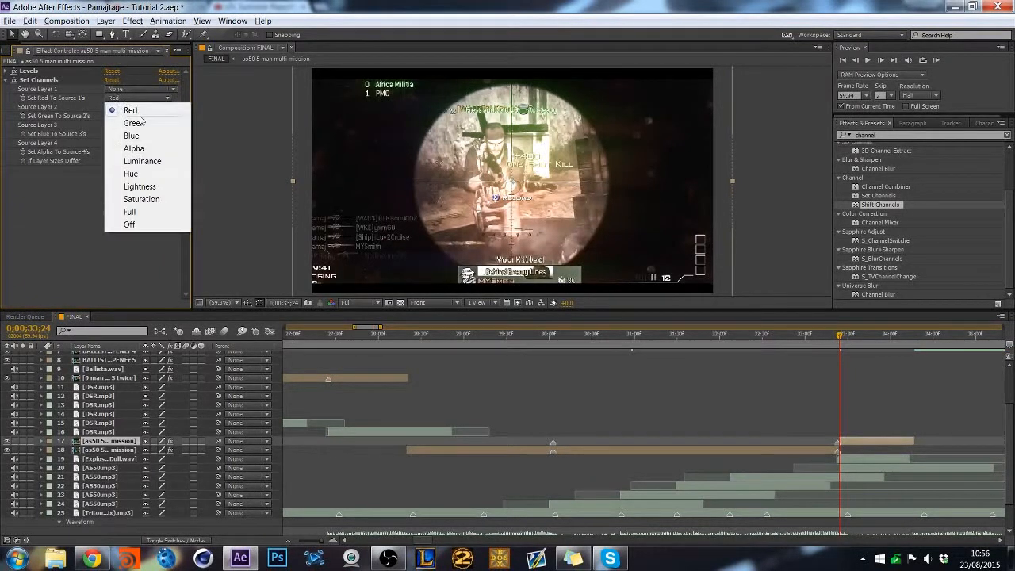
{"action": "left_click", "coordinate": [28, 81]}
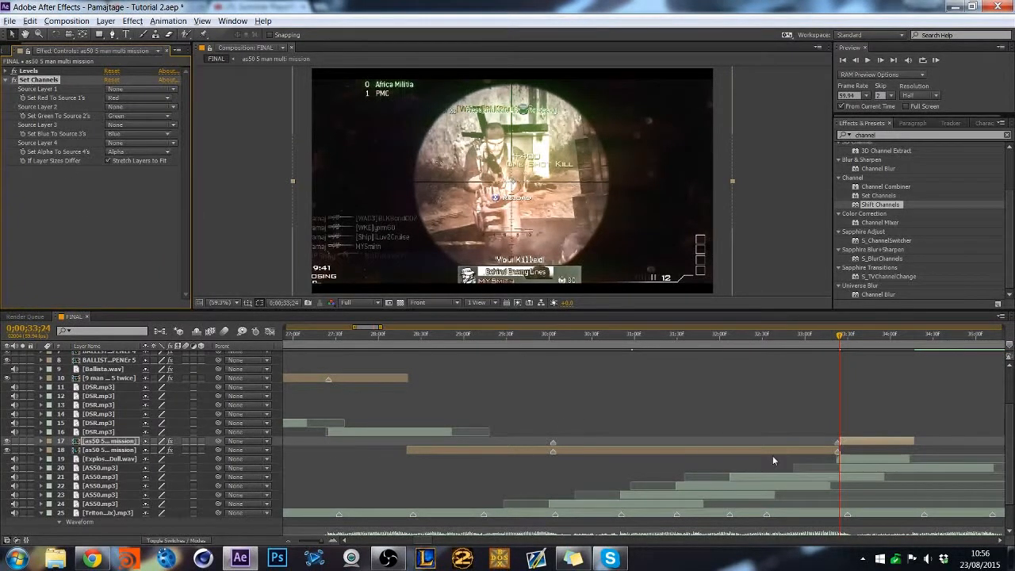
Duplicate the final as50 segment with Set Channels twice and collapse the Levels effect on the two lower copies.
{"action": "left_click", "coordinate": [889, 443]}
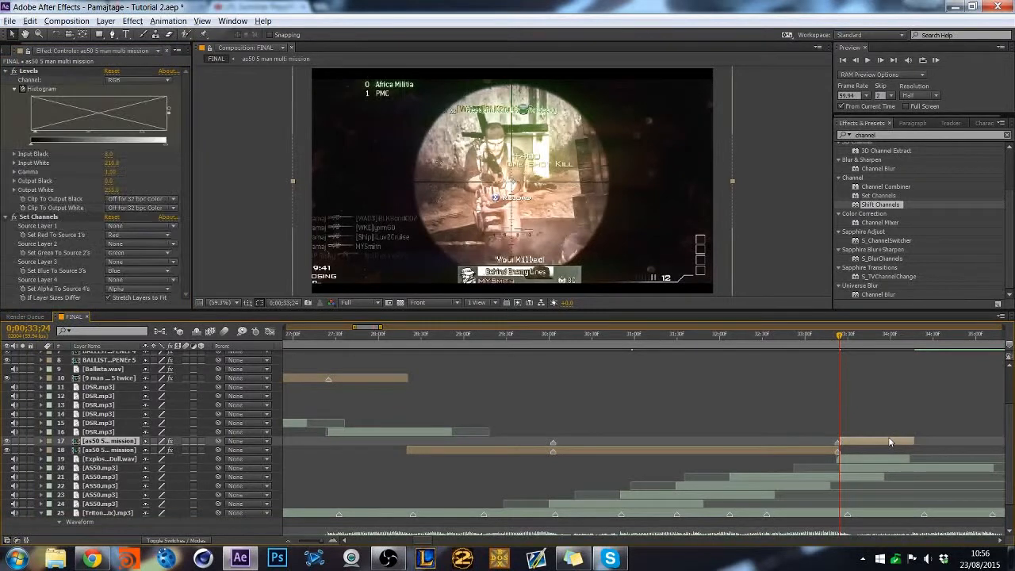
{"action": "key", "text": "ctrl+d"}
{"action": "key", "text": "ctrl+d"}
{"action": "left_click", "coordinate": [876, 450]}
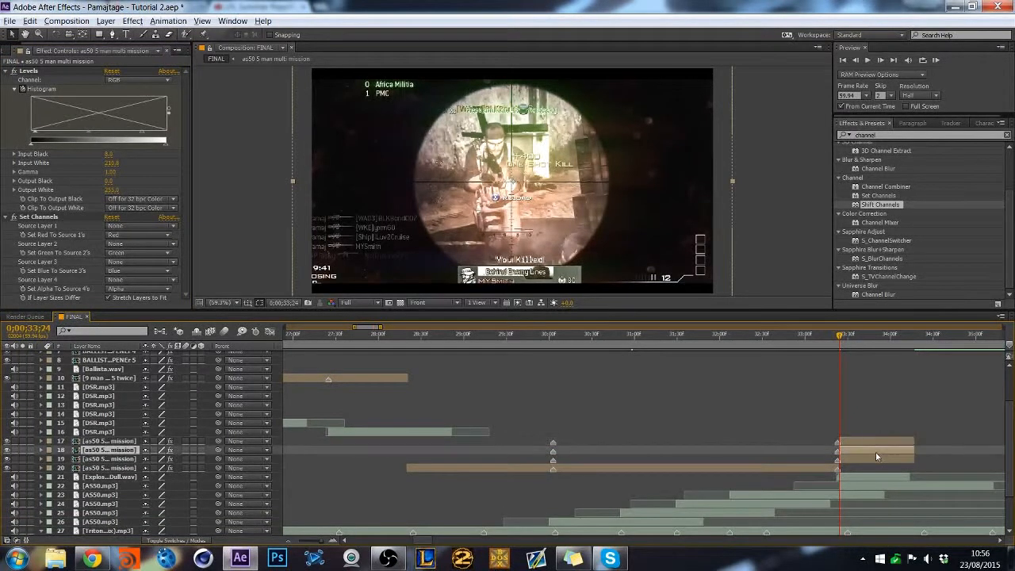
{"action": "left_click", "coordinate": [874, 458]}
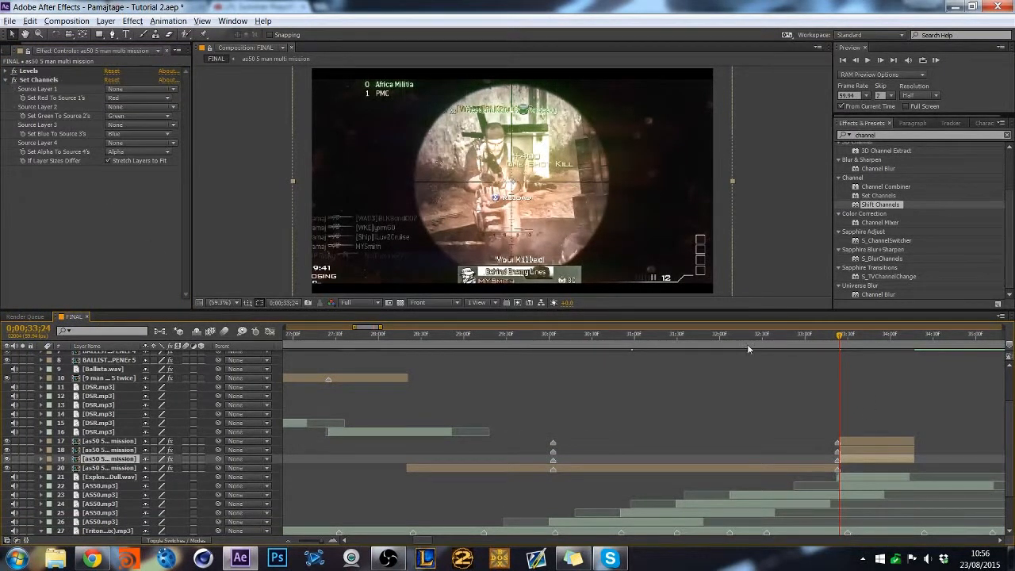
{"action": "left_click", "coordinate": [873, 450]}
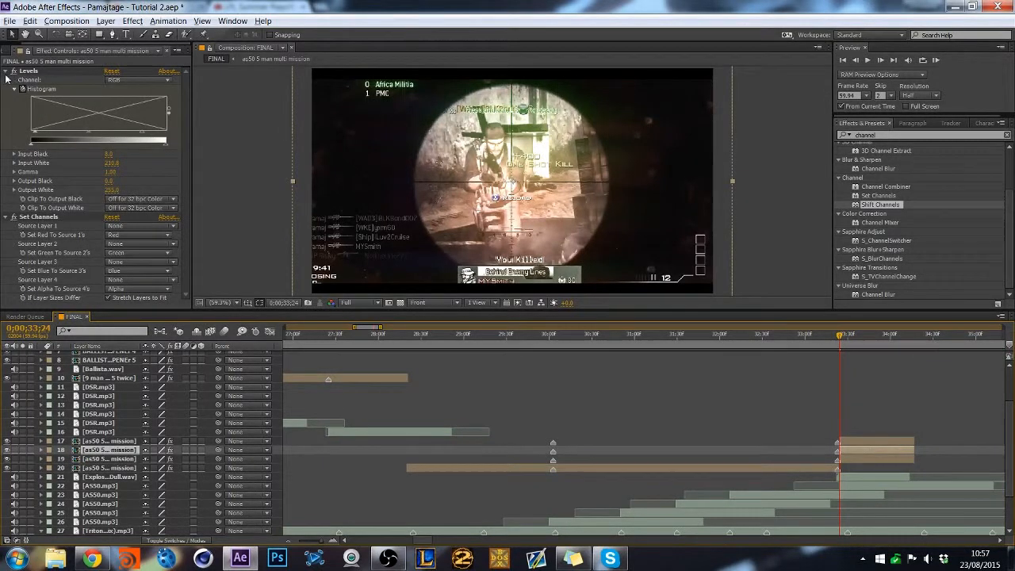
{"action": "left_click", "coordinate": [6, 72]}
On the uppermost as50 copy, set the Set Channels green and blue sources to Off, keeping only red.
{"action": "left_click", "coordinate": [893, 441]}
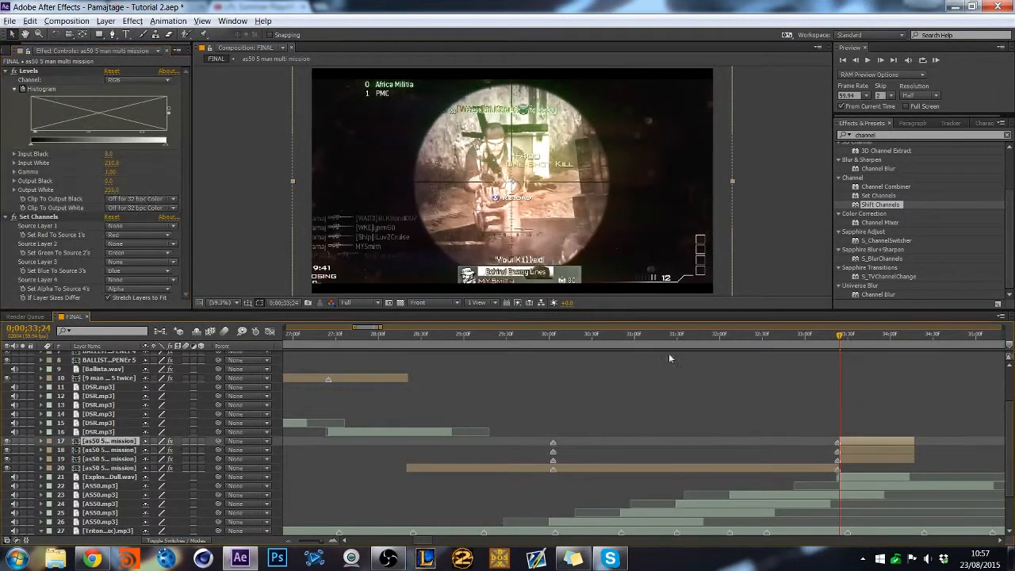
{"action": "left_click", "coordinate": [6, 72]}
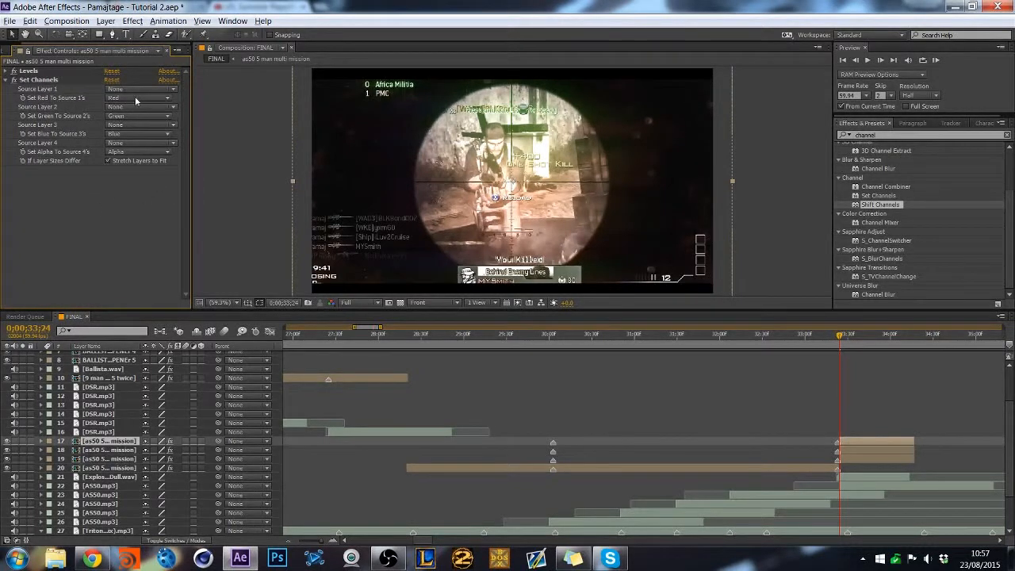
{"action": "left_click", "coordinate": [132, 117]}
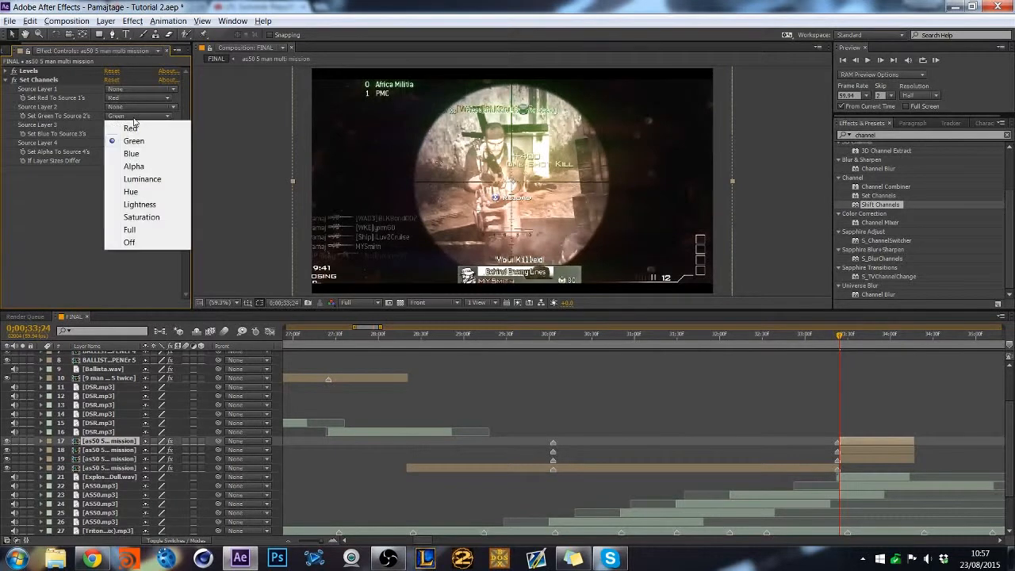
{"action": "left_click", "coordinate": [129, 242]}
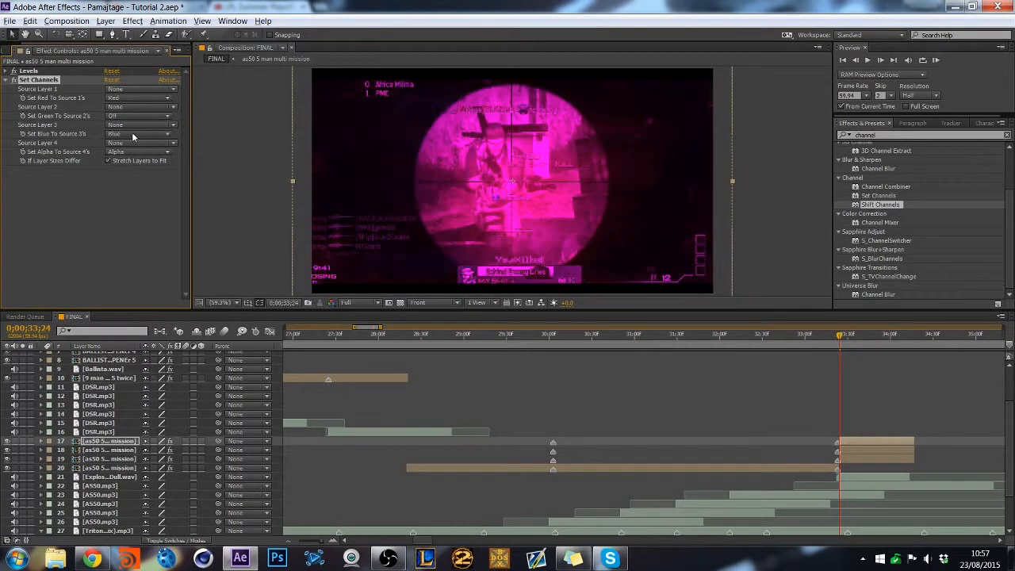
{"action": "left_click", "coordinate": [119, 134]}
{"action": "left_click", "coordinate": [146, 260]}
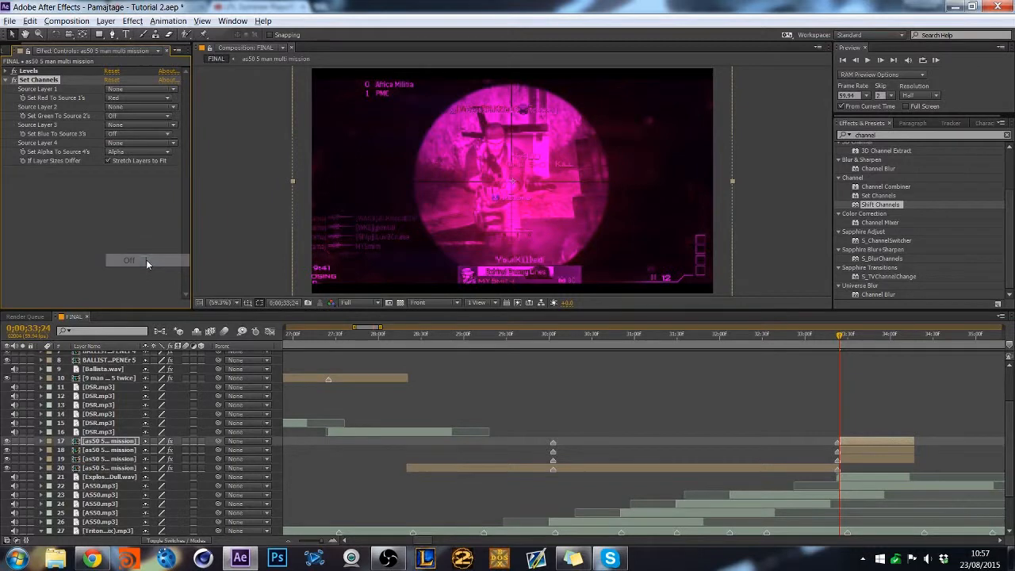
On the middle as50 copy, set the Set Channels red and blue sources to Off, keeping only green, and check it without the red copy.
{"action": "left_click", "coordinate": [860, 448]}
{"action": "left_click", "coordinate": [141, 98]}
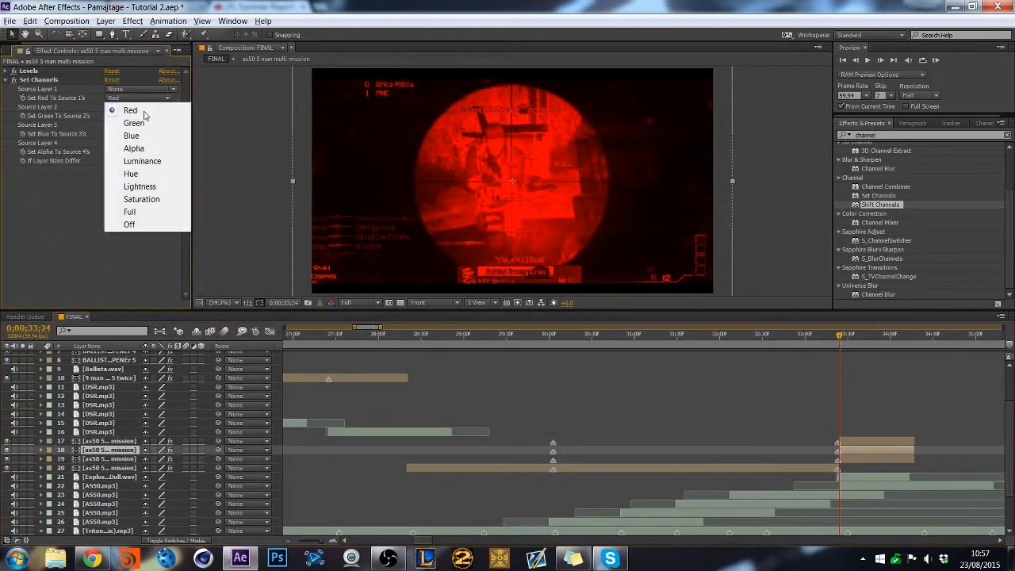
{"action": "left_click", "coordinate": [130, 224]}
{"action": "left_click", "coordinate": [166, 138]}
{"action": "left_click", "coordinate": [127, 263]}
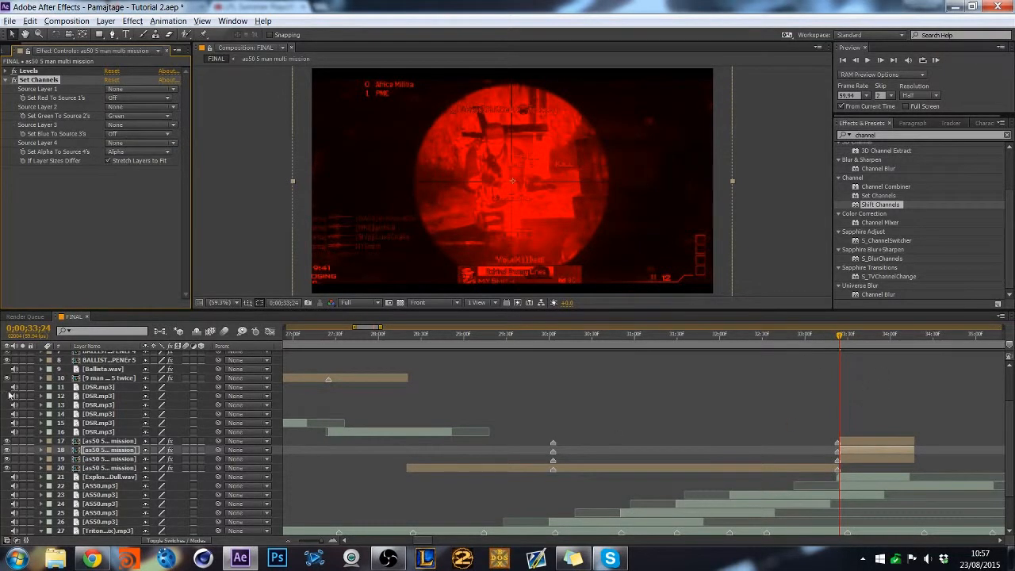
{"action": "left_click", "coordinate": [7, 442]}
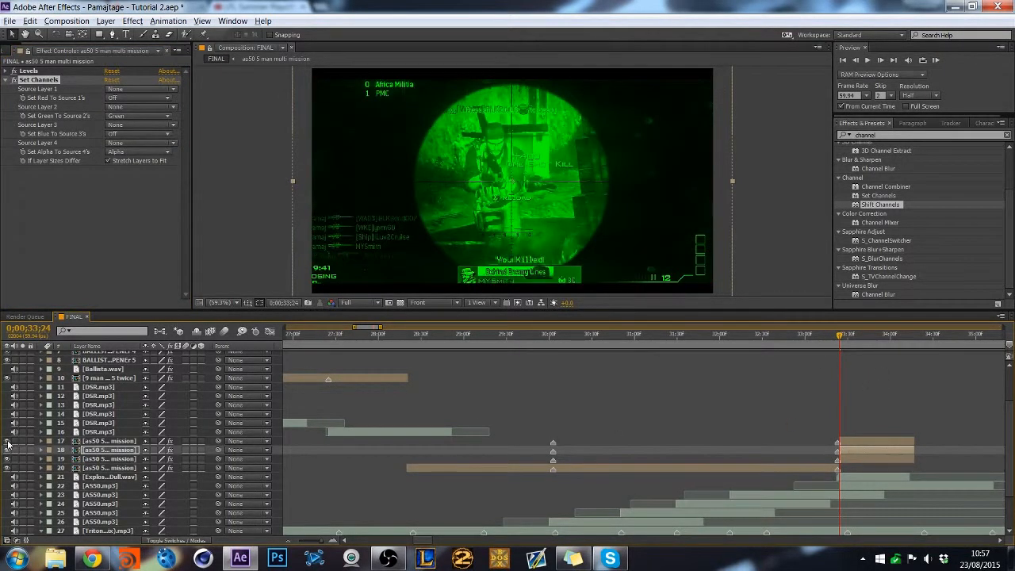
{"action": "left_click", "coordinate": [7, 442]}
On the lowest as50 copy, set the Set Channels red and green sources to Off, keeping only blue, and collapse the effect.
{"action": "left_click", "coordinate": [907, 458]}
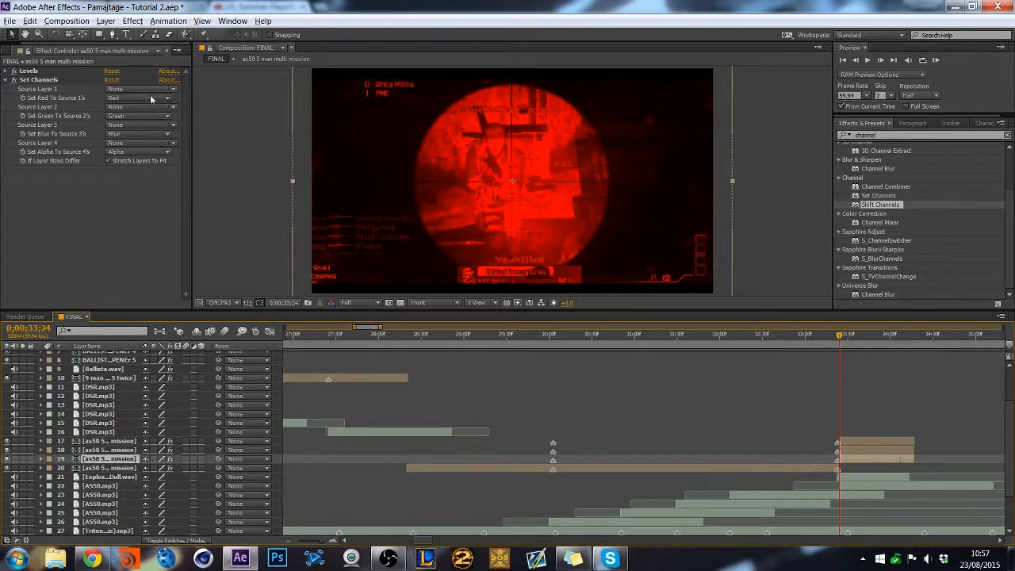
{"action": "left_click", "coordinate": [151, 96]}
{"action": "left_click", "coordinate": [146, 214]}
{"action": "left_click", "coordinate": [168, 116]}
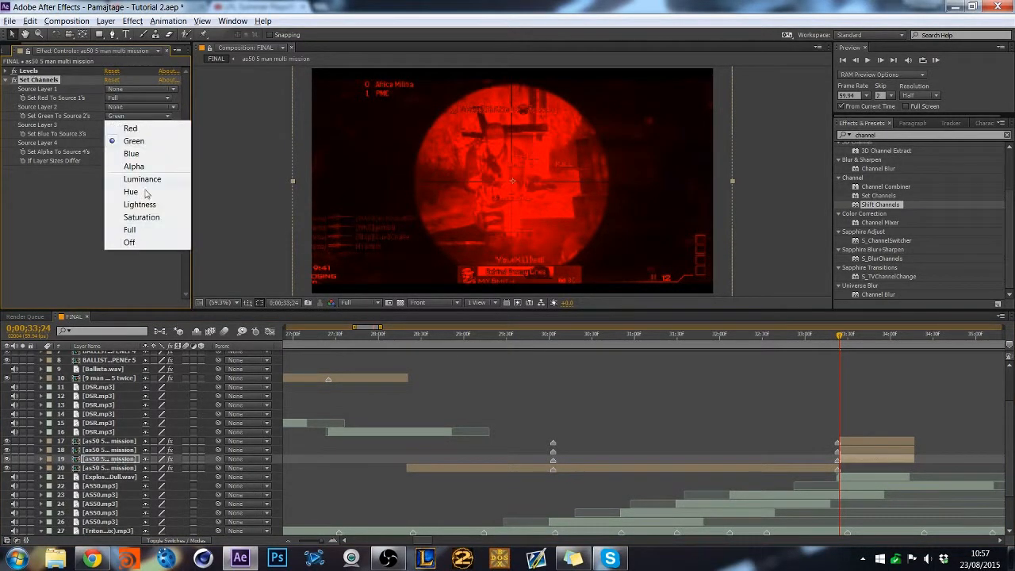
{"action": "left_click", "coordinate": [136, 242]}
{"action": "left_click", "coordinate": [160, 97]}
{"action": "left_click", "coordinate": [133, 228]}
{"action": "left_click", "coordinate": [7, 450]}
{"action": "left_click", "coordinate": [6, 449]}
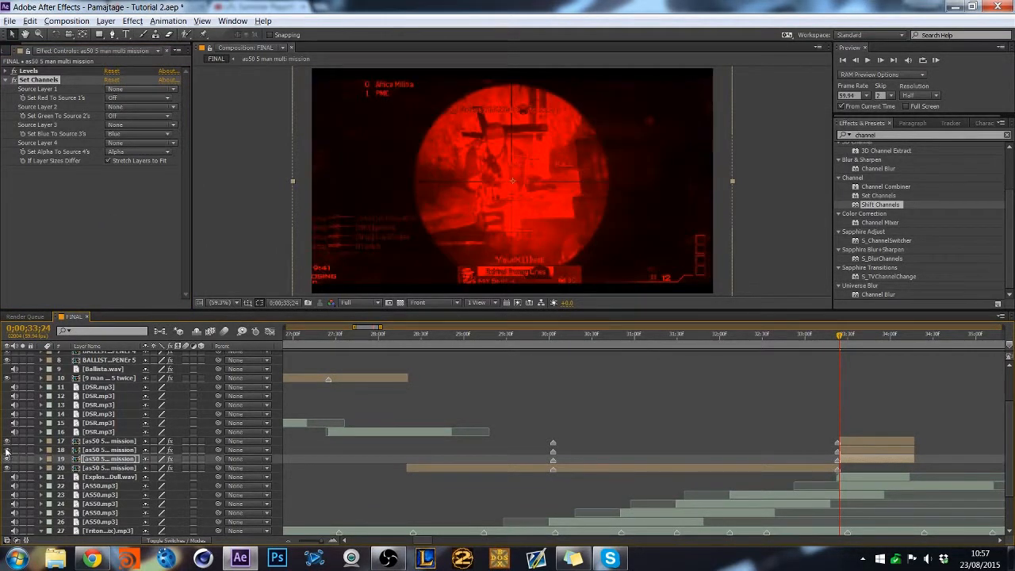
{"action": "left_click", "coordinate": [7, 441]}
{"action": "left_click", "coordinate": [6, 441]}
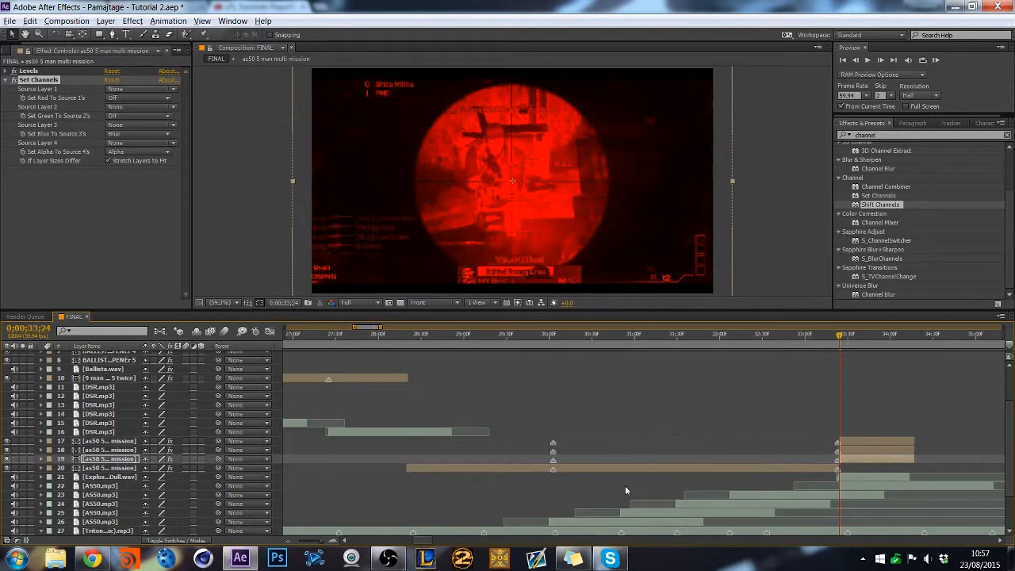
{"action": "left_click", "coordinate": [6, 80]}
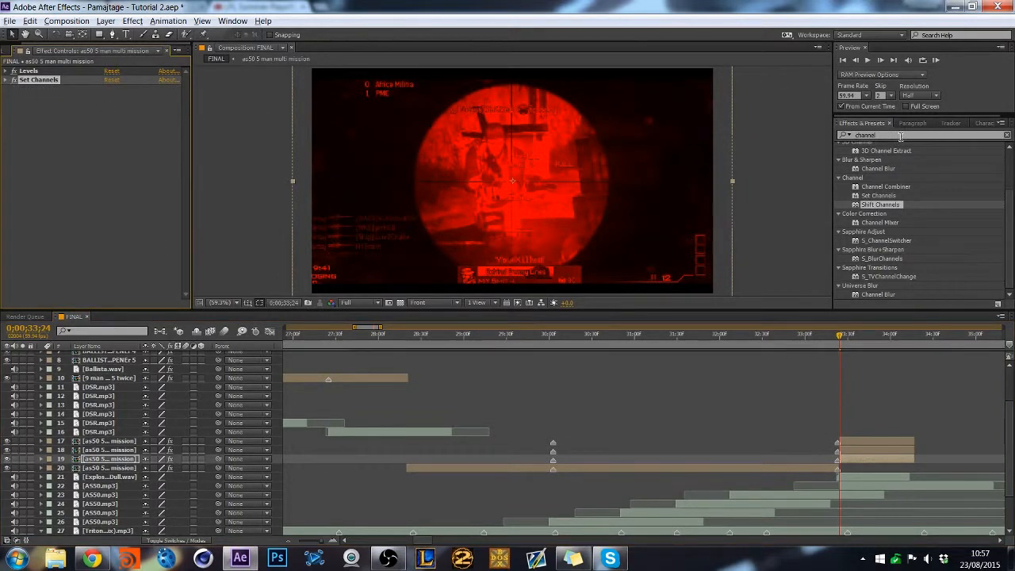
Set the blending mode of the three channel-separated as50 copies to Add.
{"action": "left_click", "coordinate": [886, 444], "text": "shift"}
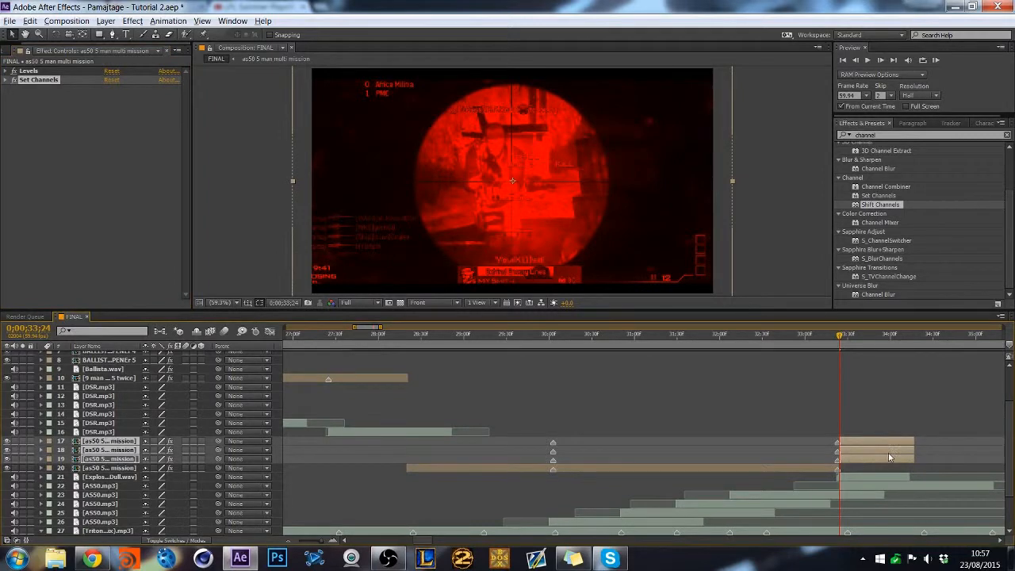
{"action": "left_click", "coordinate": [157, 537]}
{"action": "left_click", "coordinate": [176, 444]}
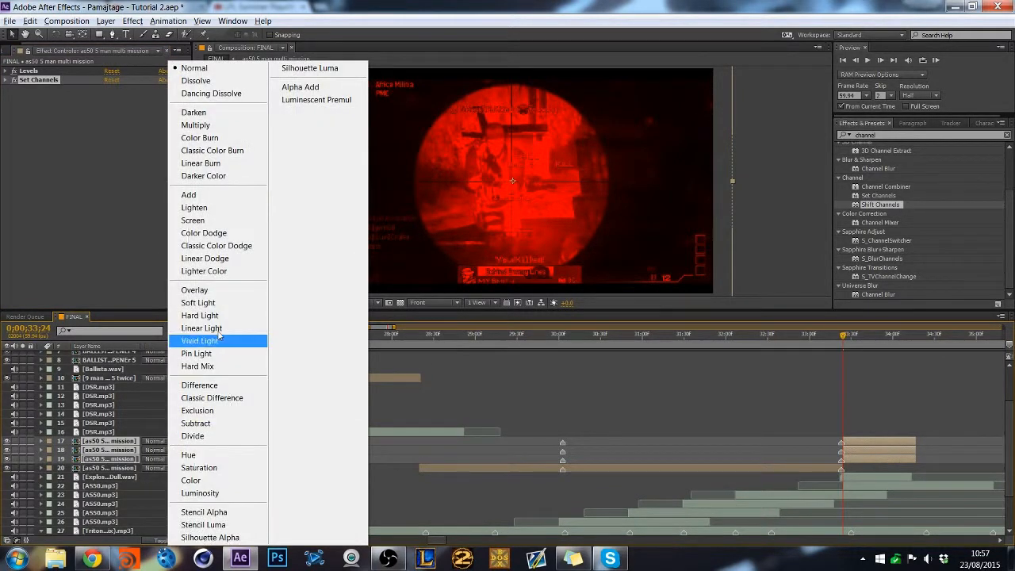
{"action": "left_click", "coordinate": [203, 196]}
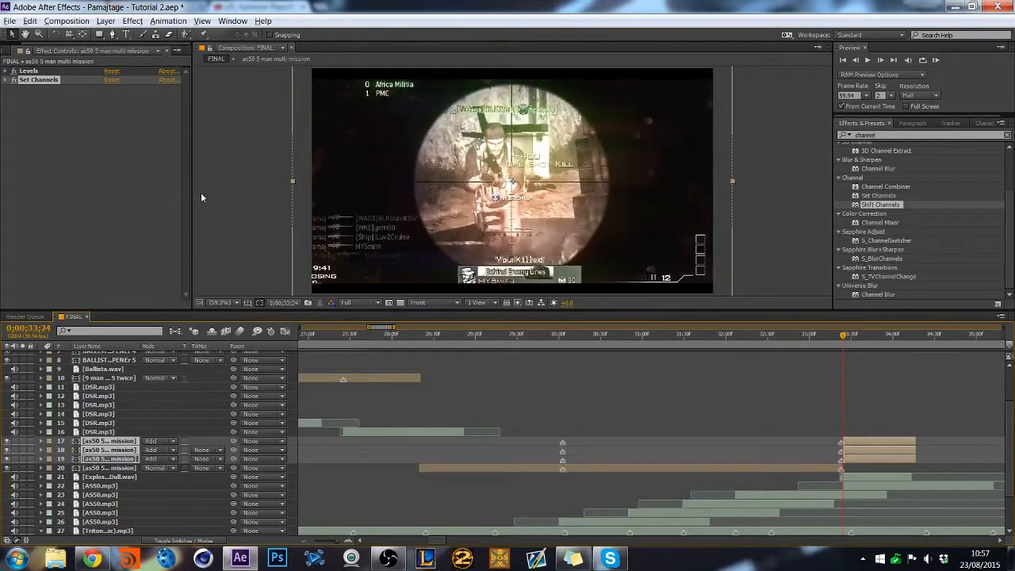
{"action": "left_click", "coordinate": [761, 250]}
Extend the starts of the three channel-separated as50 copies back to 0;00;33;23, covering the seam with the preceding clip segment.
{"action": "key", "text": "Page_Up"}
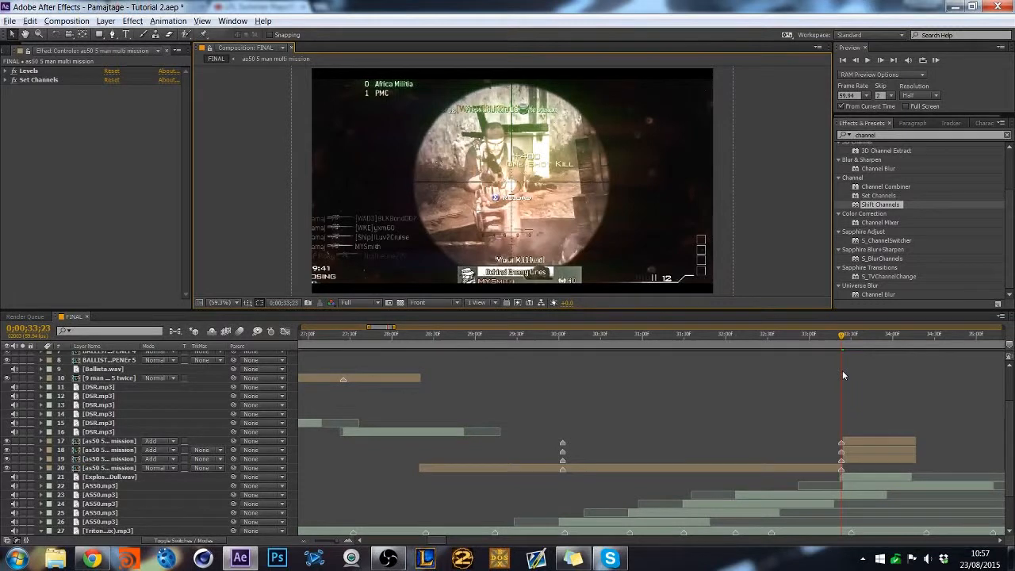
{"action": "key", "text": "Page_Down"}
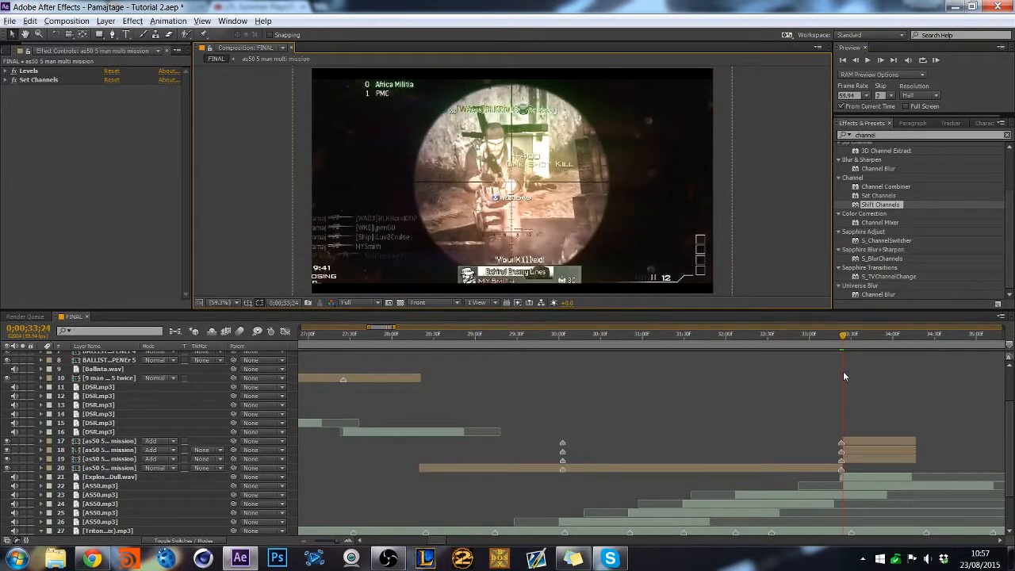
{"action": "left_click", "coordinate": [847, 340]}
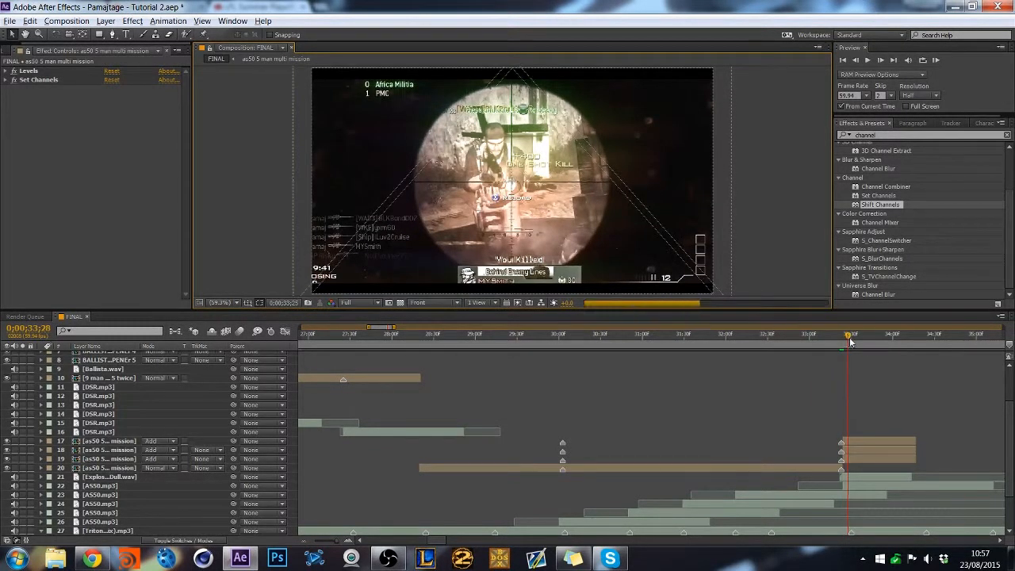
{"action": "left_click", "coordinate": [843, 467]}
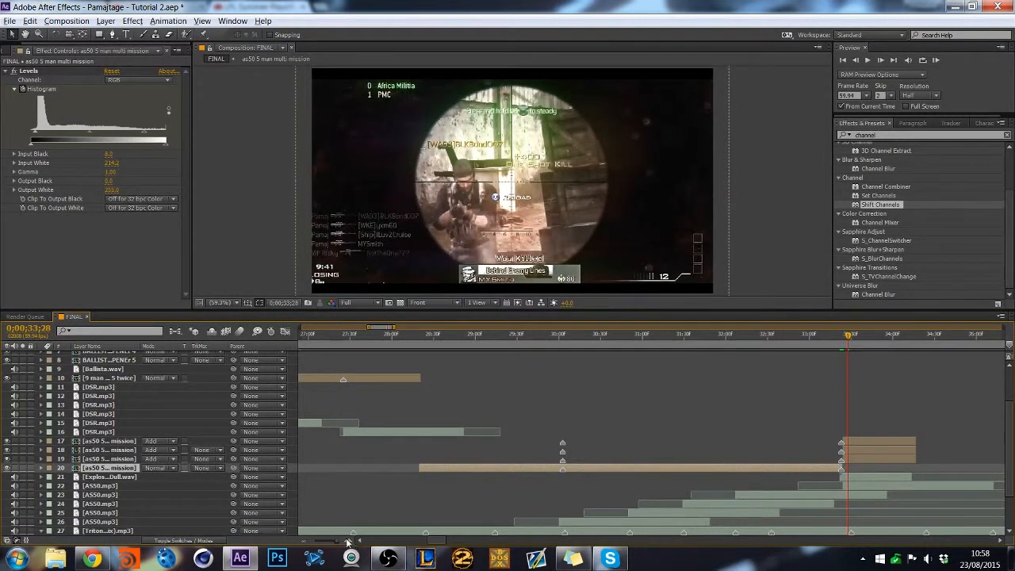
{"action": "left_click", "coordinate": [348, 541]}
{"action": "left_click", "coordinate": [349, 541]}
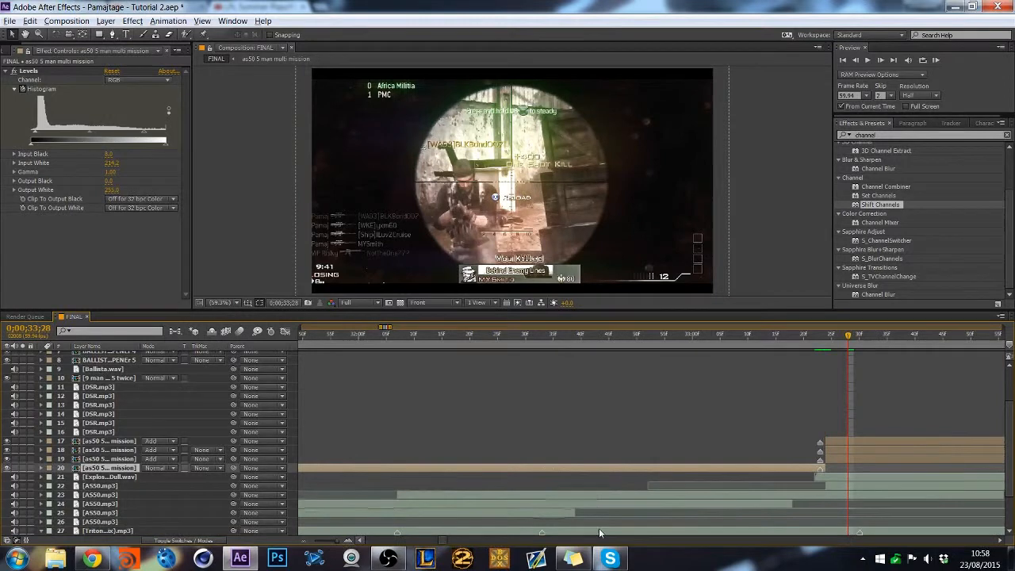
{"action": "left_click", "coordinate": [837, 458]}
{"action": "left_click", "coordinate": [834, 443], "text": "shift"}
{"action": "left_click_drag", "start_coordinate": [827, 448], "coordinate": [822, 449]}
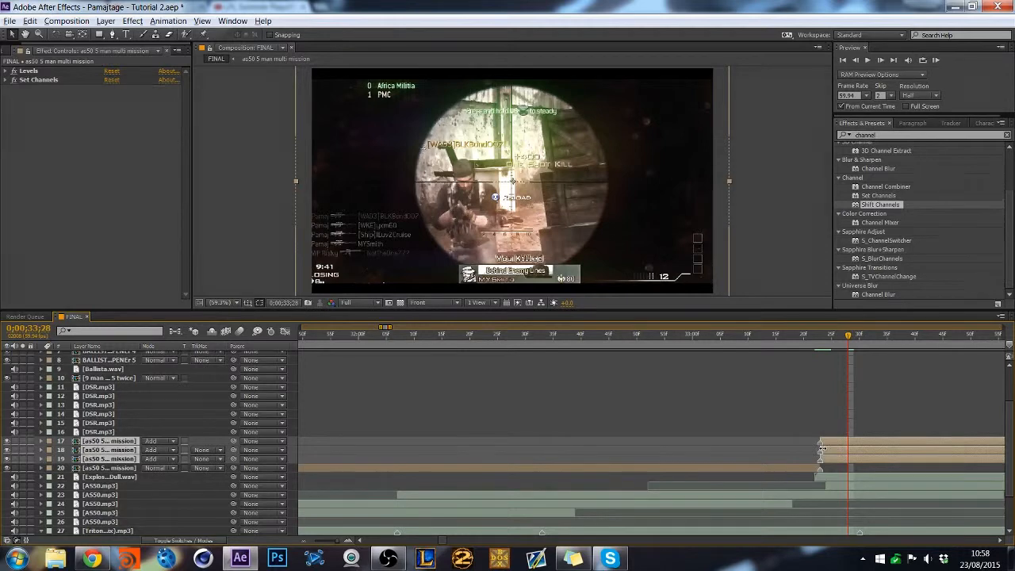
{"action": "left_click", "coordinate": [819, 342]}
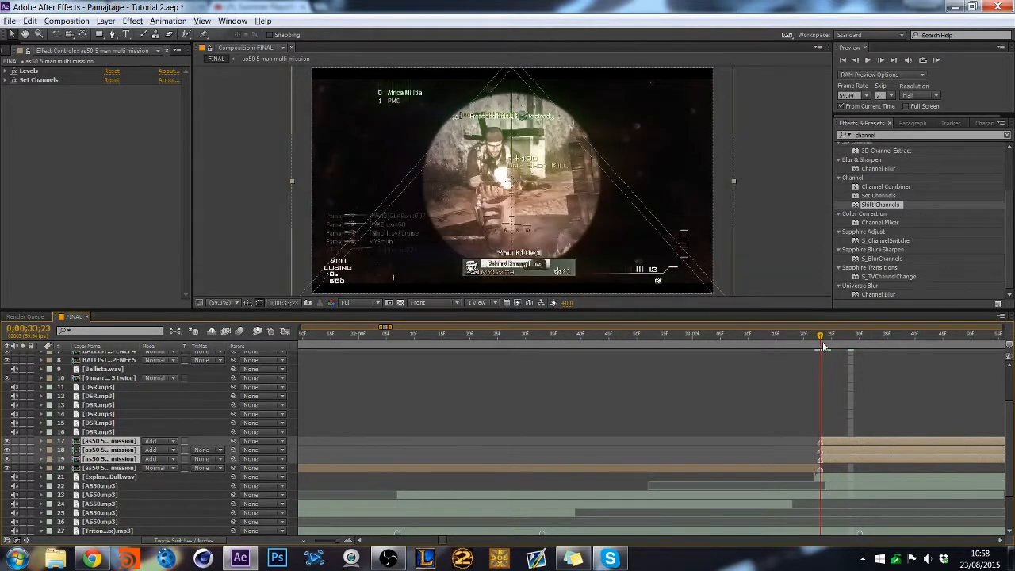
Add Rotation keyframes to the three channel-separated as50 copies at their end, 0;00;34;16.
{"action": "left_click", "coordinate": [318, 541]}
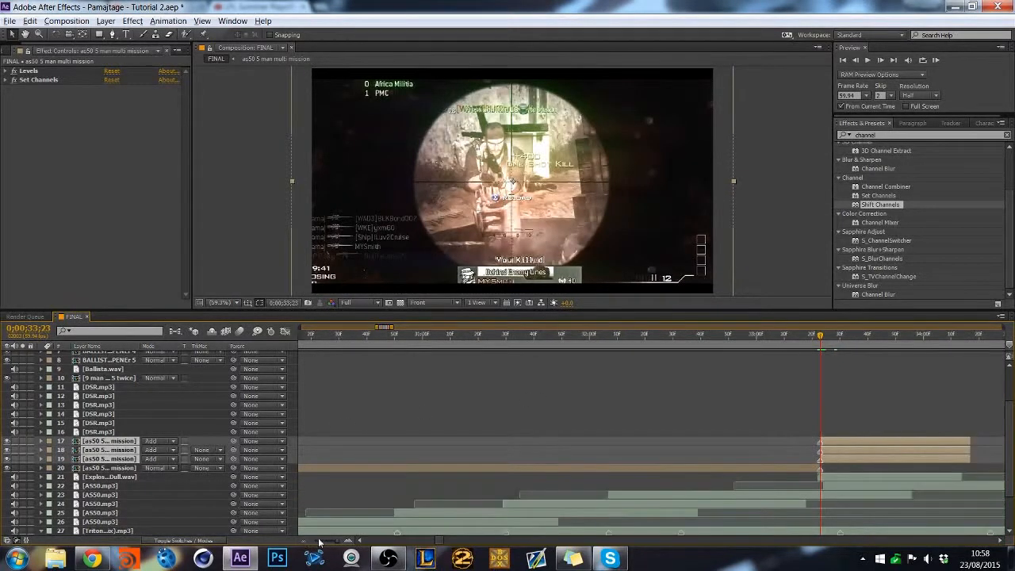
{"action": "left_click", "coordinate": [870, 346]}
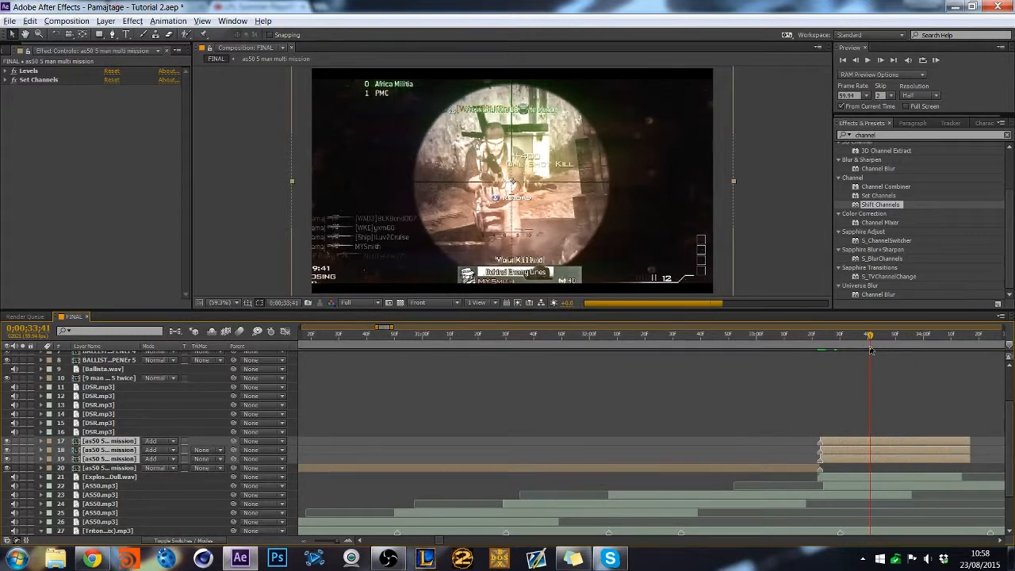
{"action": "left_click", "coordinate": [912, 334]}
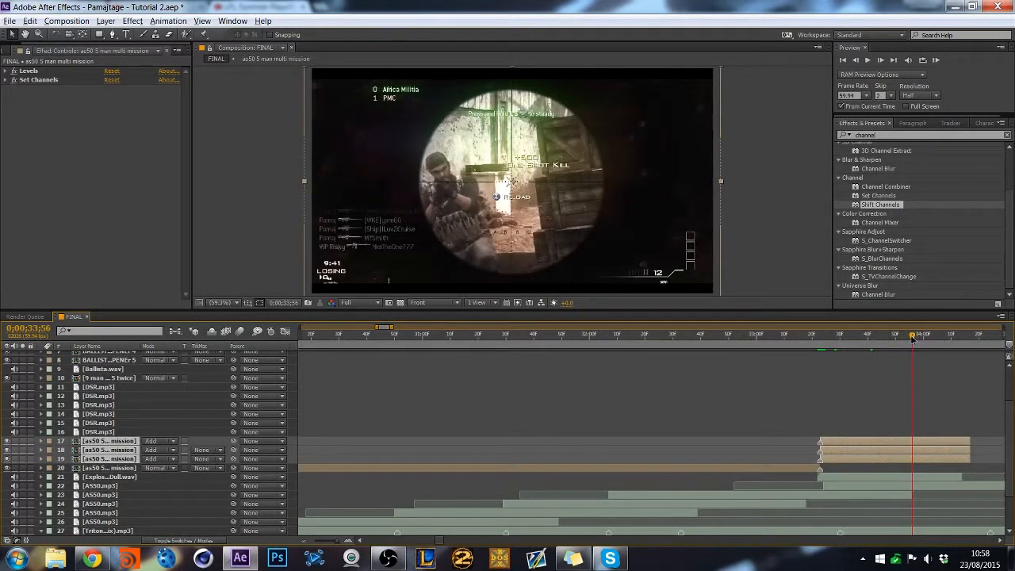
{"action": "left_click", "coordinate": [773, 225]}
{"action": "left_click", "coordinate": [900, 441]}
{"action": "left_click", "coordinate": [900, 442]}
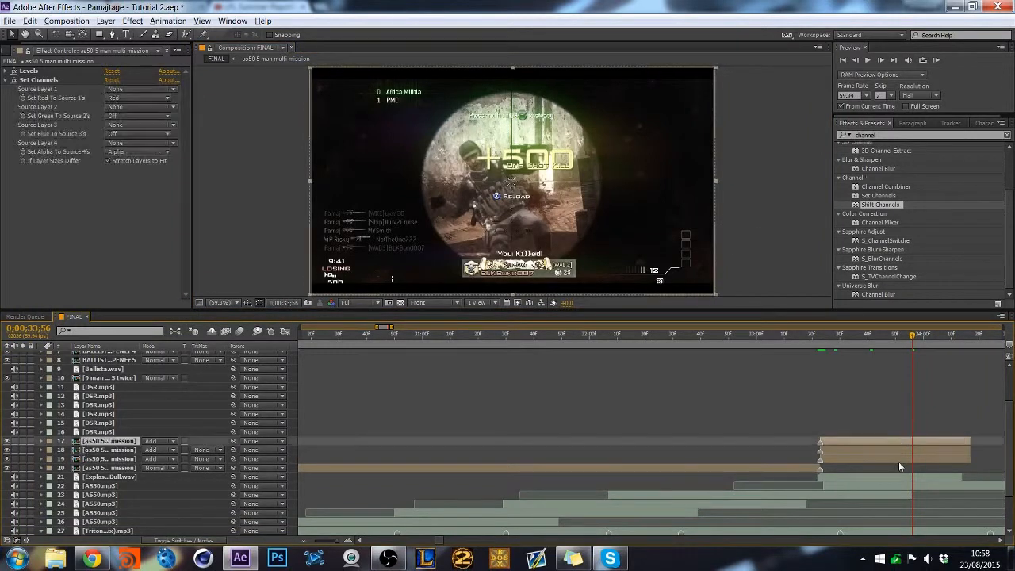
{"action": "left_click", "coordinate": [899, 460], "text": "shift"}
{"action": "left_click", "coordinate": [821, 339]}
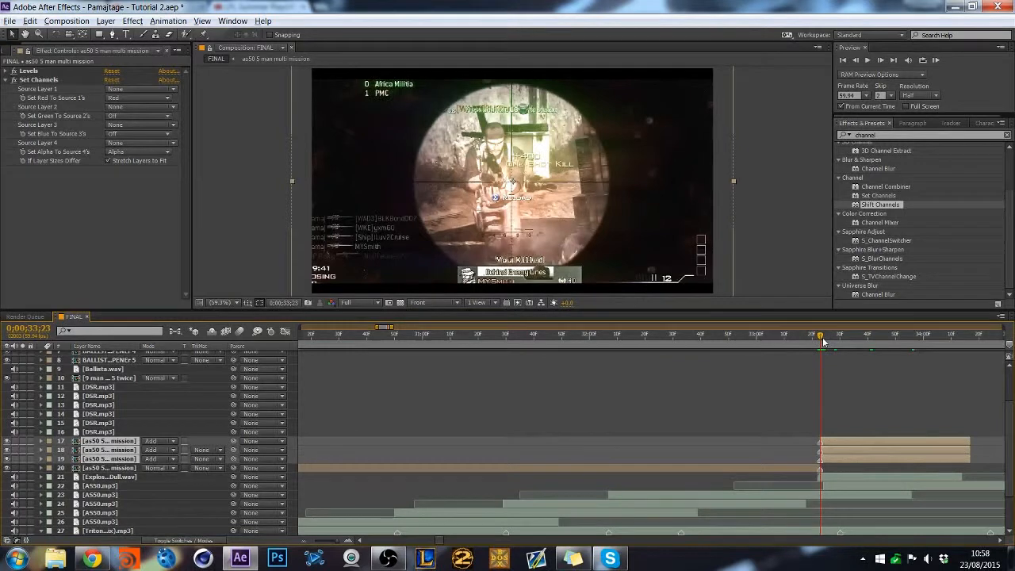
{"action": "key", "text": "r"}
{"action": "left_click", "coordinate": [962, 340]}
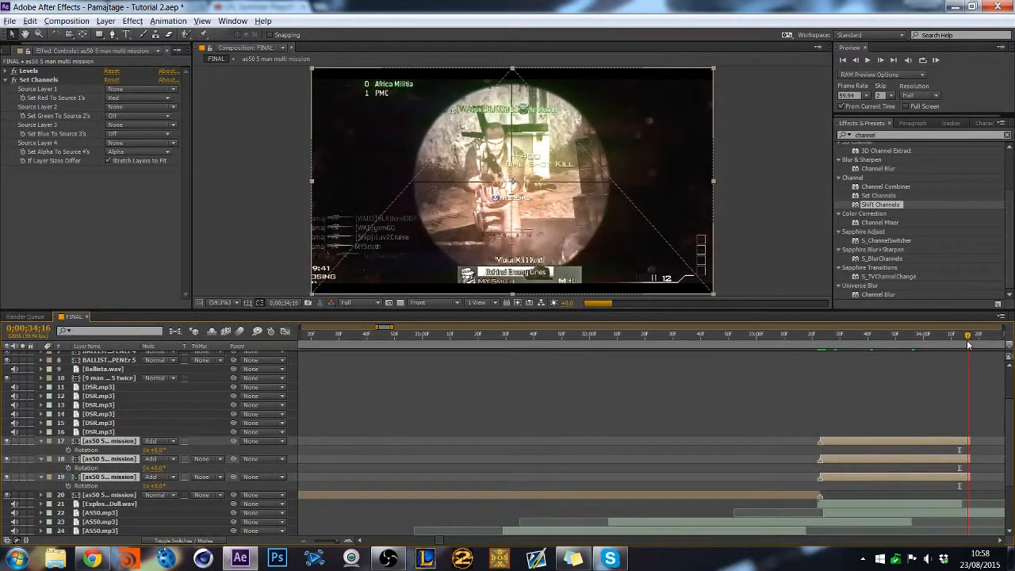
{"action": "left_click", "coordinate": [969, 339]}
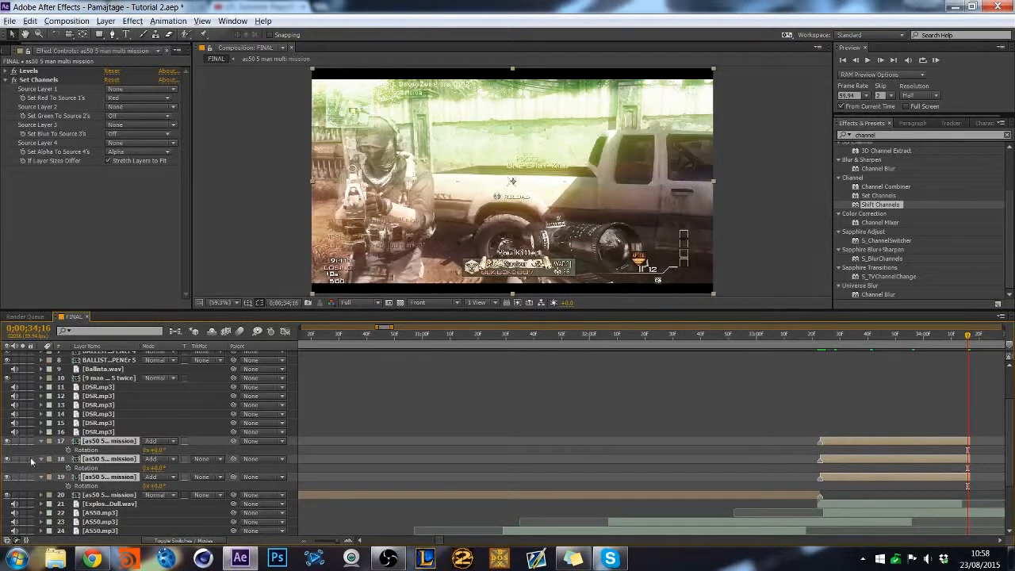
{"action": "left_click", "coordinate": [68, 450]}
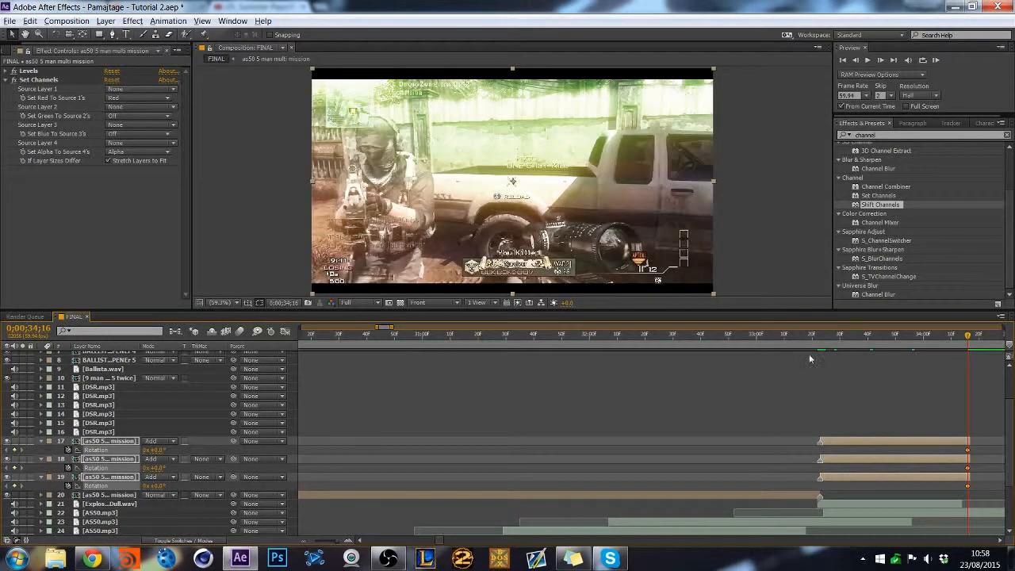
At 0;00;33;23, set the red copy's Rotation to 5° and the blue copy's Rotation to -5°.
{"action": "left_click", "coordinate": [823, 344]}
{"action": "left_click_drag", "start_coordinate": [824, 342], "coordinate": [820, 341]}
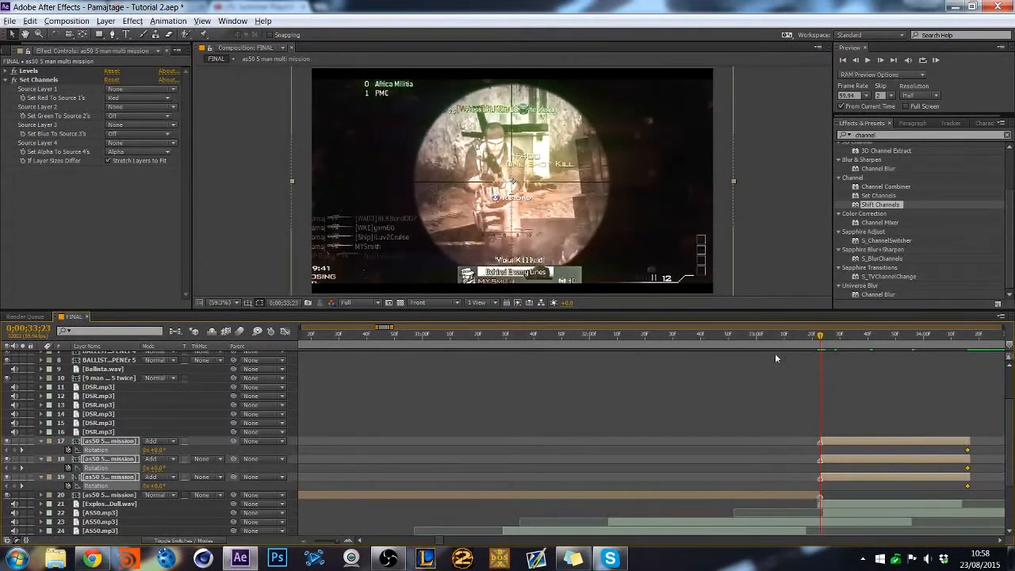
{"action": "left_click", "coordinate": [415, 386]}
{"action": "left_click", "coordinate": [8, 442]}
{"action": "left_click", "coordinate": [7, 441]}
{"action": "left_click", "coordinate": [159, 449]}
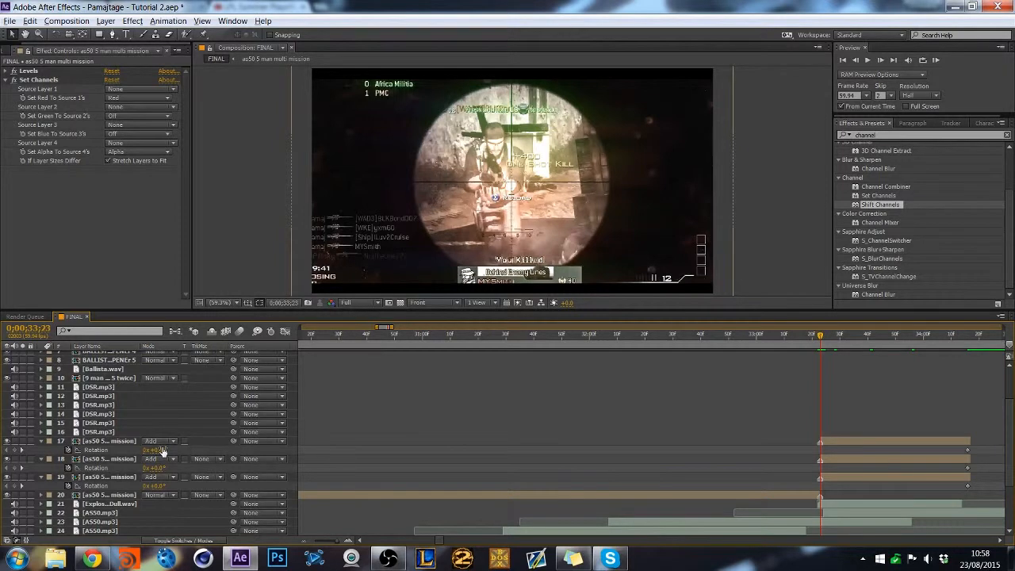
{"action": "type", "text": "5"}
{"action": "key", "text": "Return"}
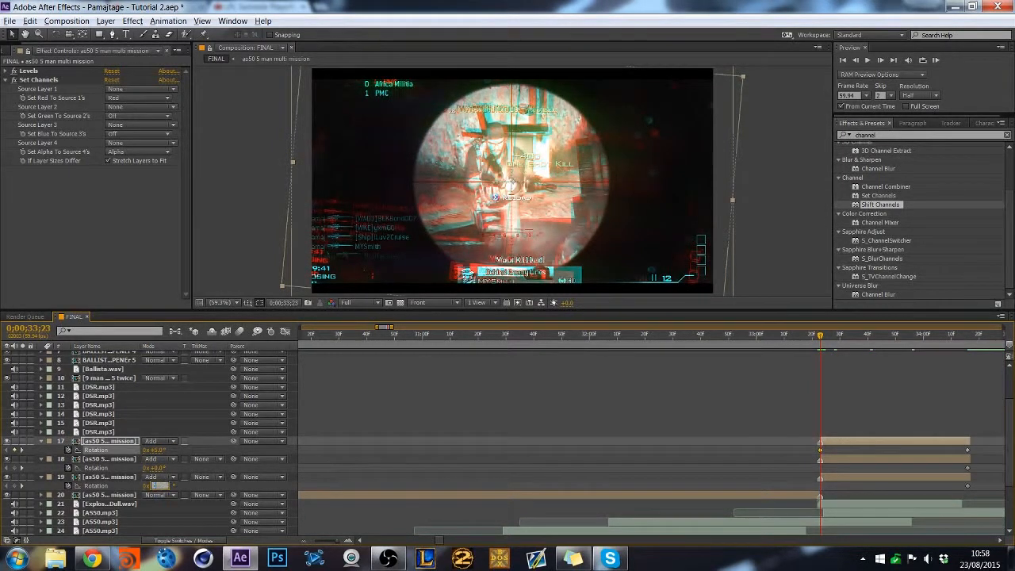
{"action": "left_click", "coordinate": [164, 478]}
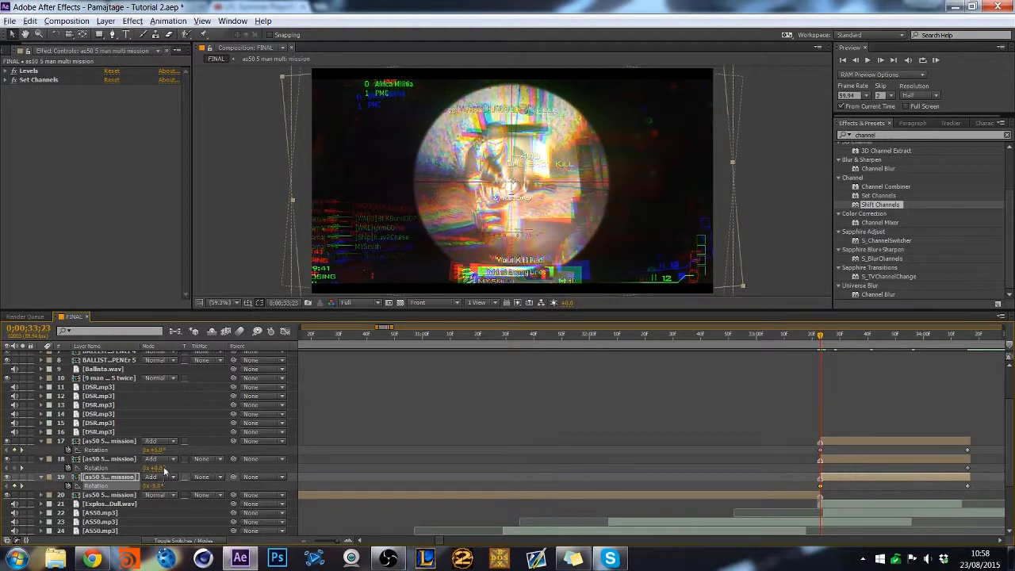
Reduce the starting Rotation to 3° on the red copy and -3° on the blue copy.
{"action": "left_click", "coordinate": [157, 450]}
{"action": "type", "text": "3"}
{"action": "key", "text": "Return"}
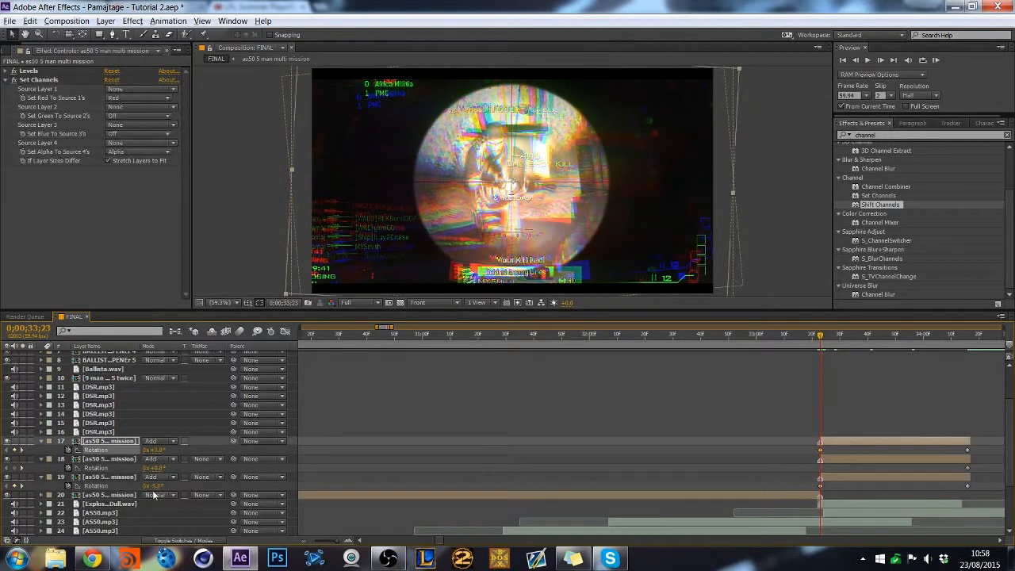
{"action": "left_click", "coordinate": [159, 485]}
{"action": "type", "text": "-3"}
{"action": "key", "text": "Return"}
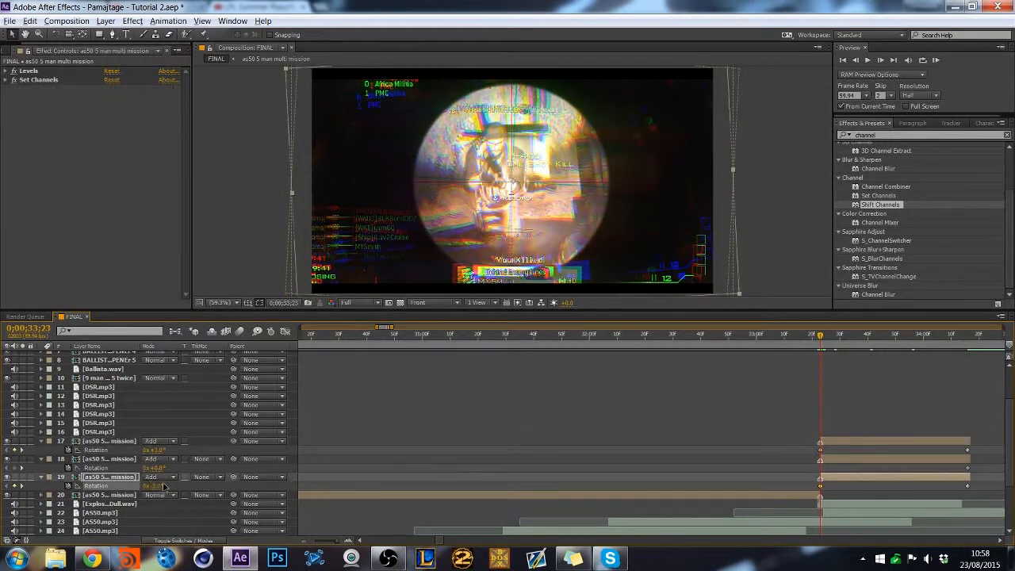
{"action": "left_click", "coordinate": [744, 226]}
Search the effects for "blur" and find Radial Blur among the Blur & Sharpen effects.
{"action": "left_click", "coordinate": [875, 134]}
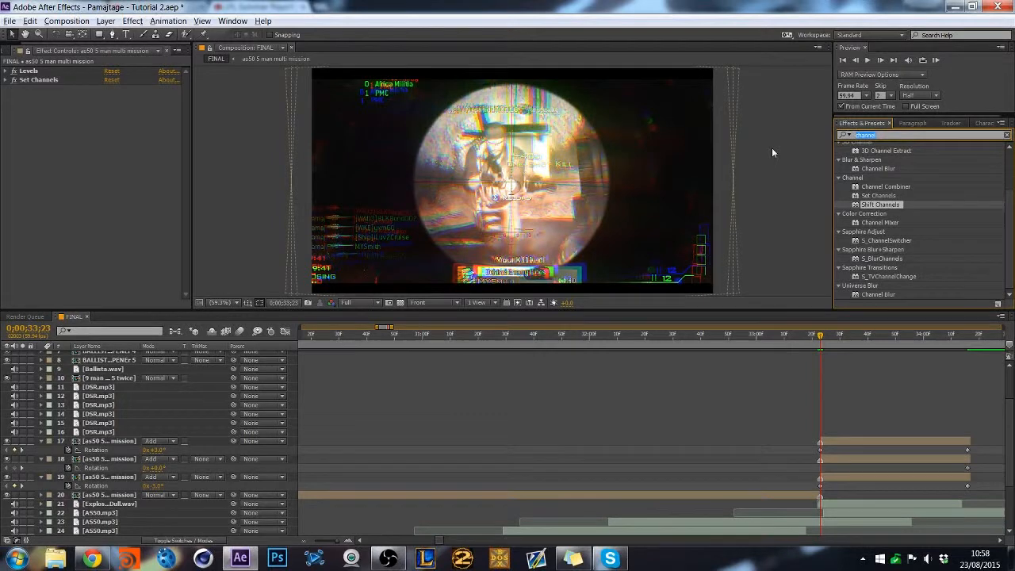
{"action": "type", "text": "blu"}
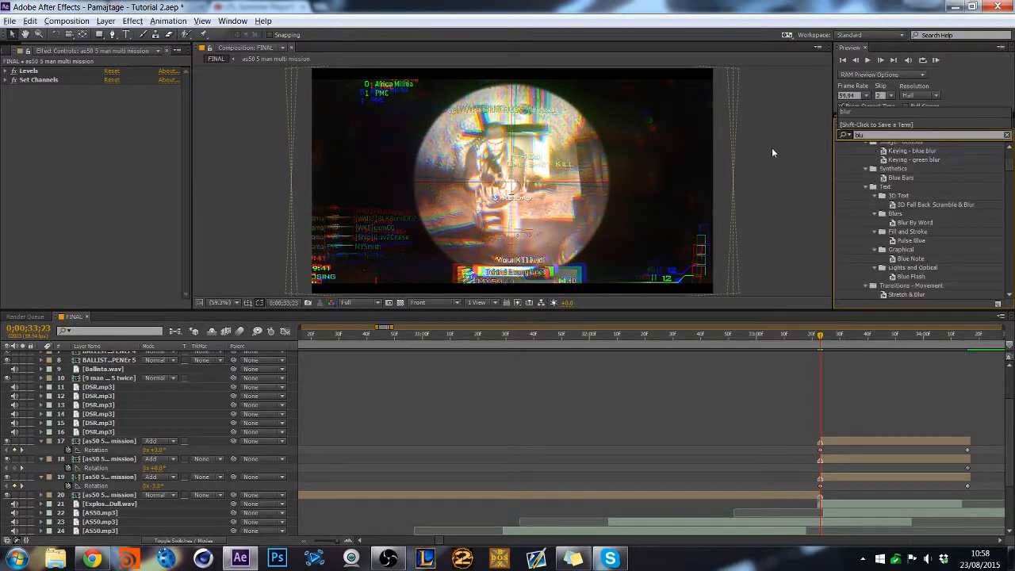
{"action": "type", "text": "r"}
{"action": "scroll", "coordinate": [894, 194], "scroll_direction": "down", "scroll_amount": 5}
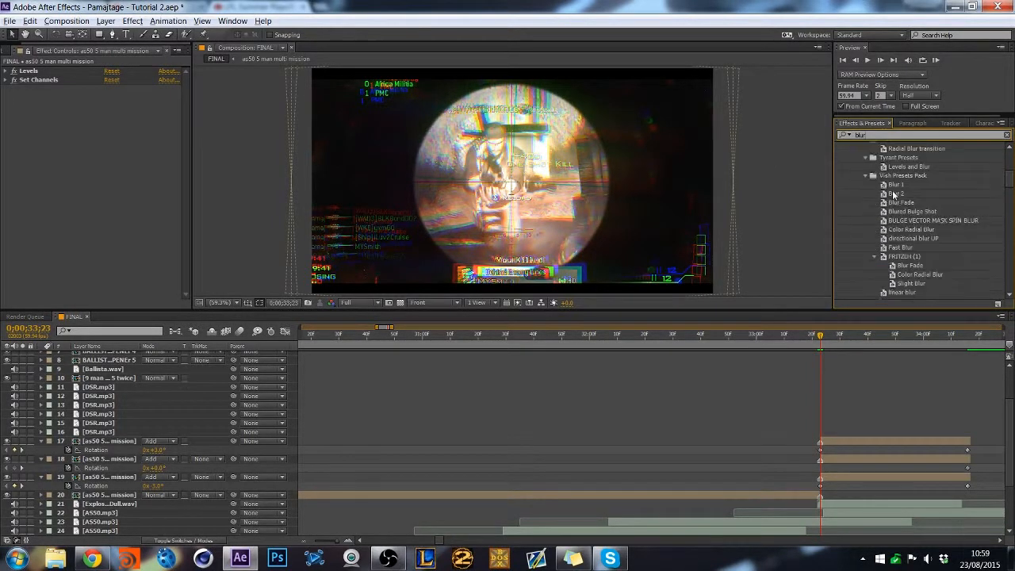
{"action": "scroll", "coordinate": [894, 193], "scroll_direction": "down", "scroll_amount": 8}
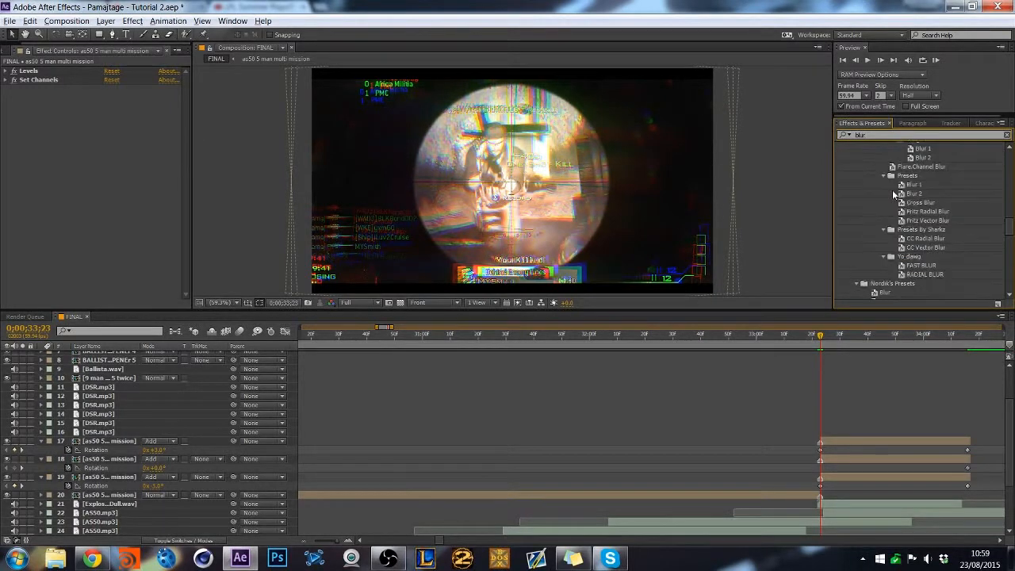
{"action": "scroll", "coordinate": [894, 194], "scroll_direction": "down", "scroll_amount": 6}
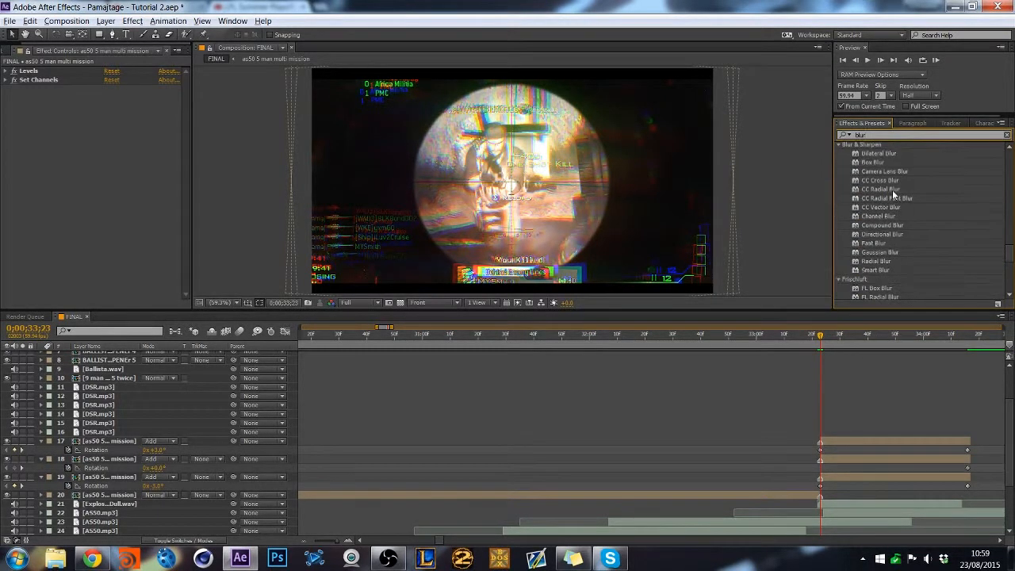
{"action": "scroll", "coordinate": [893, 190], "scroll_direction": "down", "scroll_amount": 1}
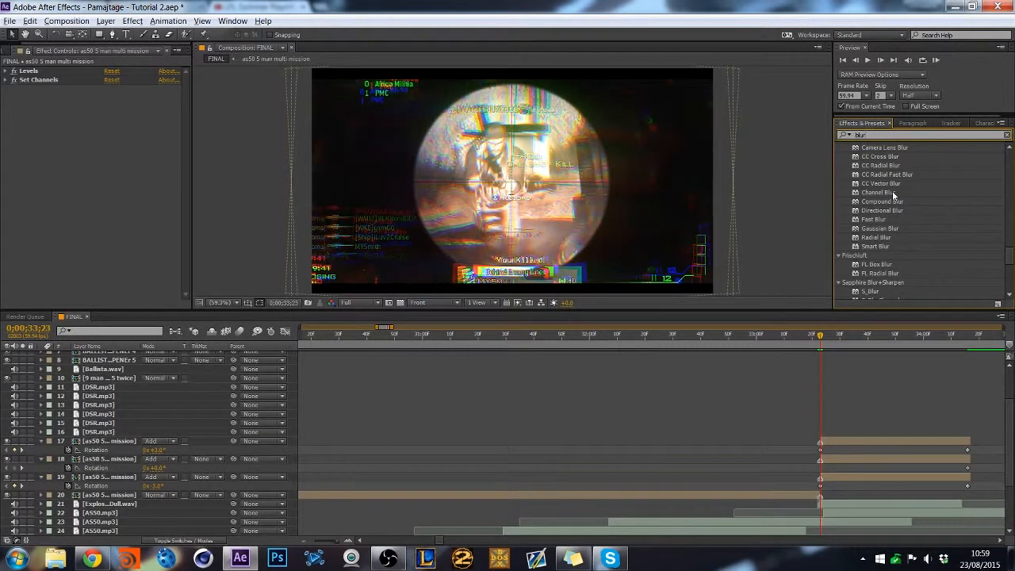
{"action": "scroll", "coordinate": [893, 190], "scroll_direction": "up", "scroll_amount": 1}
Apply Radial Blur to the red as50 copy and paste the effect onto the green and blue copies.
{"action": "left_click_drag", "start_coordinate": [882, 261], "coordinate": [888, 441]}
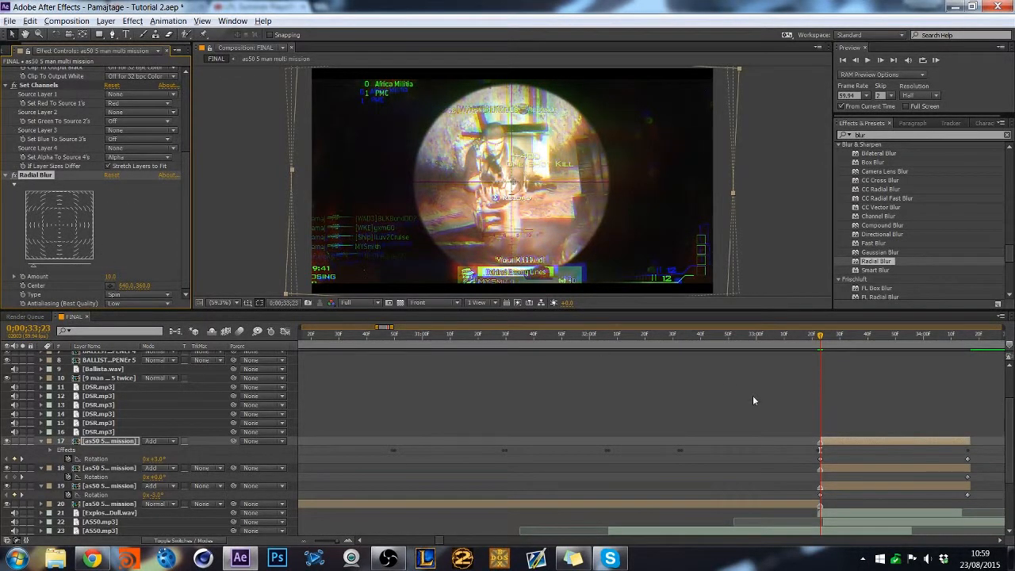
{"action": "left_click", "coordinate": [853, 469]}
{"action": "key", "text": "ctrl+v"}
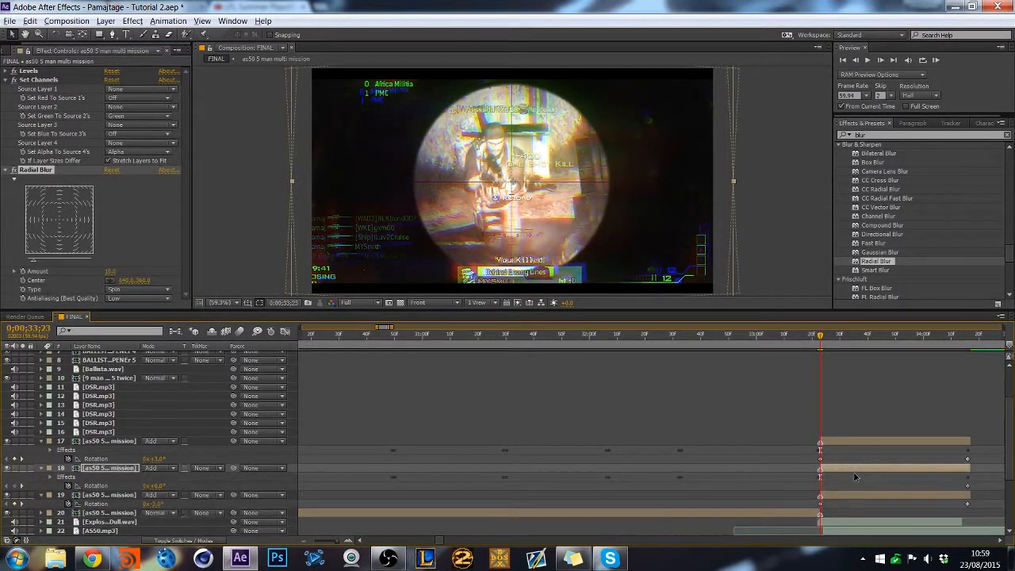
{"action": "left_click", "coordinate": [864, 500]}
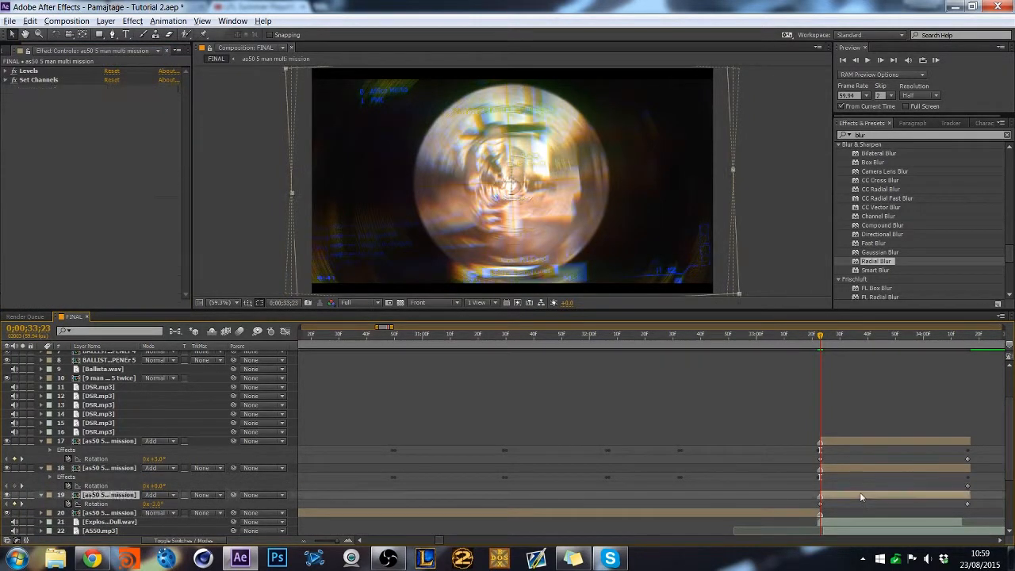
{"action": "key", "text": "ctrl+v"}
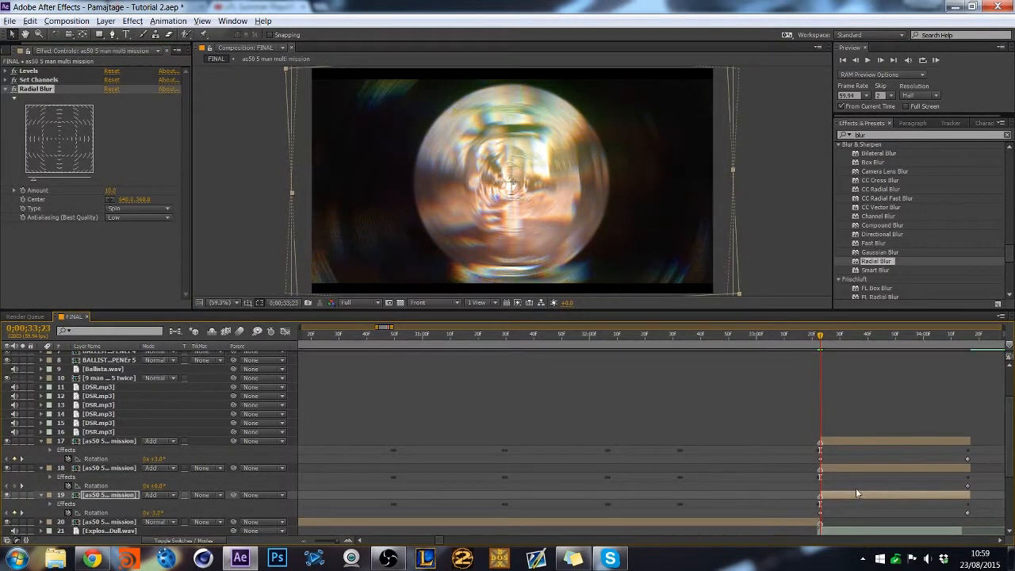
Compare the red as50 copy with and without its Radial Blur, and delete that effect.
{"action": "left_click", "coordinate": [856, 441]}
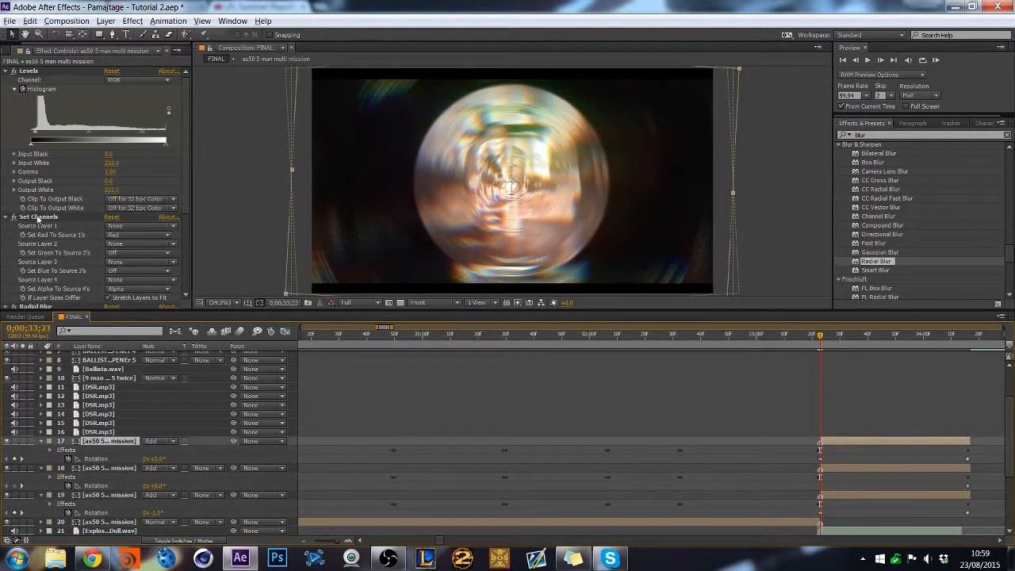
{"action": "left_click", "coordinate": [7, 71]}
{"action": "left_click", "coordinate": [7, 80]}
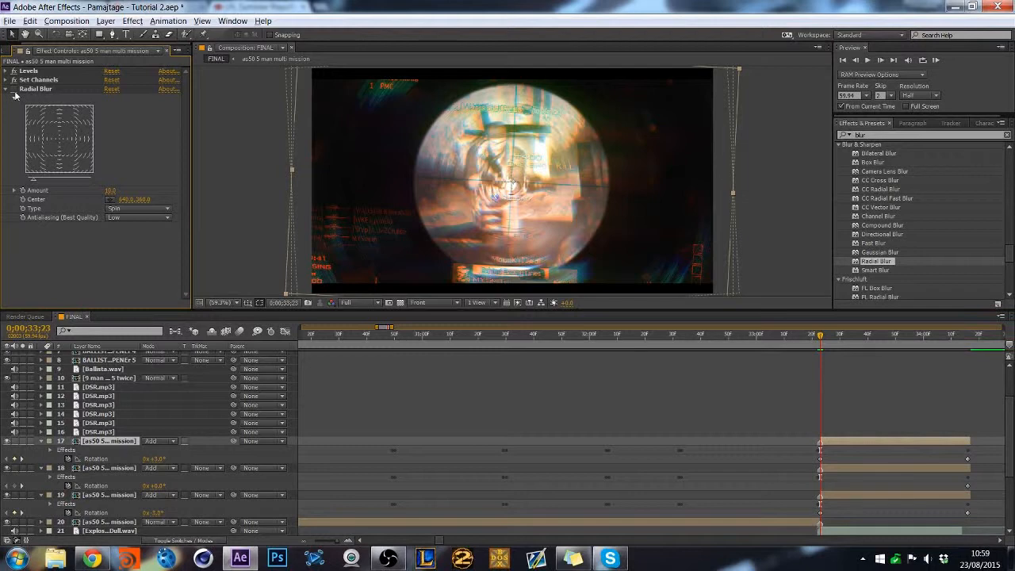
{"action": "left_click", "coordinate": [13, 91]}
{"action": "left_click", "coordinate": [14, 89]}
{"action": "left_click", "coordinate": [37, 91]}
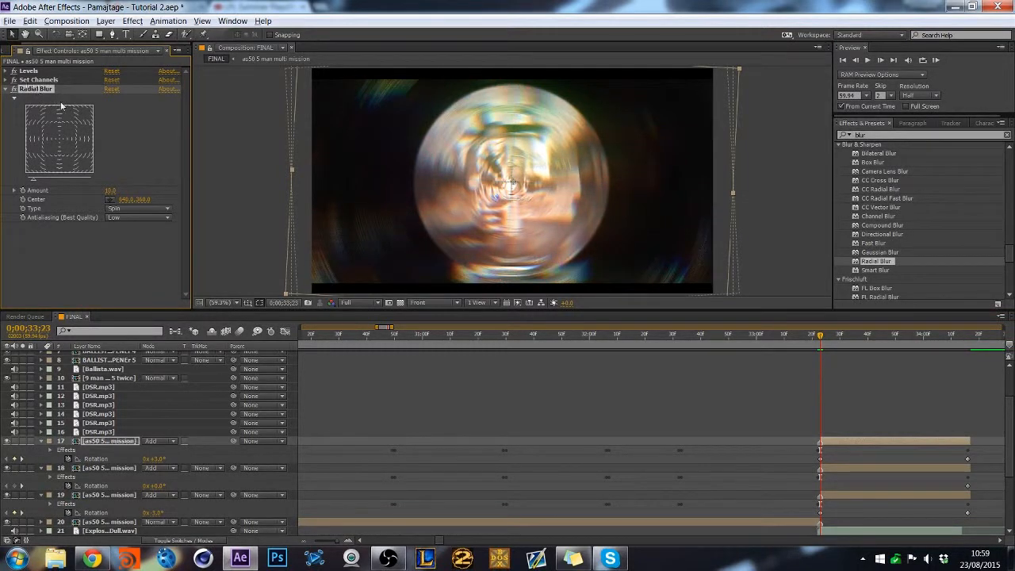
{"action": "key", "text": "Delete"}
Delete Radial Blur from the green and blue as50 copies.
{"action": "left_click", "coordinate": [851, 496]}
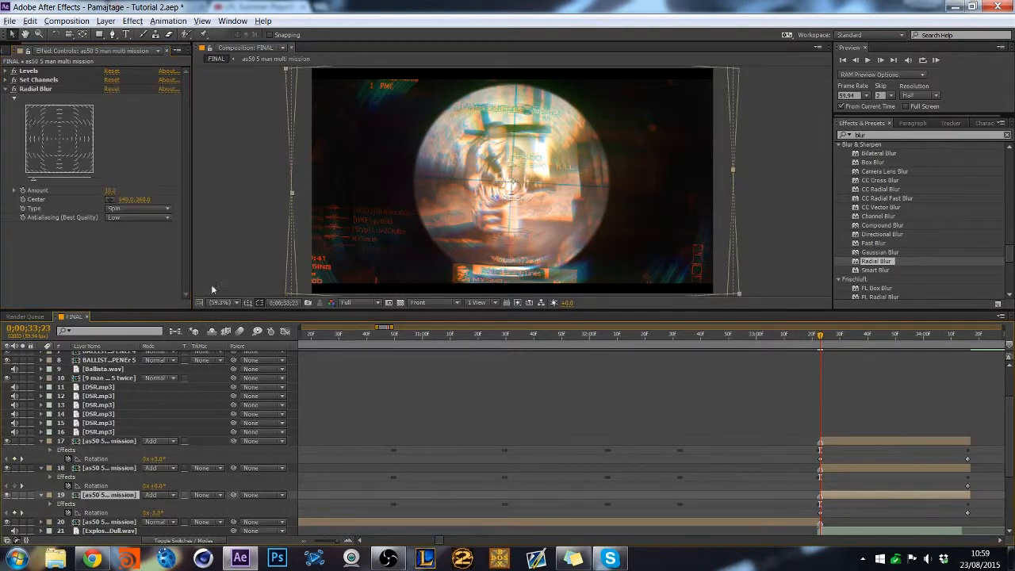
{"action": "left_click", "coordinate": [16, 91]}
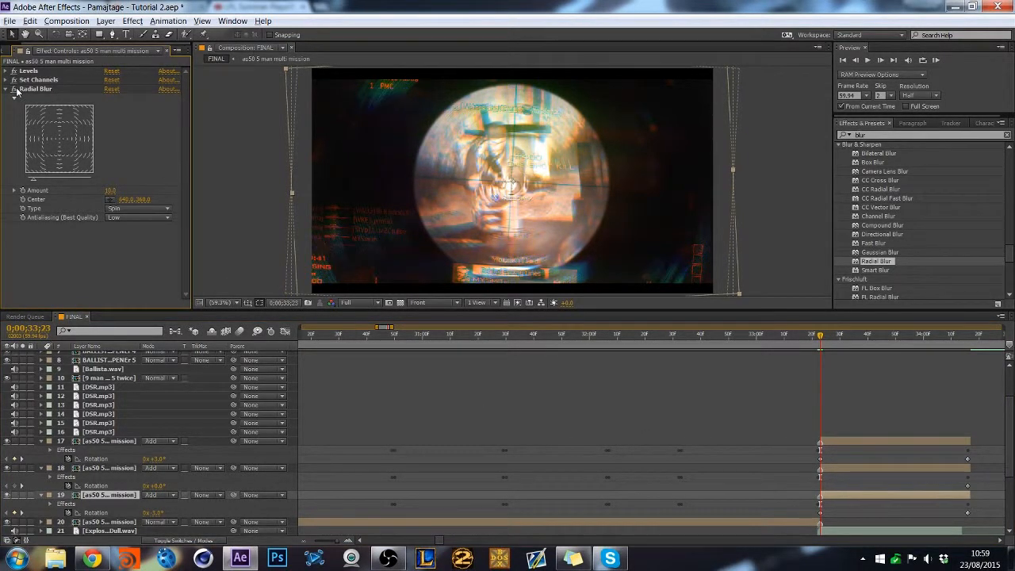
{"action": "left_click", "coordinate": [845, 468]}
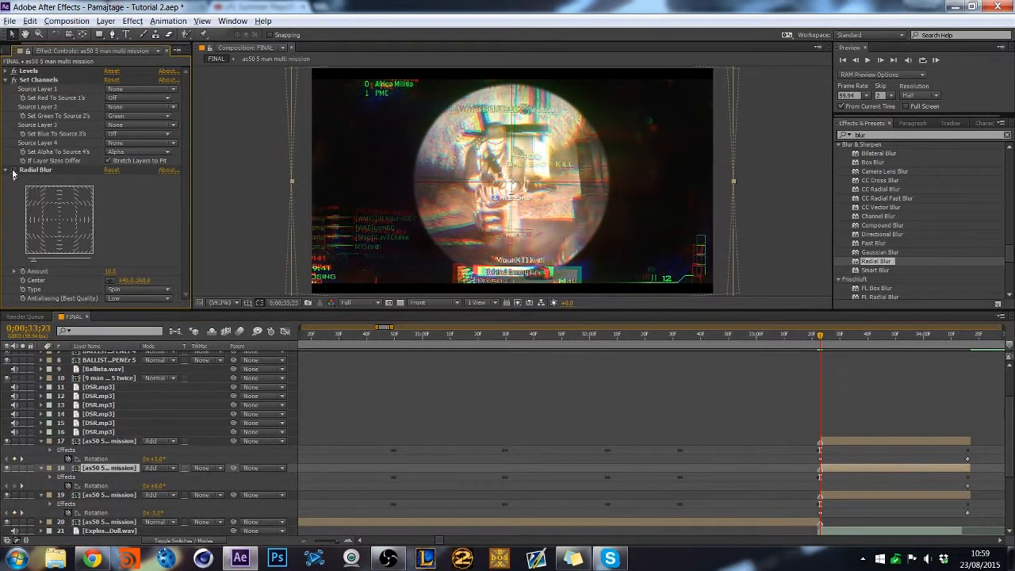
{"action": "left_click", "coordinate": [26, 172]}
{"action": "key", "text": "Delete"}
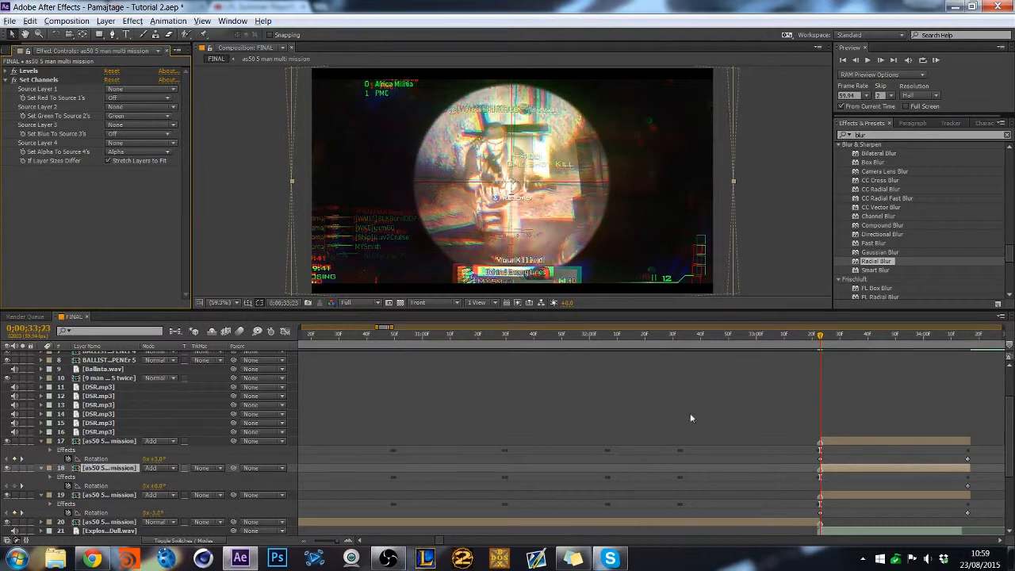
{"action": "left_click", "coordinate": [829, 495]}
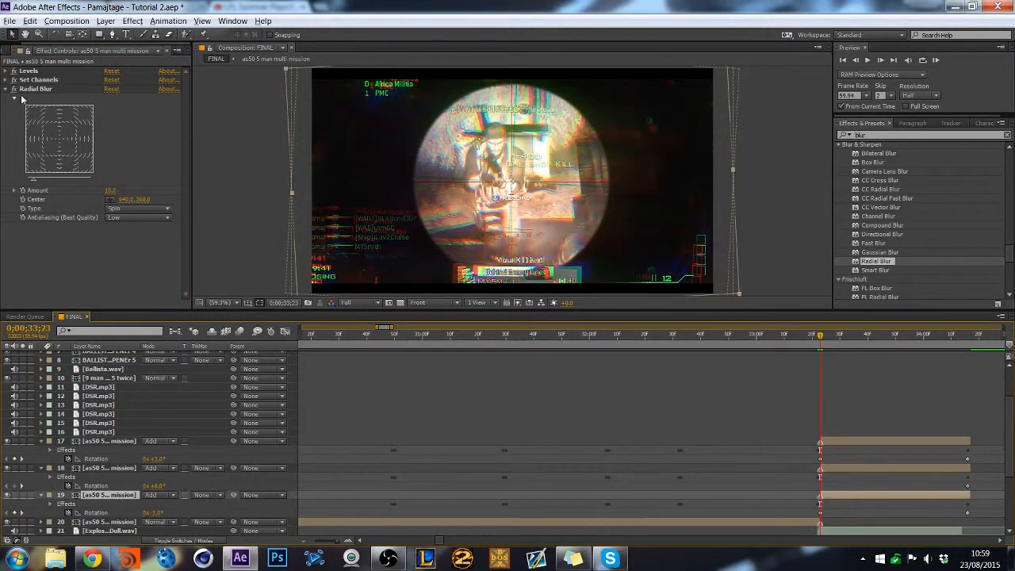
{"action": "left_click", "coordinate": [16, 94]}
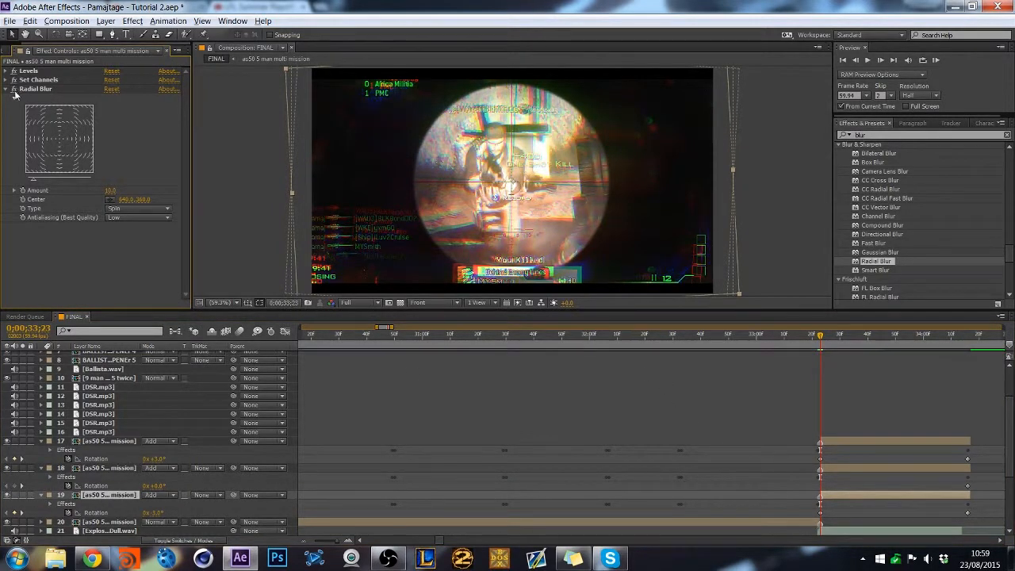
{"action": "left_click", "coordinate": [29, 89]}
{"action": "key", "text": "Delete"}
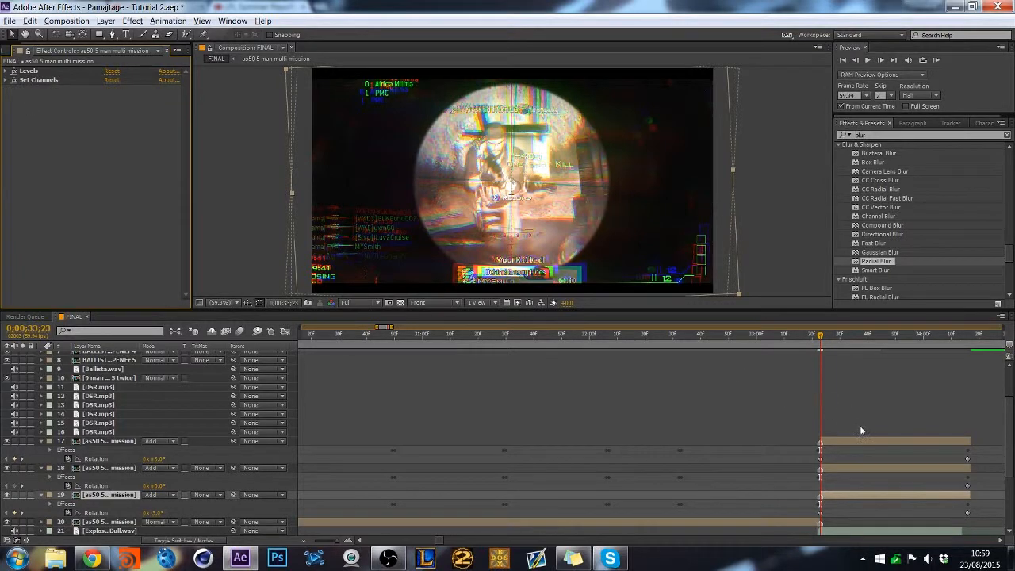
Pre-compose the three channel-separated as50 copies into a composition named rgb.
{"action": "left_click", "coordinate": [855, 441]}
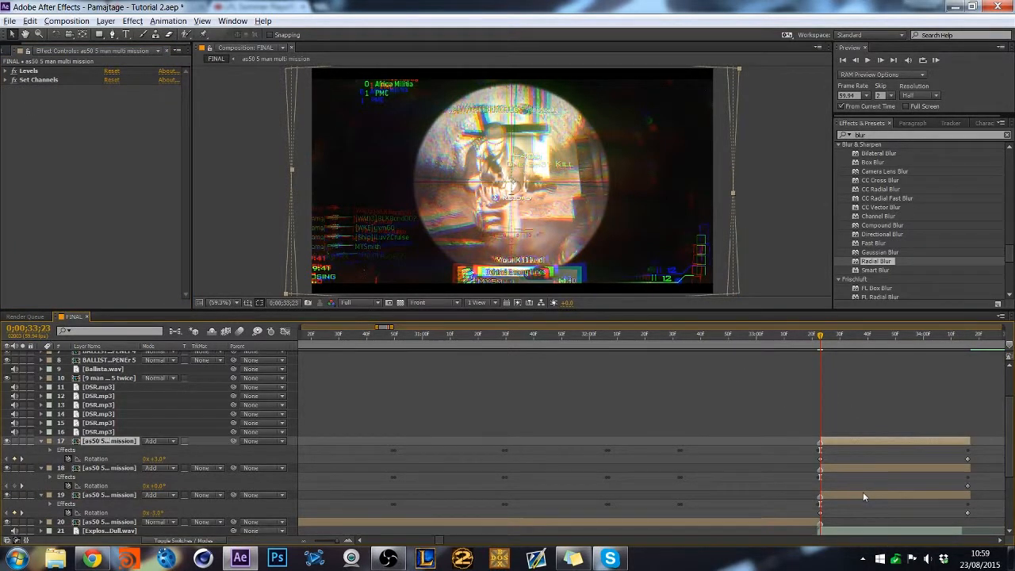
{"action": "left_click", "coordinate": [863, 492], "text": "shift"}
{"action": "right_click", "coordinate": [863, 492]}
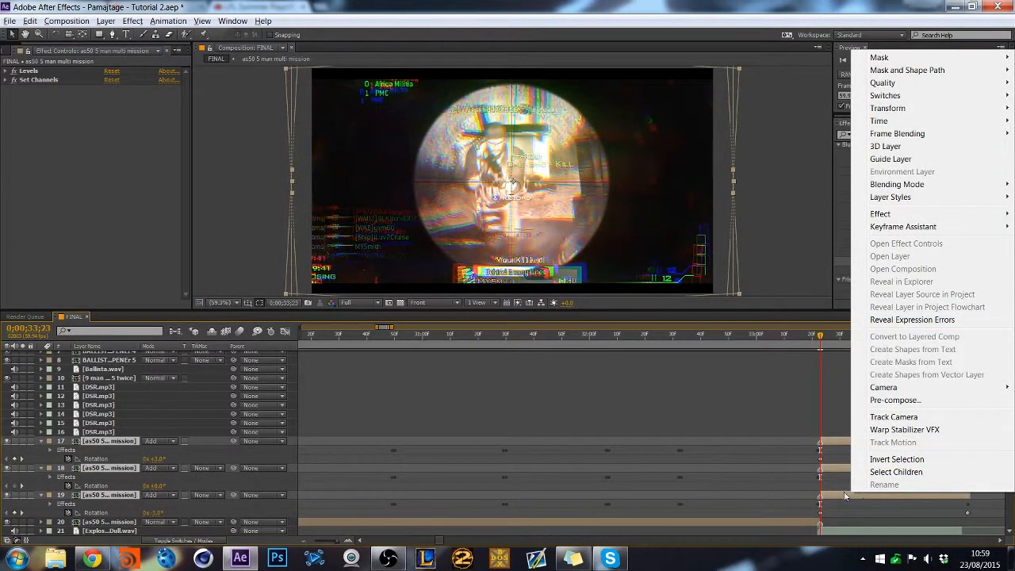
{"action": "left_click", "coordinate": [909, 402]}
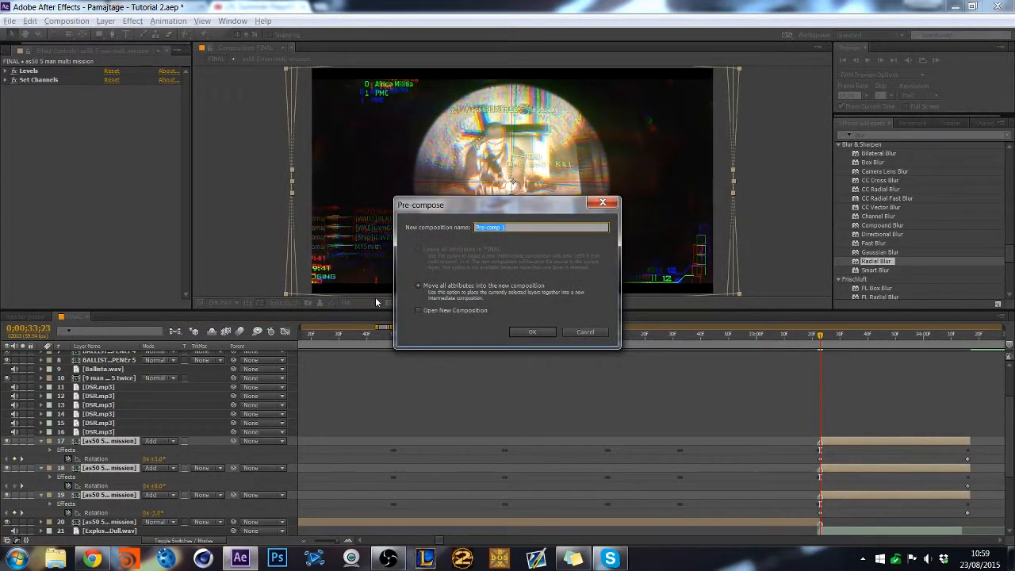
{"action": "type", "text": "rgb"}
{"action": "key", "text": "Return"}
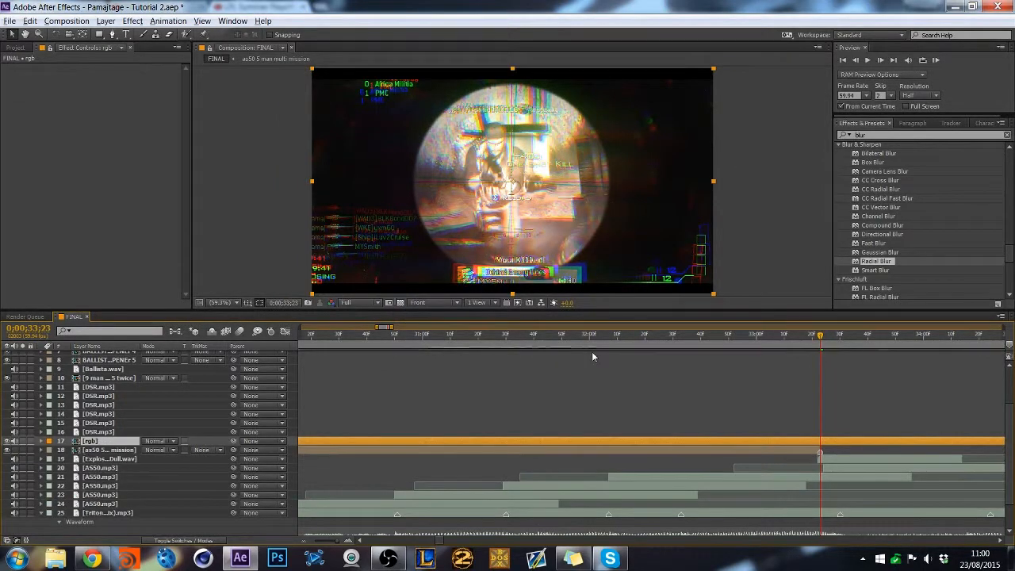
Trim the rgb layer in the FINAL composition to run from 0;00;33;23 to 0;00;34;16, matching its contents.
{"action": "key", "text": "alt+bracketleft"}
{"action": "left_click", "coordinate": [951, 337]}
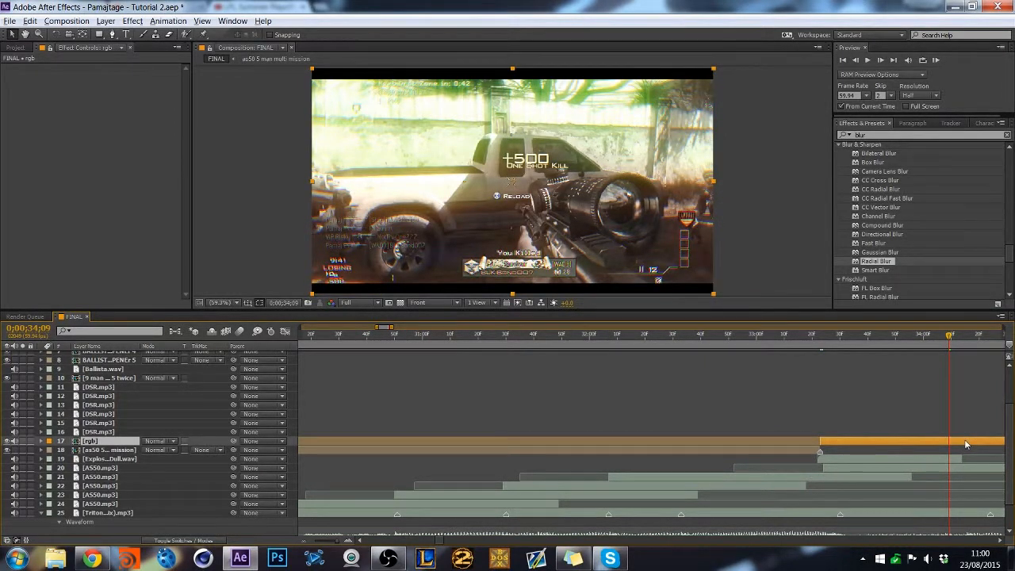
{"action": "double_click", "coordinate": [966, 444]}
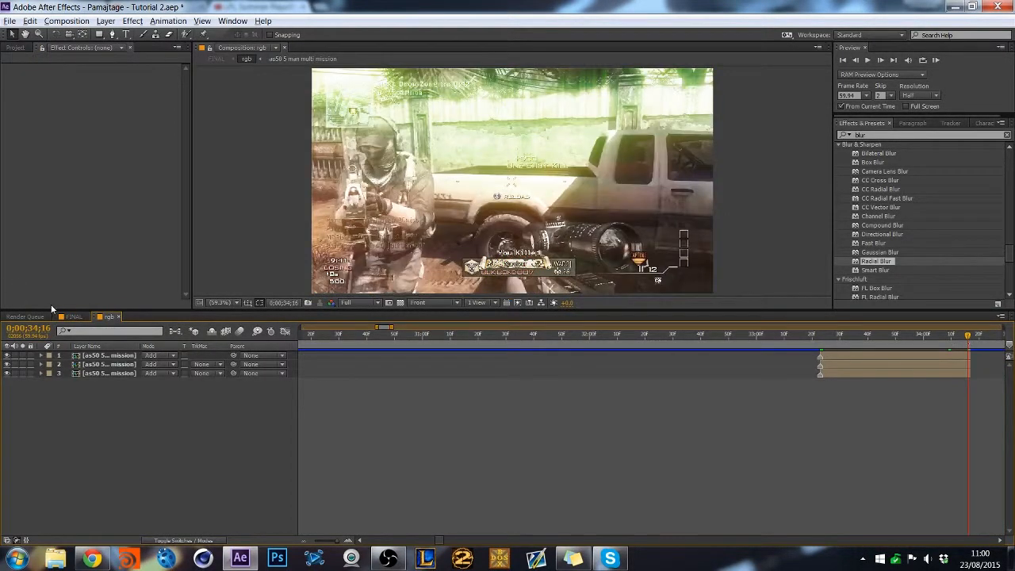
{"action": "left_click", "coordinate": [72, 317]}
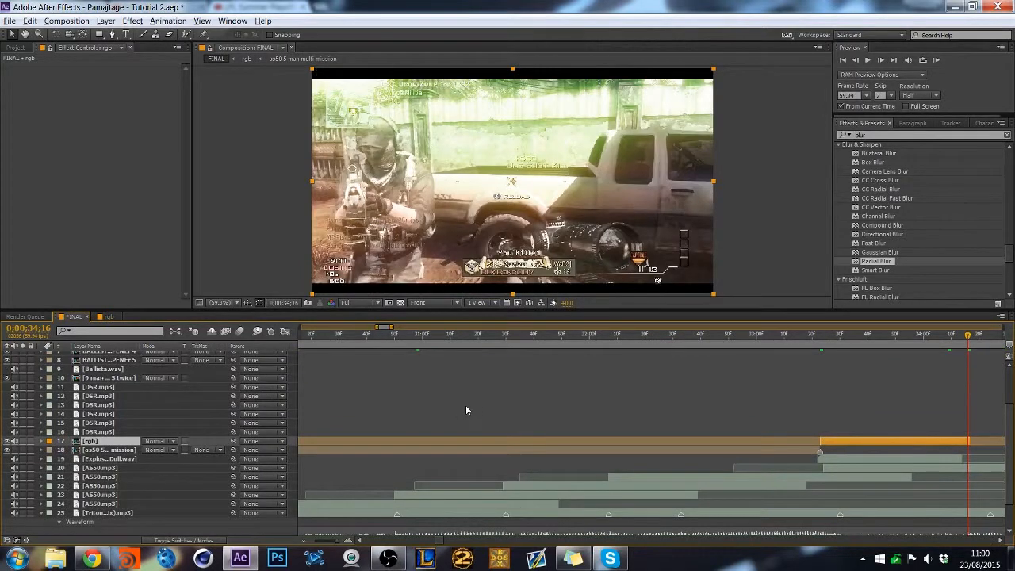
{"action": "left_click", "coordinate": [110, 316]}
{"action": "left_click", "coordinate": [121, 317]}
Apply Radial Blur to the rgb layer with Amount 3, Type Zoom and Antialiasing High.
{"action": "left_click", "coordinate": [823, 335]}
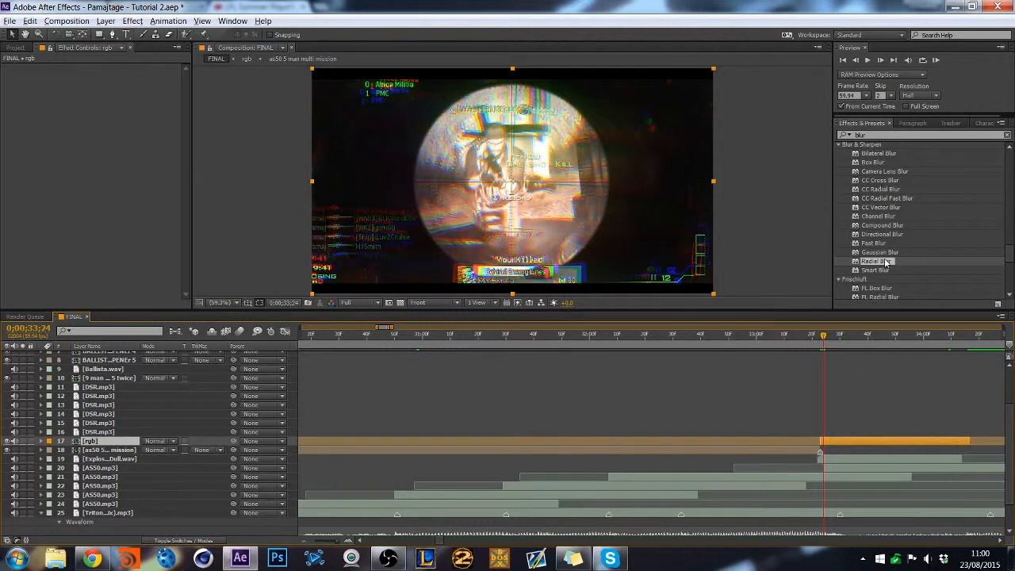
{"action": "left_click_drag", "start_coordinate": [886, 261], "coordinate": [881, 438]}
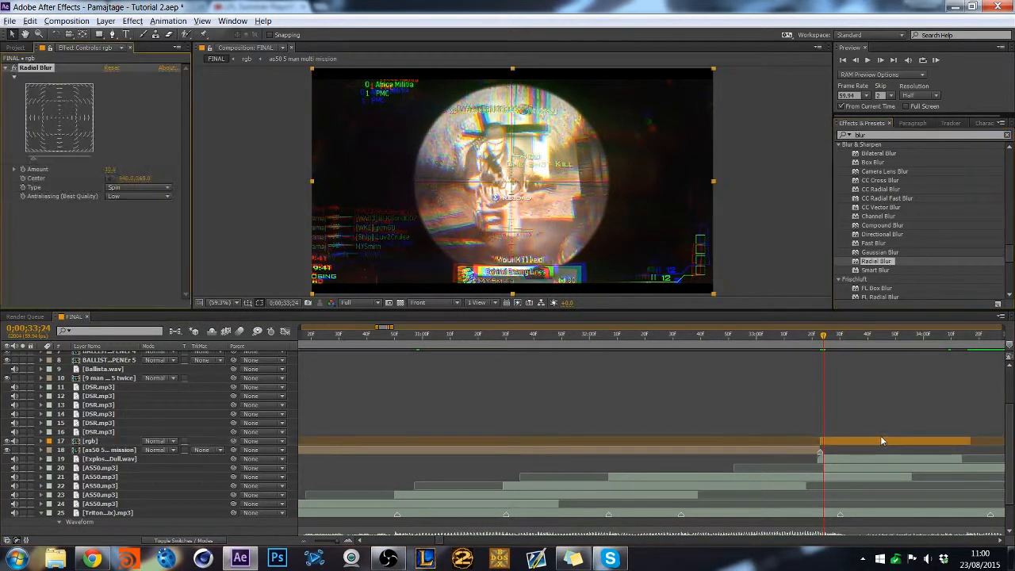
{"action": "left_click", "coordinate": [113, 169]}
{"action": "type", "text": "3"}
{"action": "key", "text": "Return"}
{"action": "left_click", "coordinate": [136, 188]}
{"action": "left_click", "coordinate": [136, 213]}
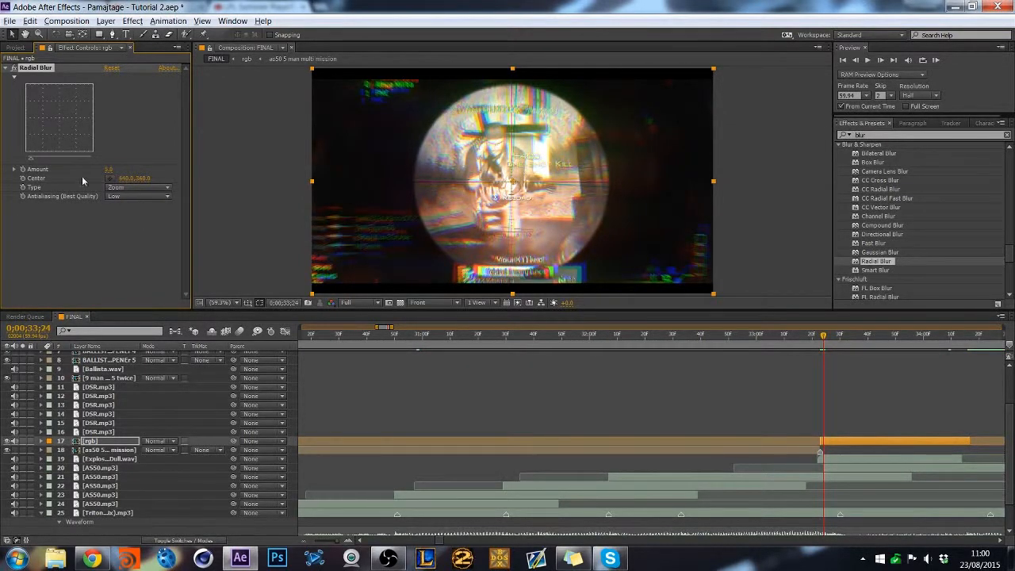
{"action": "left_click", "coordinate": [142, 196]}
{"action": "left_click", "coordinate": [138, 224]}
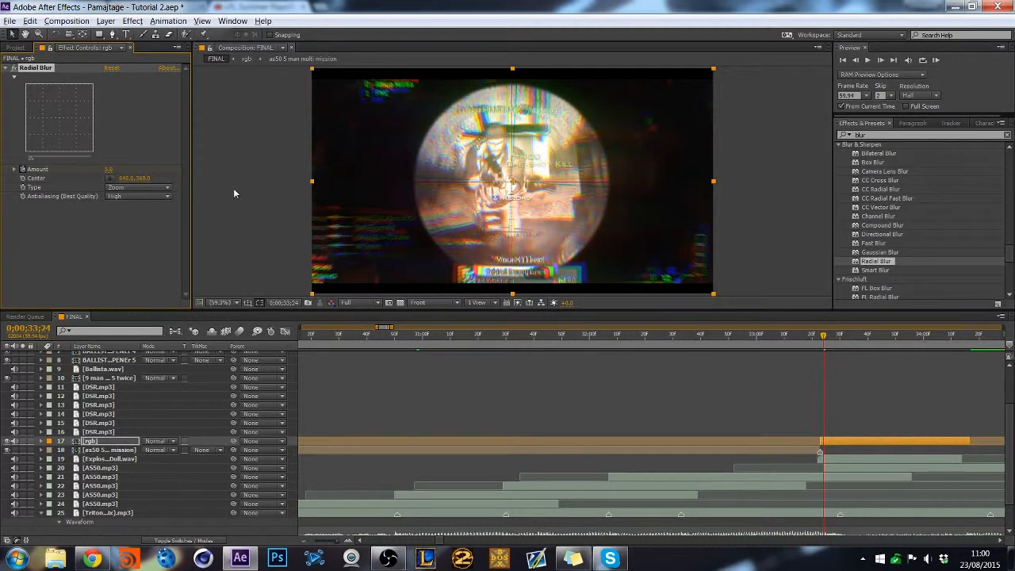
Align the first Radial Blur Amount keyframe with the rgb layer's start and set Amount to 0 at 0;00;34;16.
{"action": "key", "text": "u"}
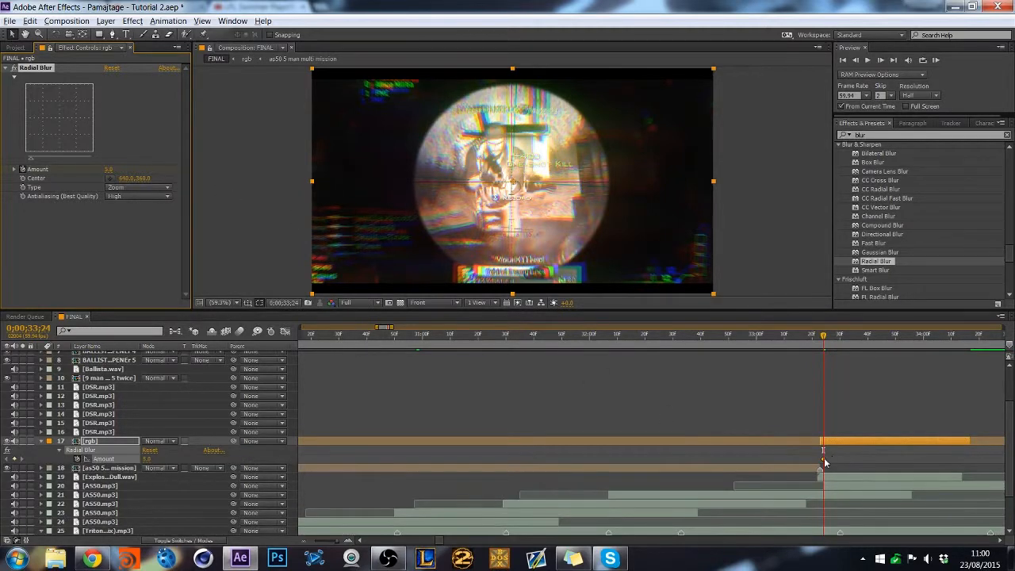
{"action": "left_click", "coordinate": [811, 344]}
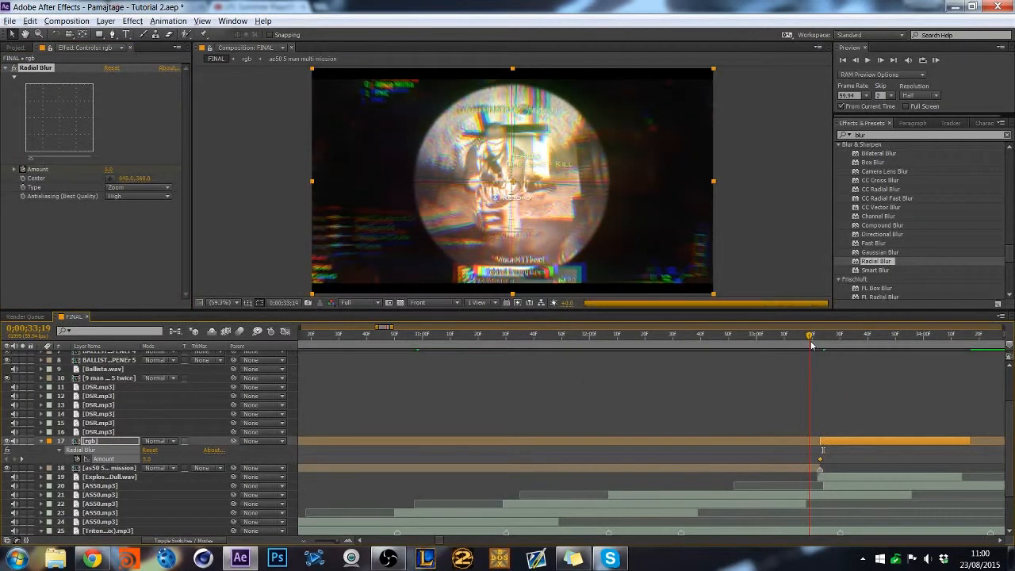
{"action": "left_click", "coordinate": [824, 341]}
{"action": "left_click", "coordinate": [854, 341]}
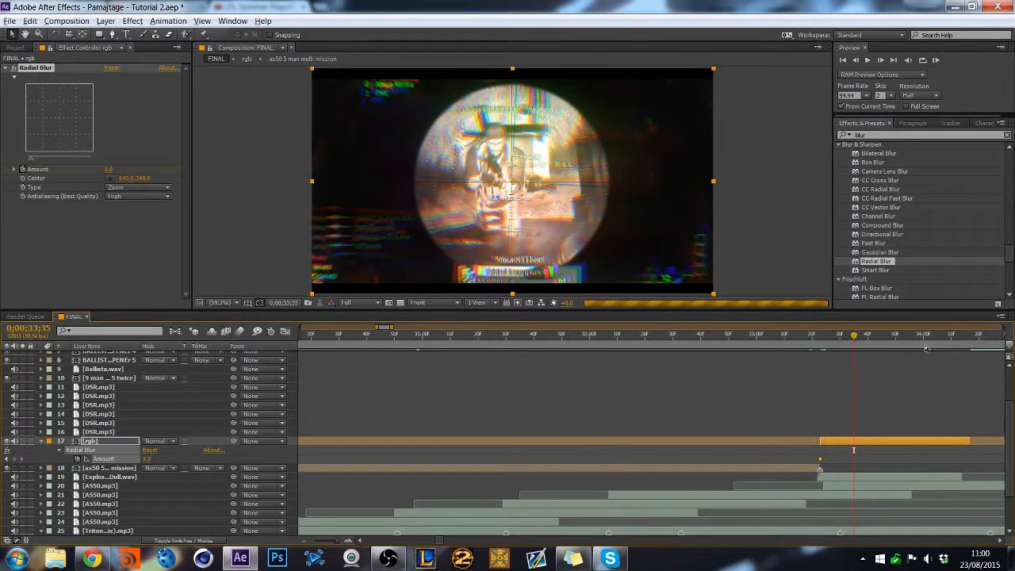
{"action": "left_click", "coordinate": [968, 346]}
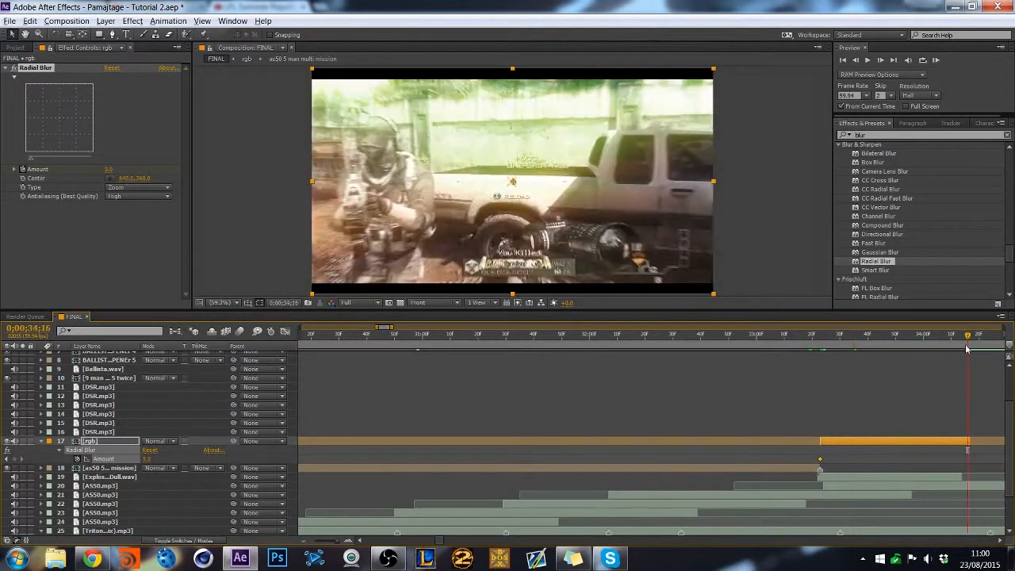
{"action": "left_click", "coordinate": [109, 169]}
{"action": "key", "text": "Return"}
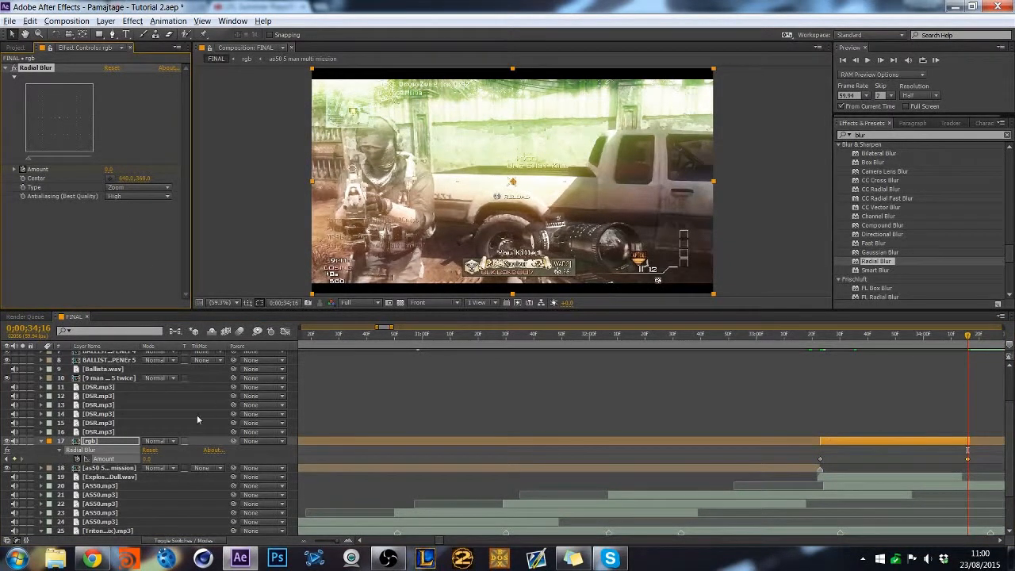
Open the rgb composition, reveal Rotation on all three as50 layers, and examine the first layer's rotation graph.
{"action": "double_click", "coordinate": [100, 441]}
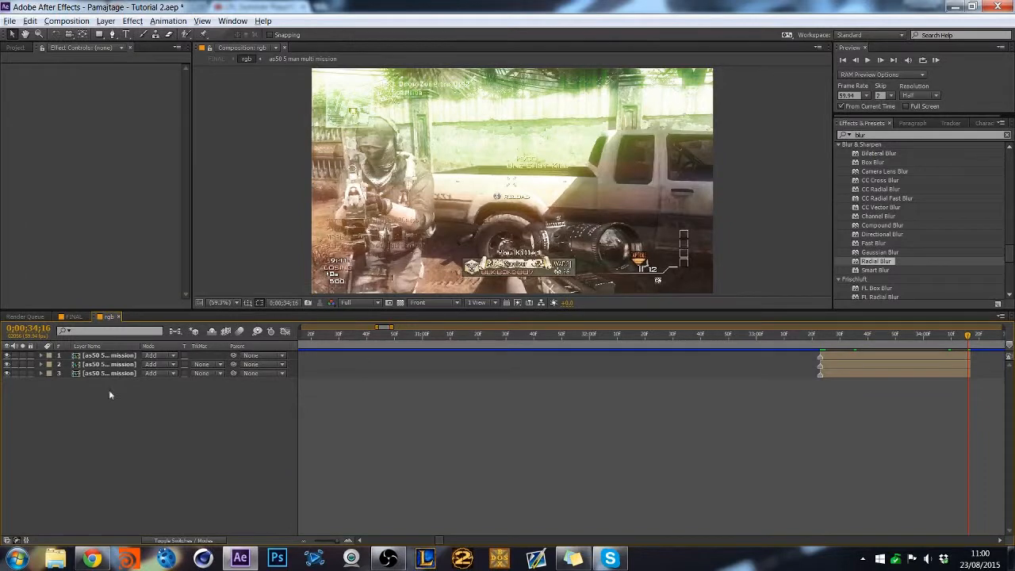
{"action": "left_click_drag", "start_coordinate": [107, 390], "coordinate": [107, 356]}
{"action": "key", "text": "r"}
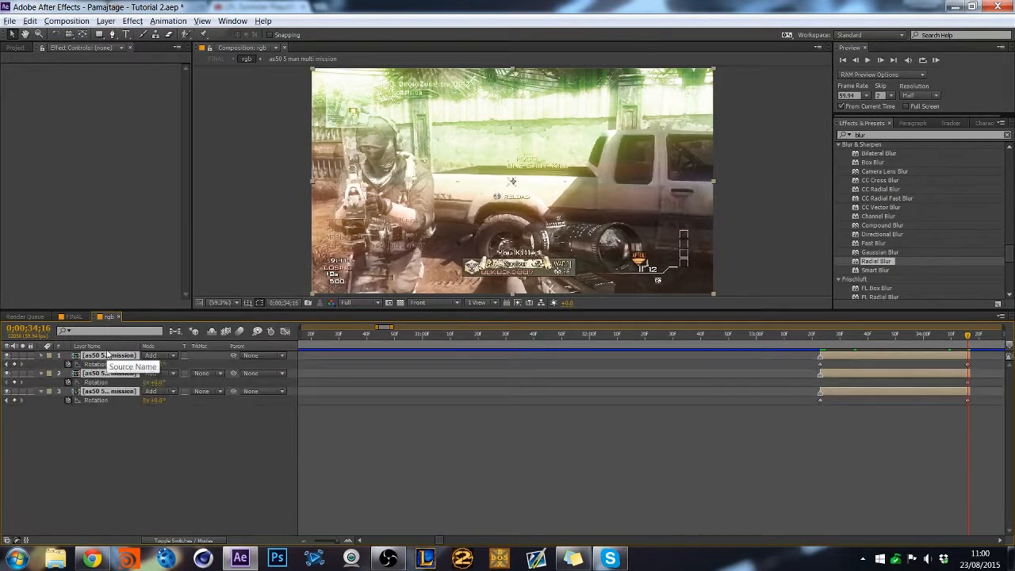
{"action": "left_click", "coordinate": [130, 450]}
{"action": "left_click", "coordinate": [284, 331]}
{"action": "left_click", "coordinate": [96, 364]}
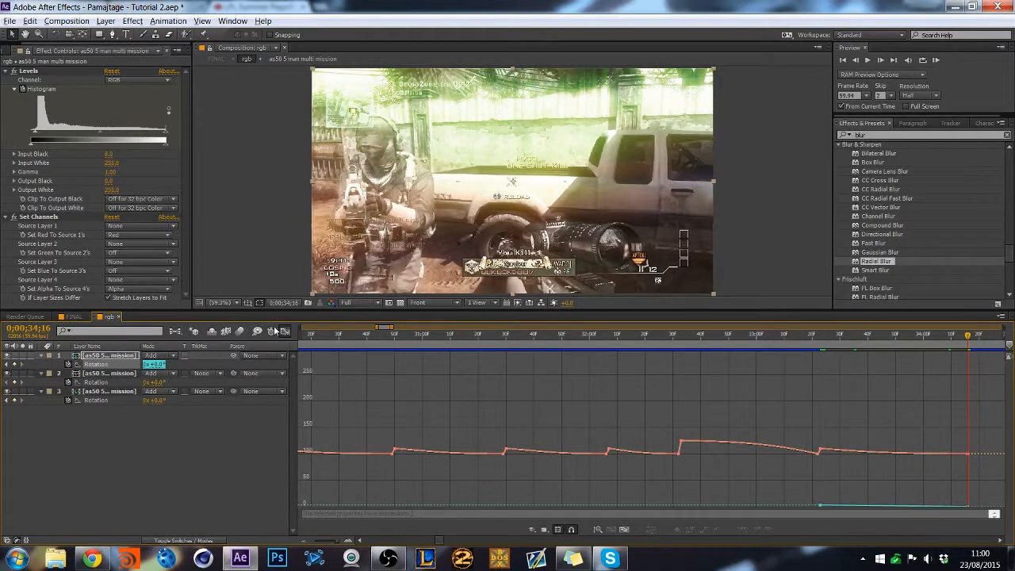
{"action": "left_click", "coordinate": [284, 331]}
Ease the ending Rotation keyframes at 0;00;34;16 on the first and third as50 layers.
{"action": "left_click", "coordinate": [42, 356]}
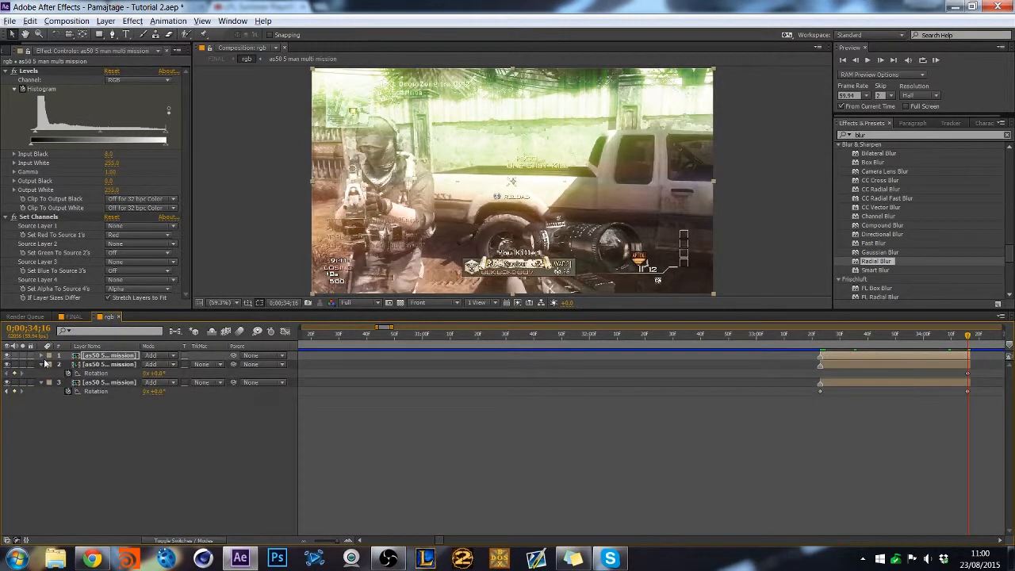
{"action": "left_click", "coordinate": [42, 356]}
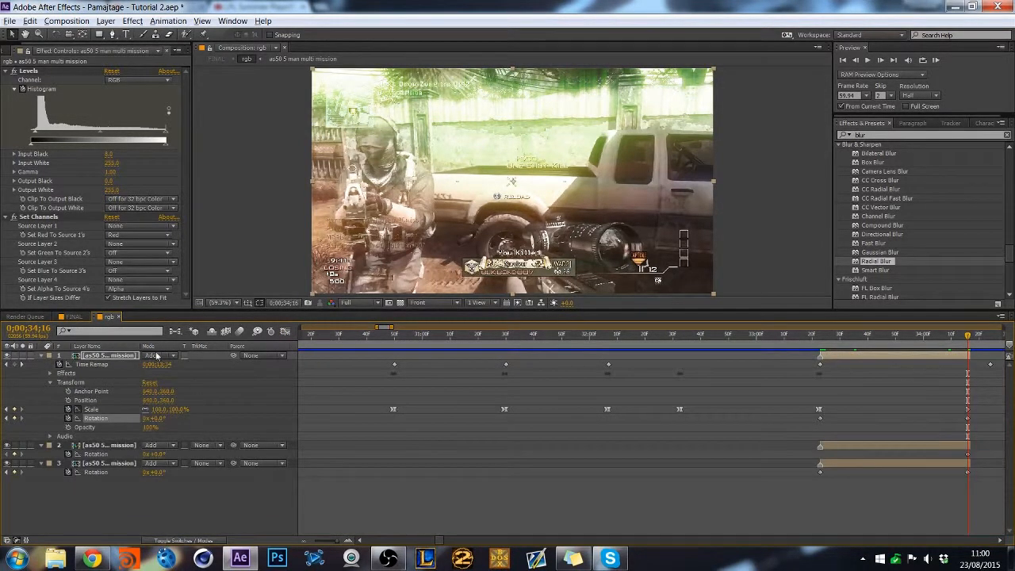
{"action": "left_click", "coordinate": [42, 357]}
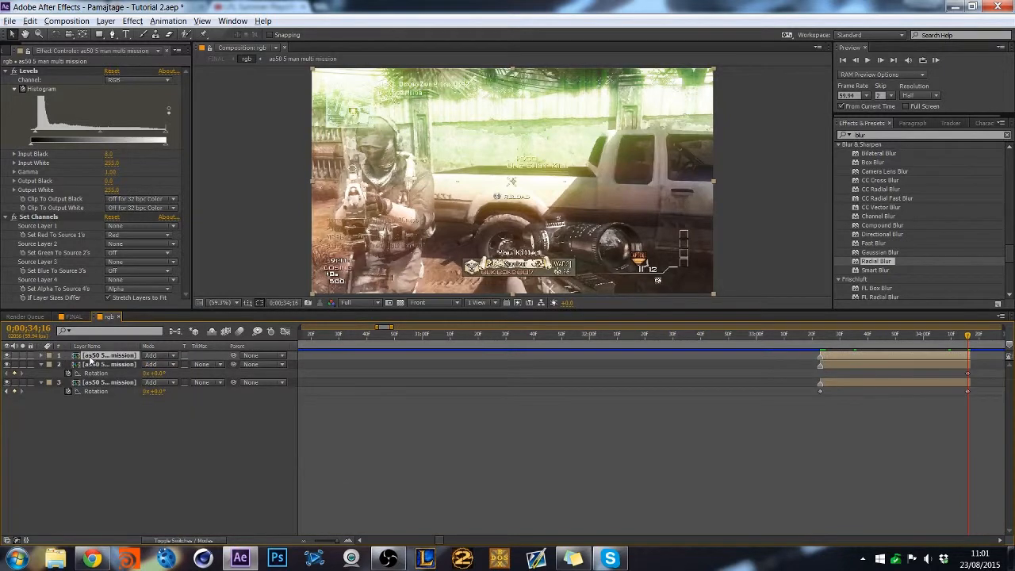
{"action": "key", "text": "r"}
{"action": "left_click", "coordinate": [42, 374]}
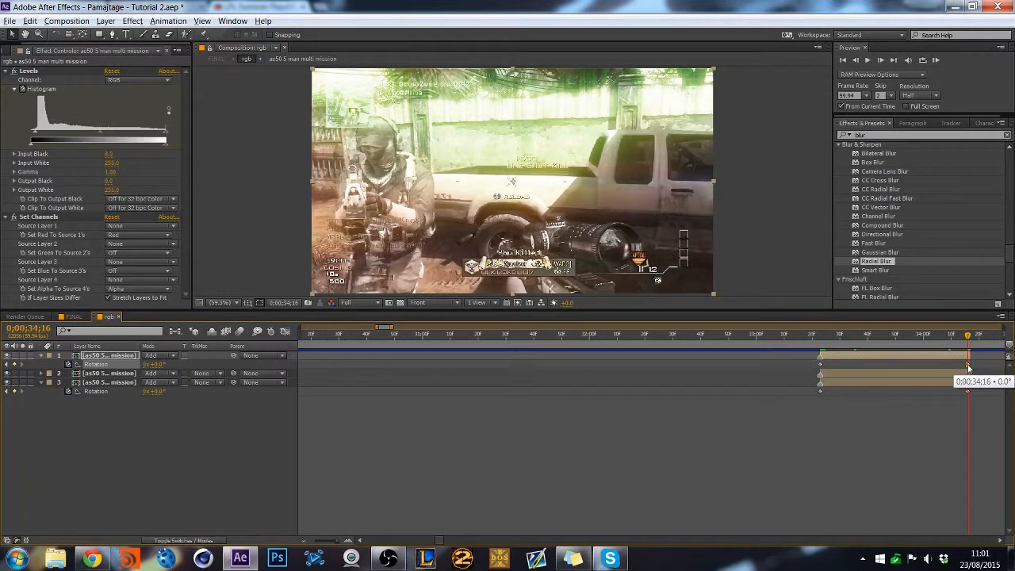
{"action": "left_click", "coordinate": [951, 339]}
{"action": "left_click", "coordinate": [968, 392]}
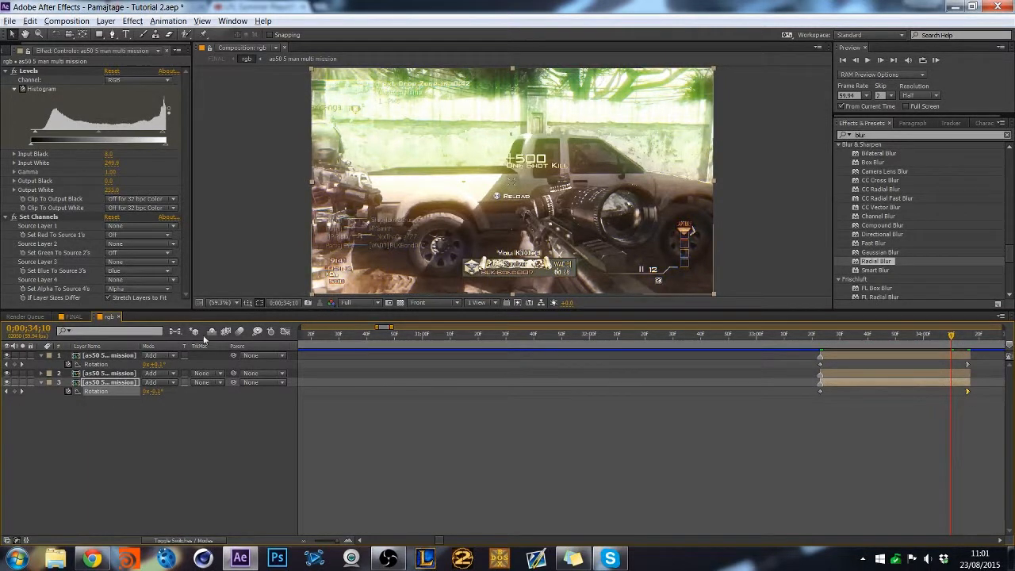
Ease the rgb layer's ending Radial Blur Amount keyframe at 0;00;34;16 in the FINAL composition.
{"action": "left_click", "coordinate": [71, 317]}
{"action": "left_click", "coordinate": [968, 339]}
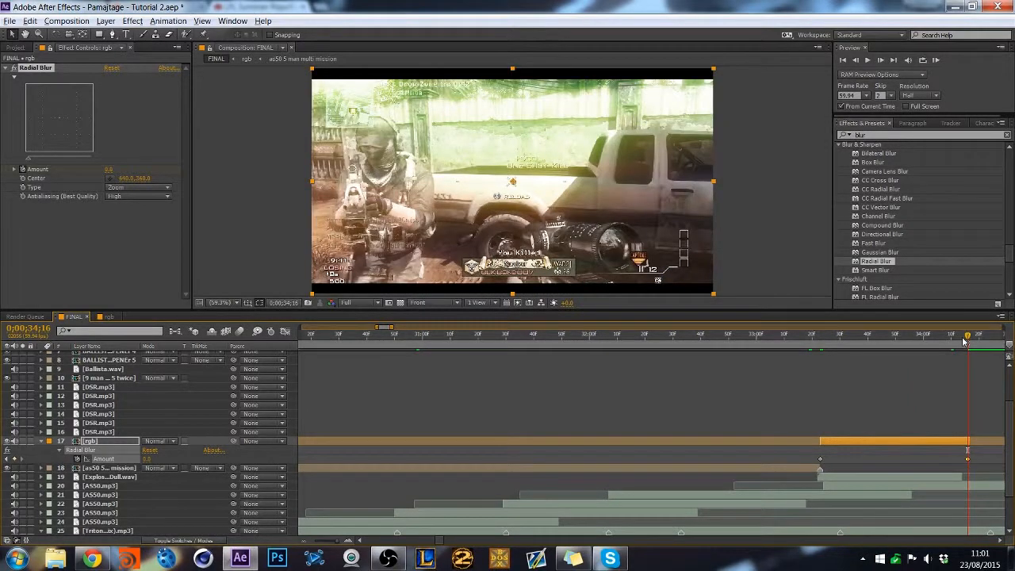
Enlarge the composition viewer, save the project, and preview FINAL from 0;00;28;23 through the last kill.
{"action": "left_click", "coordinate": [305, 542]}
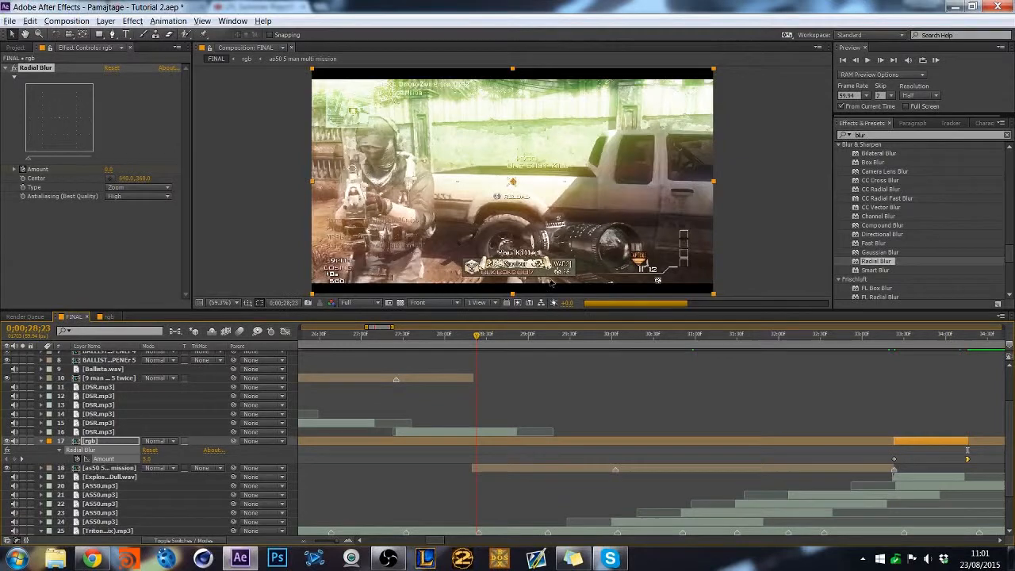
{"action": "left_click_drag", "start_coordinate": [550, 309], "coordinate": [539, 373]}
{"action": "key", "text": "ctrl+s"}
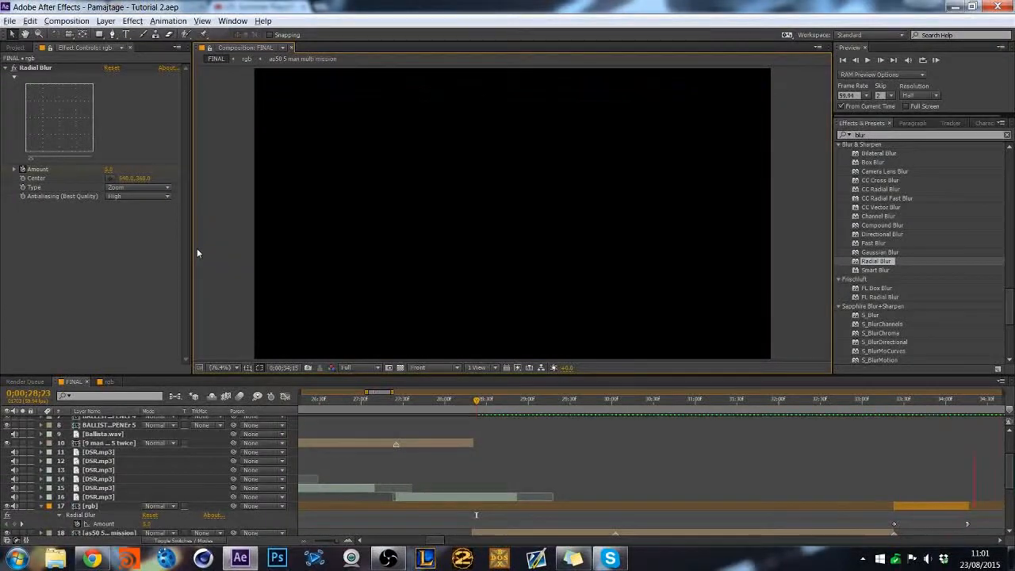
Collapse the rgb layer and compare the channel split at 0;00;33;27 in the rgb and FINAL compositions.
{"action": "left_click", "coordinate": [42, 507]}
{"action": "left_click", "coordinate": [900, 405]}
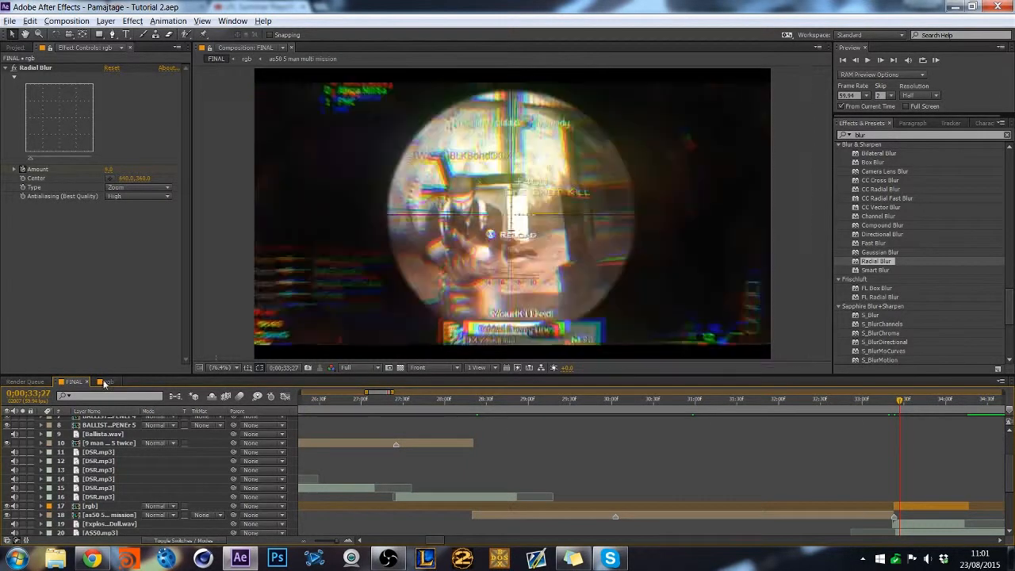
{"action": "left_click", "coordinate": [106, 382]}
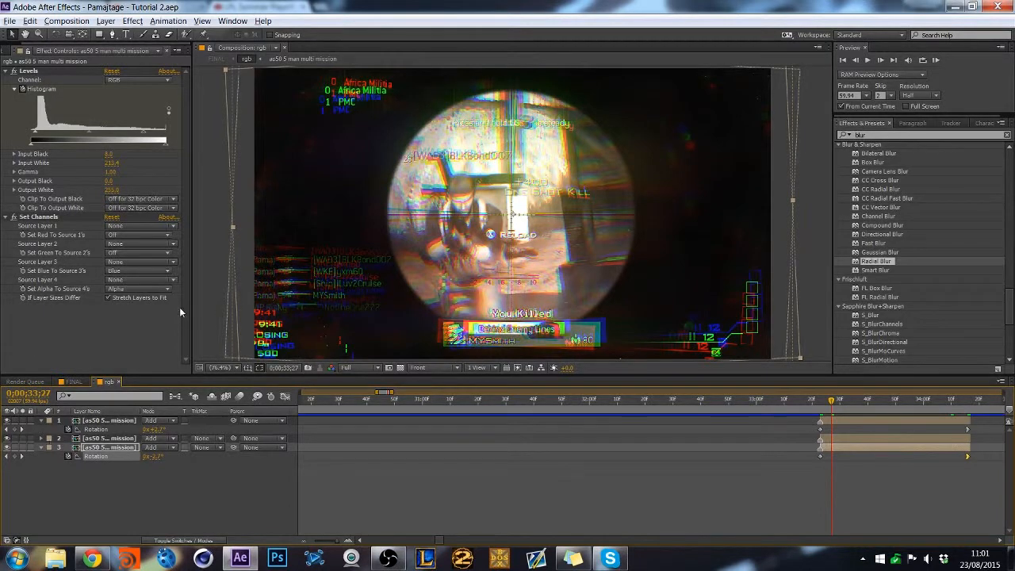
{"action": "left_click", "coordinate": [73, 381]}
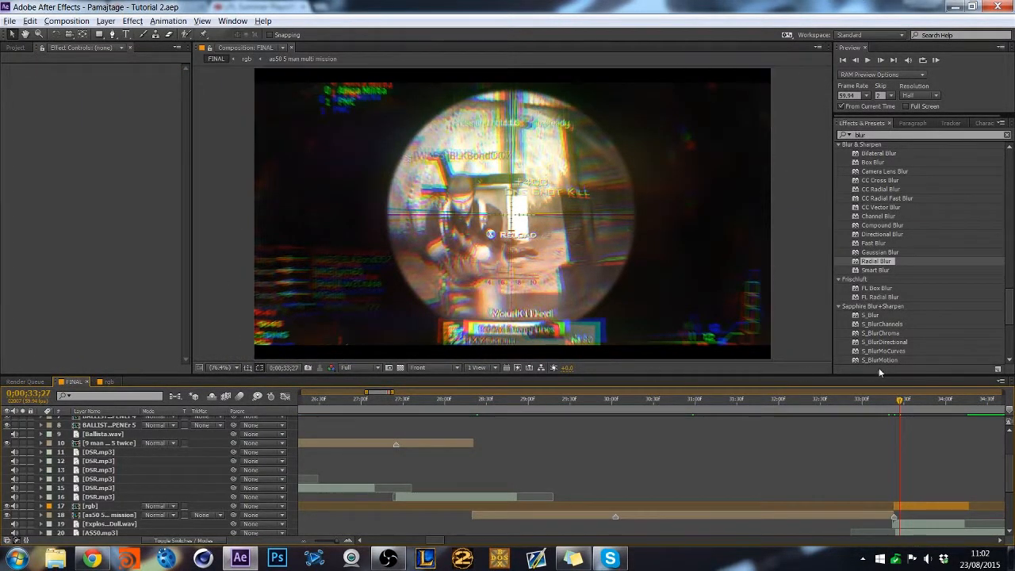
Clear the blur search from the effects list and narrow that side of the workspace to widen the composition viewer.
{"action": "left_click", "coordinate": [308, 542]}
{"action": "scroll", "coordinate": [695, 437], "scroll_direction": "down", "scroll_amount": 1}
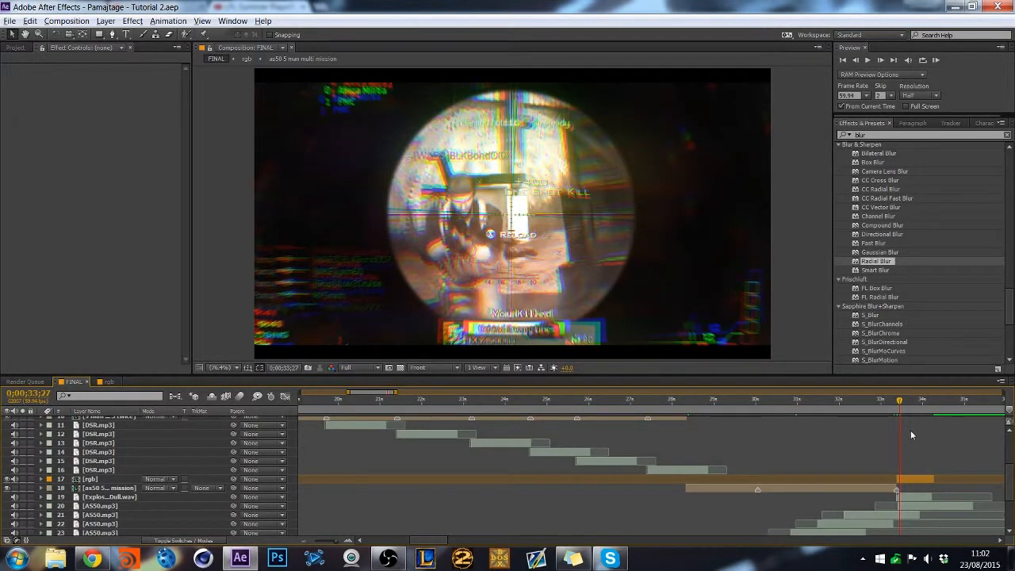
{"action": "left_click", "coordinate": [1008, 134]}
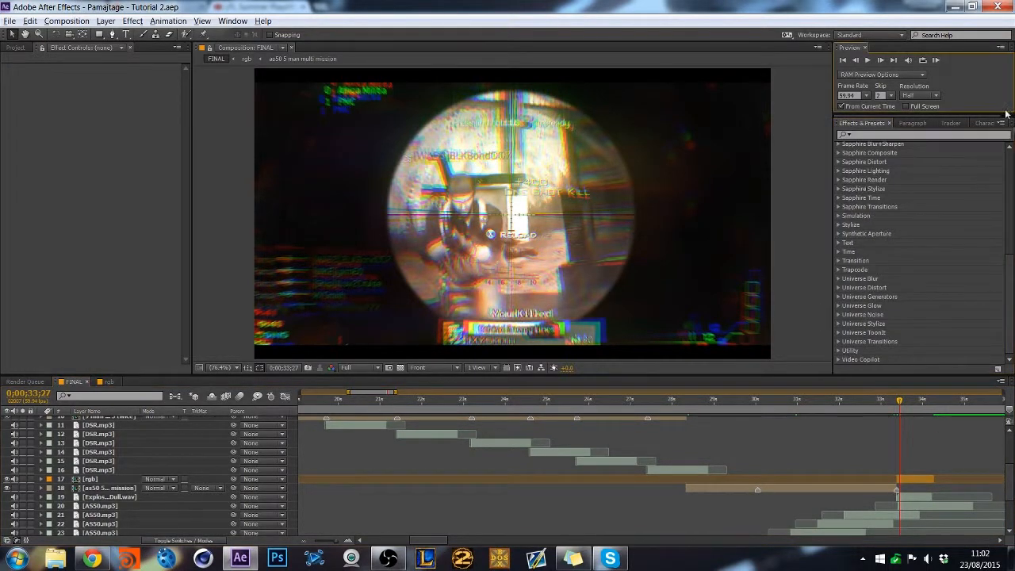
{"action": "left_click_drag", "start_coordinate": [834, 161], "coordinate": [907, 181]}
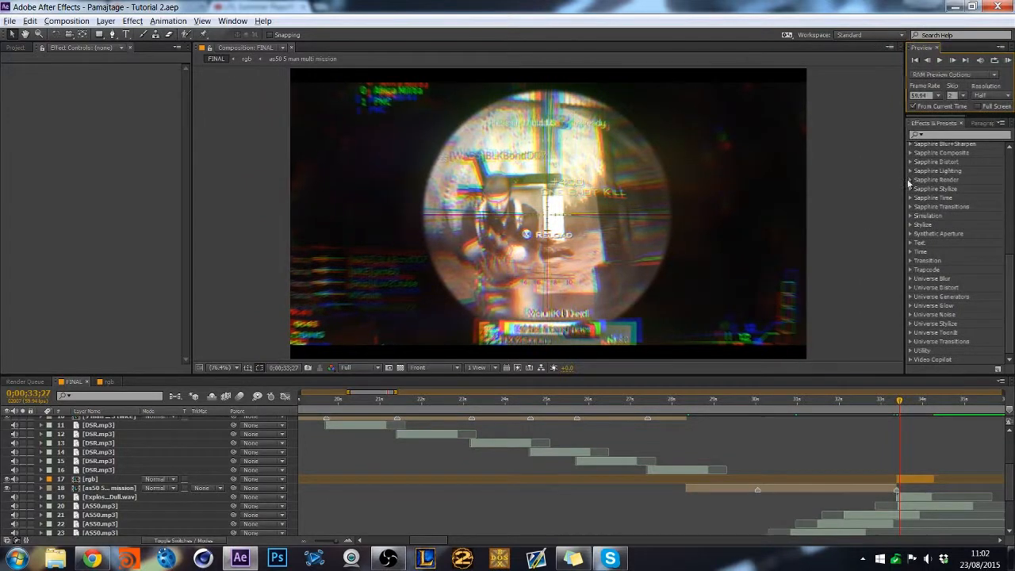